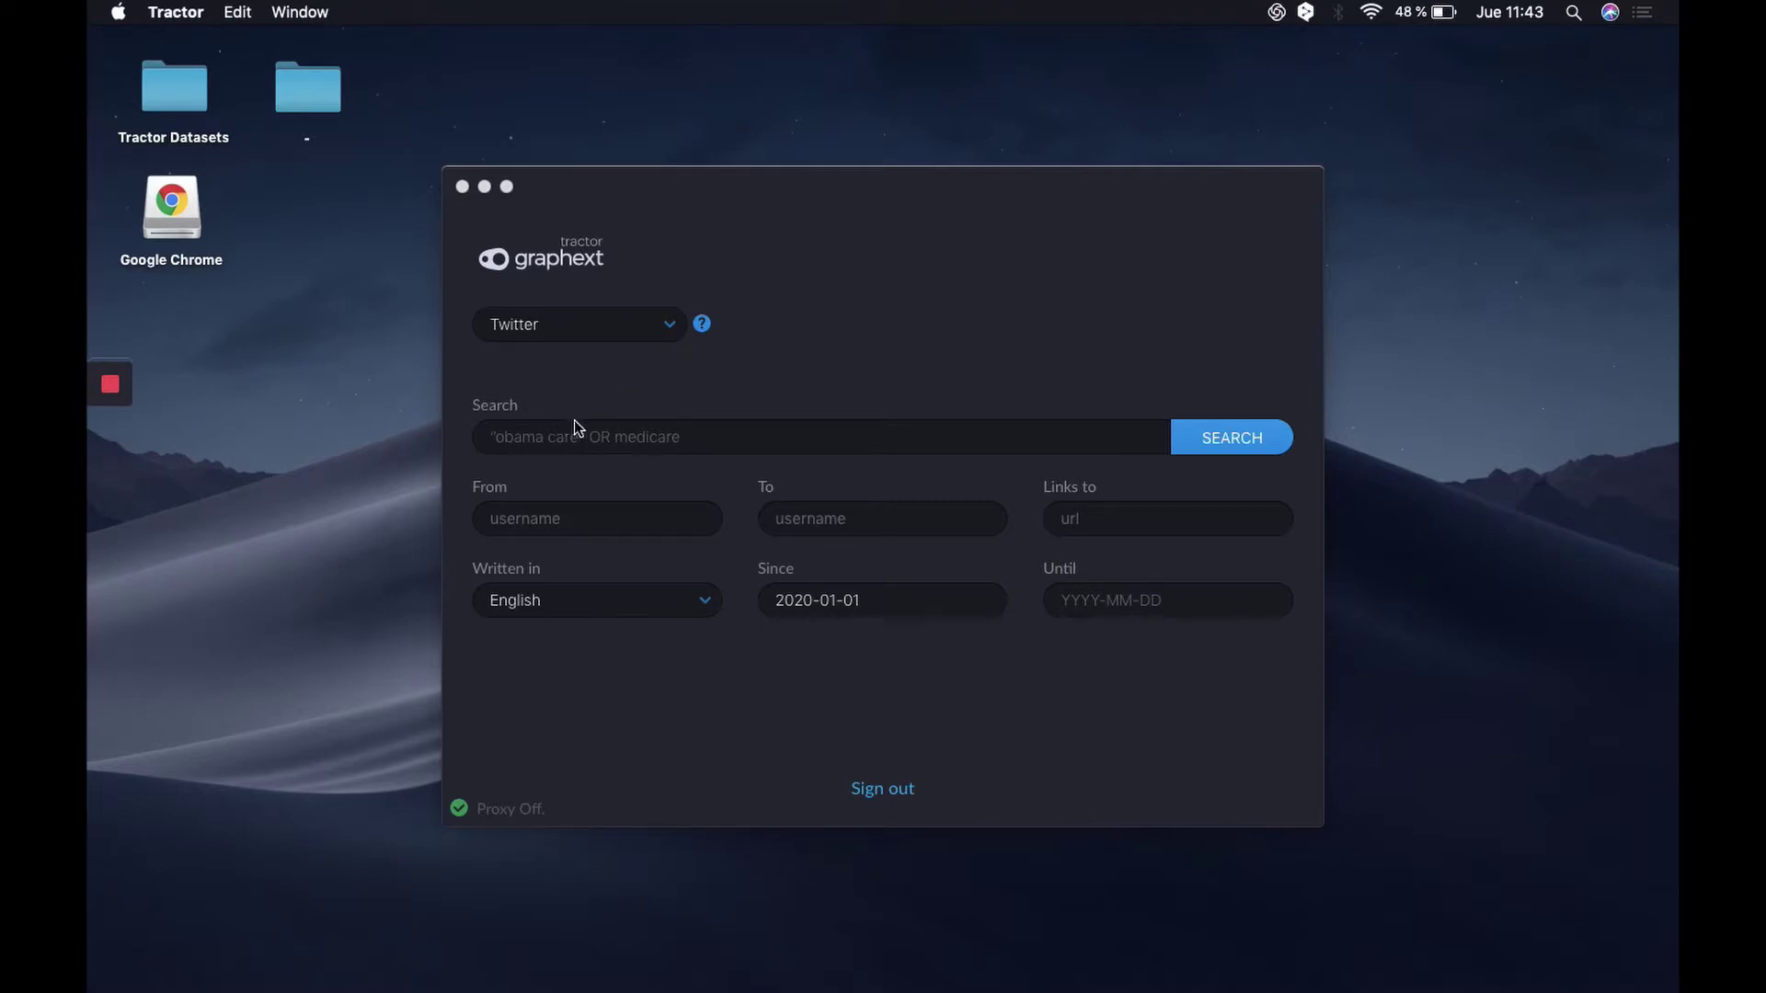
click(835, 521)
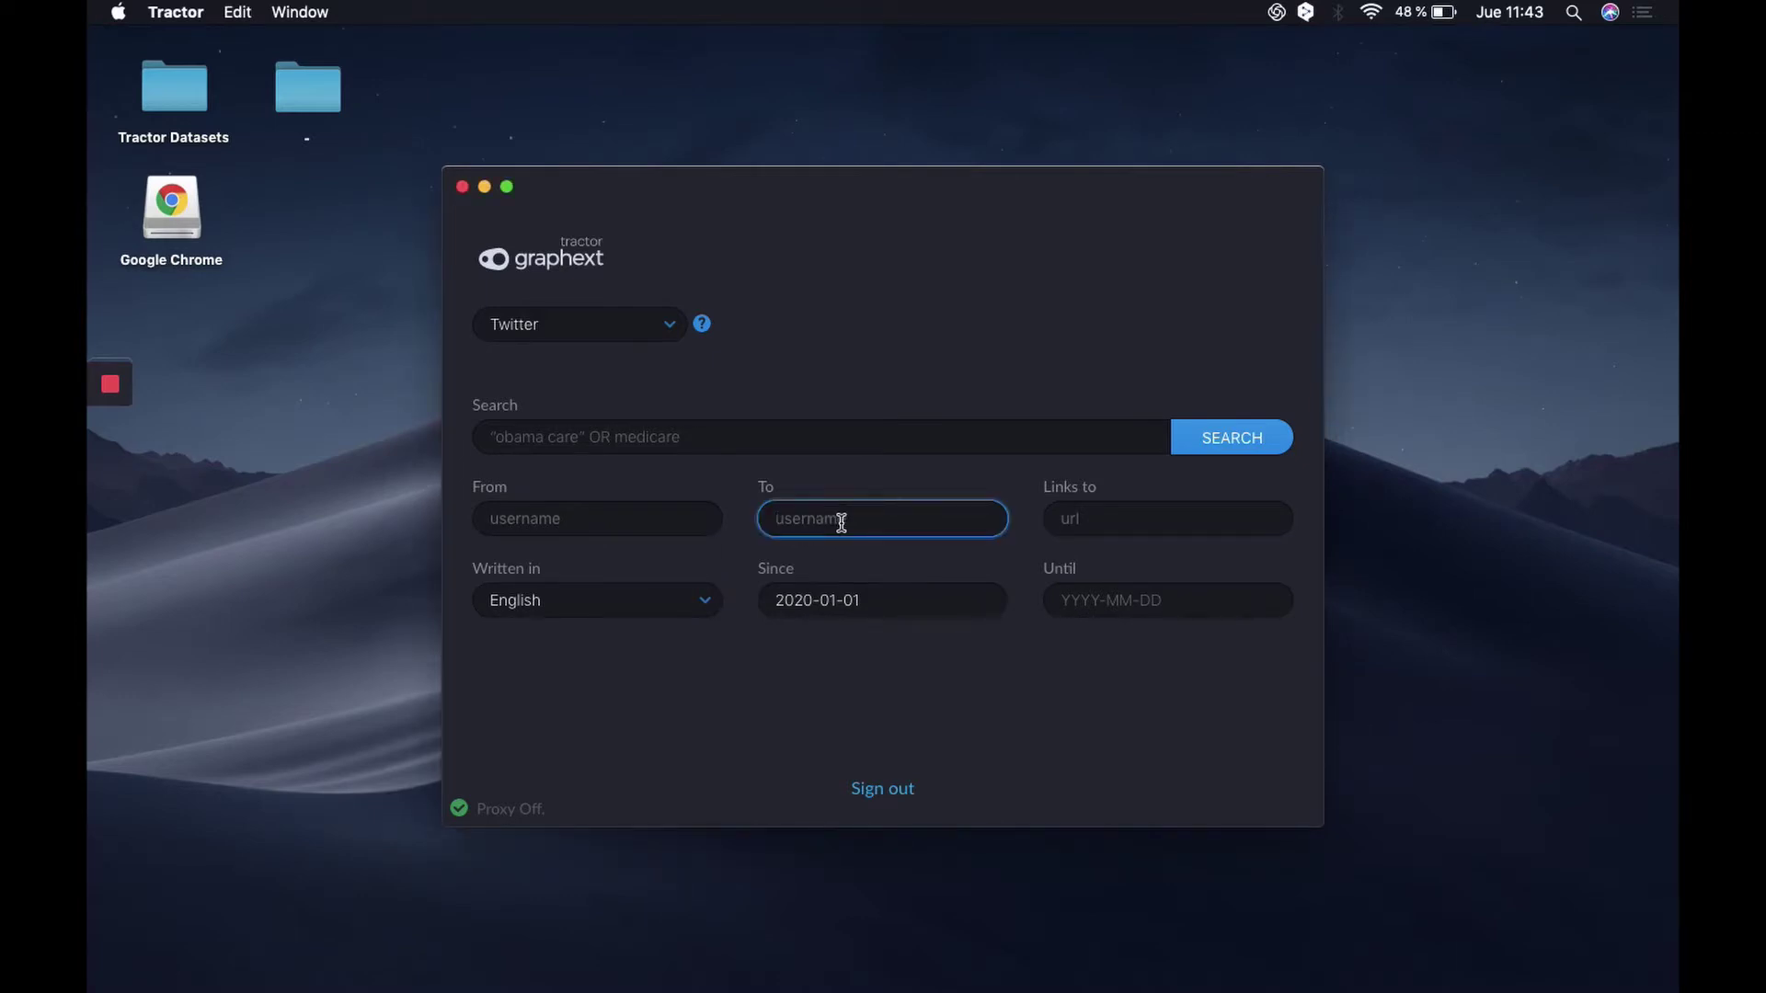
text(@netflix)
key(Return)
text(@HBO)
key(Return)
text(@PrimeVideo)
key(Return)
text(@di)
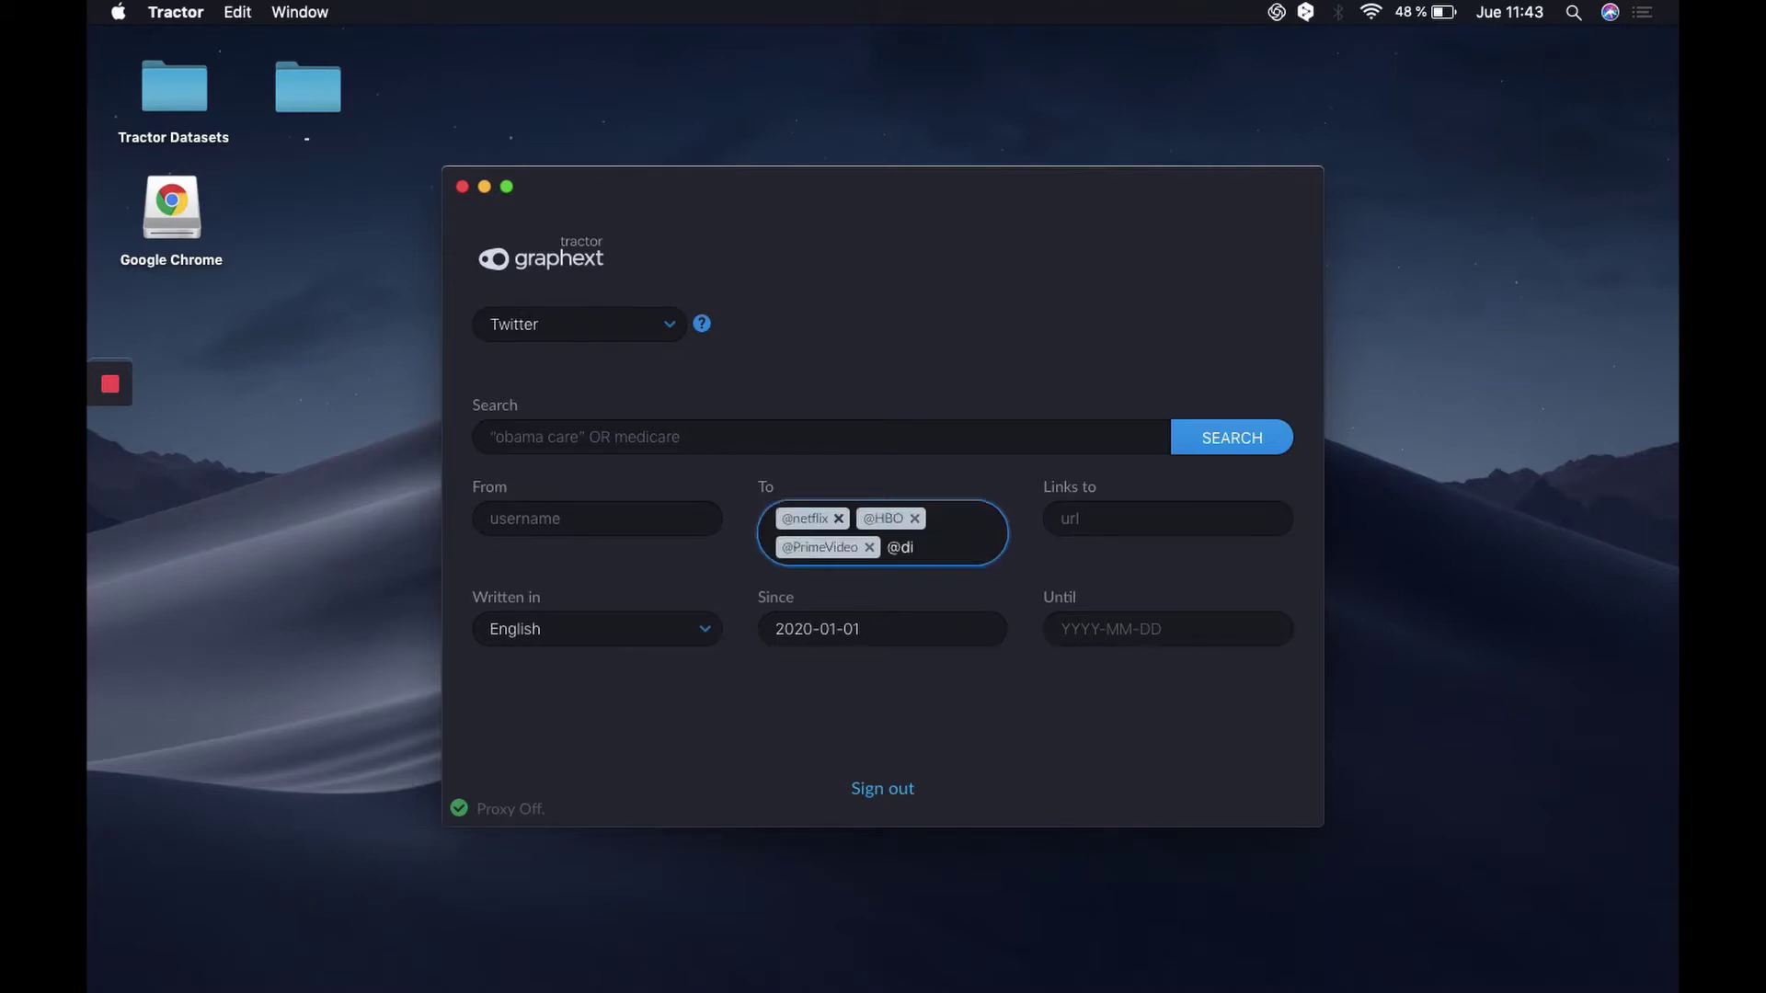
text(sneyplus)
key(Return)
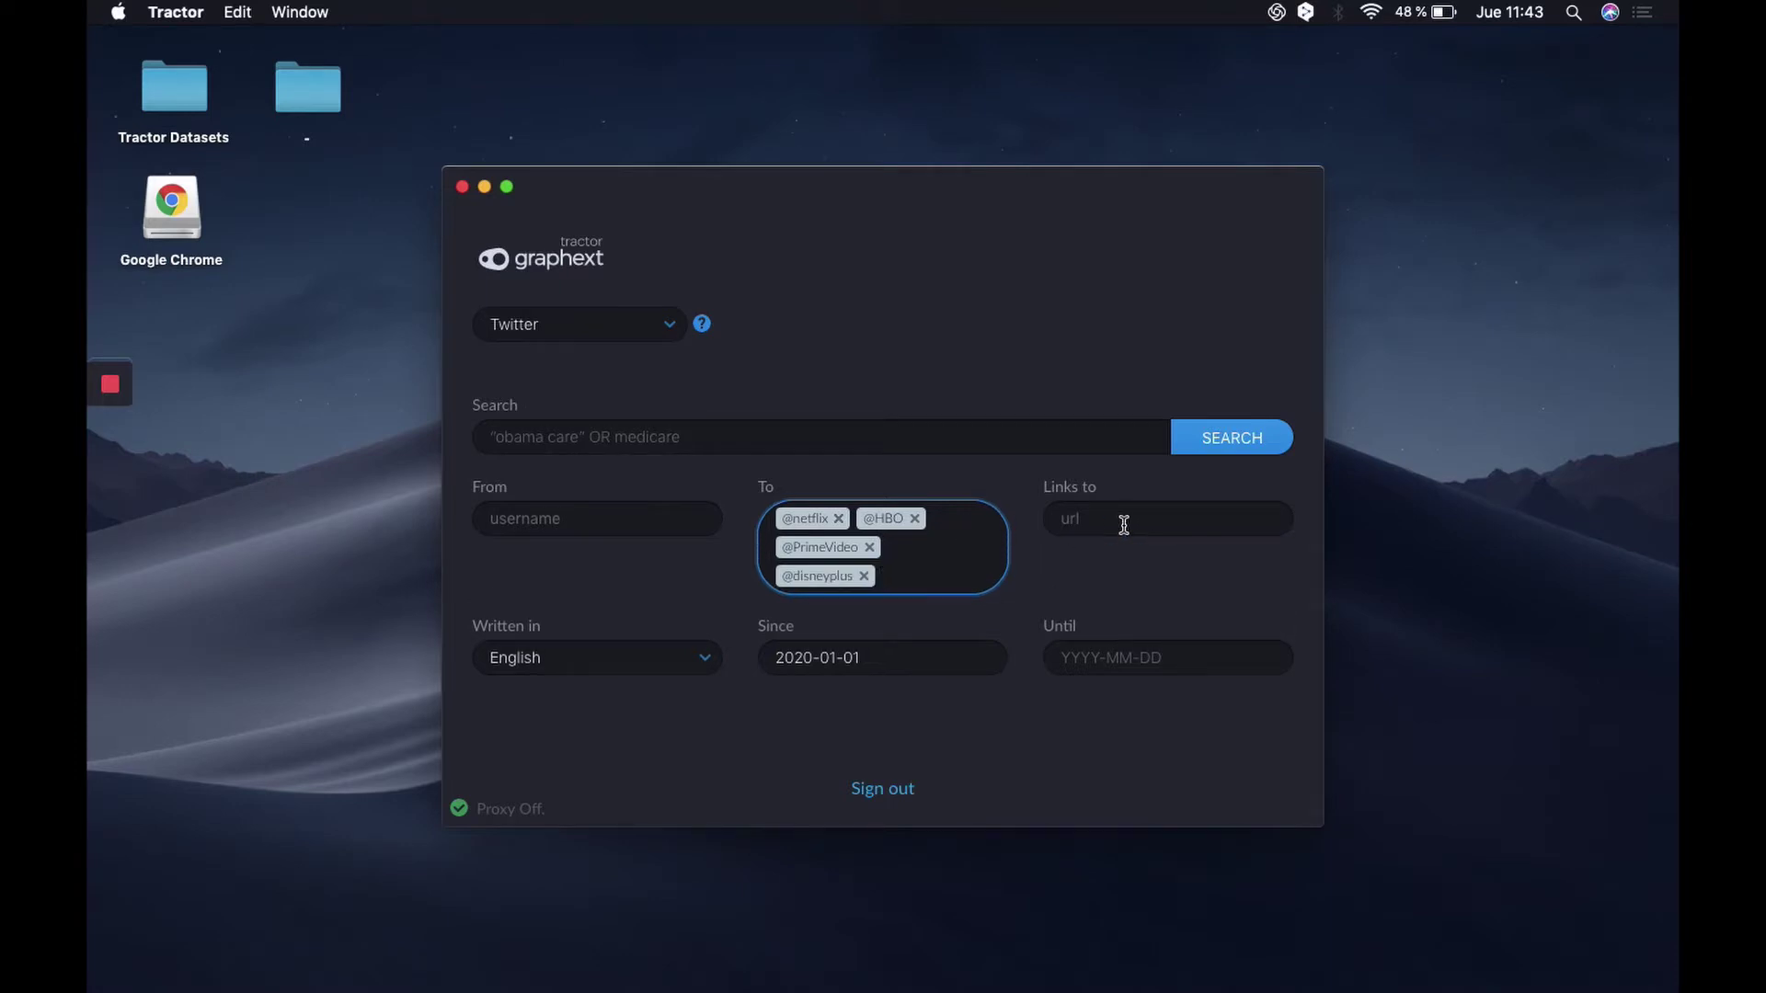
click(544, 671)
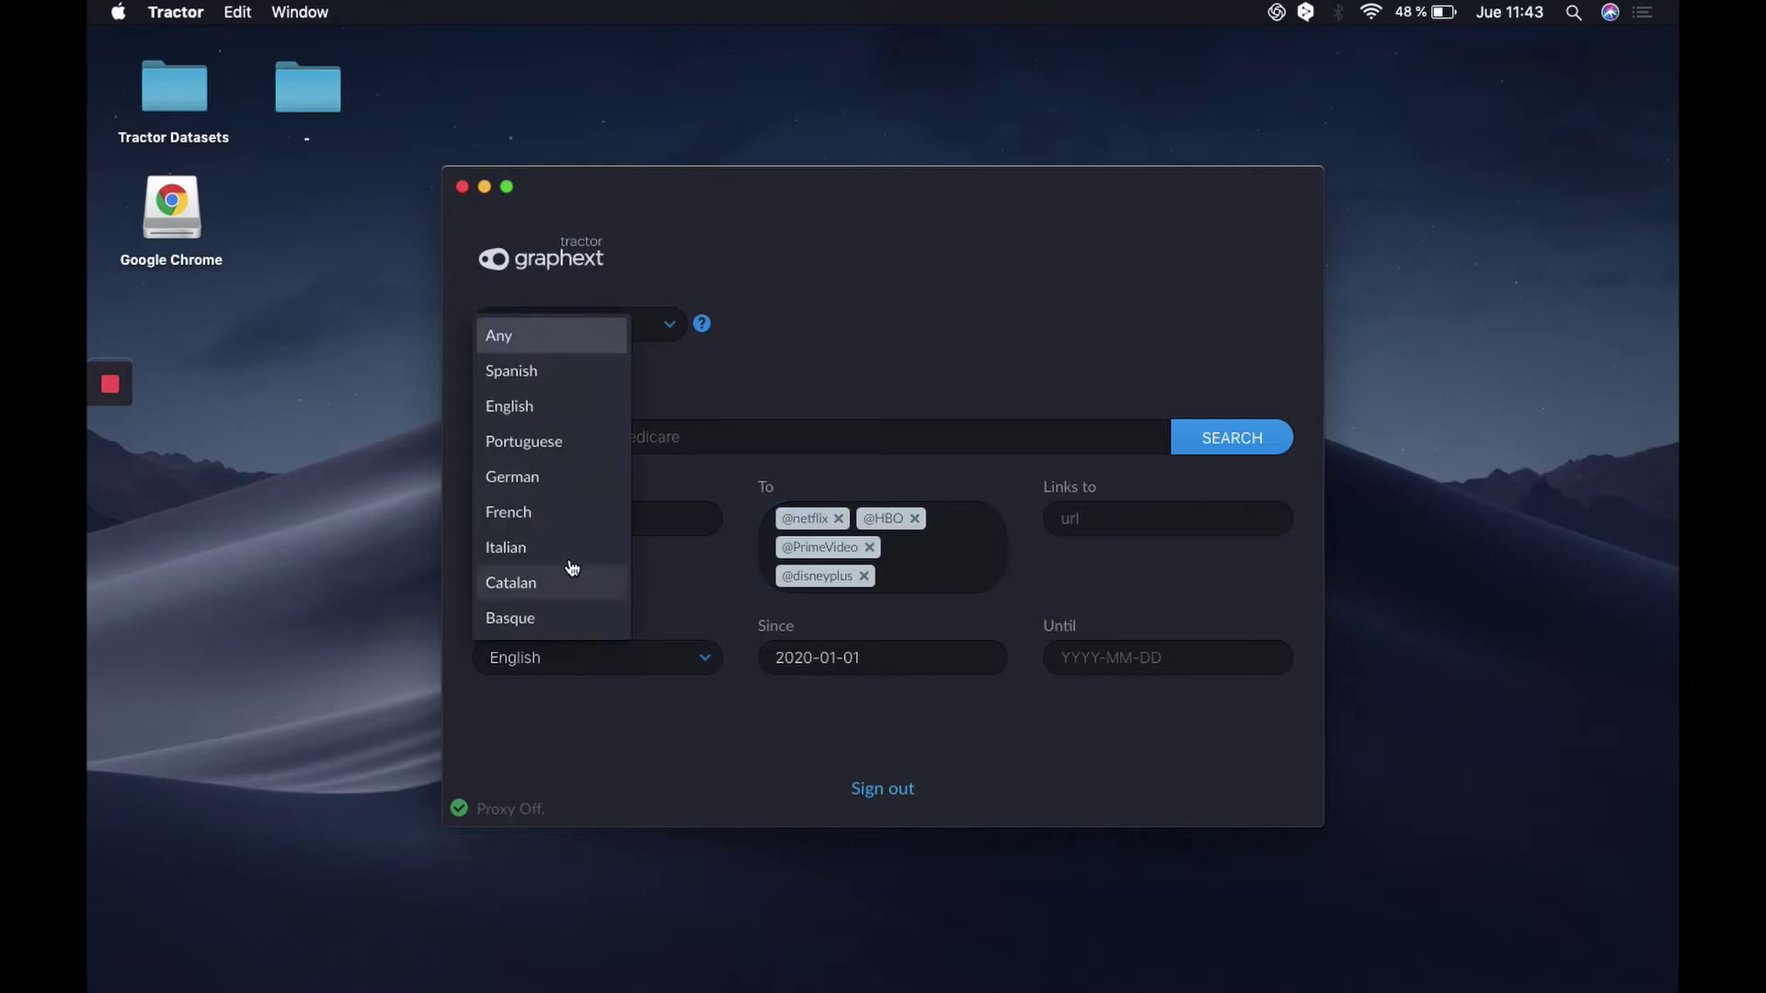
click(556, 416)
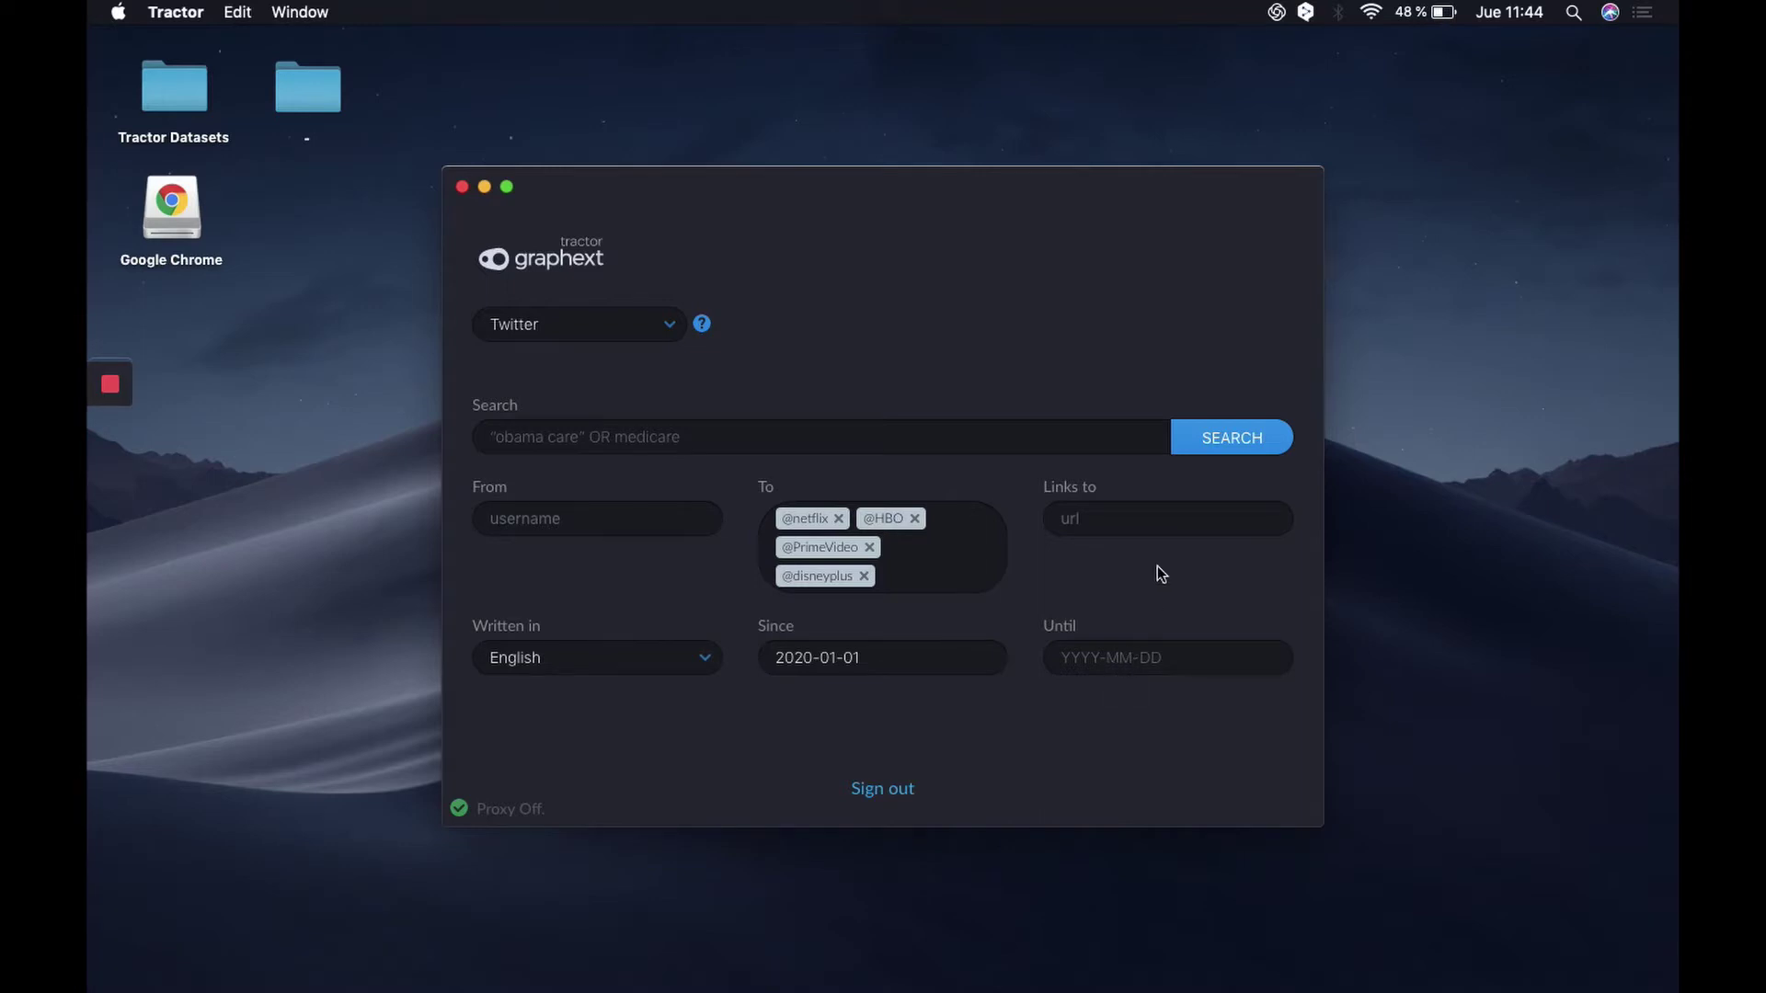
Step: Scrape the matching tweets until 2537 rows are collected and save them as a CSV on the desktop
click(1234, 446)
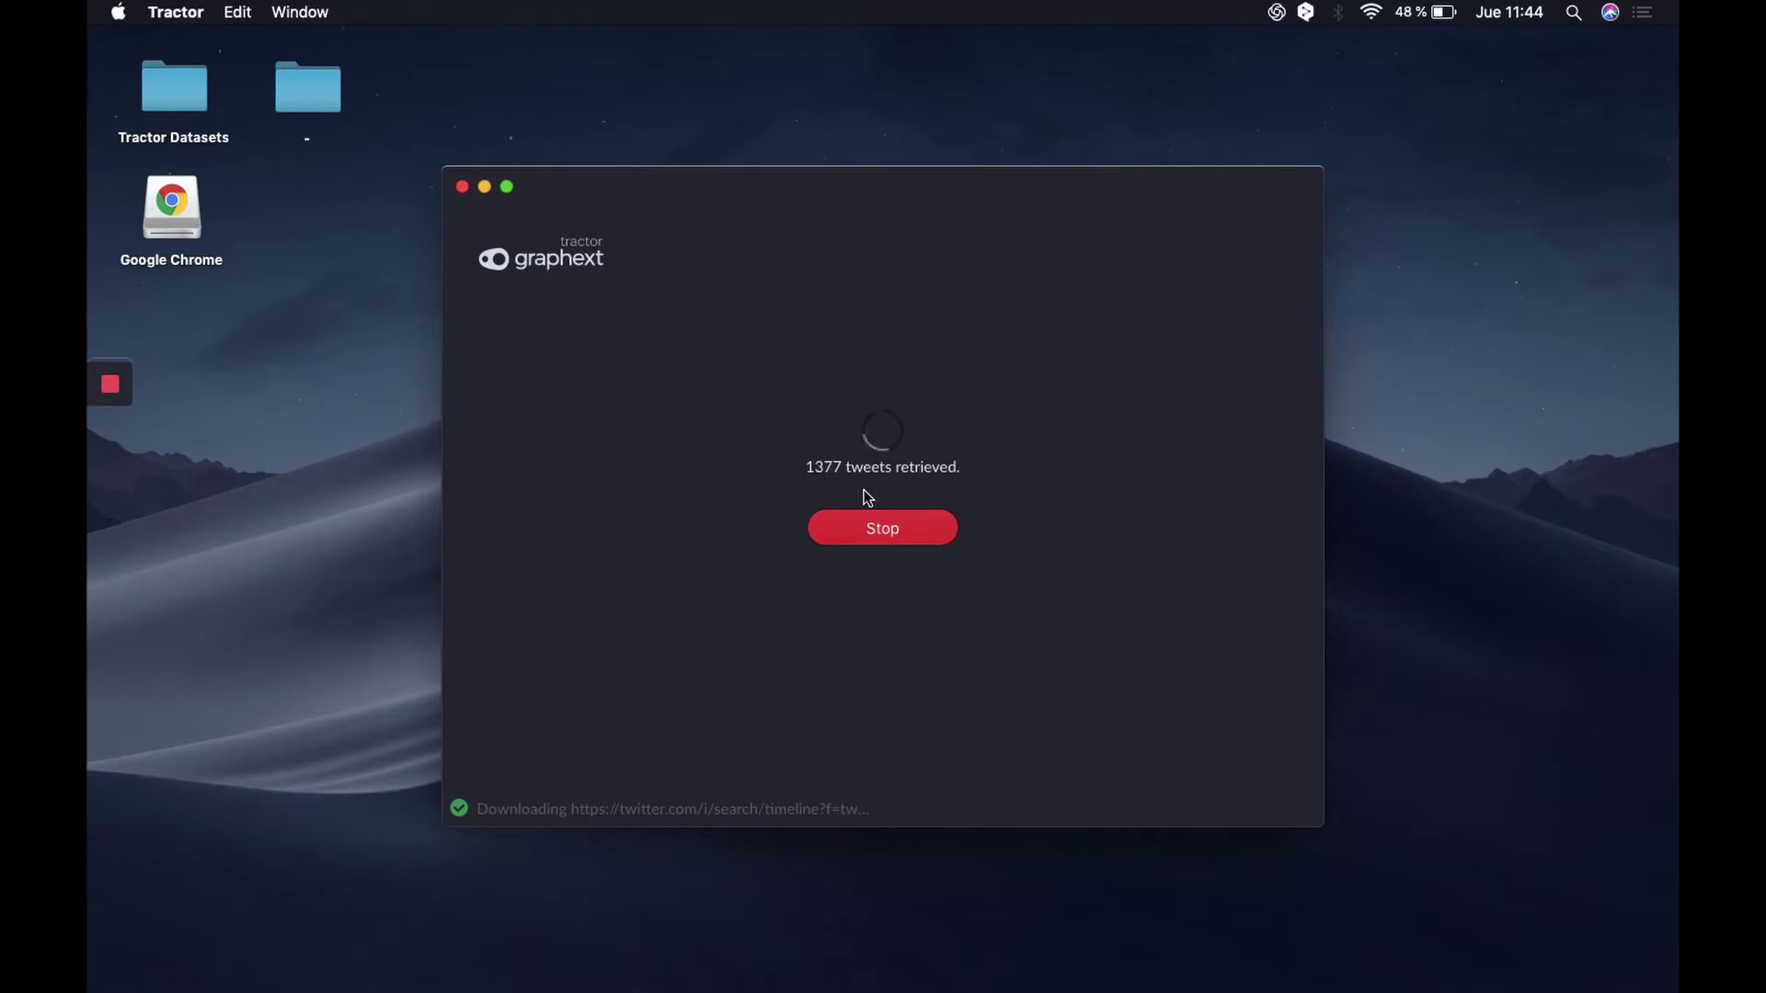
click(886, 541)
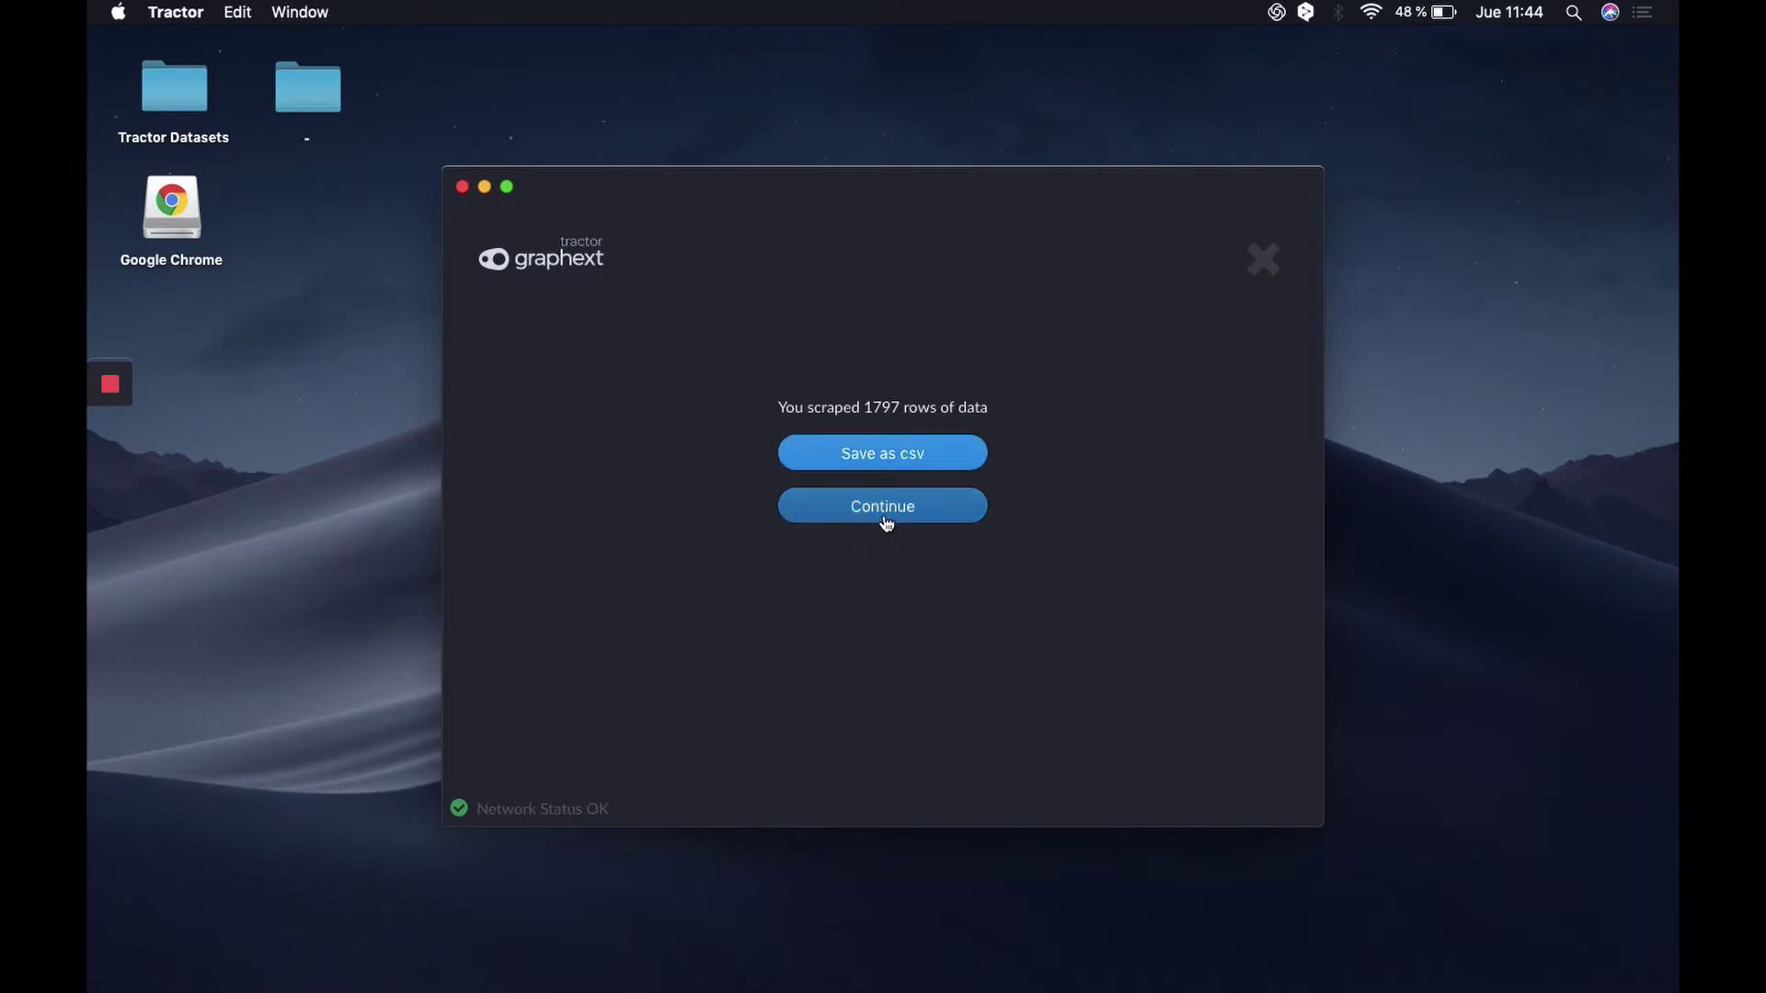
click(885, 522)
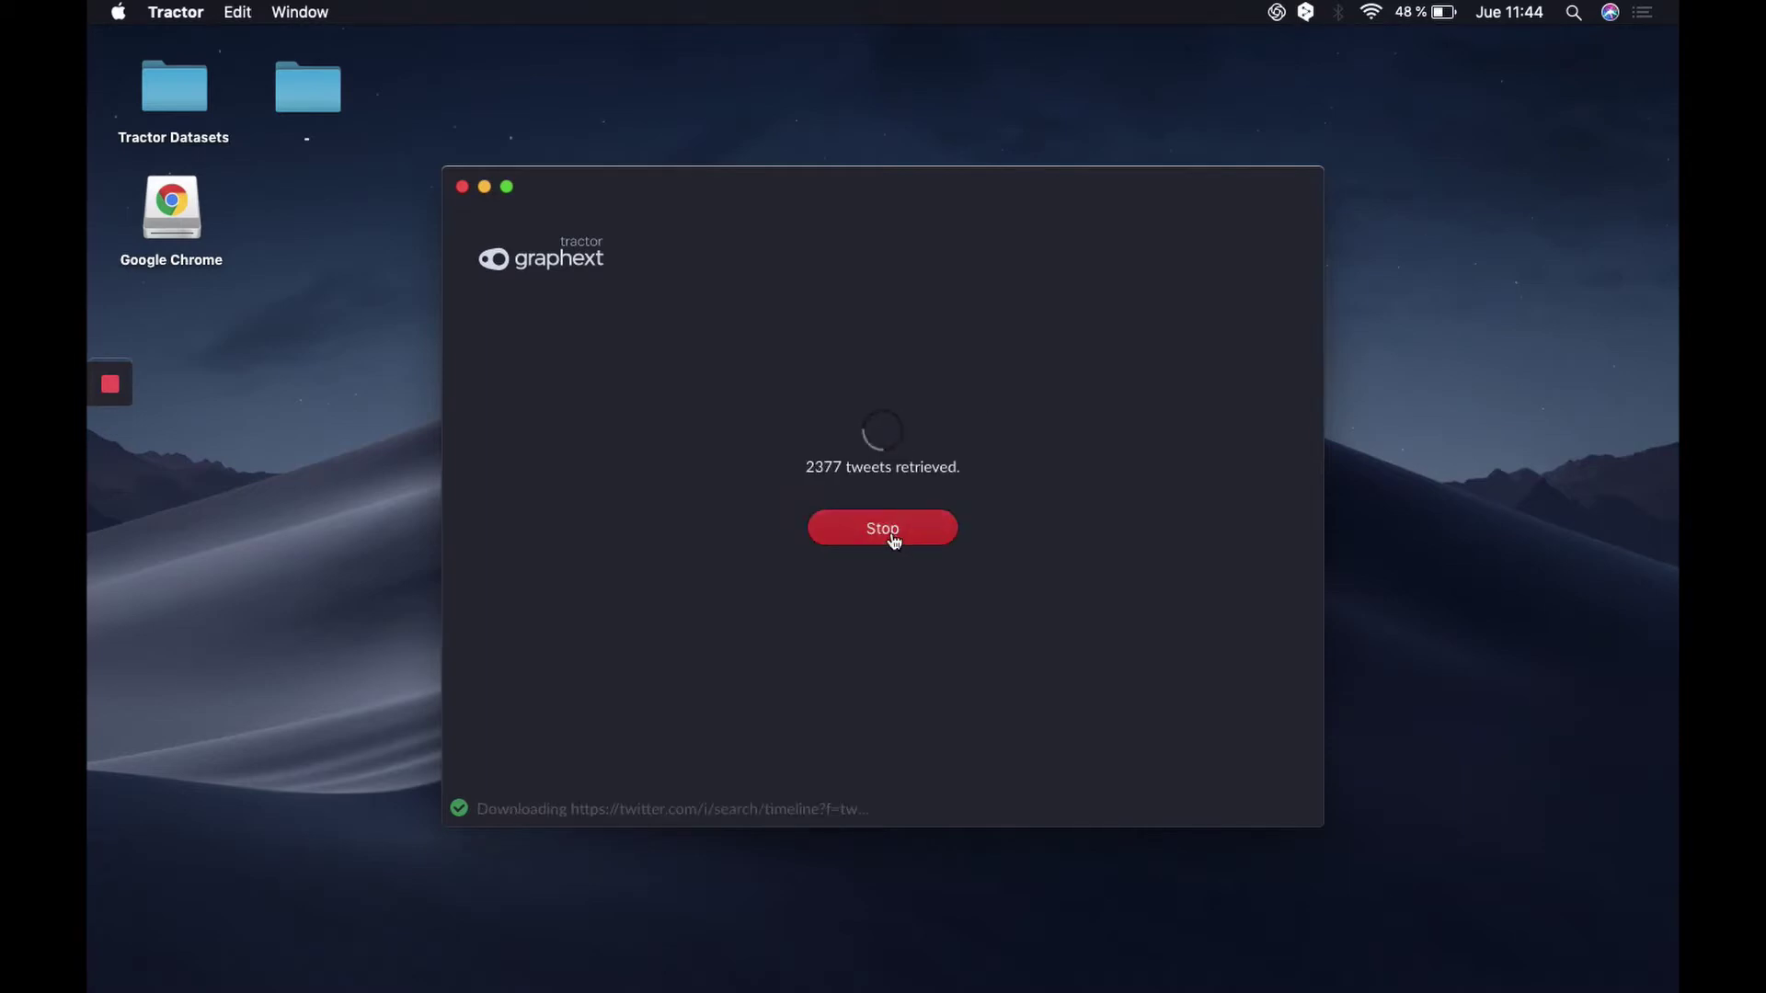
click(891, 535)
click(891, 470)
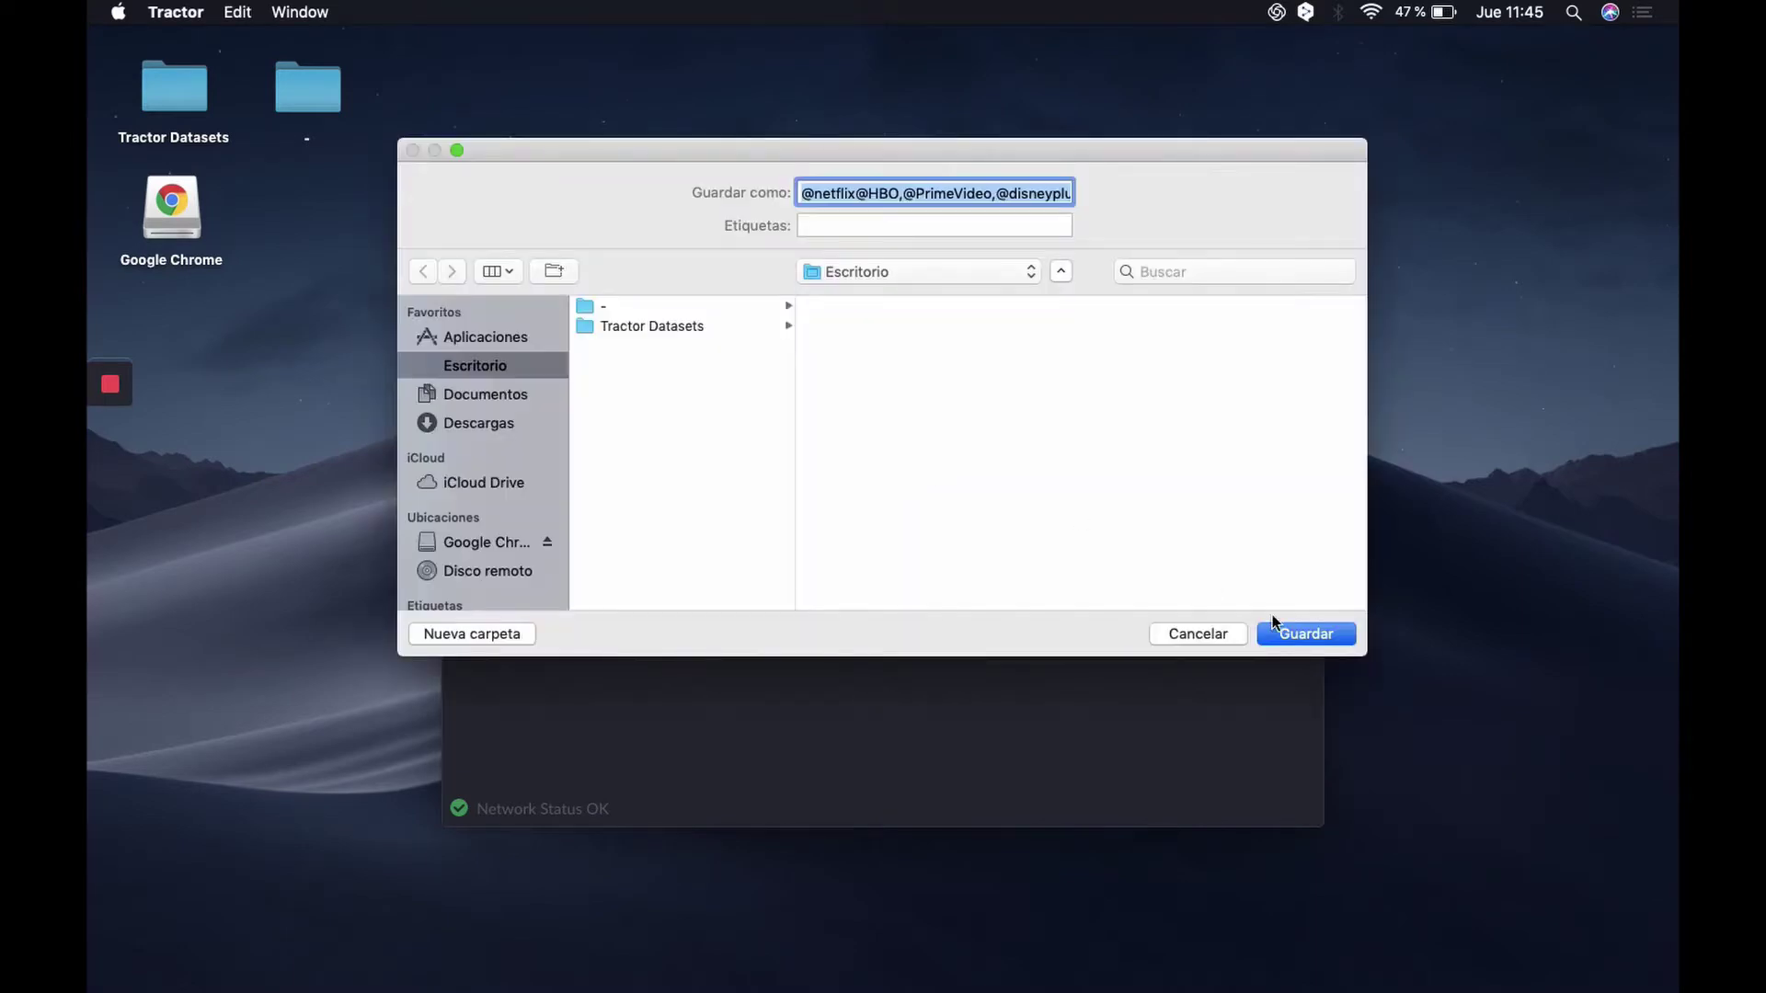
click(1311, 634)
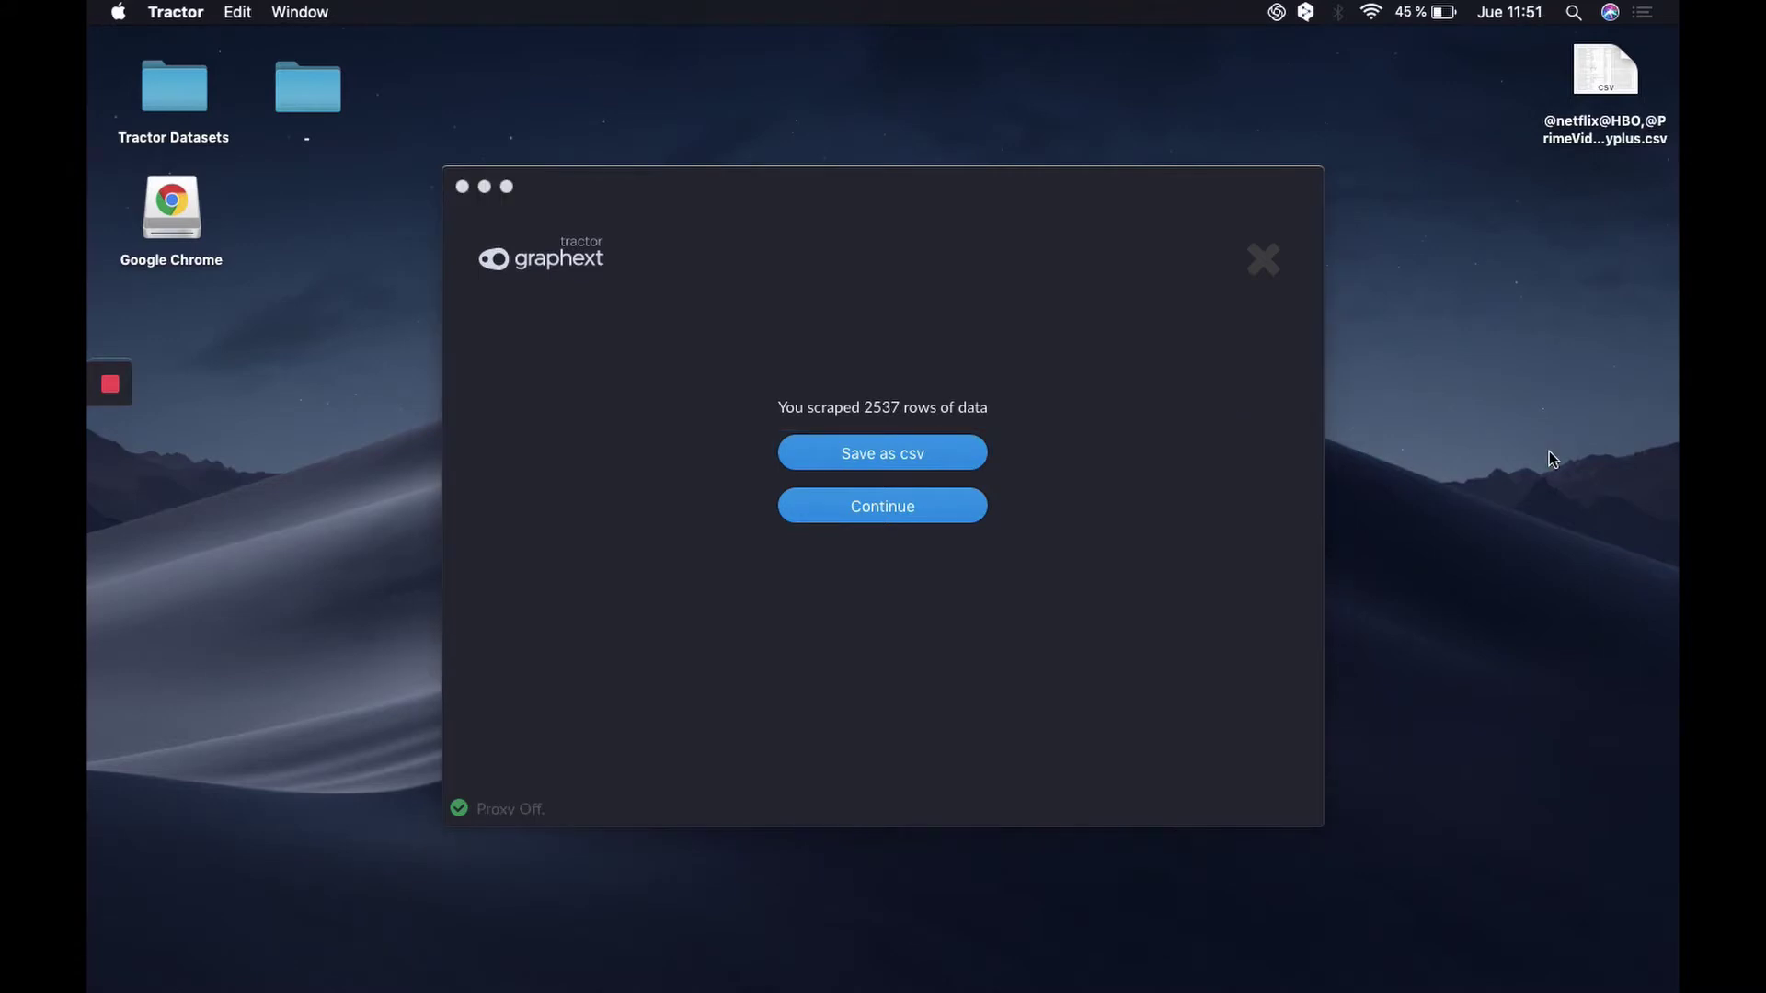
Step: Upload the scraped tweets CSV as a new Graphext dataset, then open the older 38,723-row dataset
key(ctrl+Right)
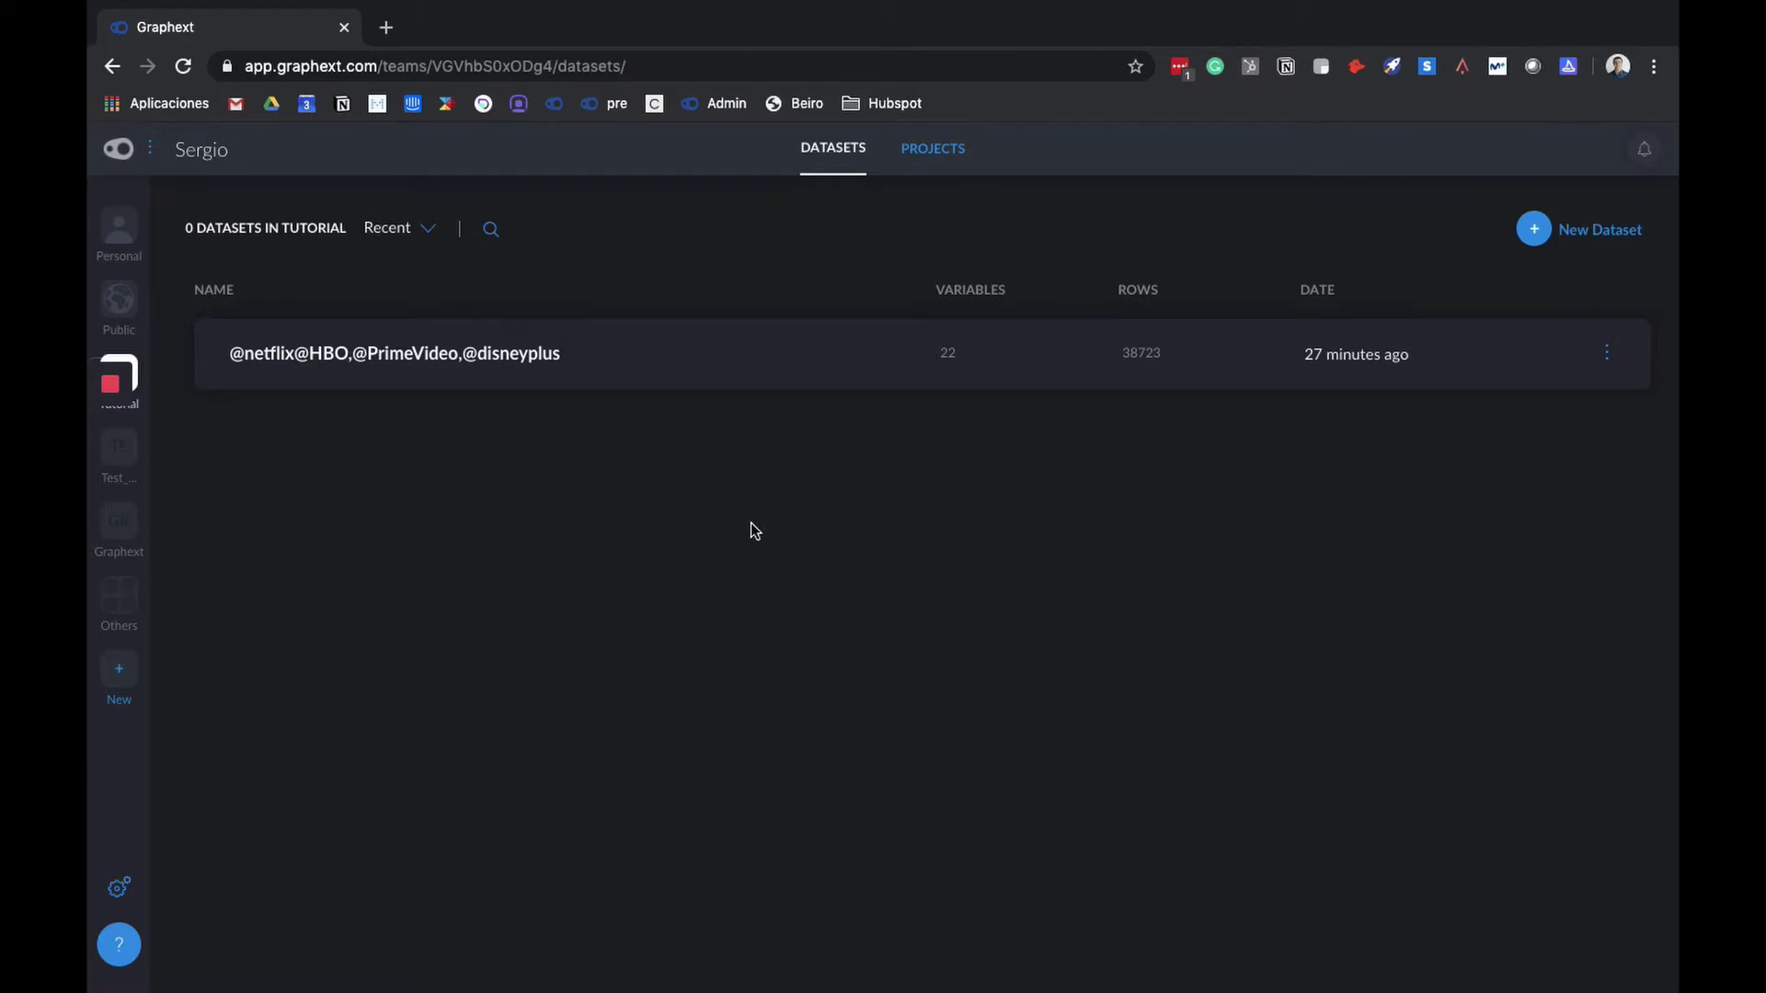
click(1582, 241)
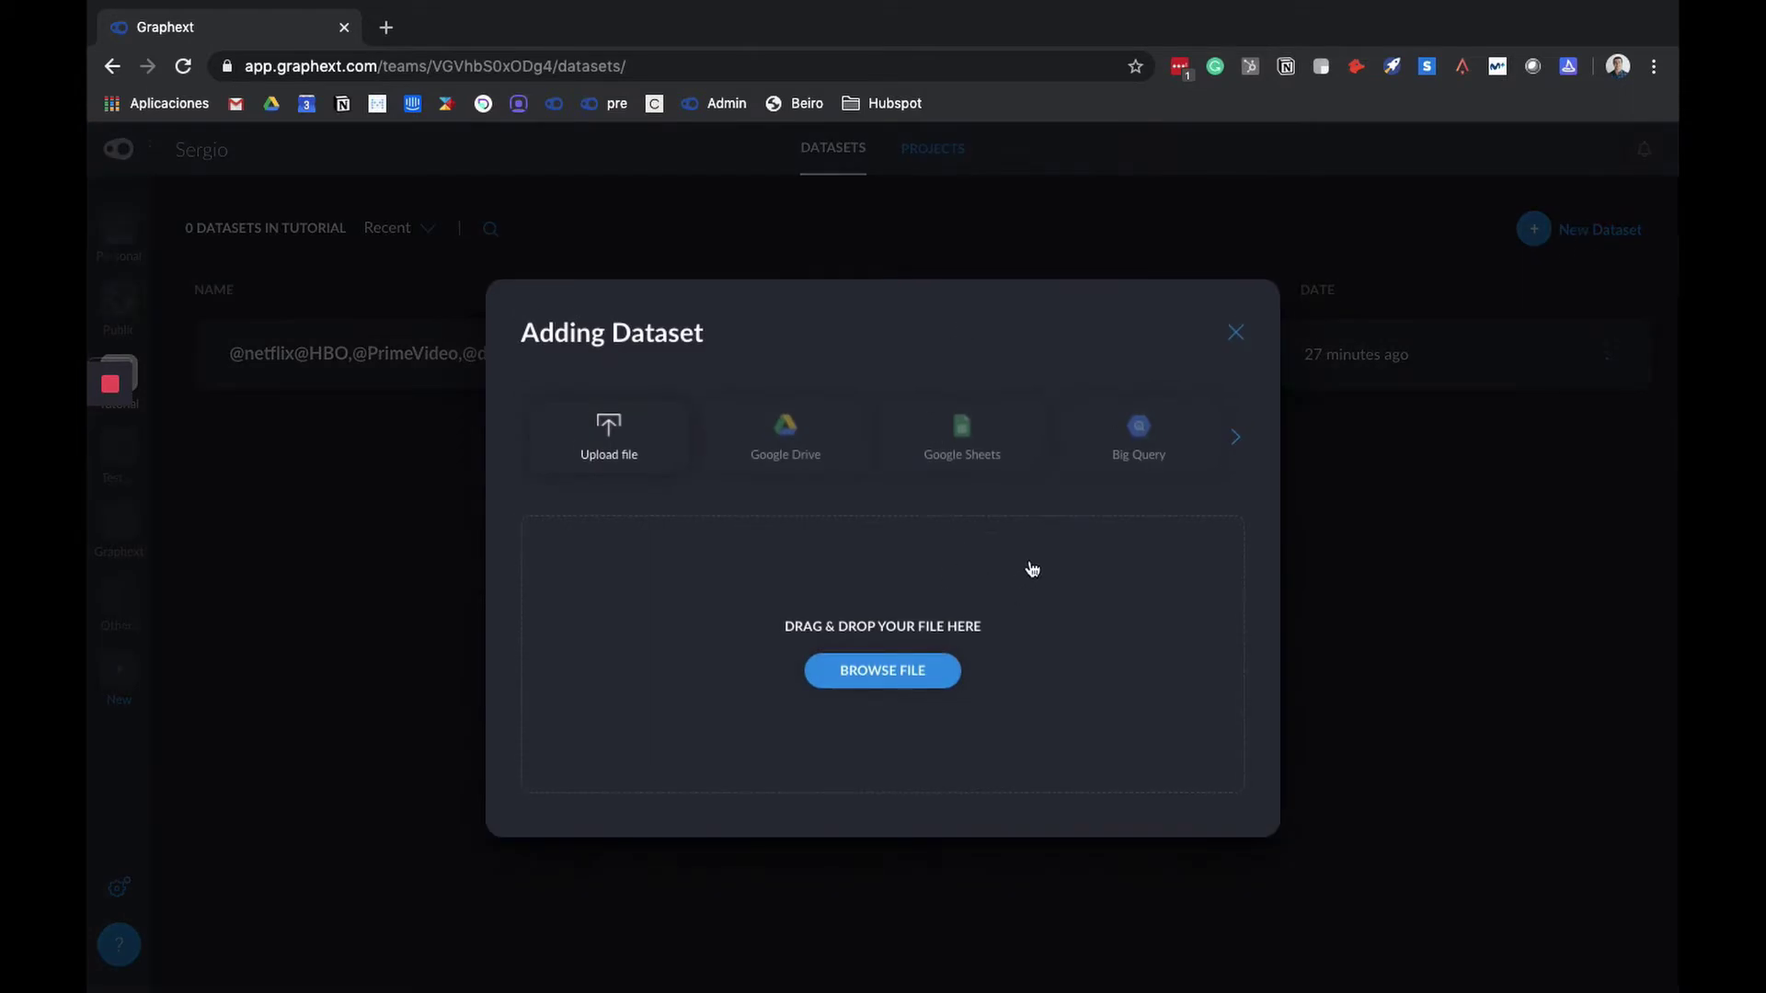
click(1237, 439)
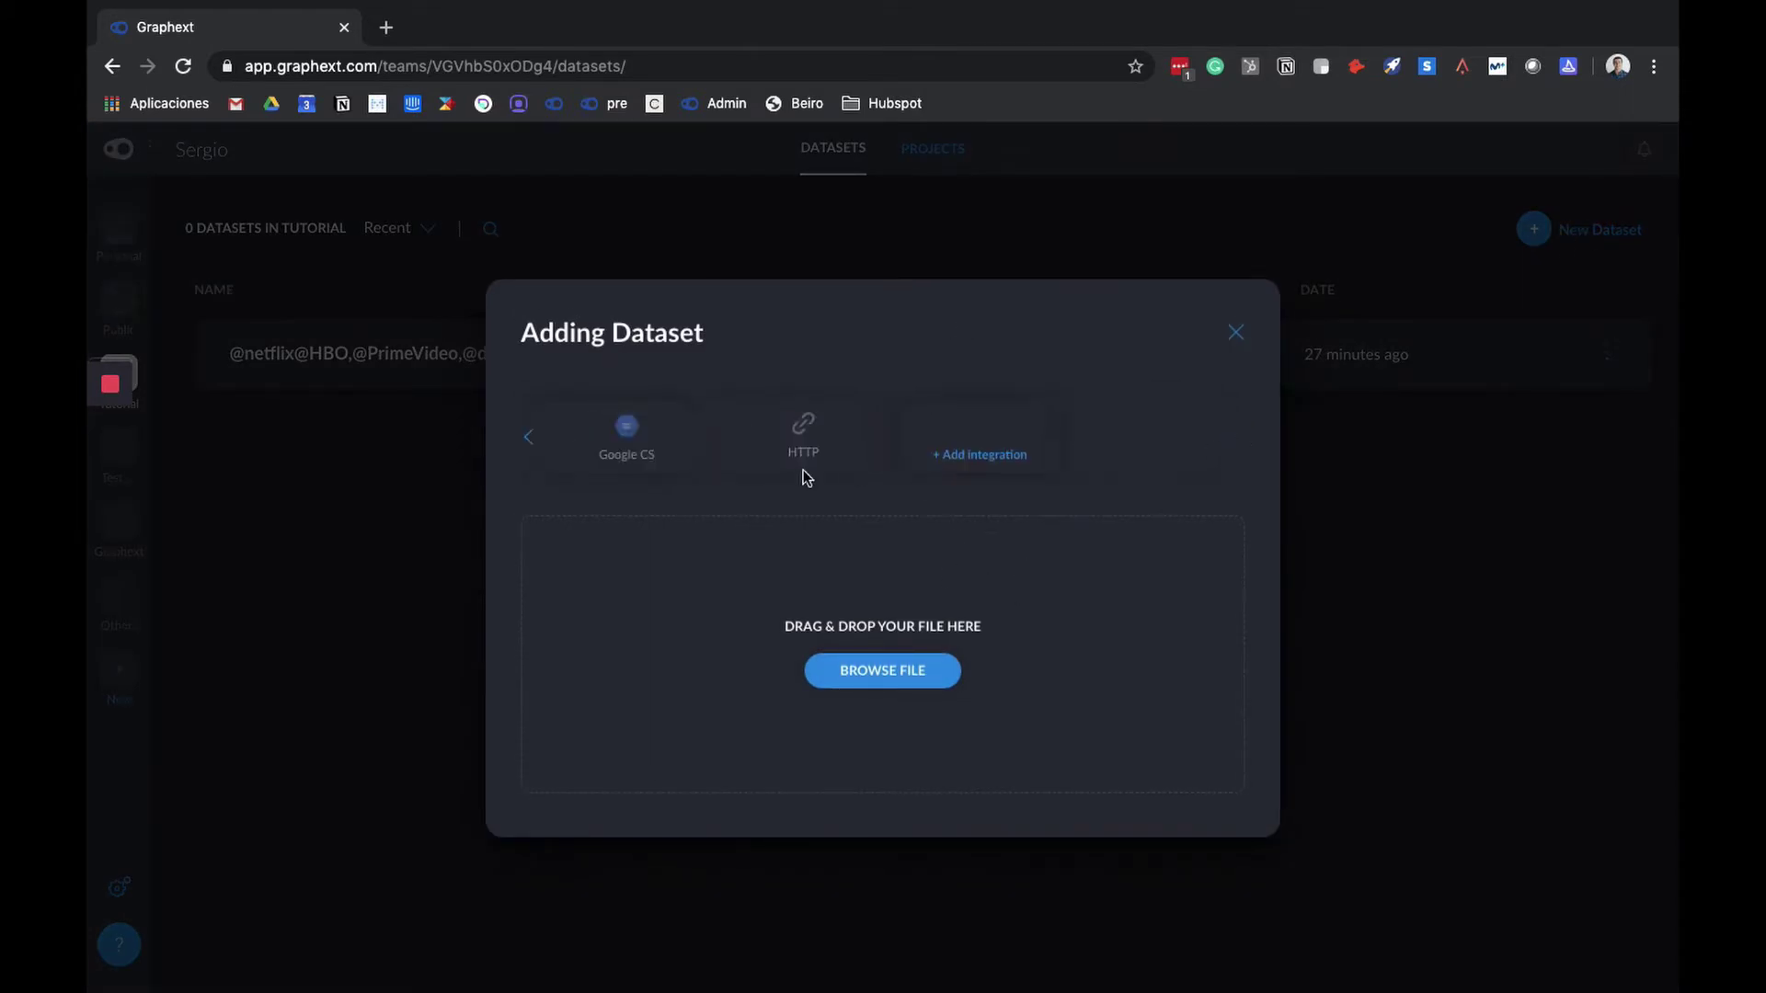
click(529, 444)
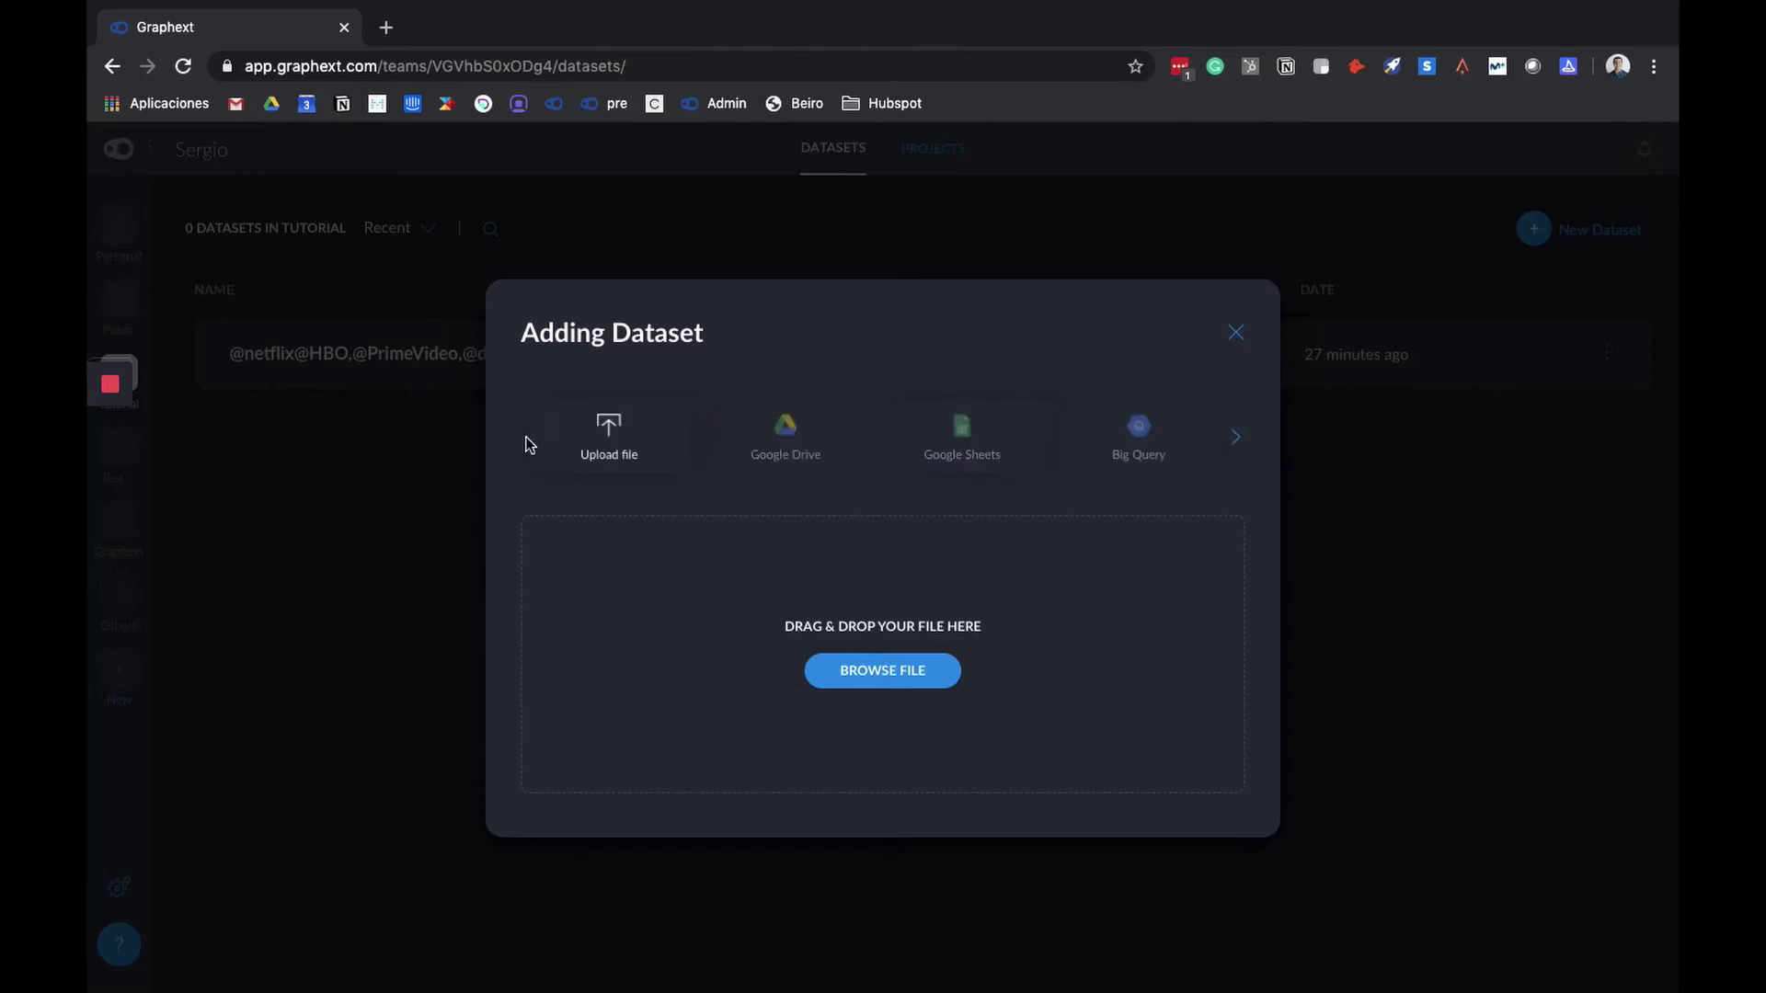
click(891, 678)
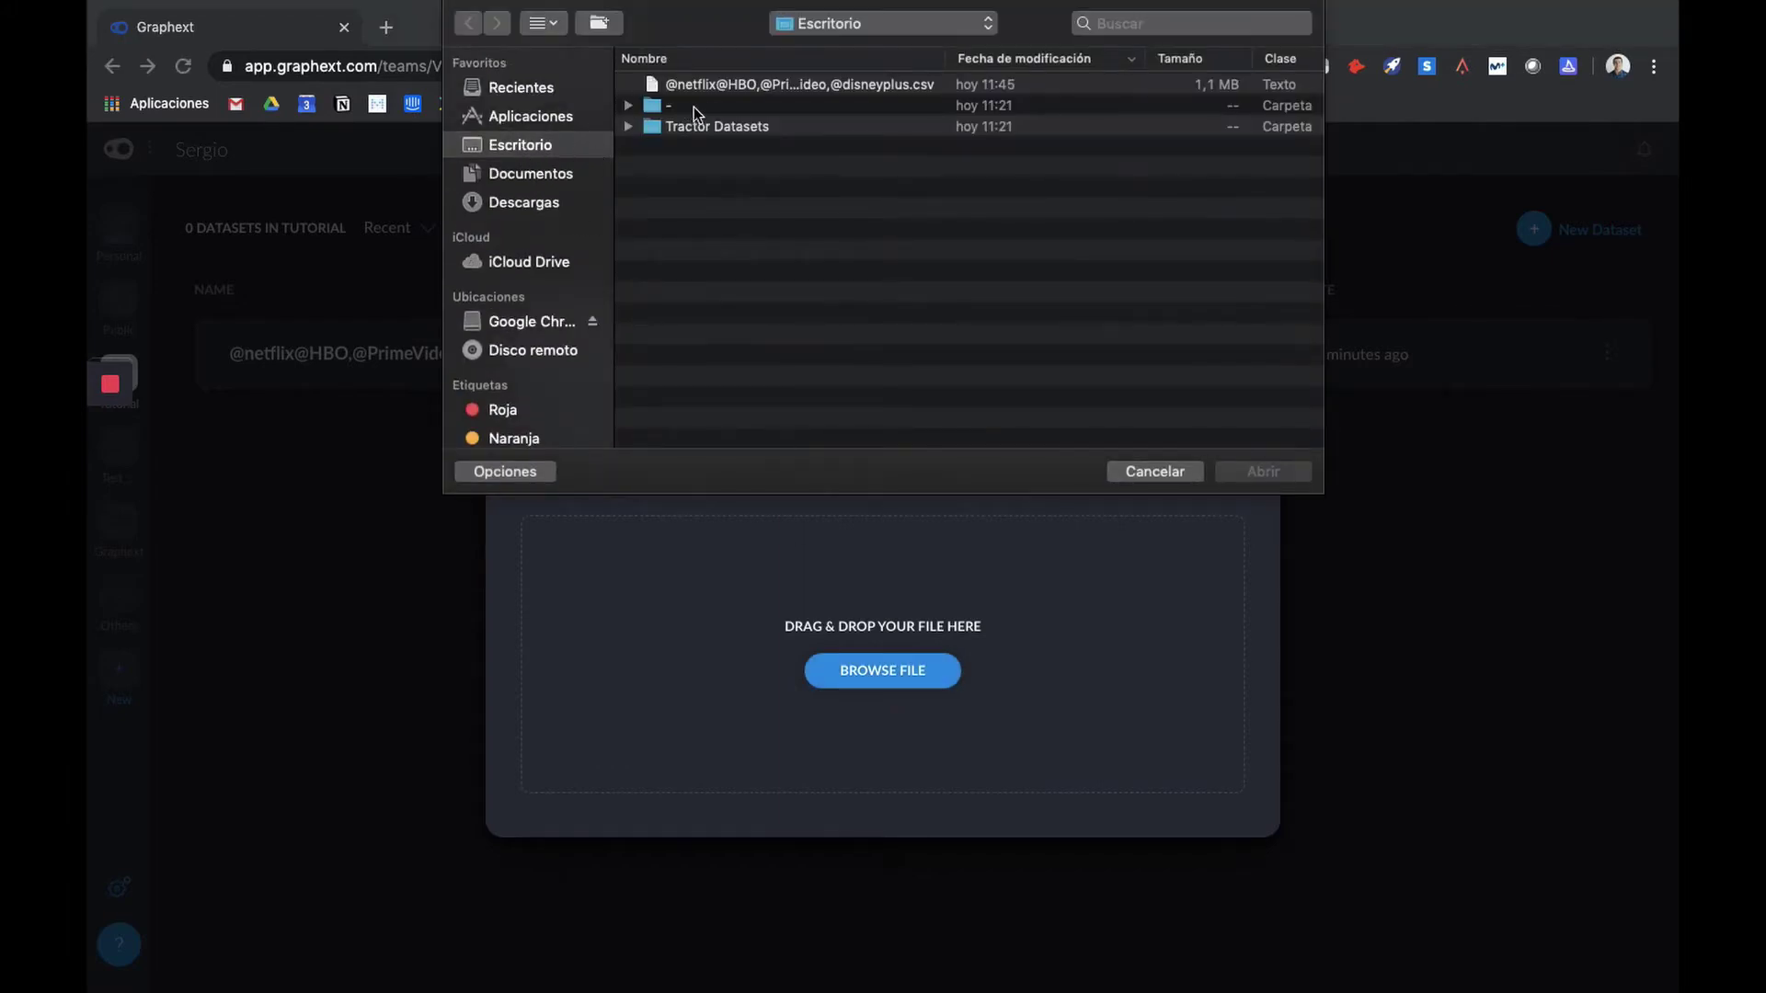
double_click(778, 83)
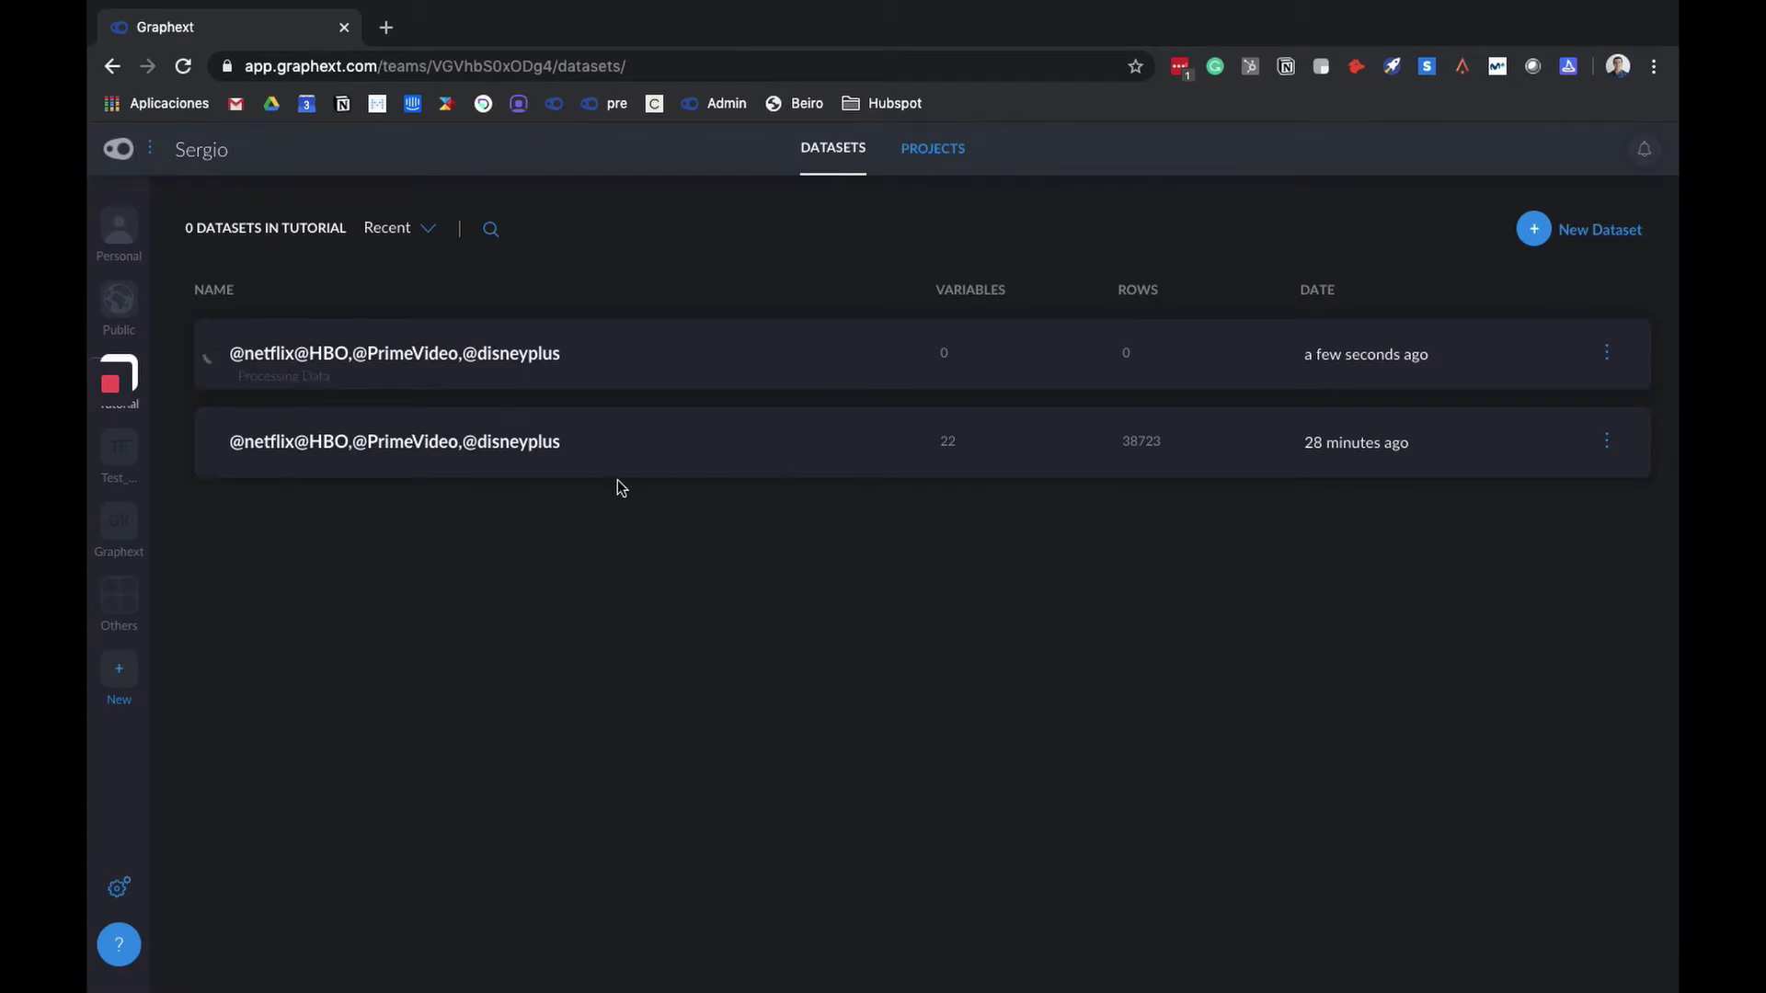
click(699, 471)
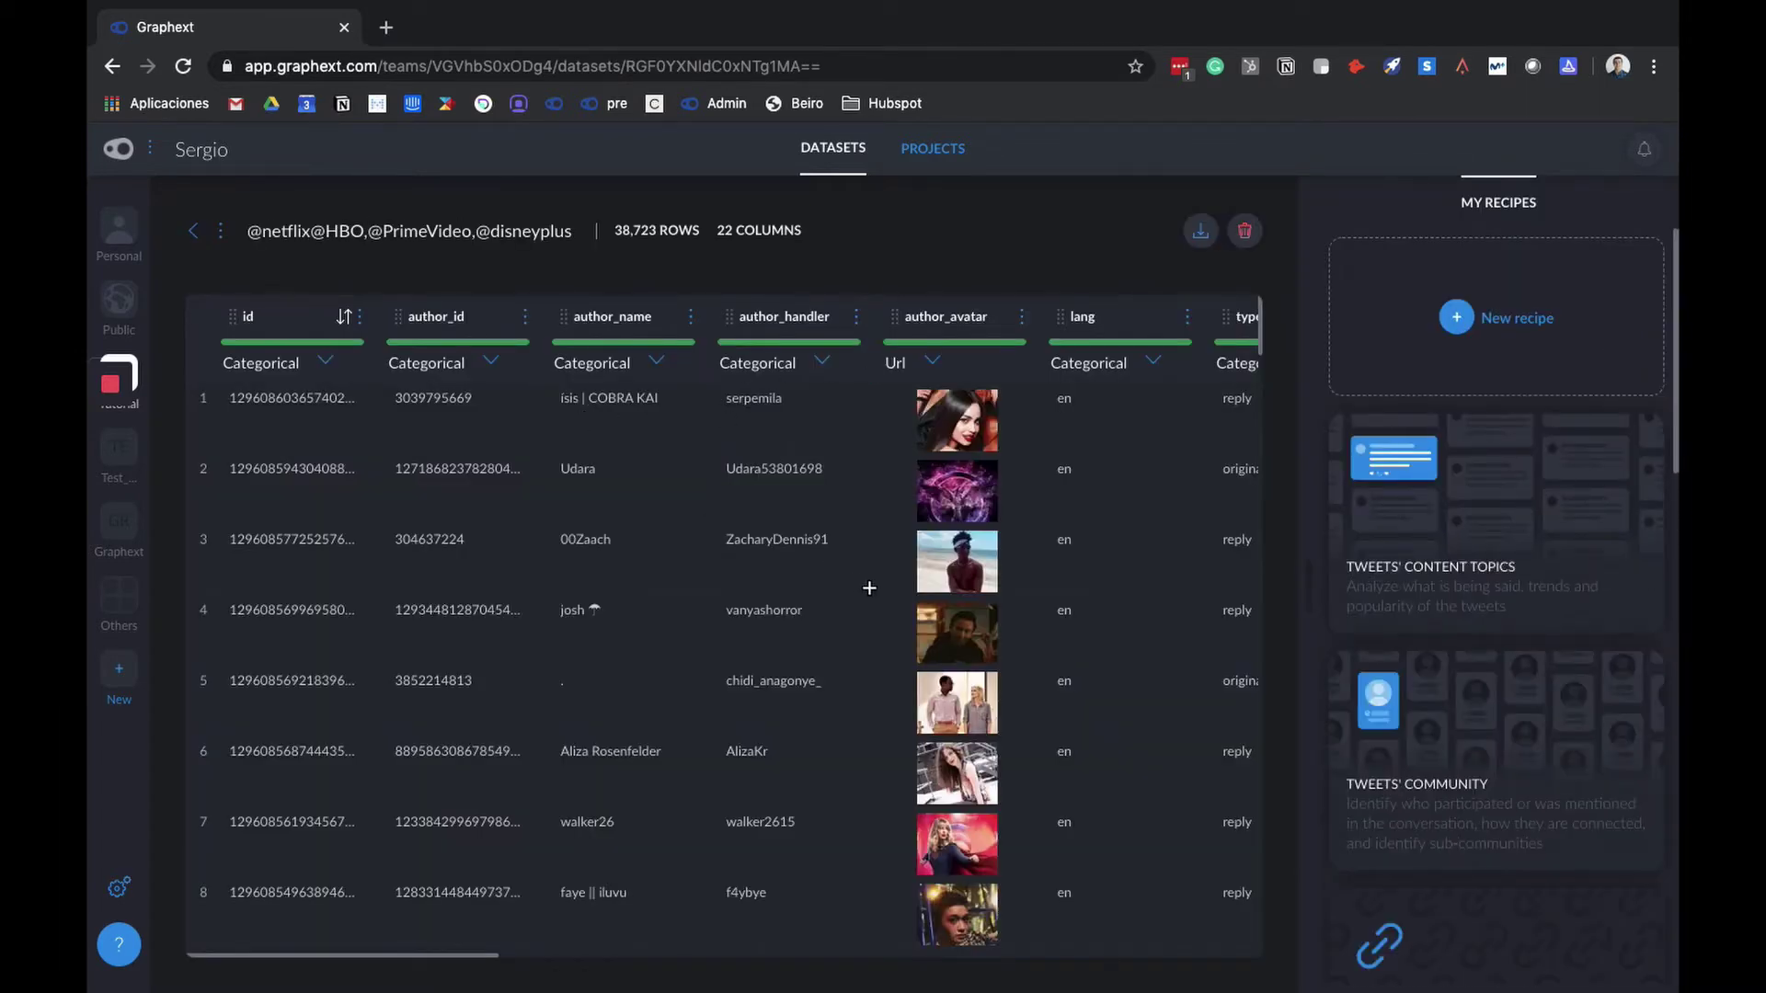
Step: Scroll sideways through the 38,723-row table to review its 22 columns
scroll(869, 587, right, 2)
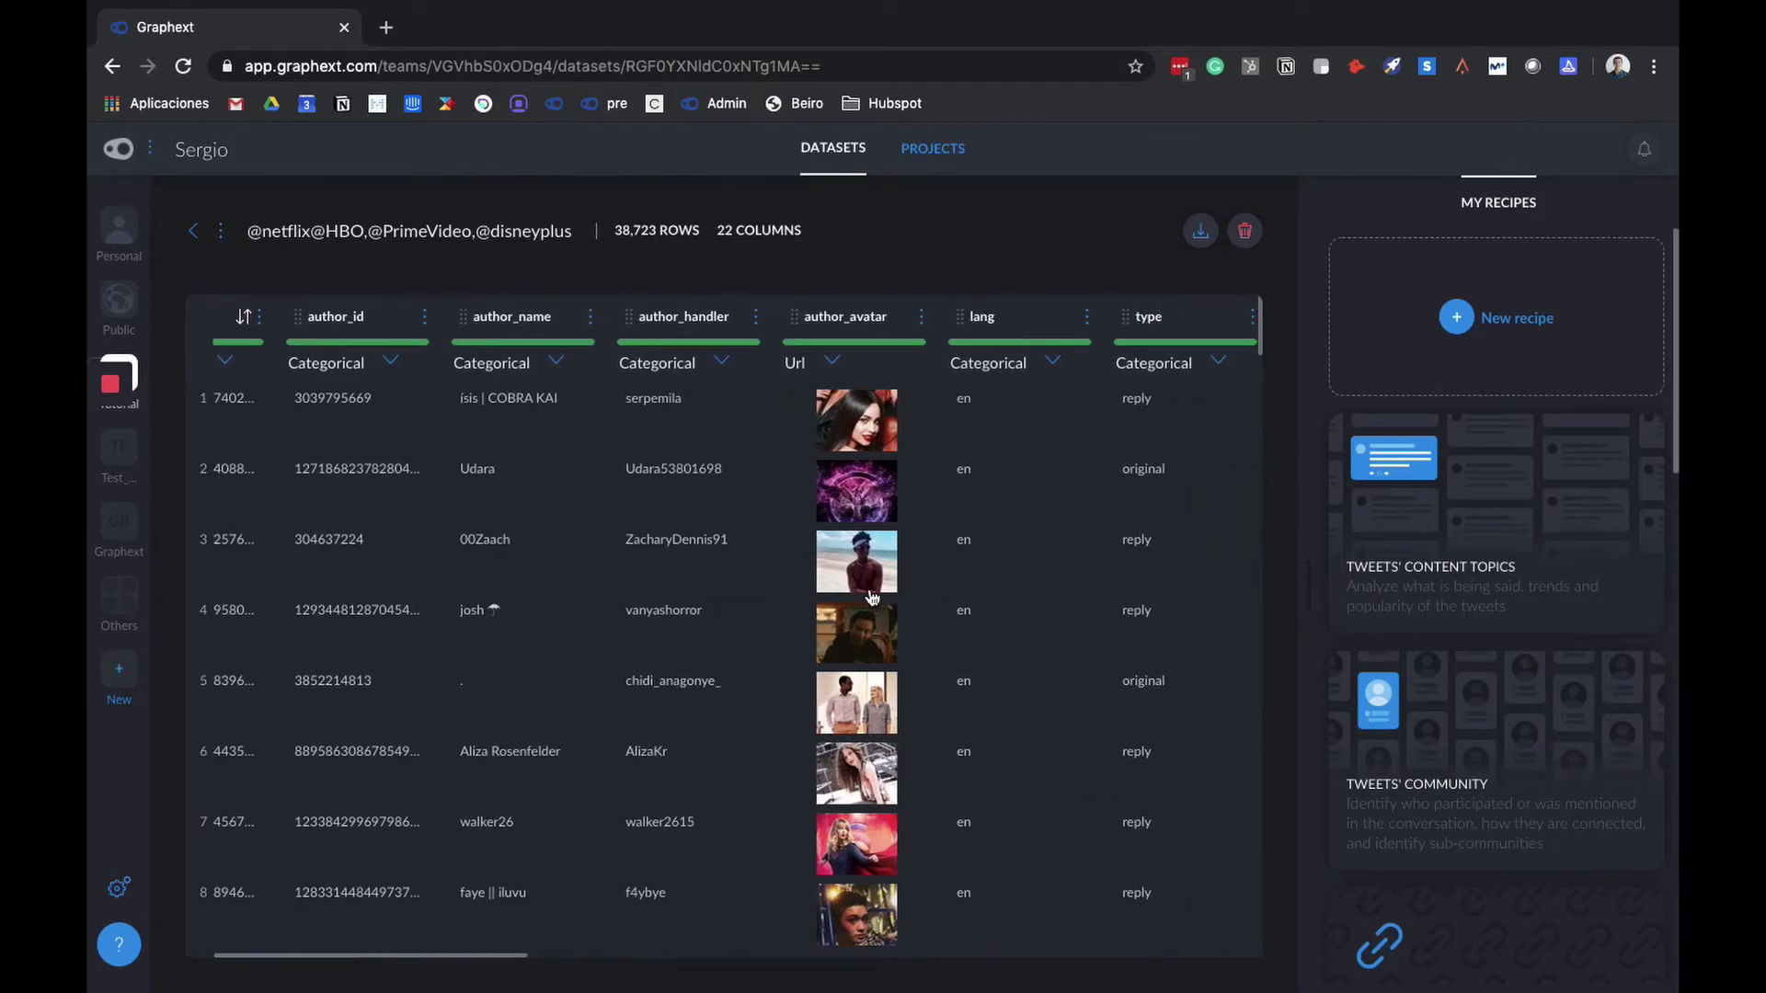
scroll(871, 596, right, 10)
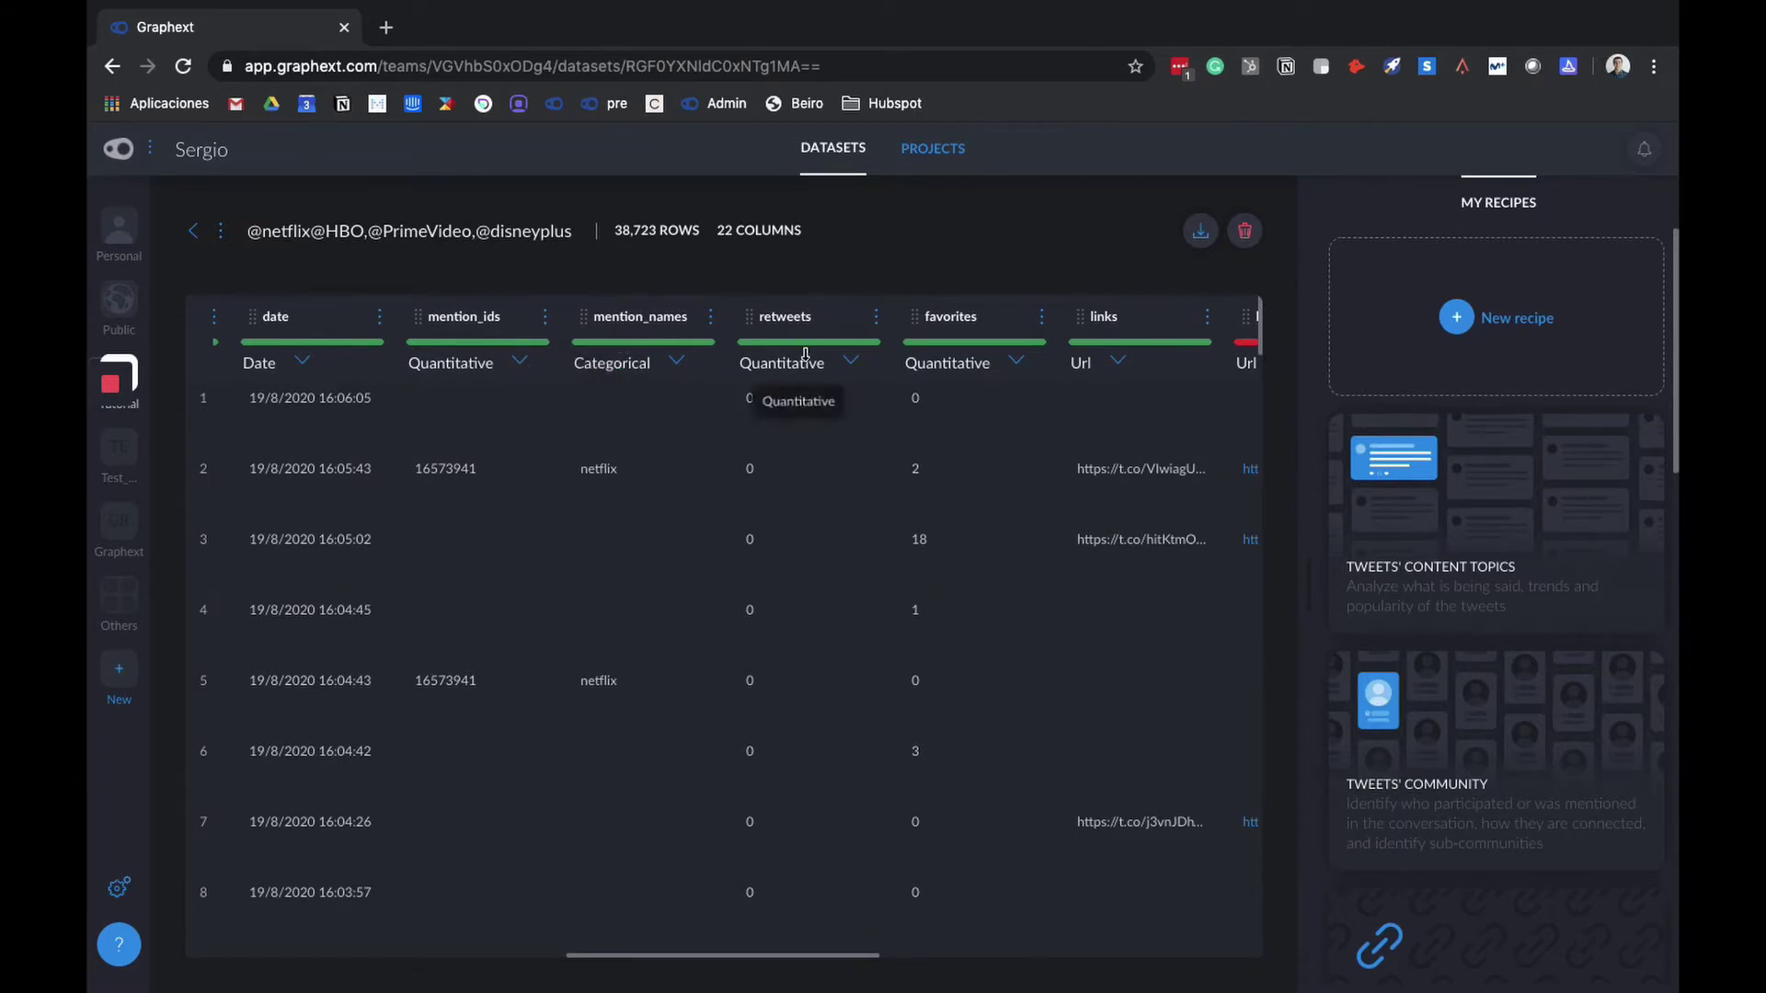
scroll(849, 533, right, 1)
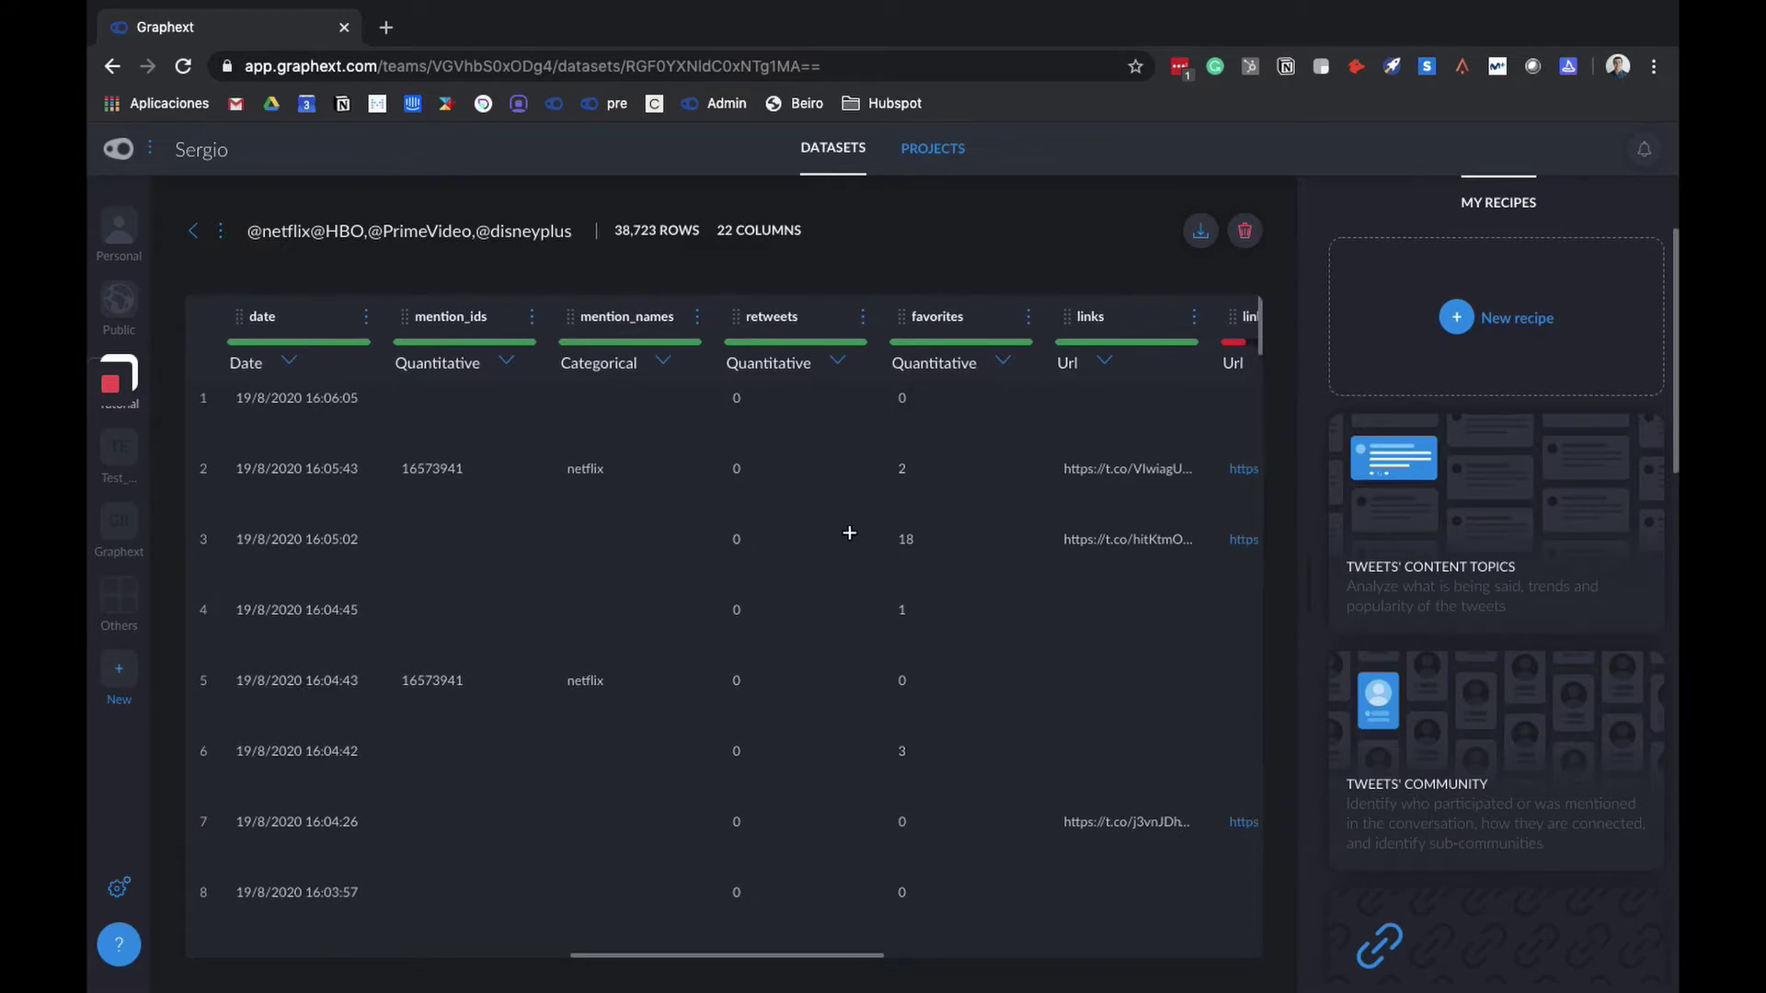
scroll(848, 534, left, 10)
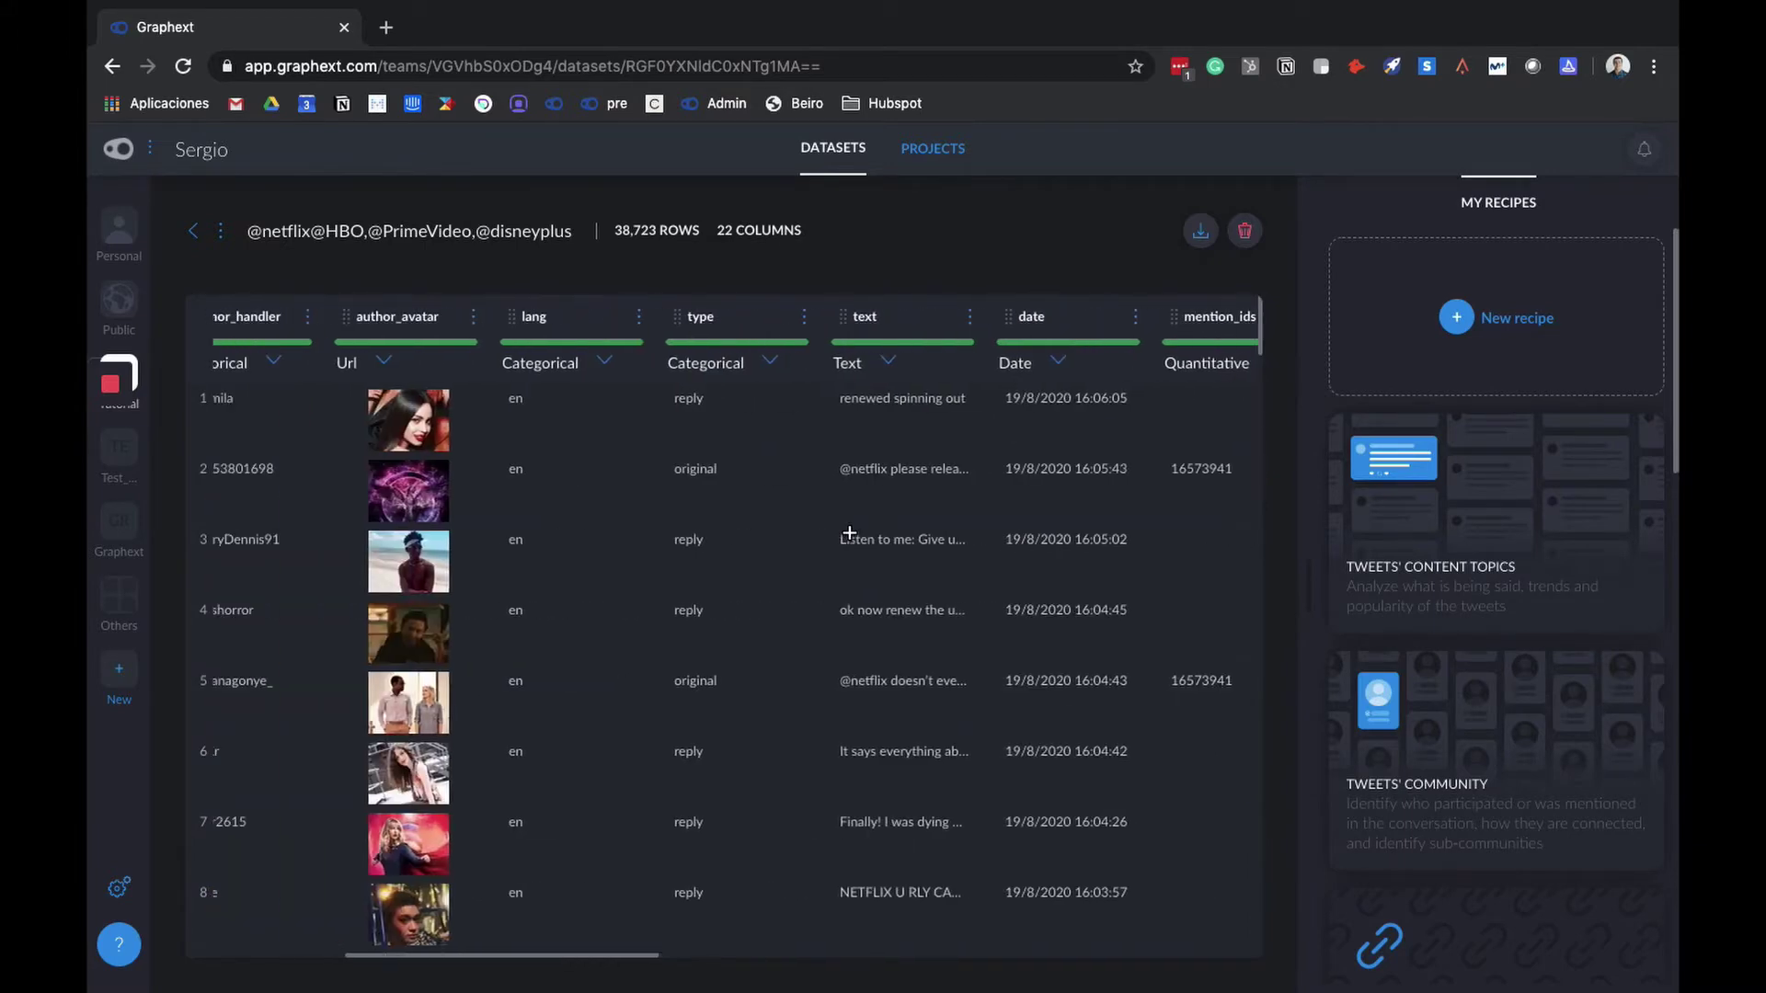
scroll(849, 533, left, 3)
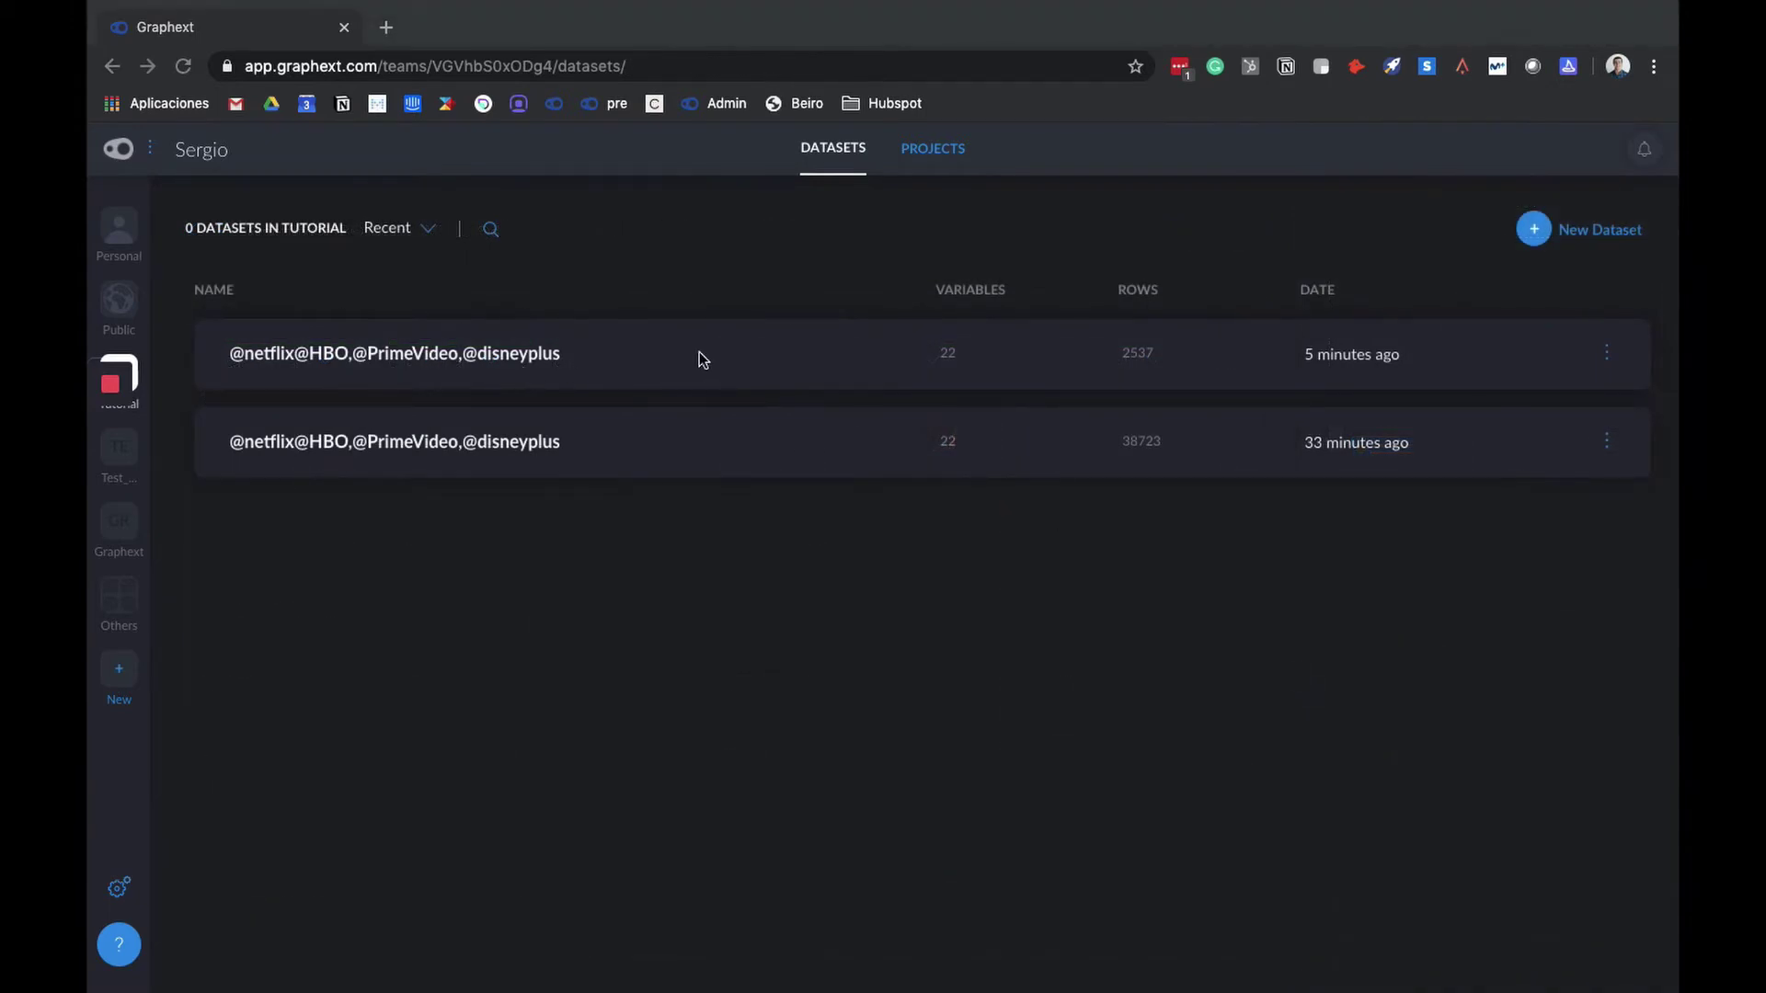
Step: Open the new 2,537-row dataset and browse its list of analysis recipes
click(531, 364)
click(532, 364)
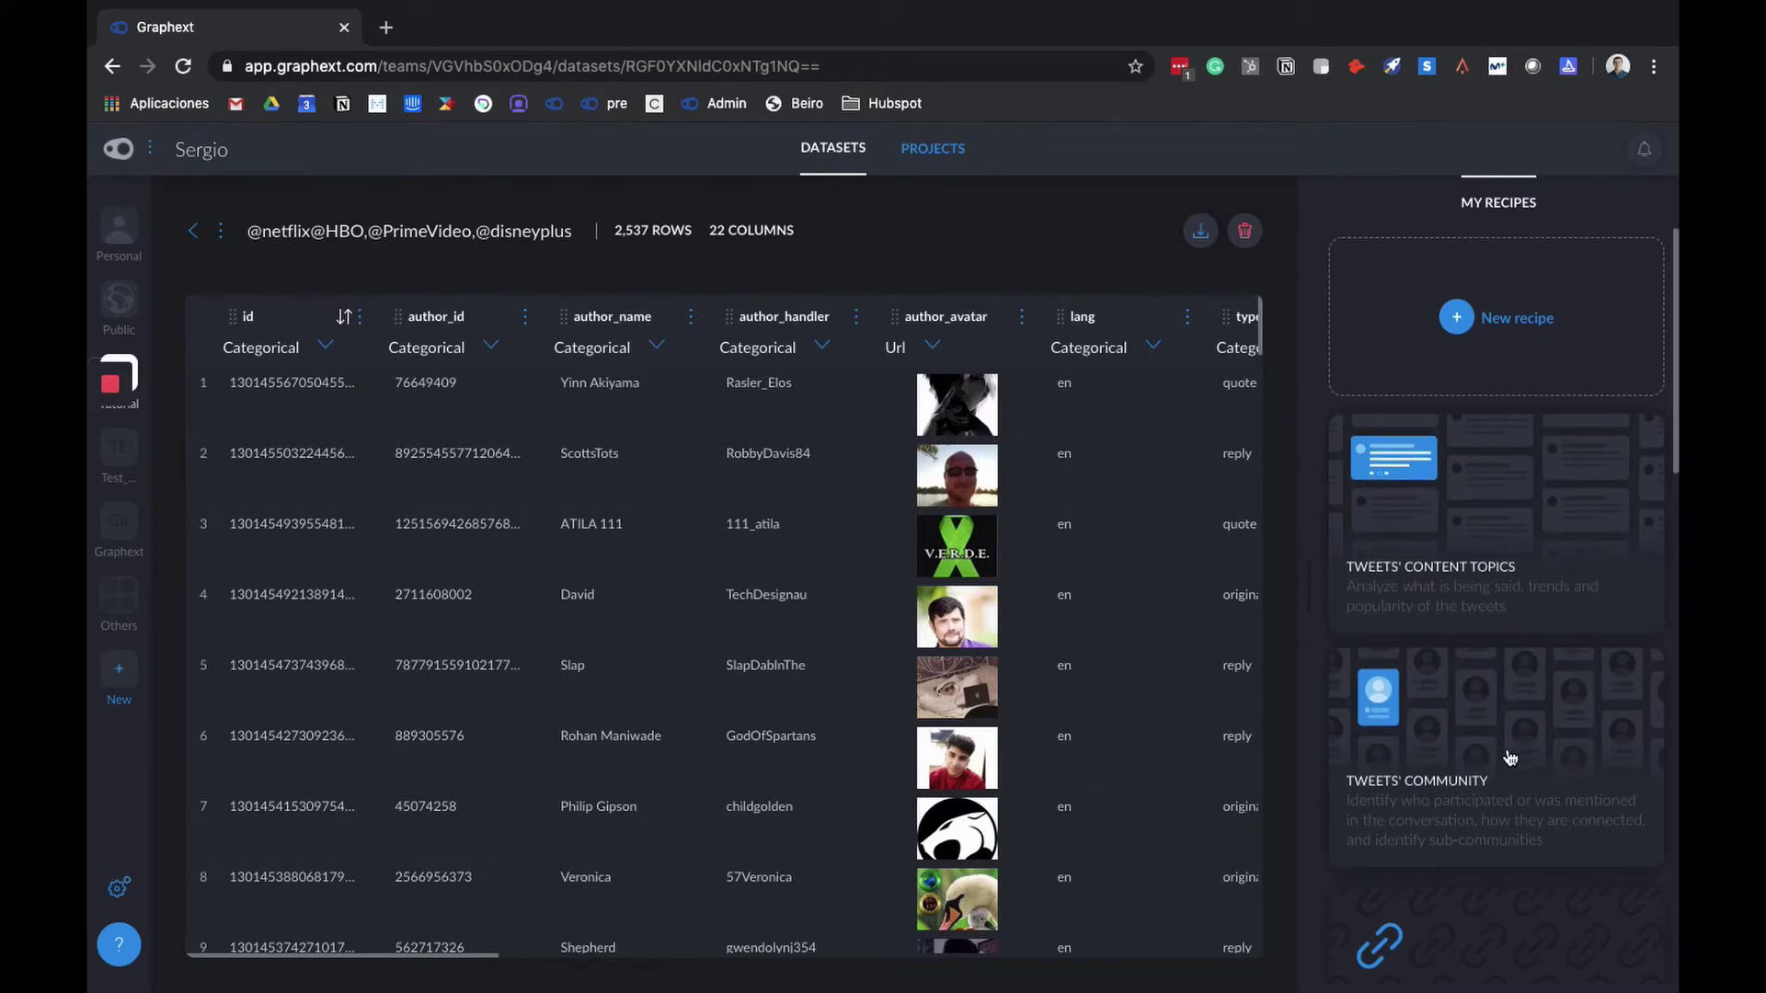
scroll(1509, 757, down, 1)
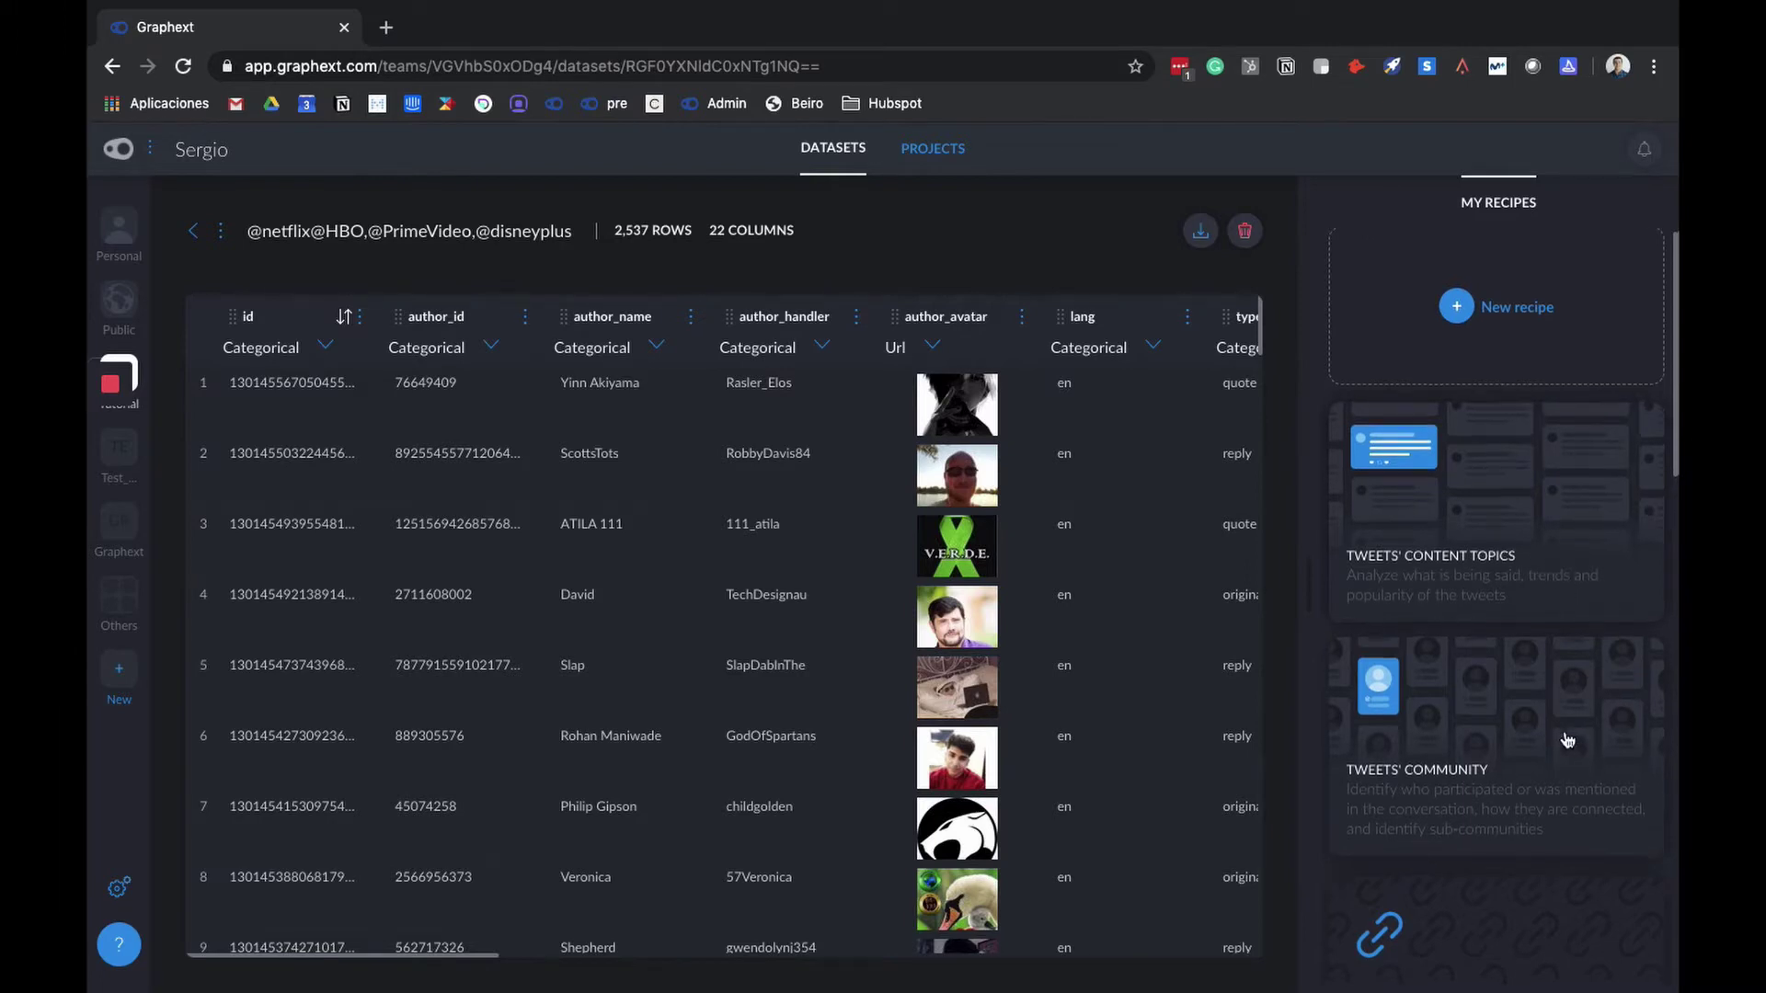
scroll(1566, 741, down, 3)
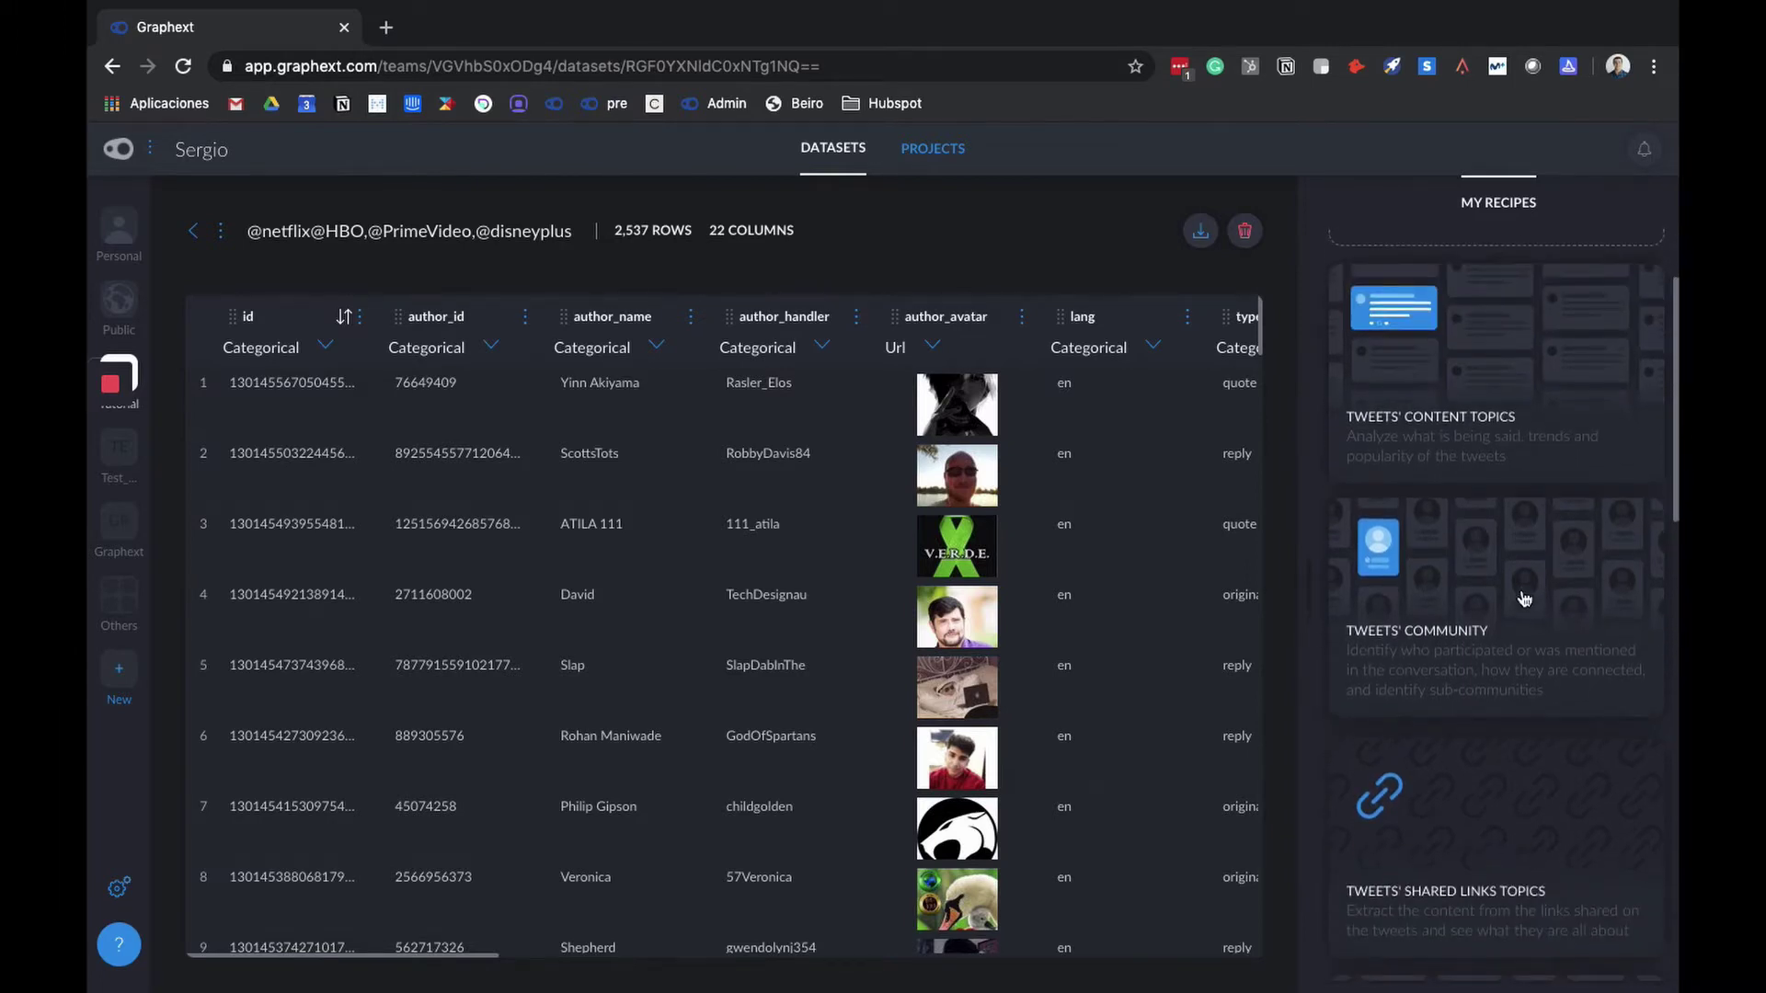
scroll(1524, 599, up, 3)
Step: Run the Tweets' Content Topics recipe, keeping the suggested project name
click(1498, 525)
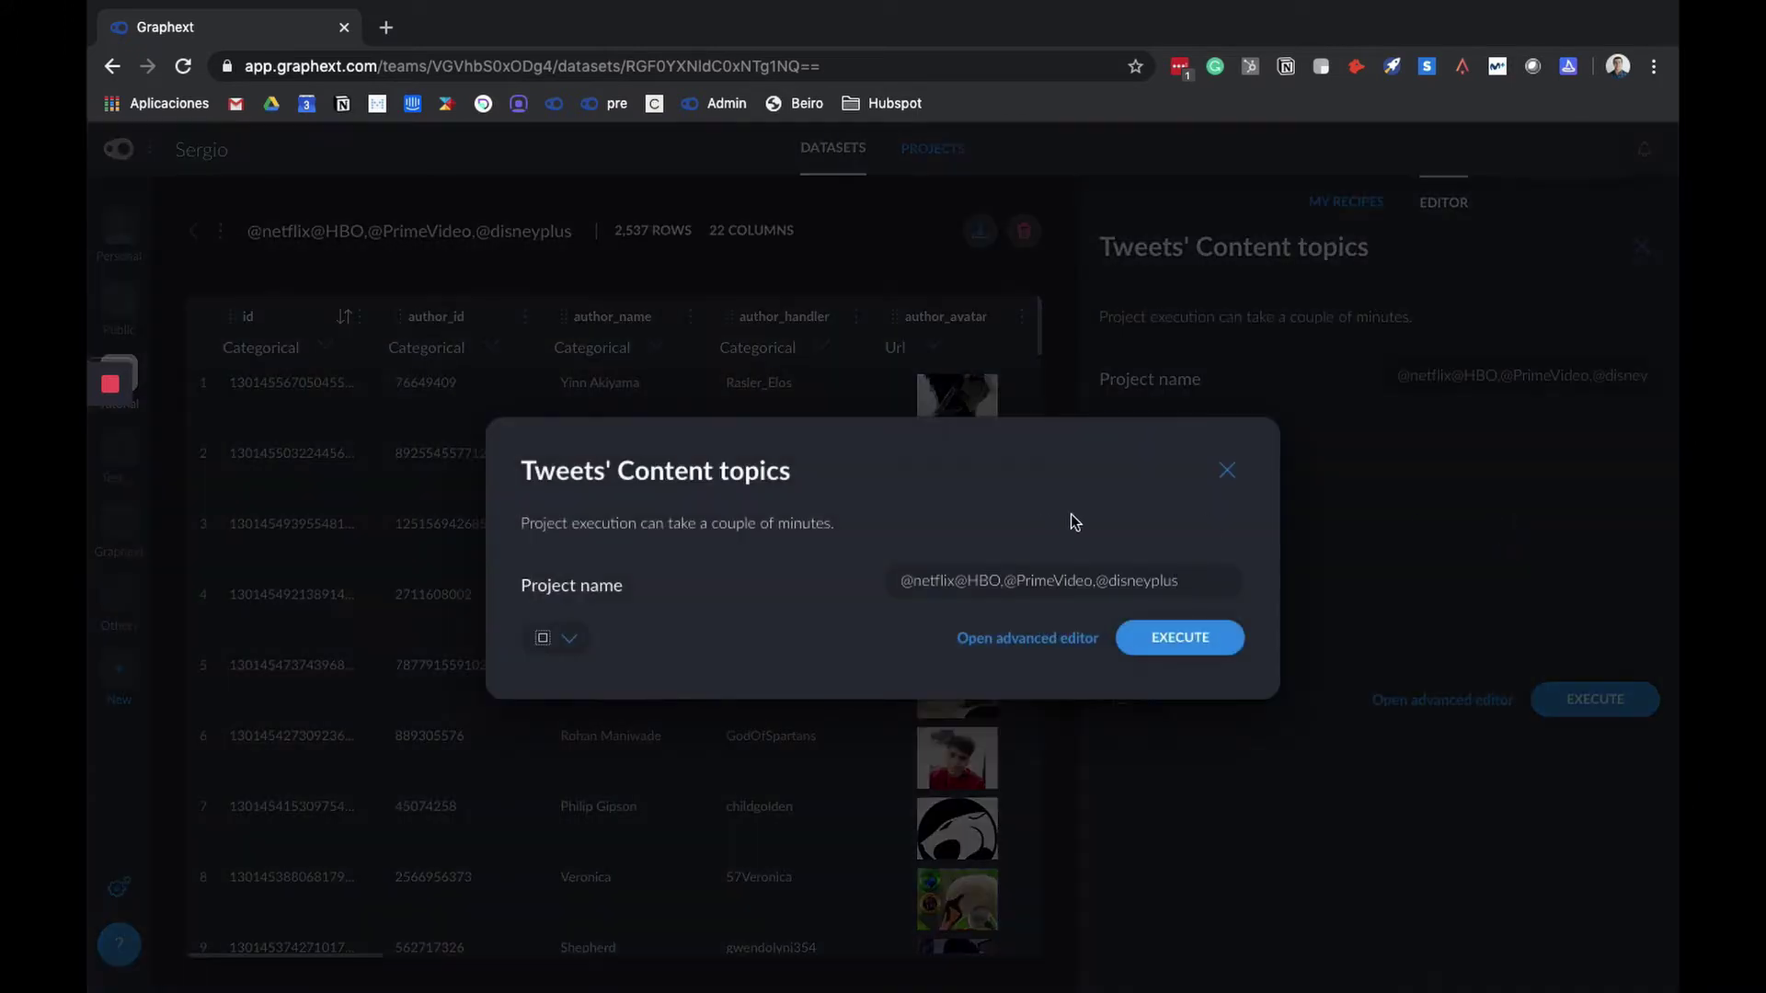
click(1183, 580)
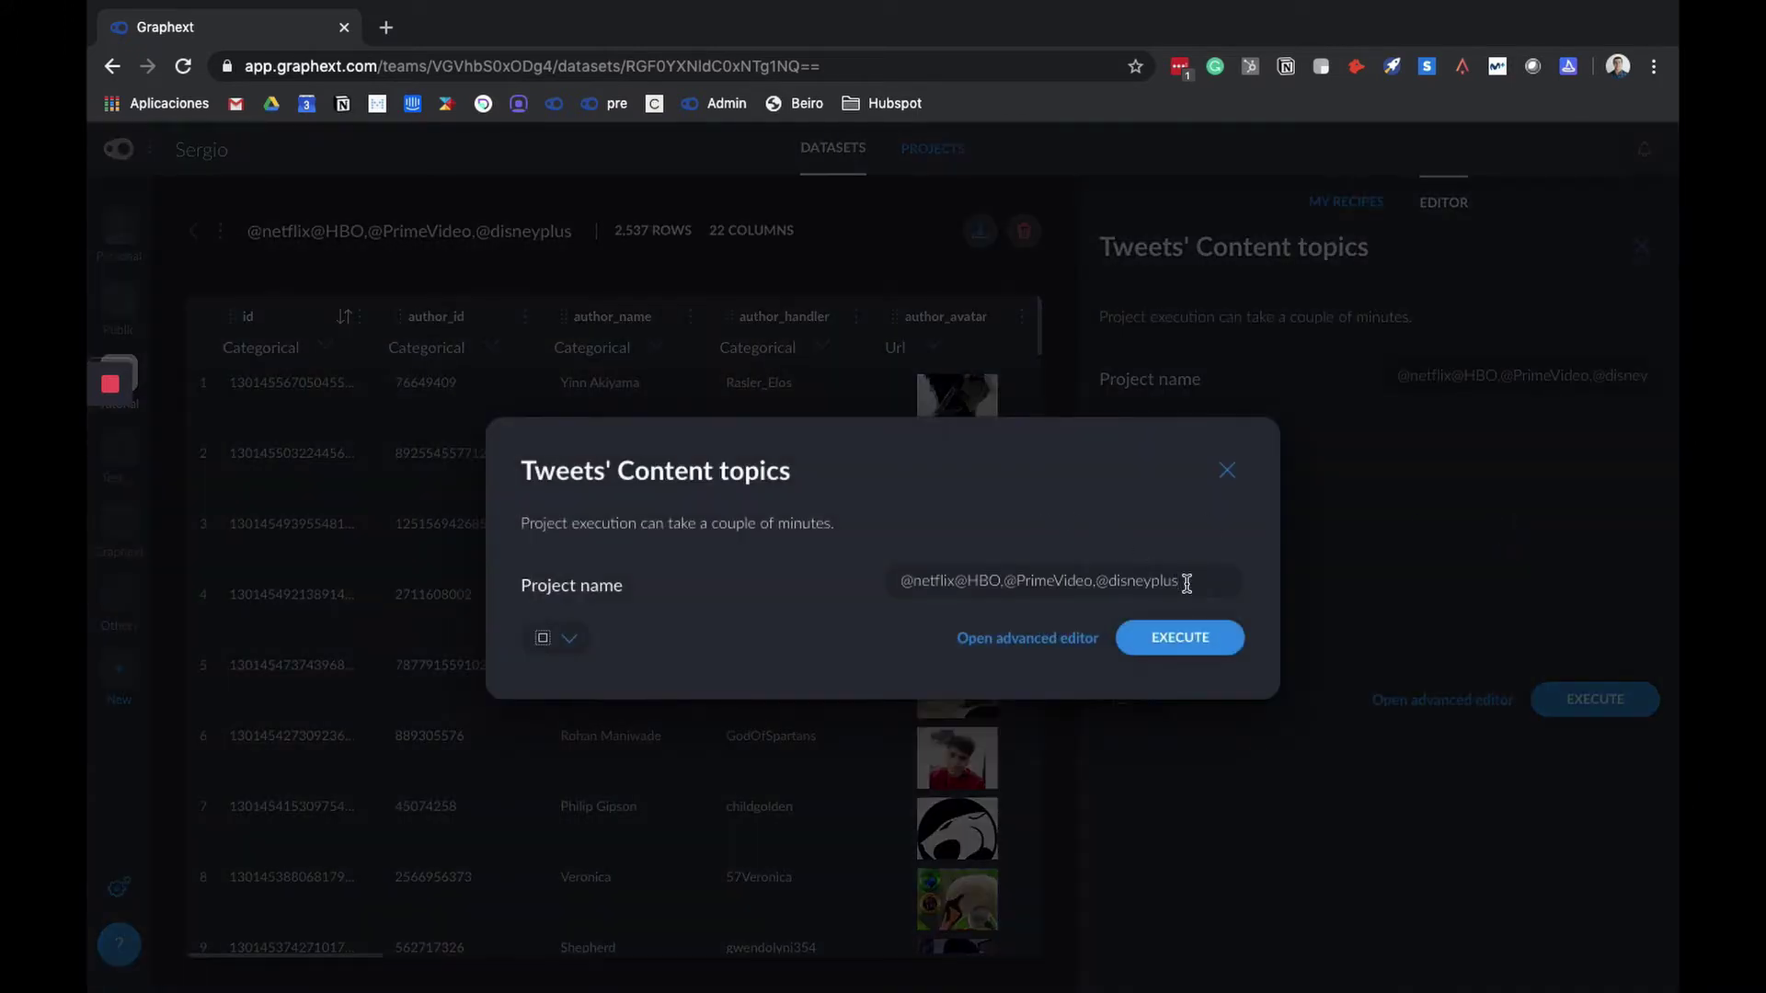
click(1173, 645)
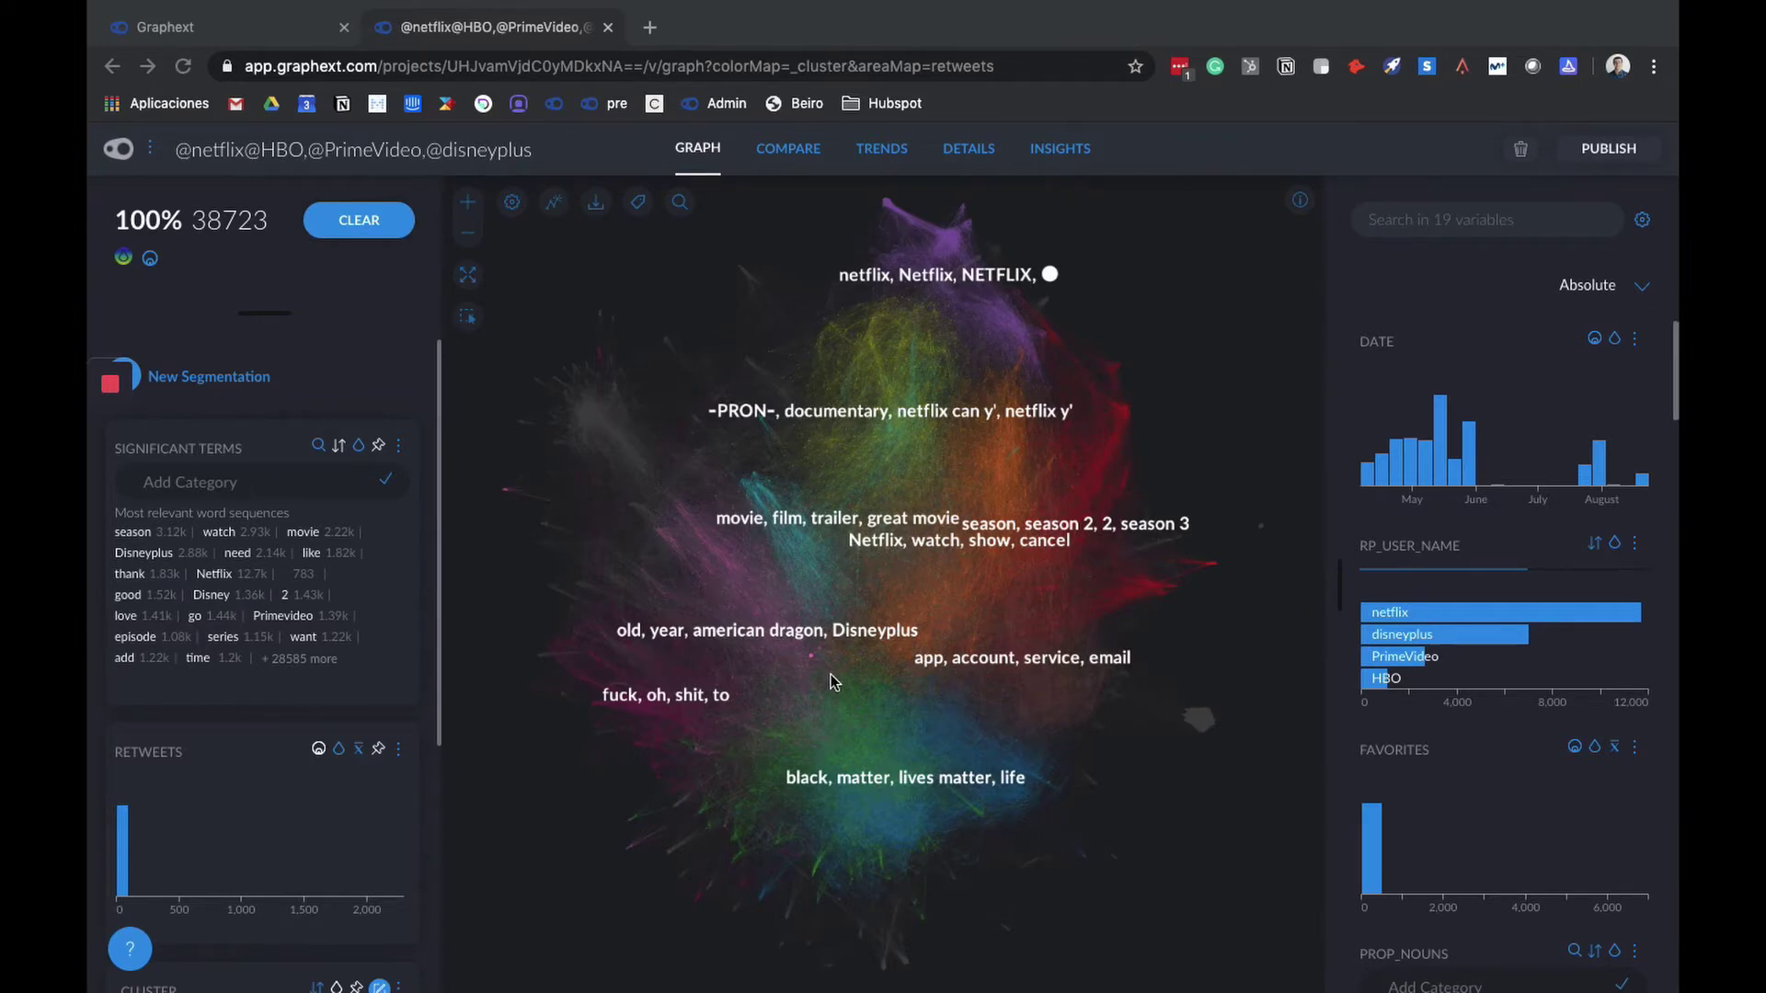
Step: Scroll the left sidebar down to the _CLUSTER list and back up
scroll(353, 751, down, 4)
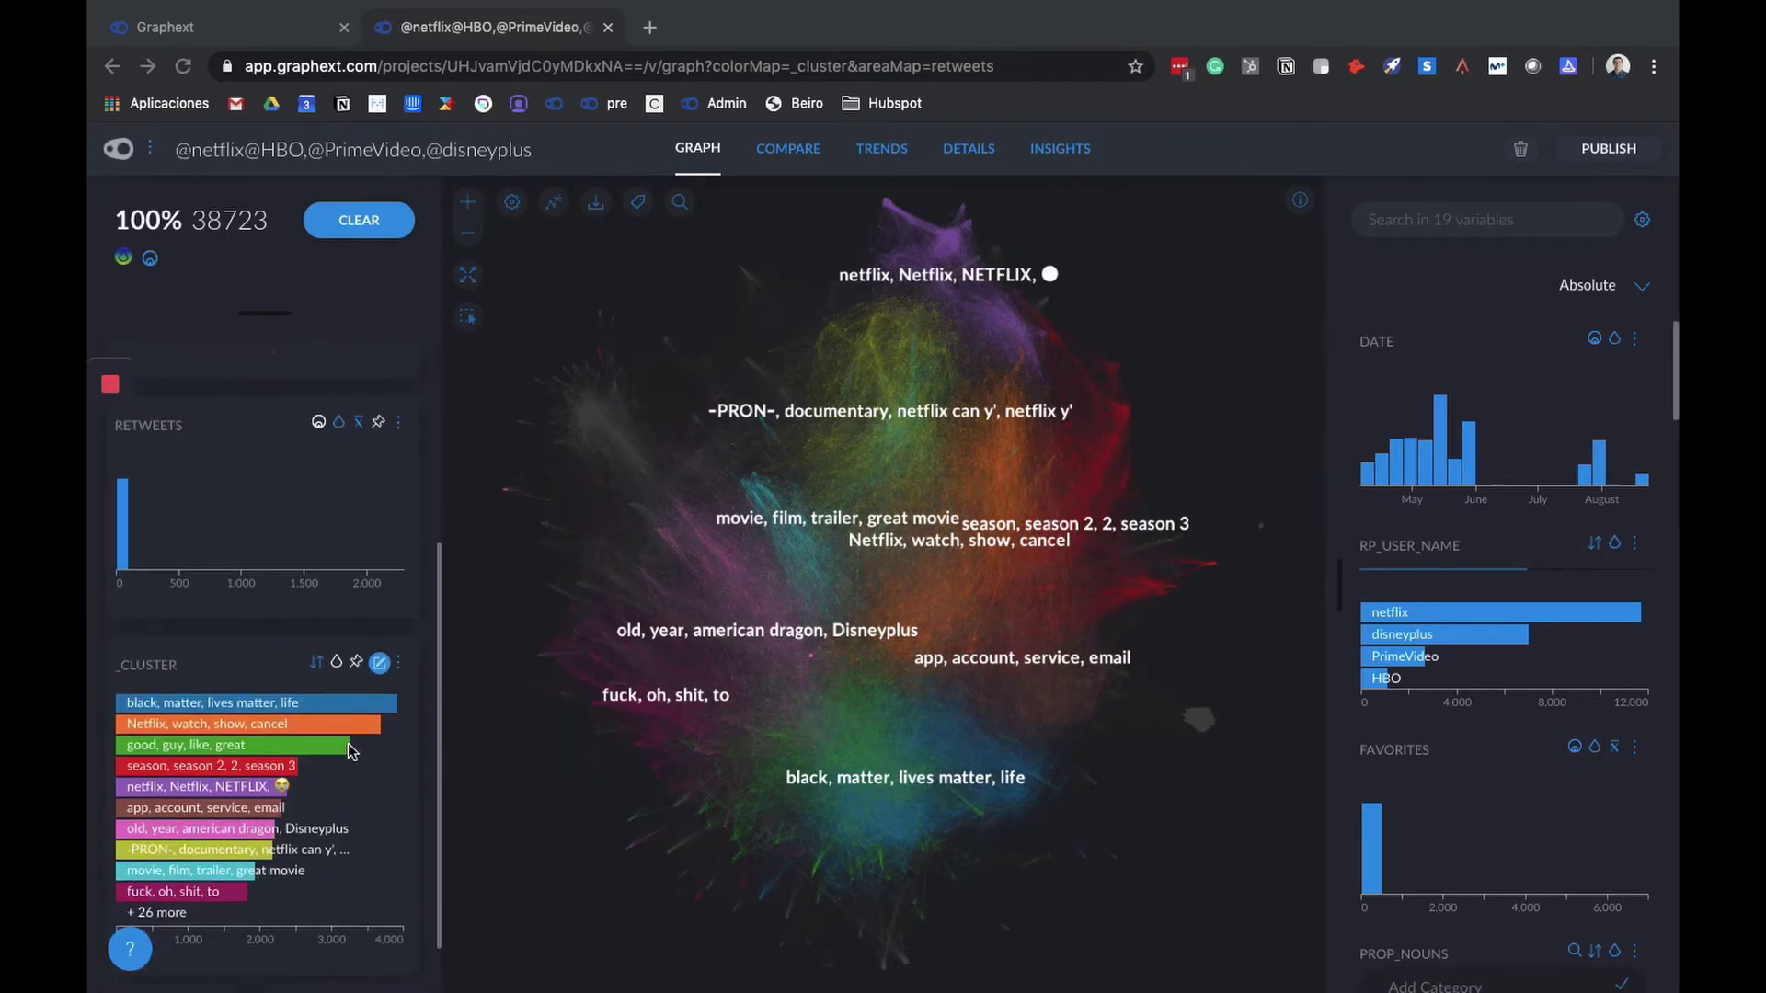
scroll(303, 705, up, 4)
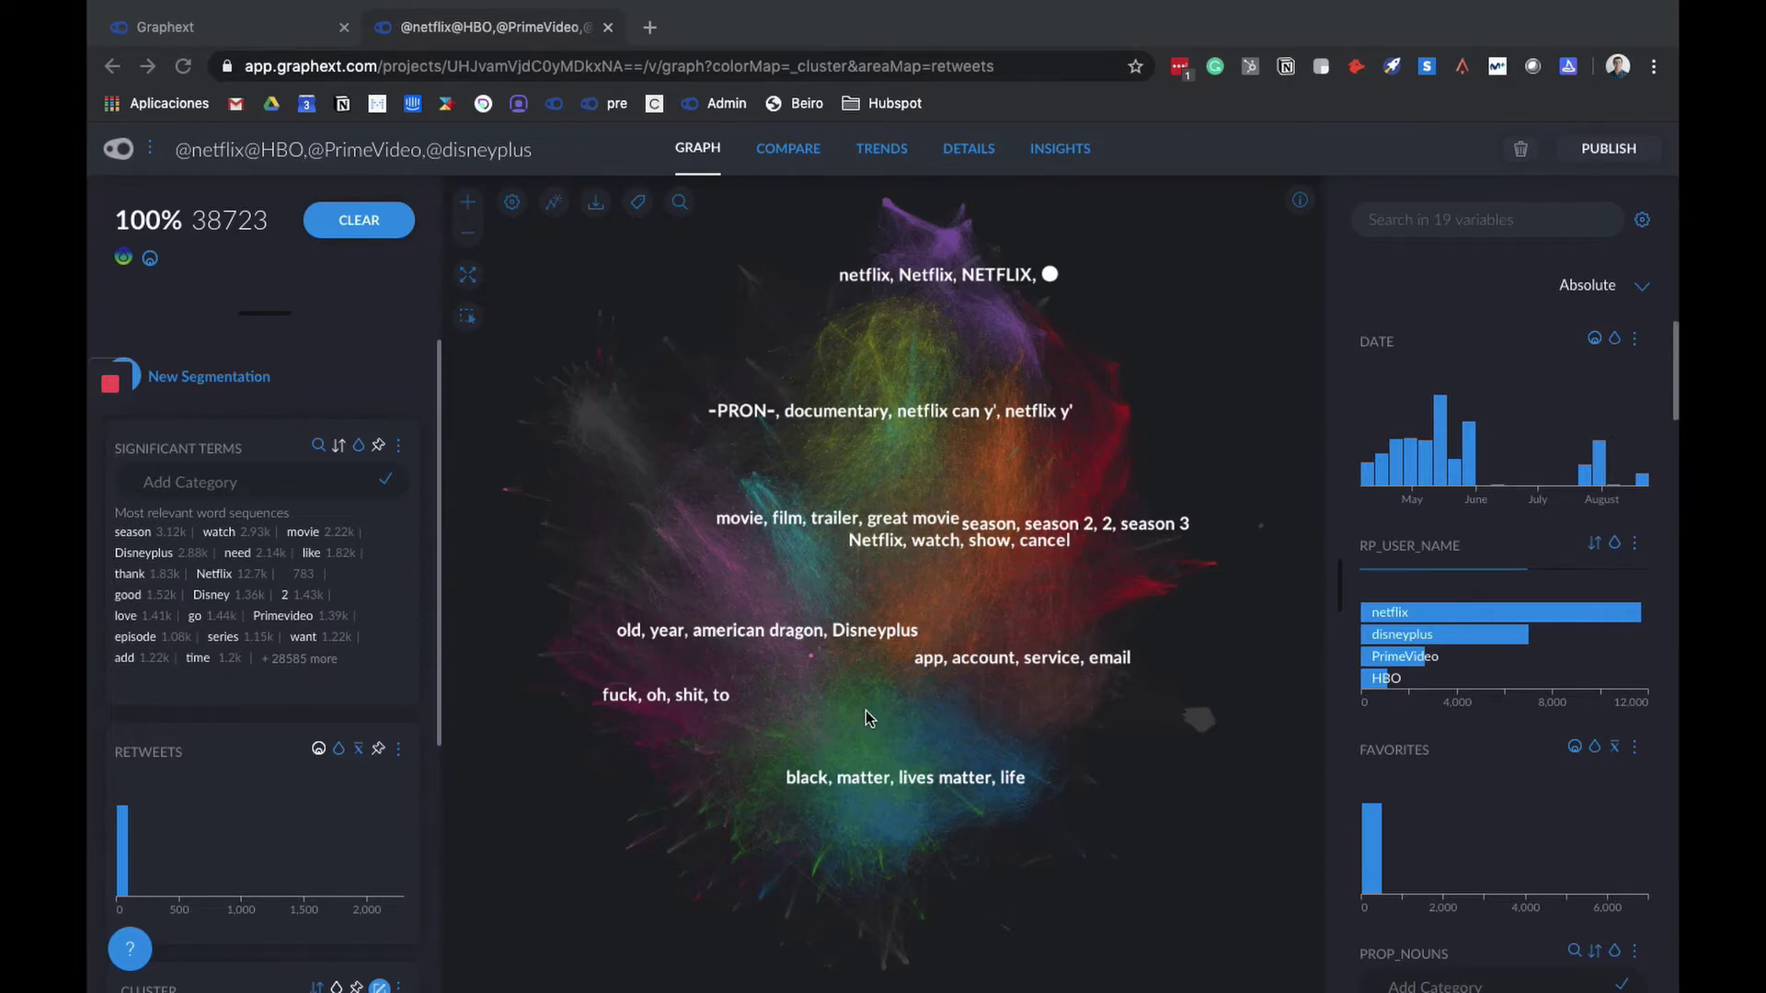
Step: Zoom the graph out to show every coloured topic cluster with its keyword labels
scroll(861, 703, up, 5)
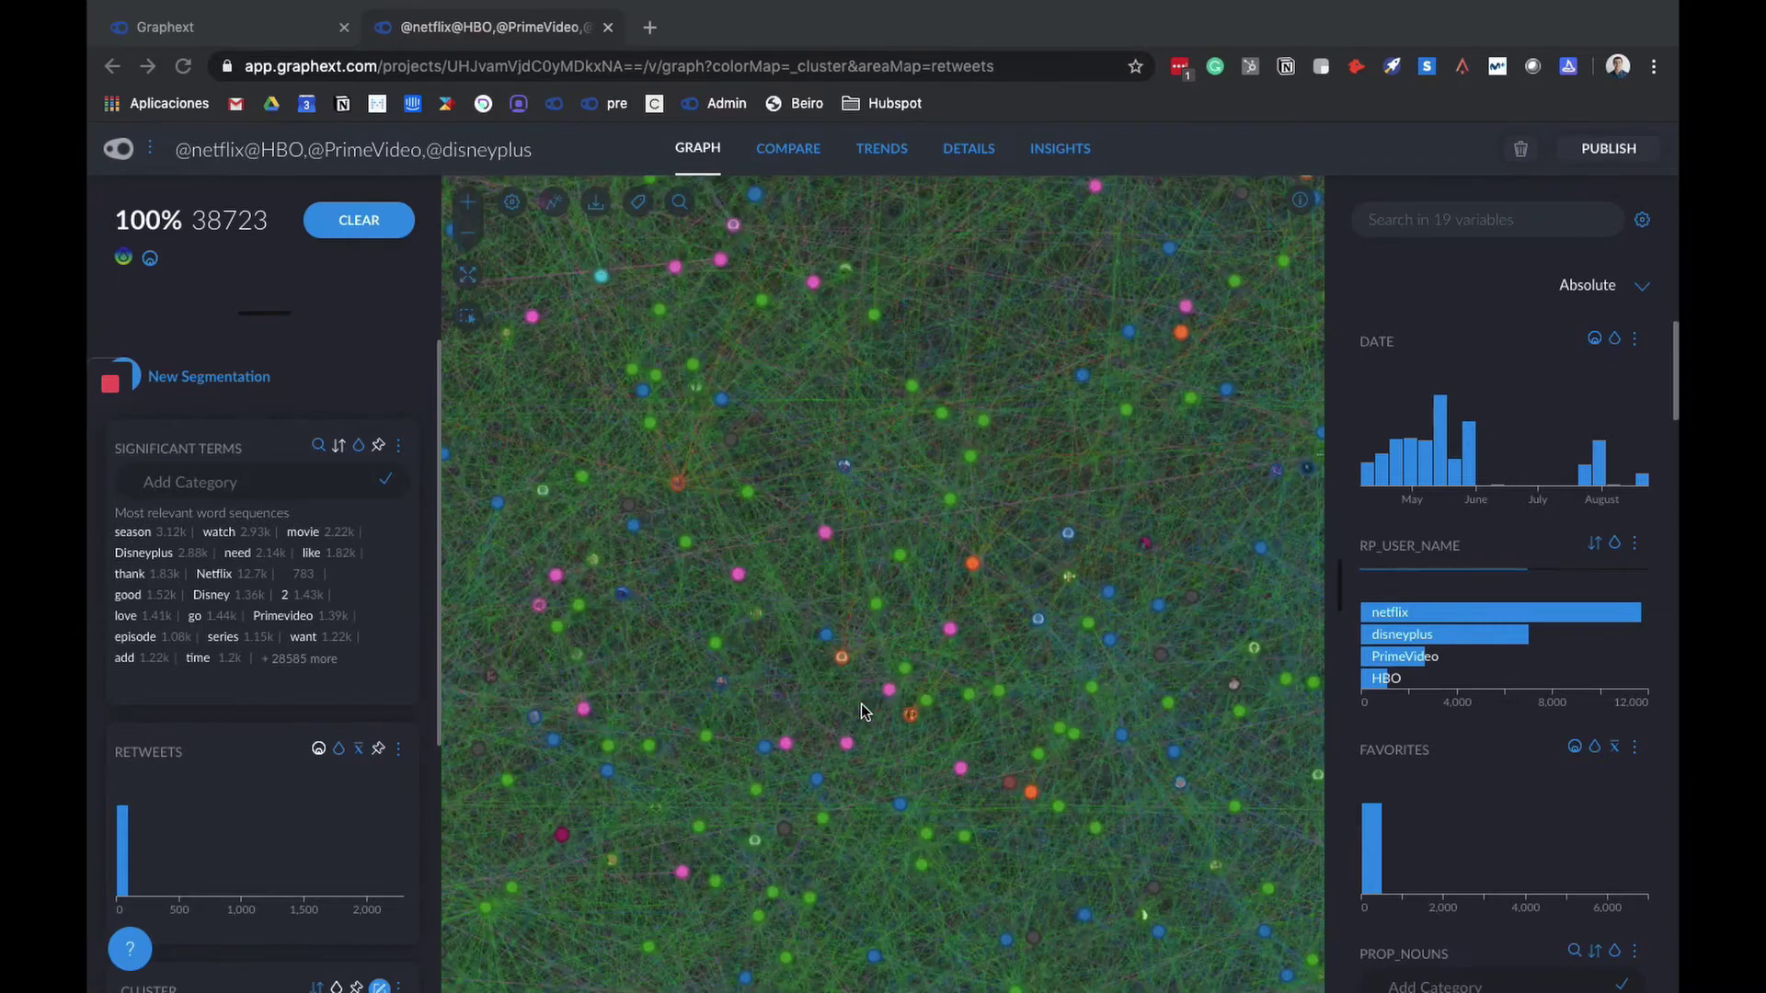
scroll(841, 664, down, 5)
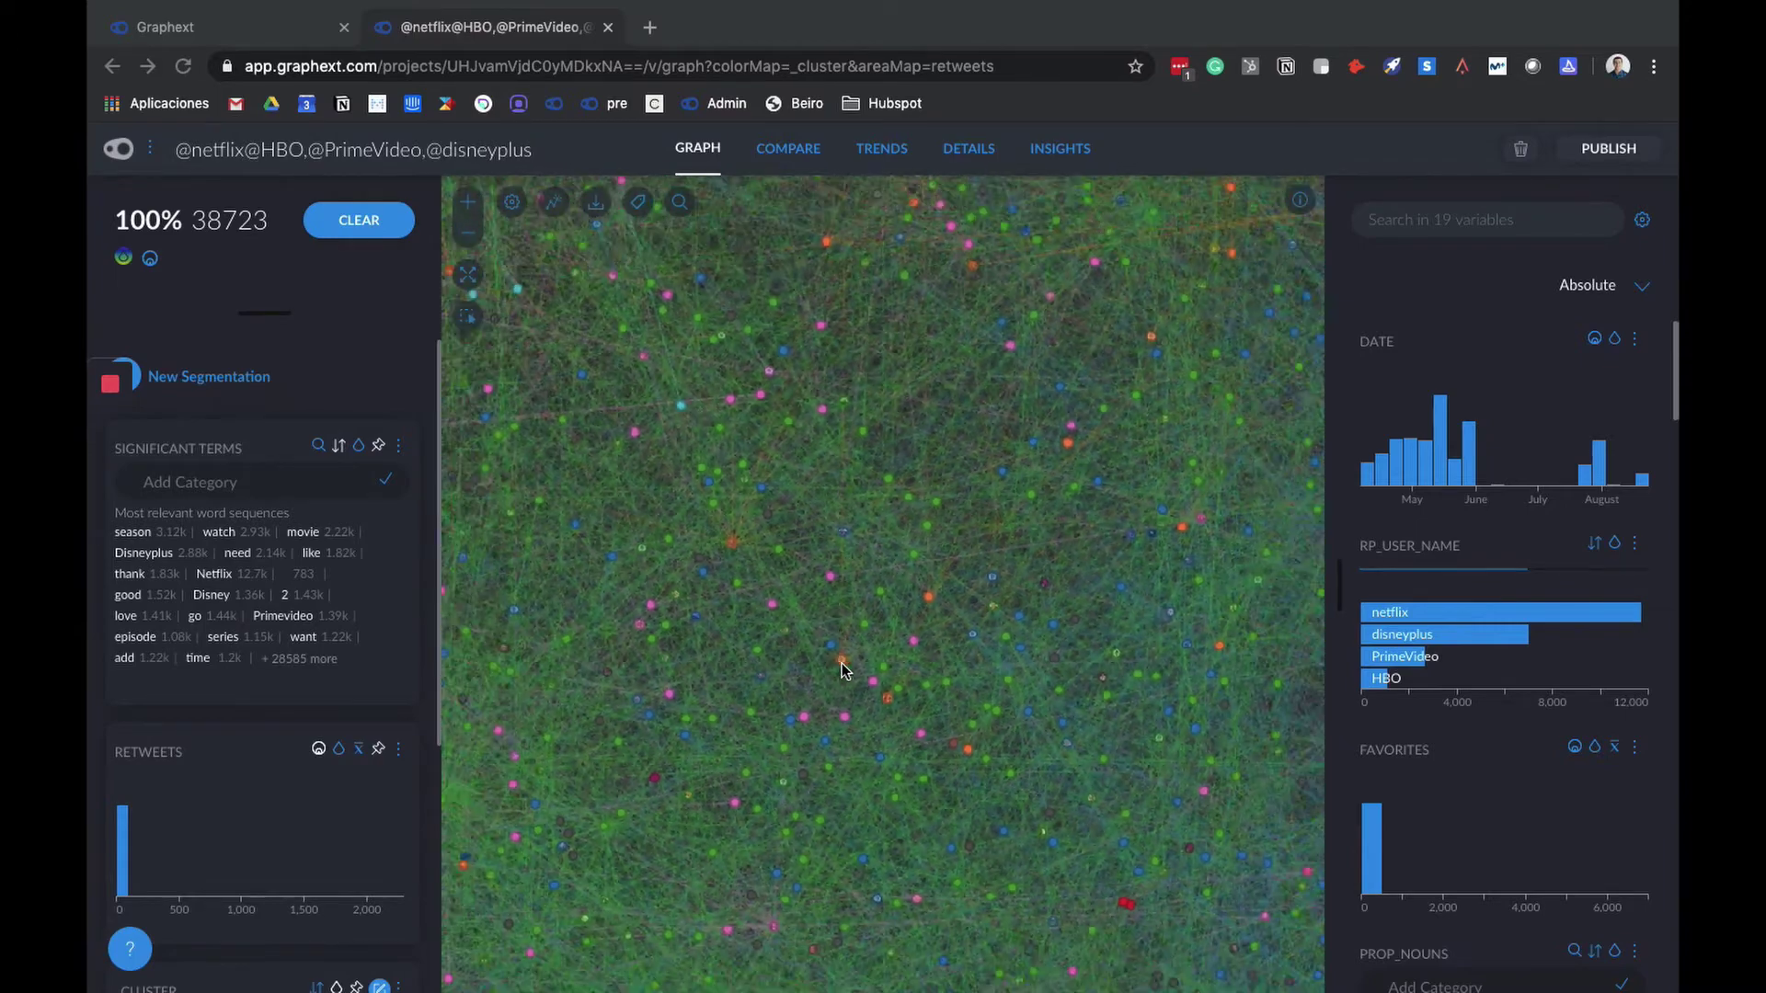
scroll(842, 664, down, 3)
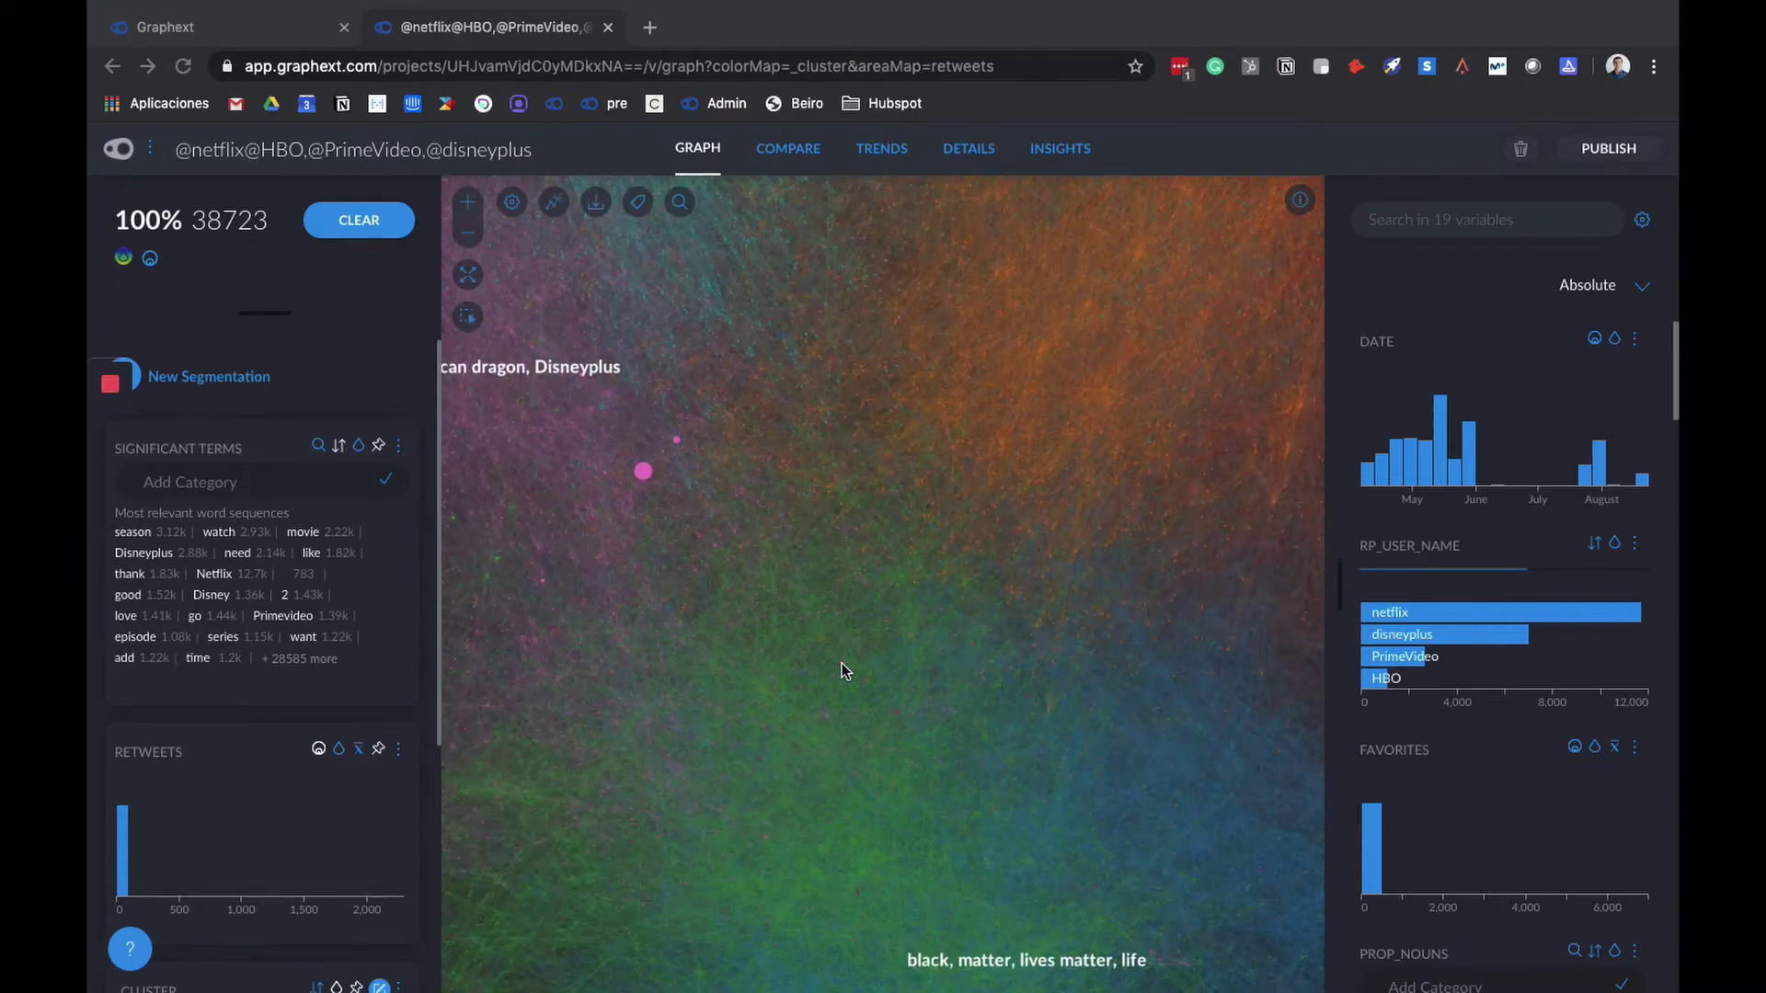
scroll(841, 664, down, 2)
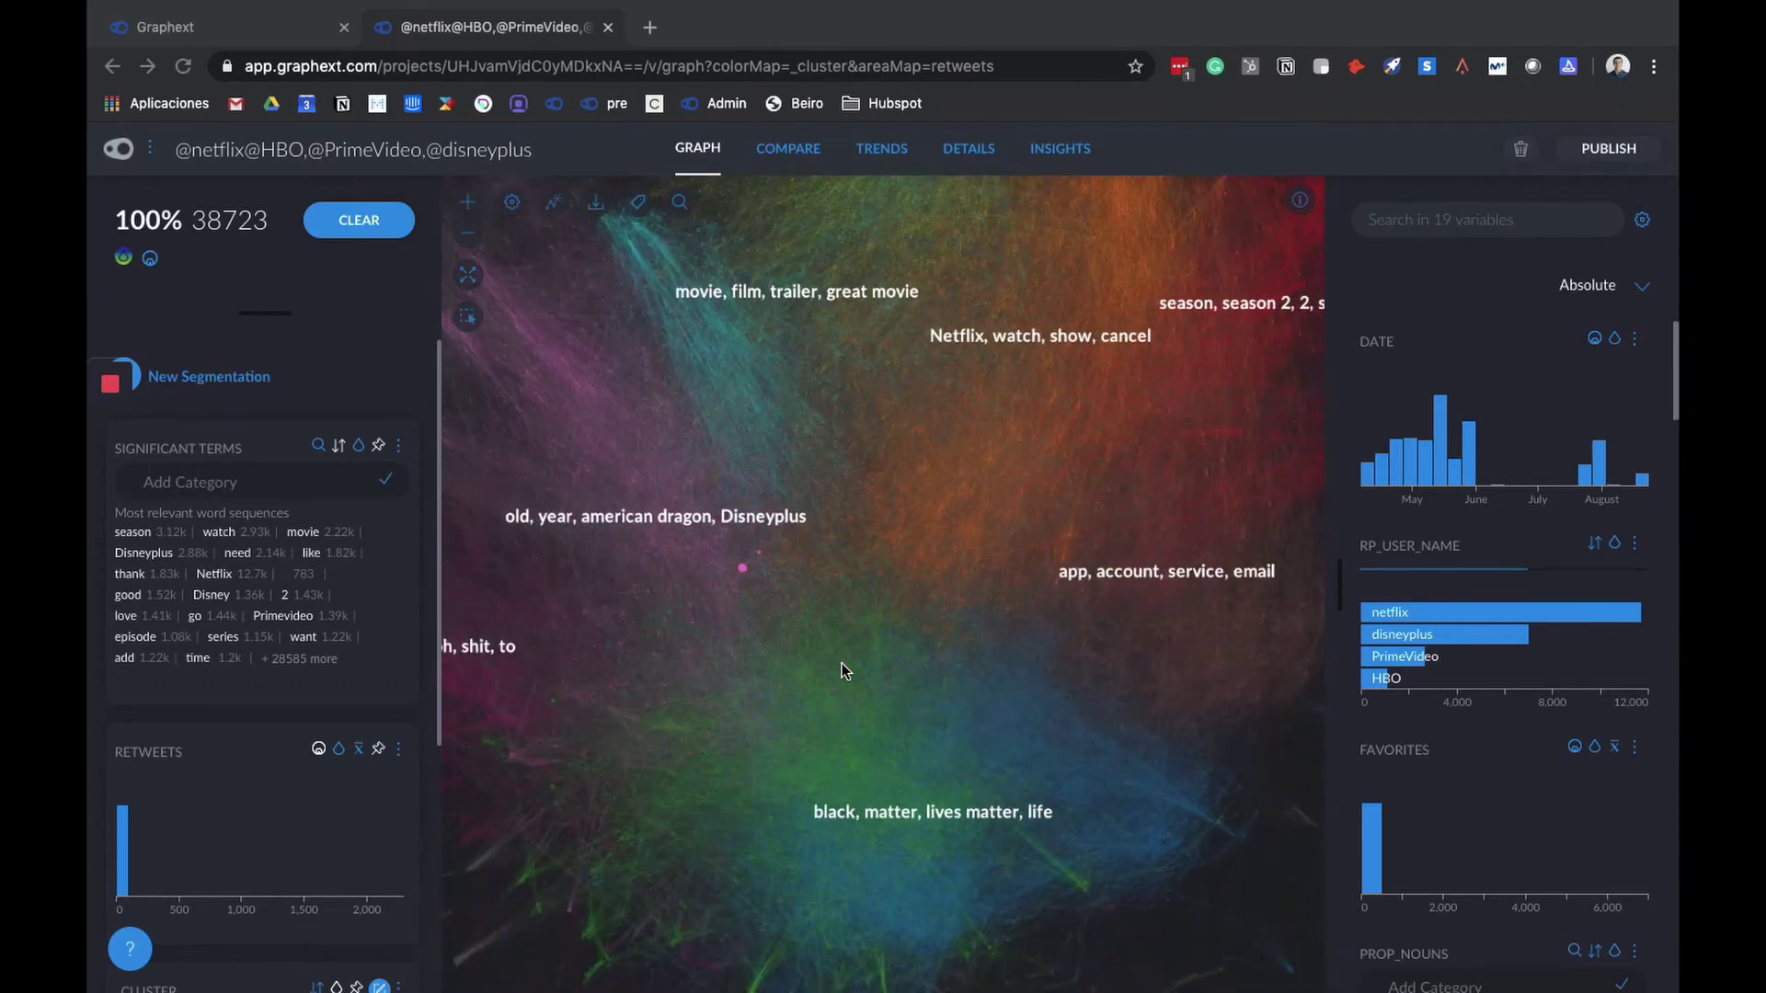
scroll(841, 664, down, 3)
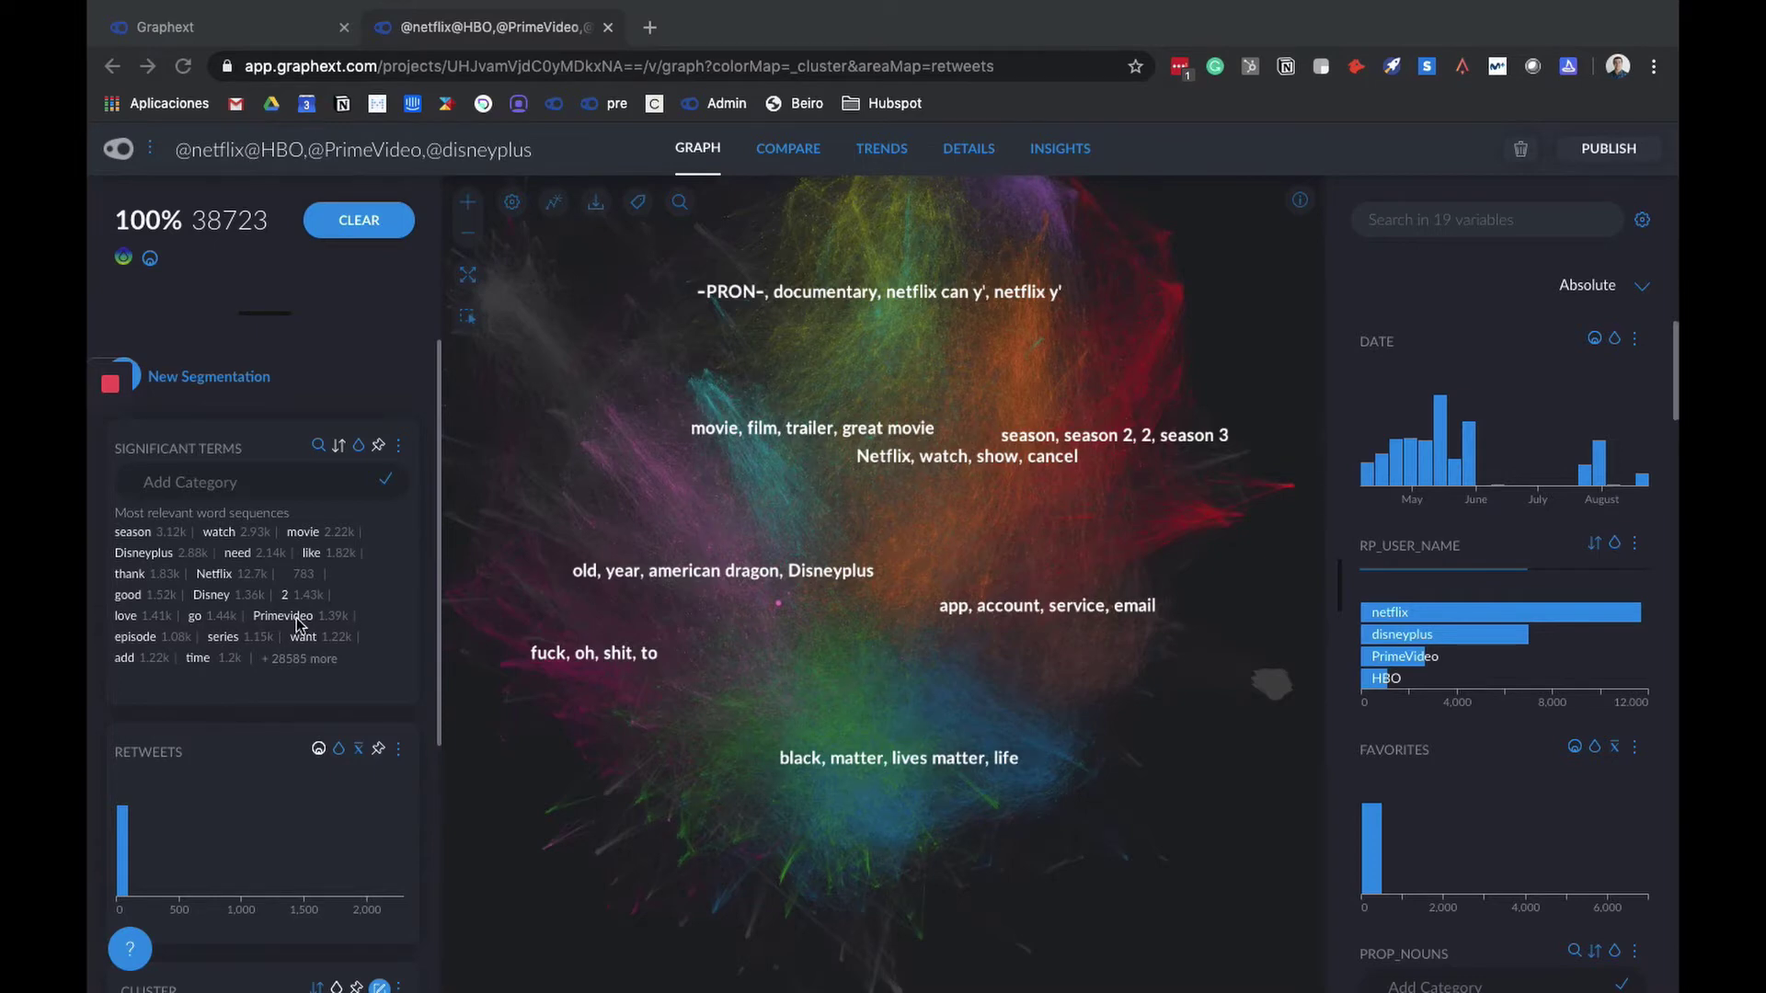
scroll(270, 681, down, 1)
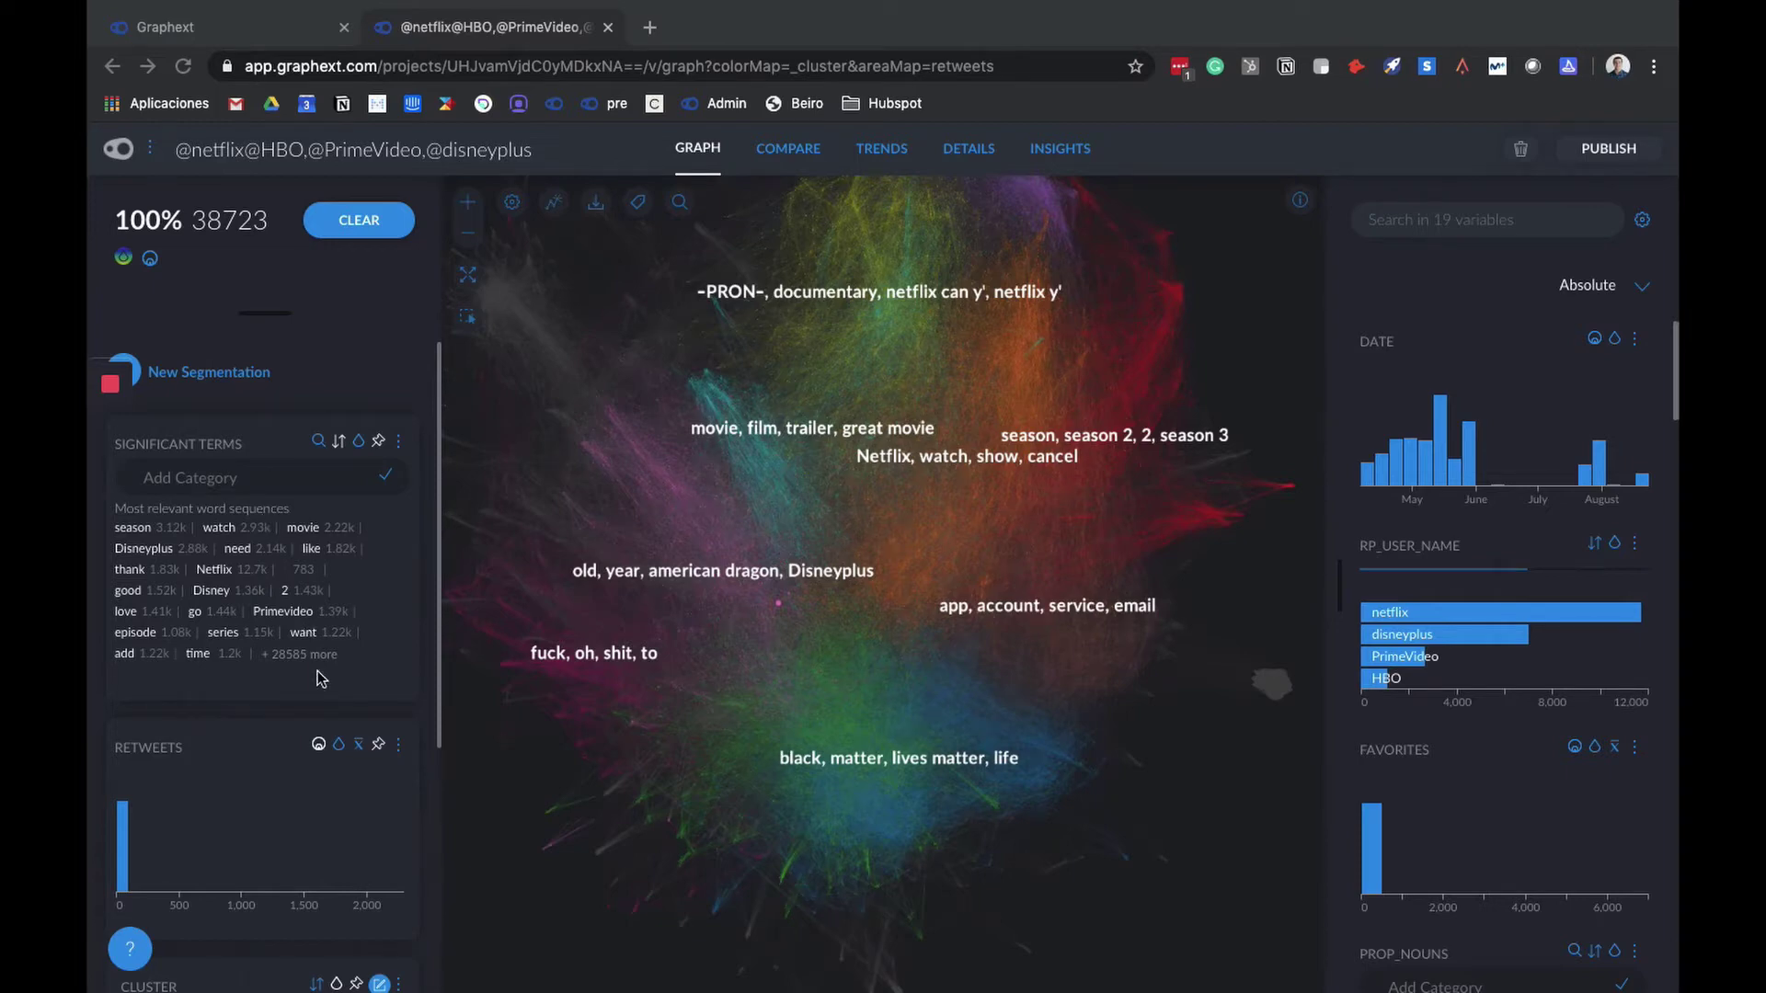
scroll(320, 677, down, 3)
scroll(320, 678, down, 3)
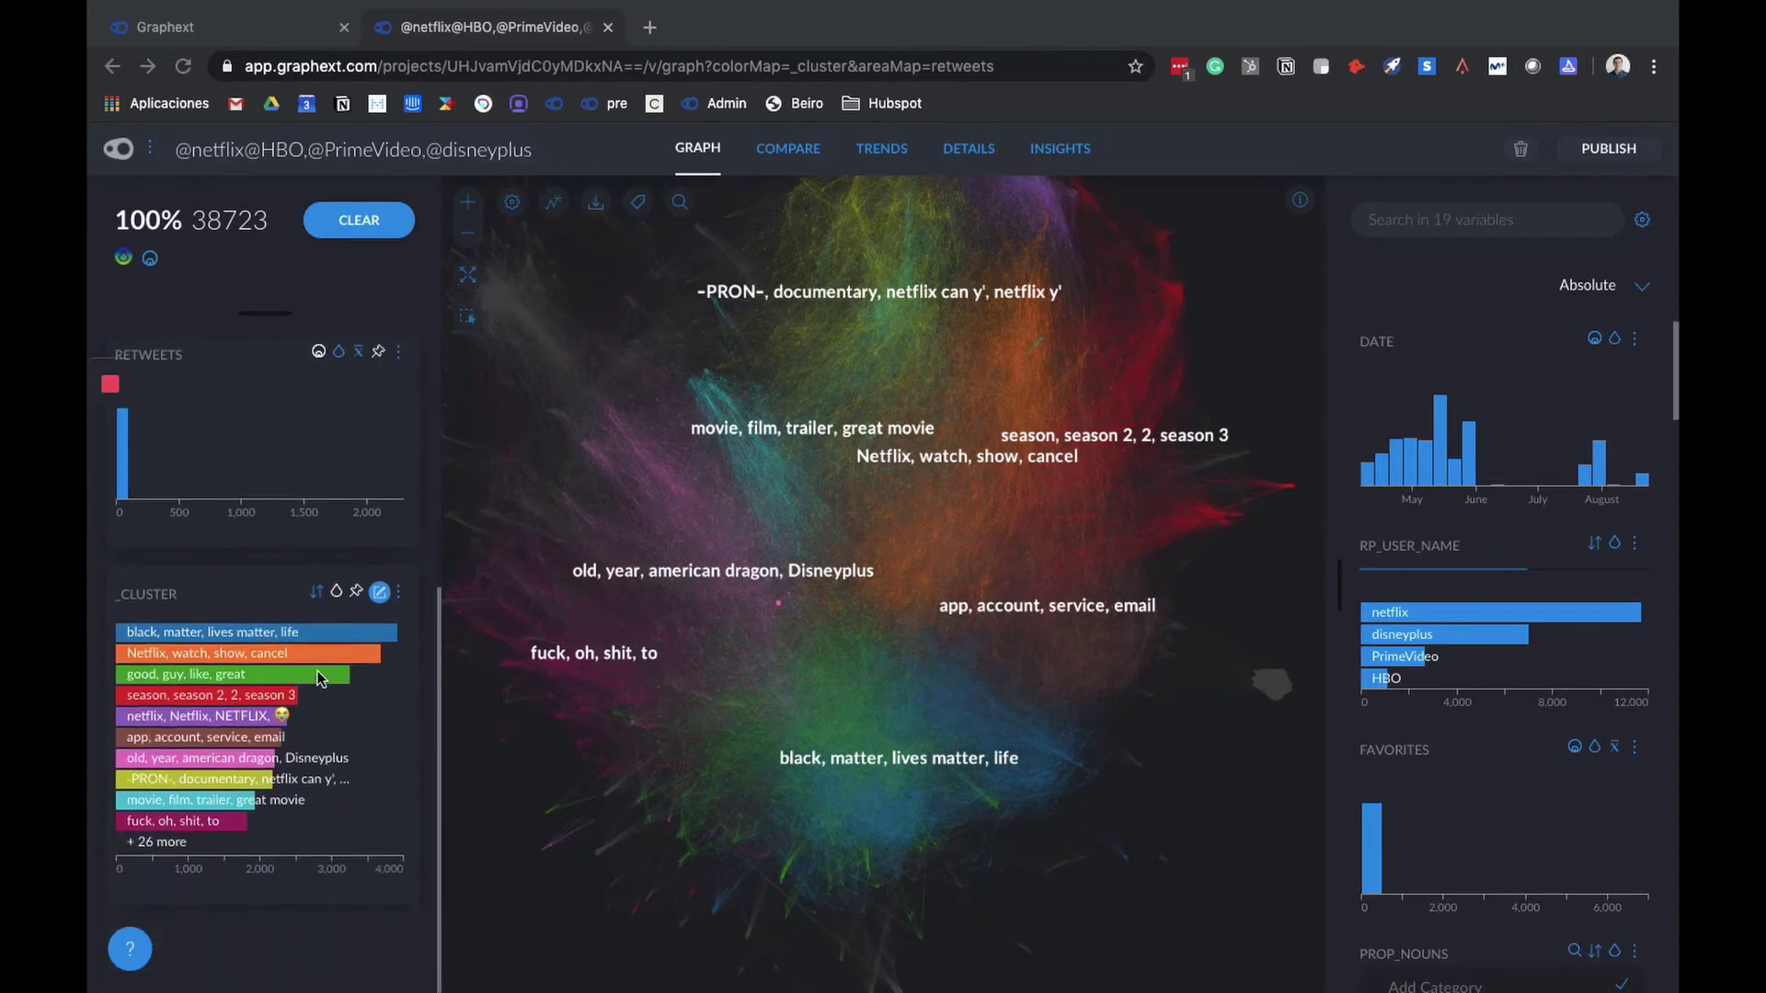
click(242, 635)
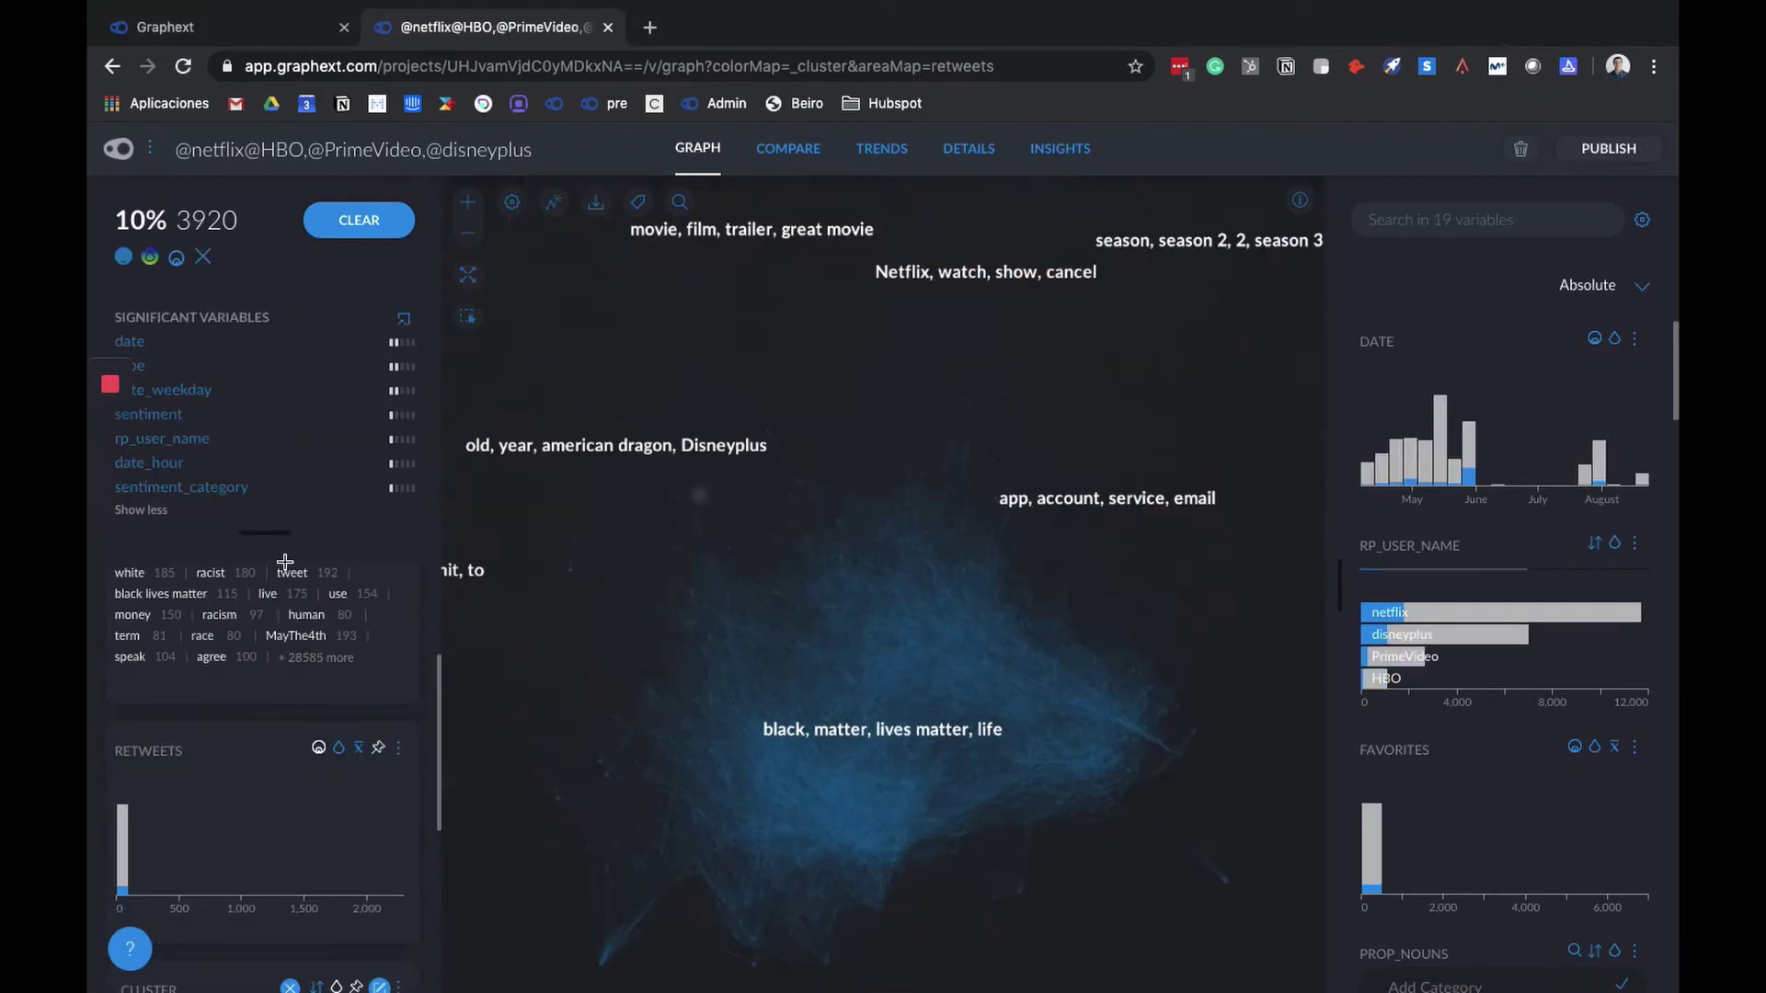
scroll(276, 678, up, 2)
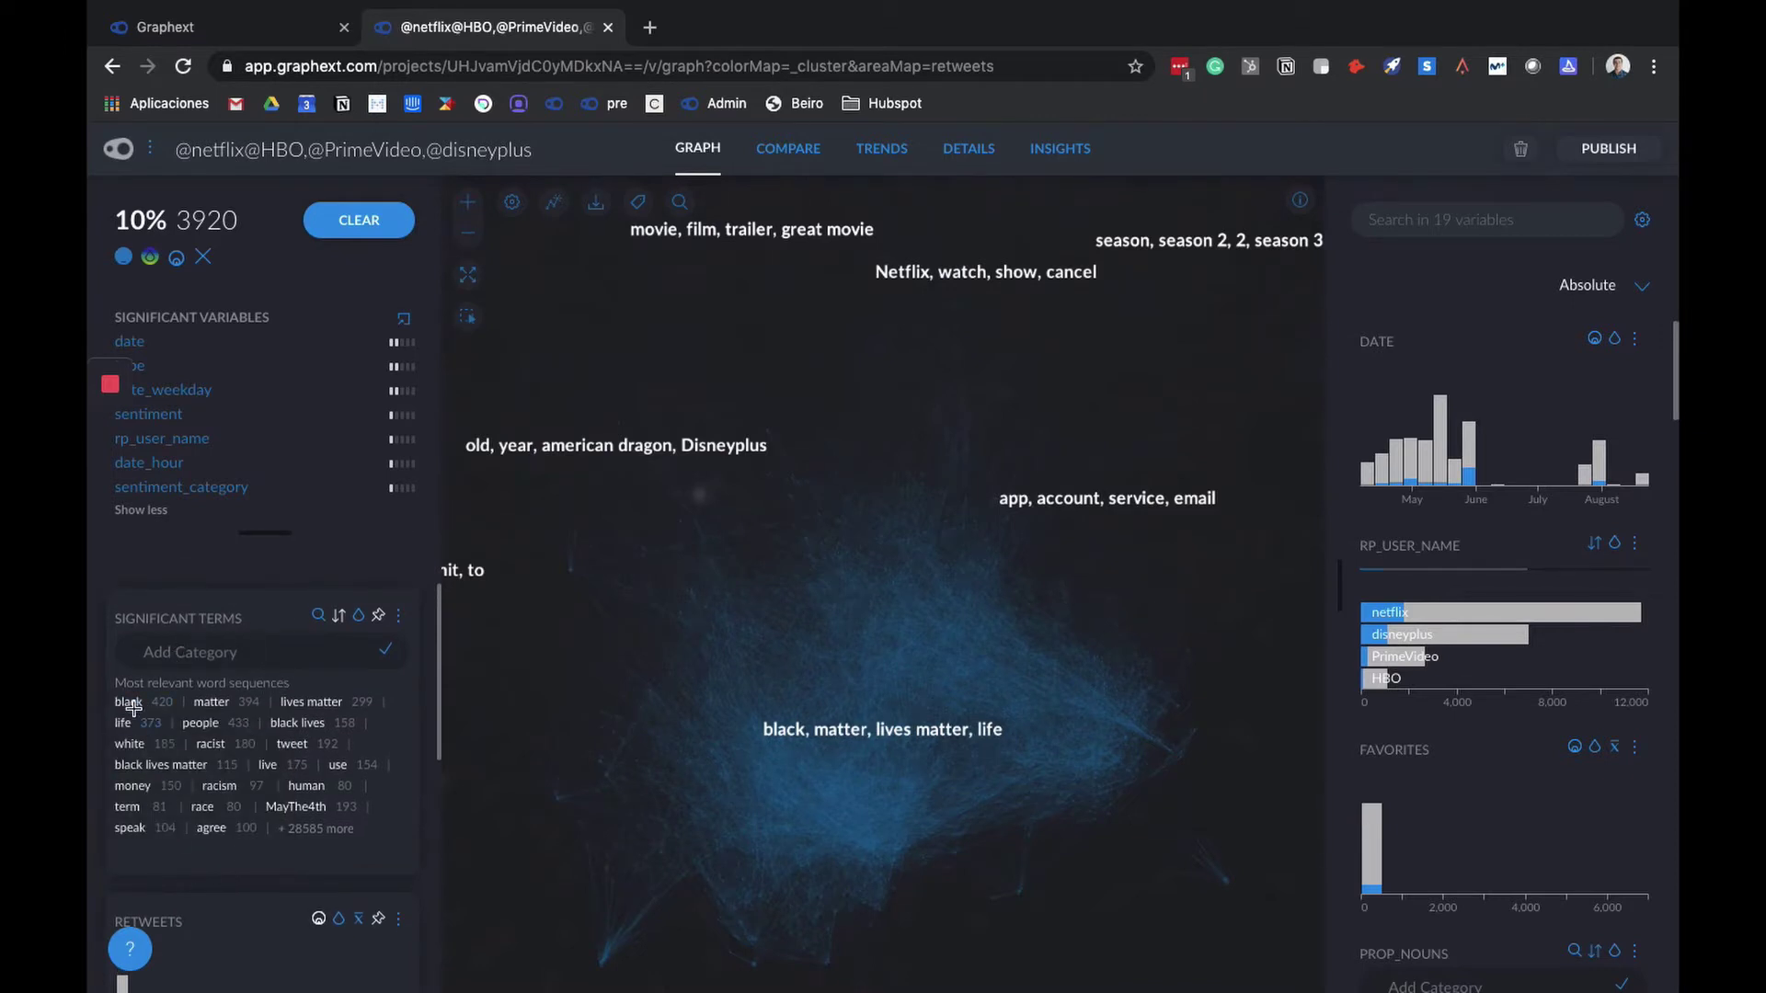
mouse_move(291, 747)
scroll(262, 874, down, 5)
click(283, 746)
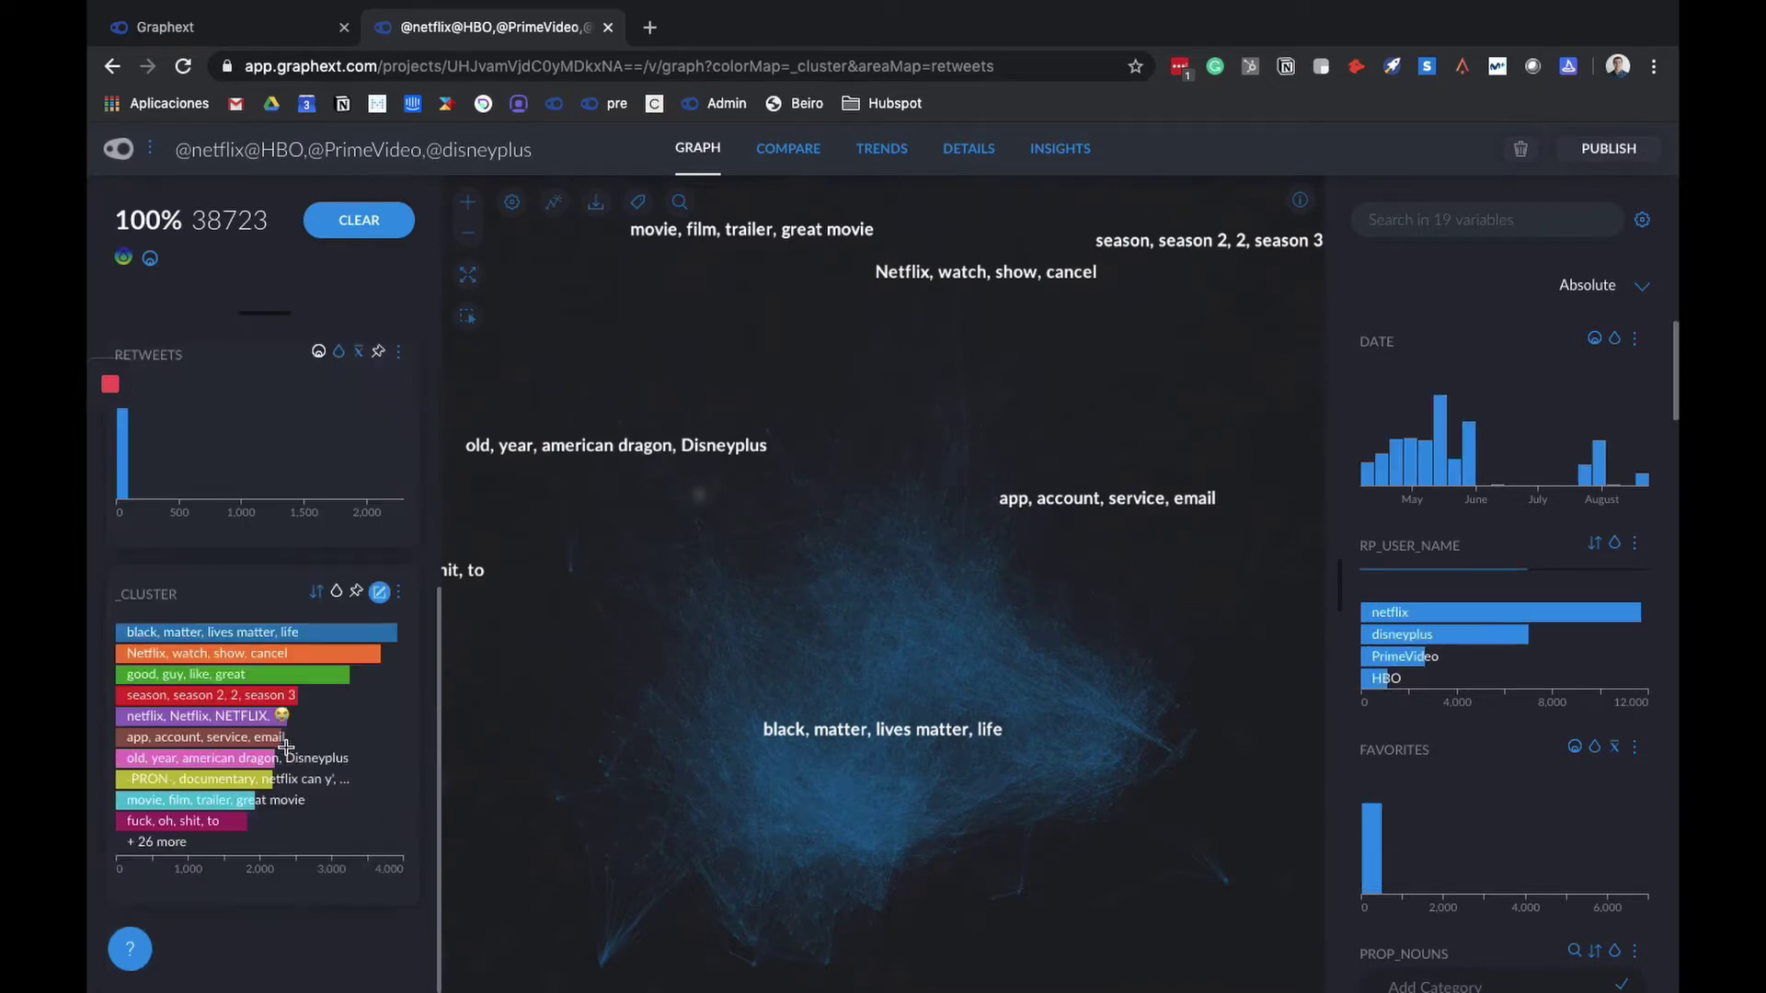
click(183, 657)
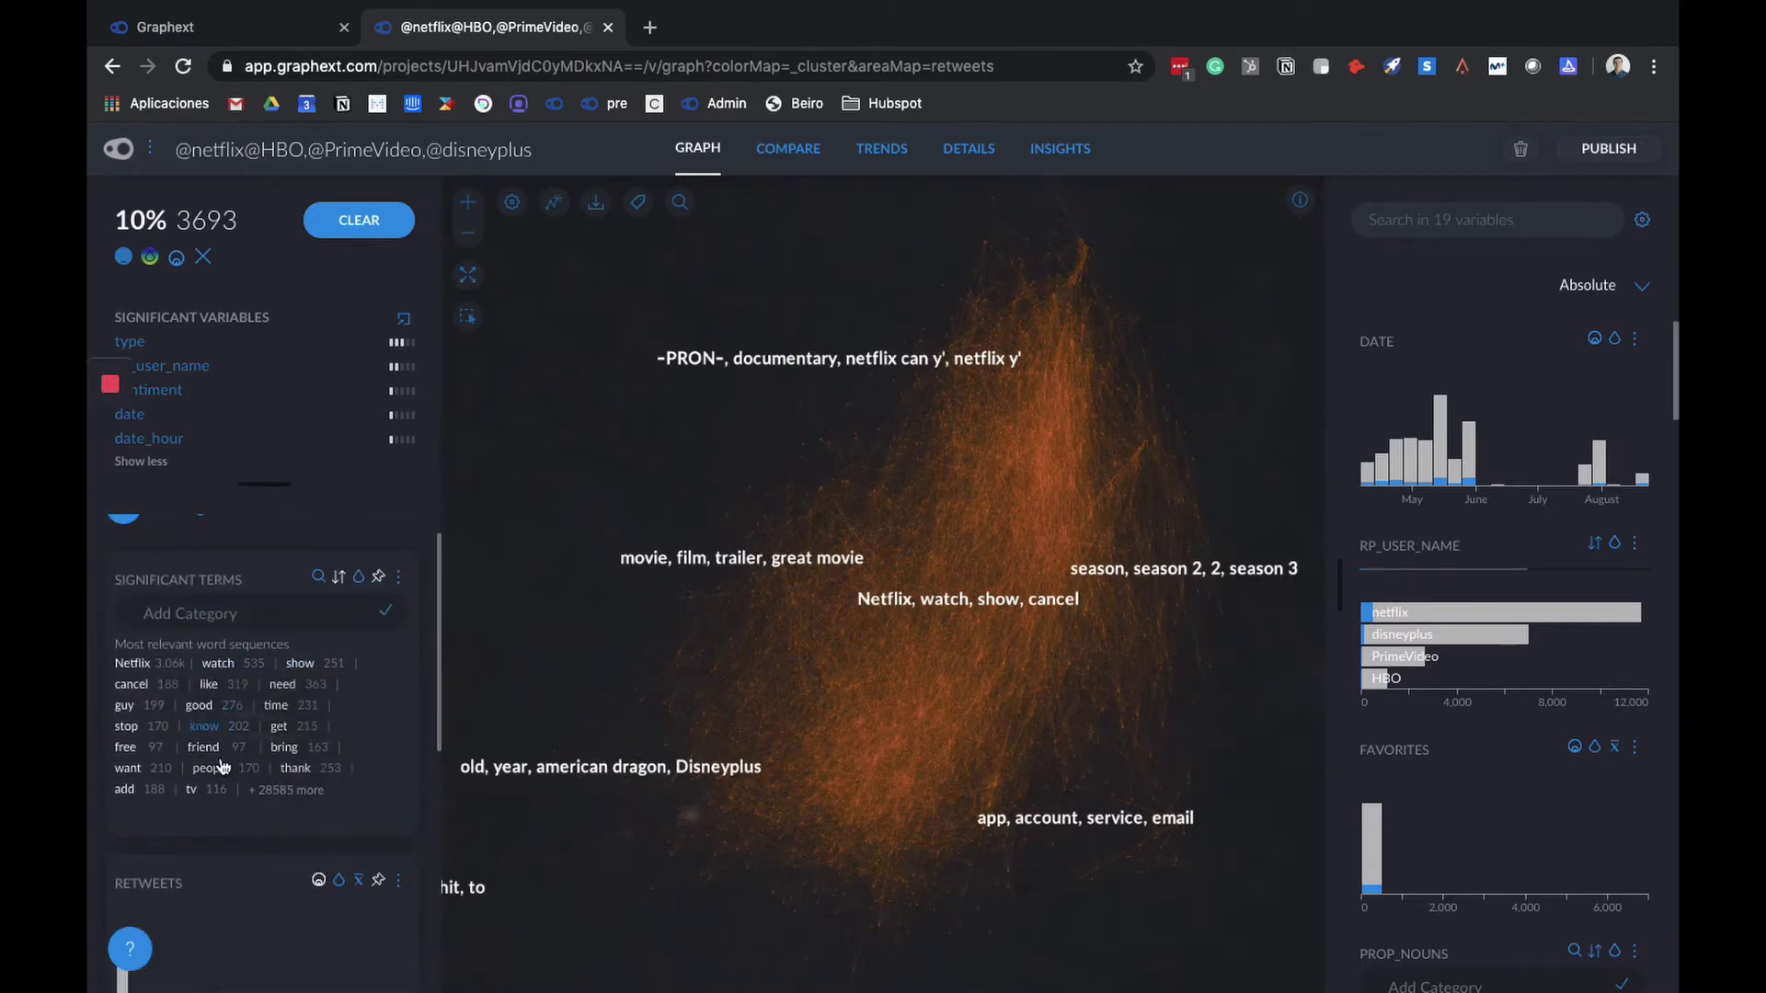
scroll(230, 777, down, 8)
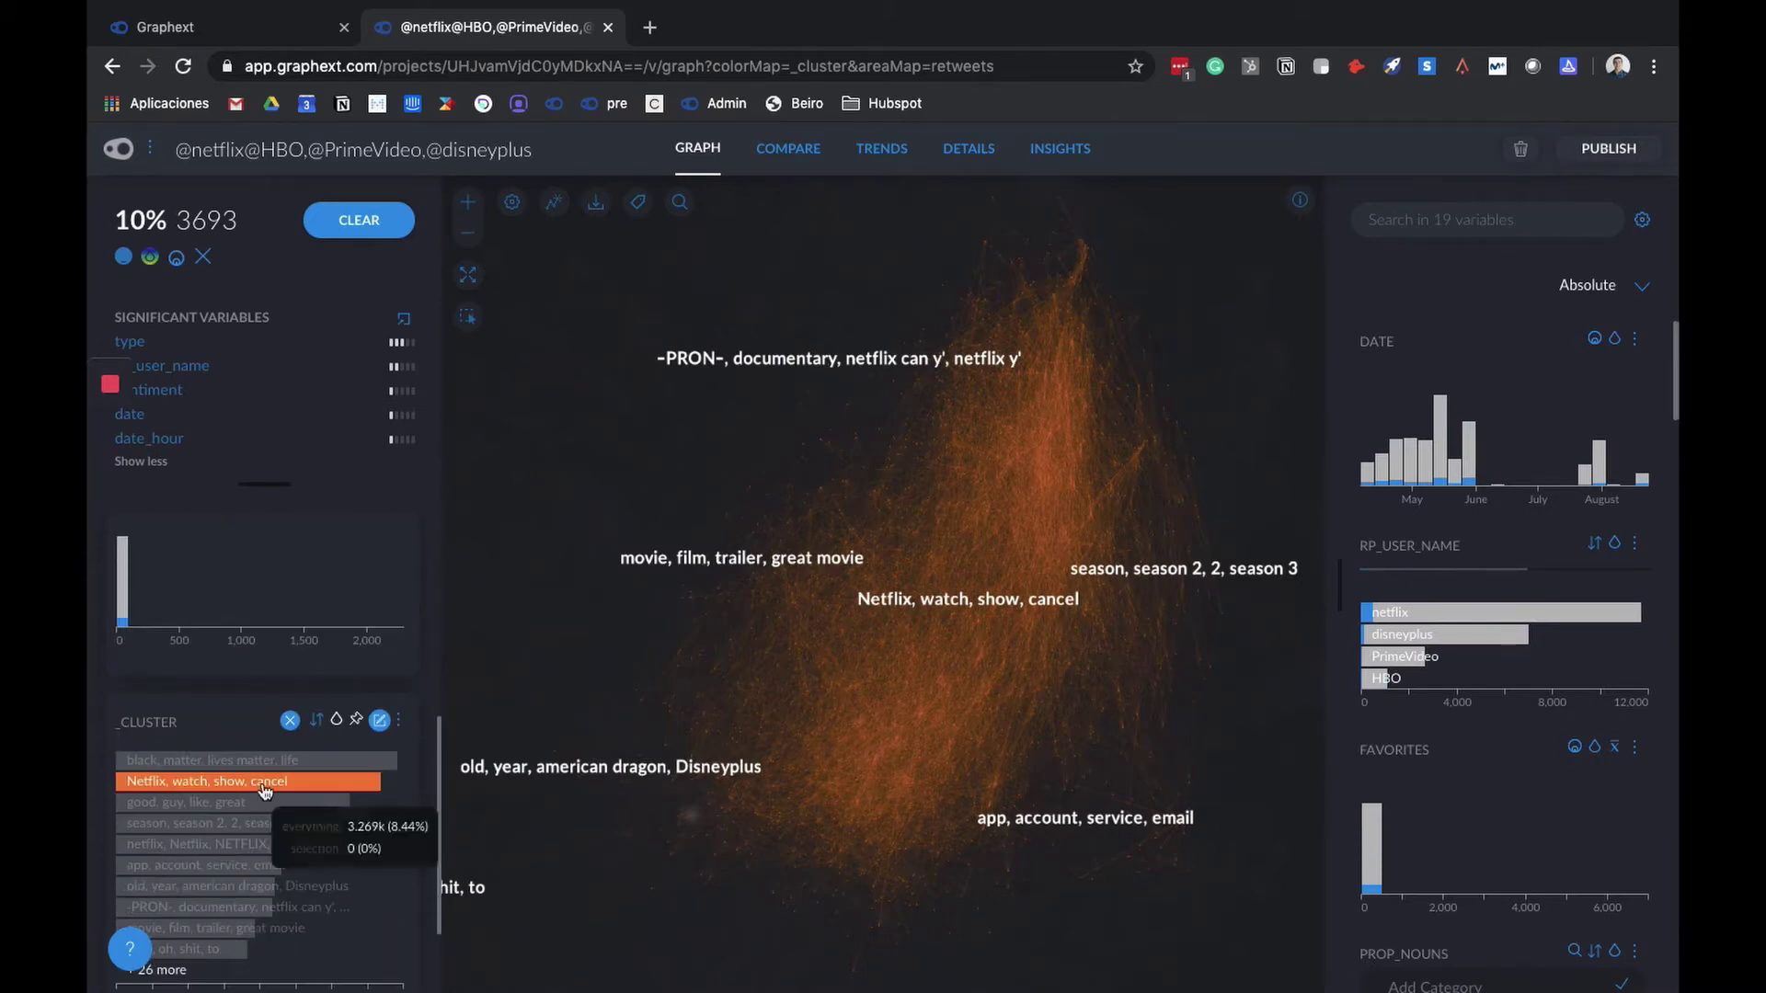
click(290, 721)
click(190, 740)
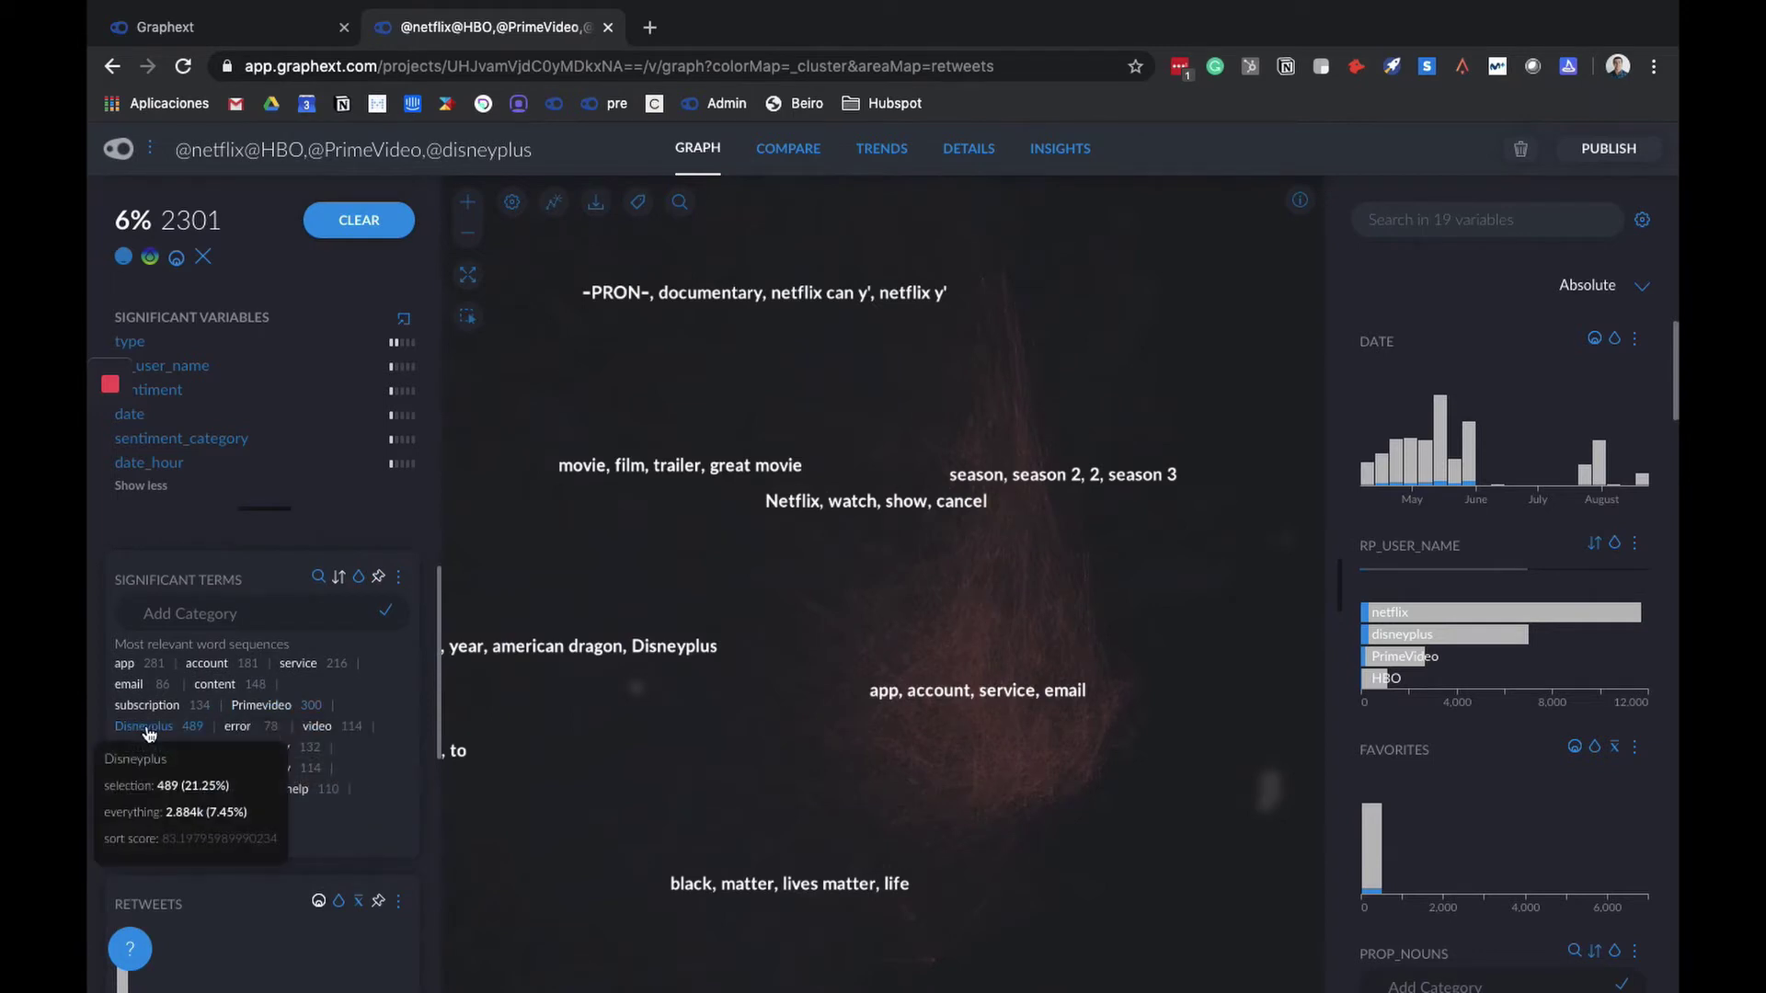
mouse_move(283, 715)
scroll(276, 735, down, 5)
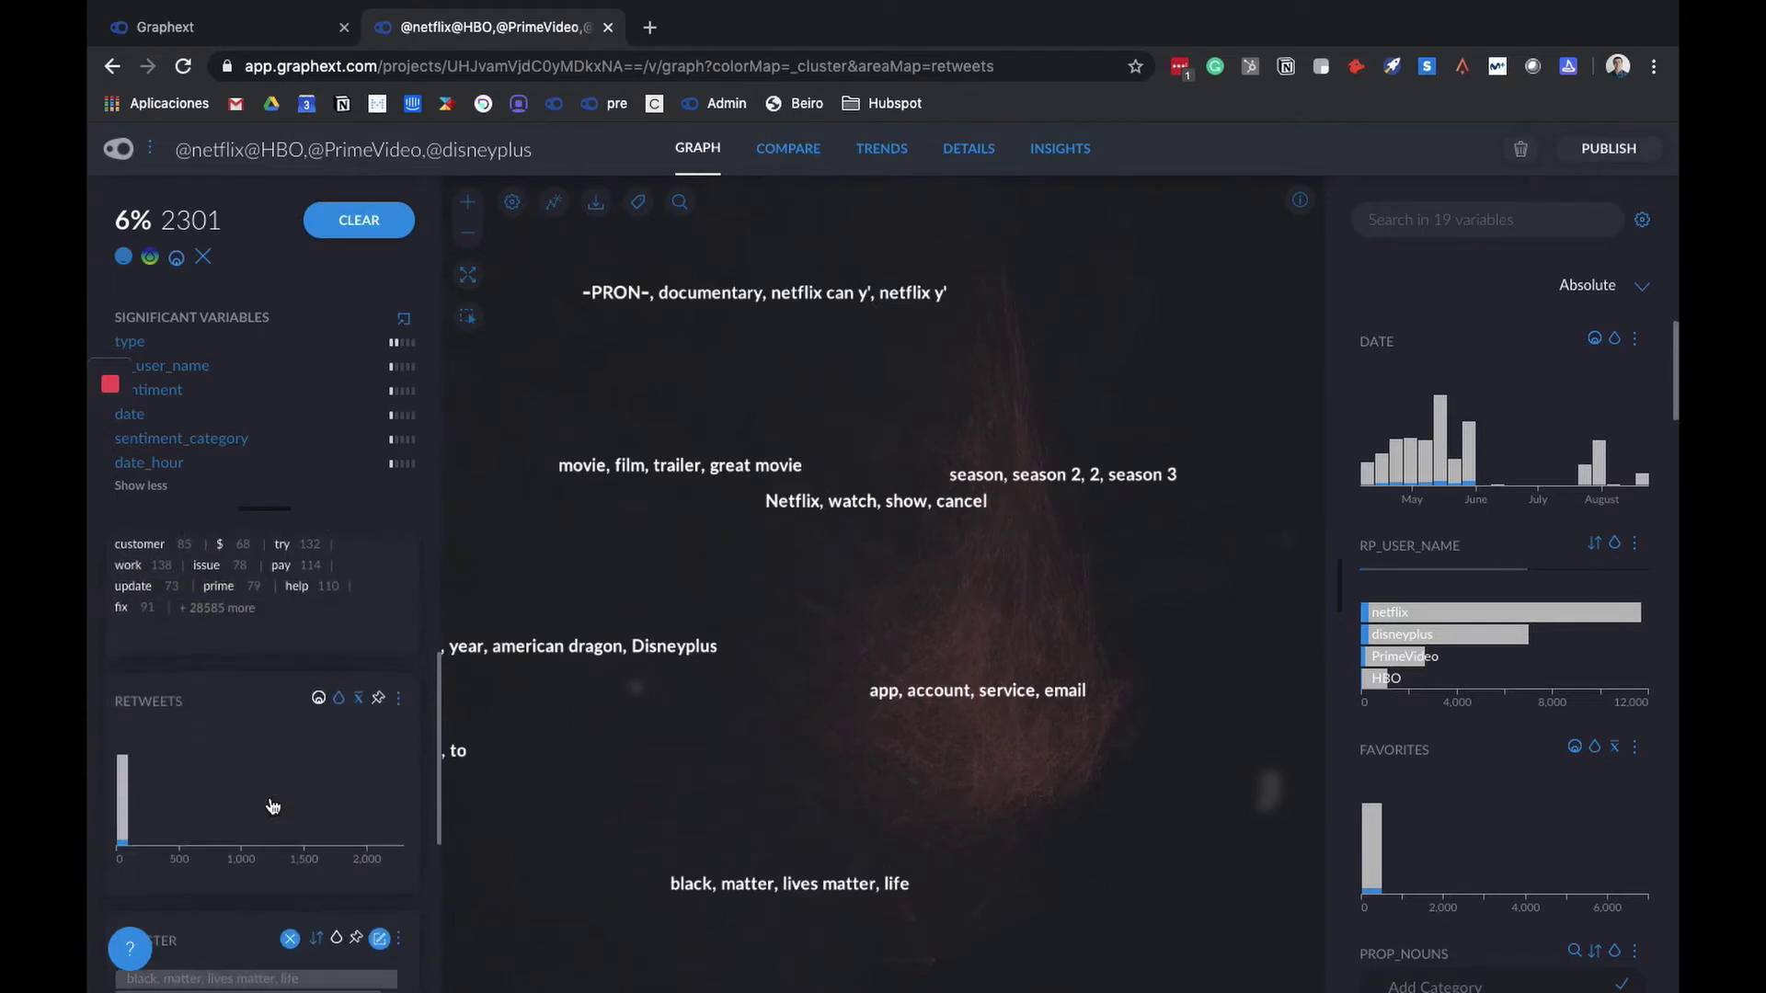
mouse_move(217, 784)
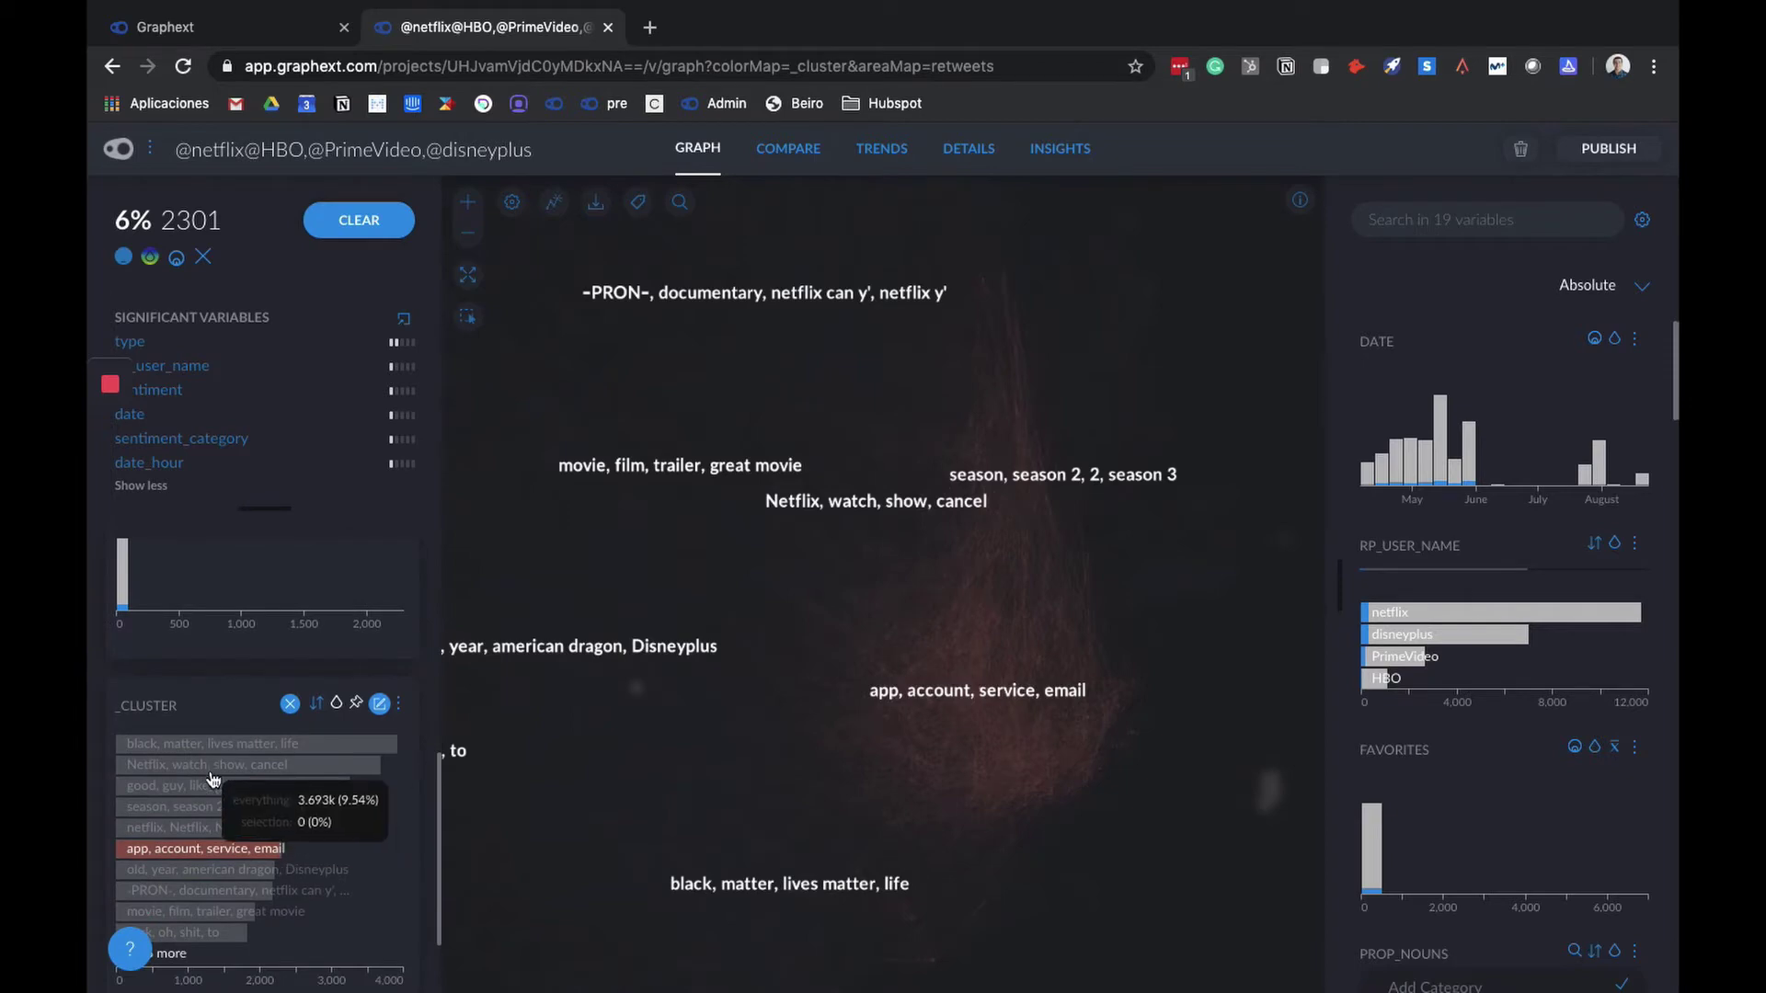
click(290, 704)
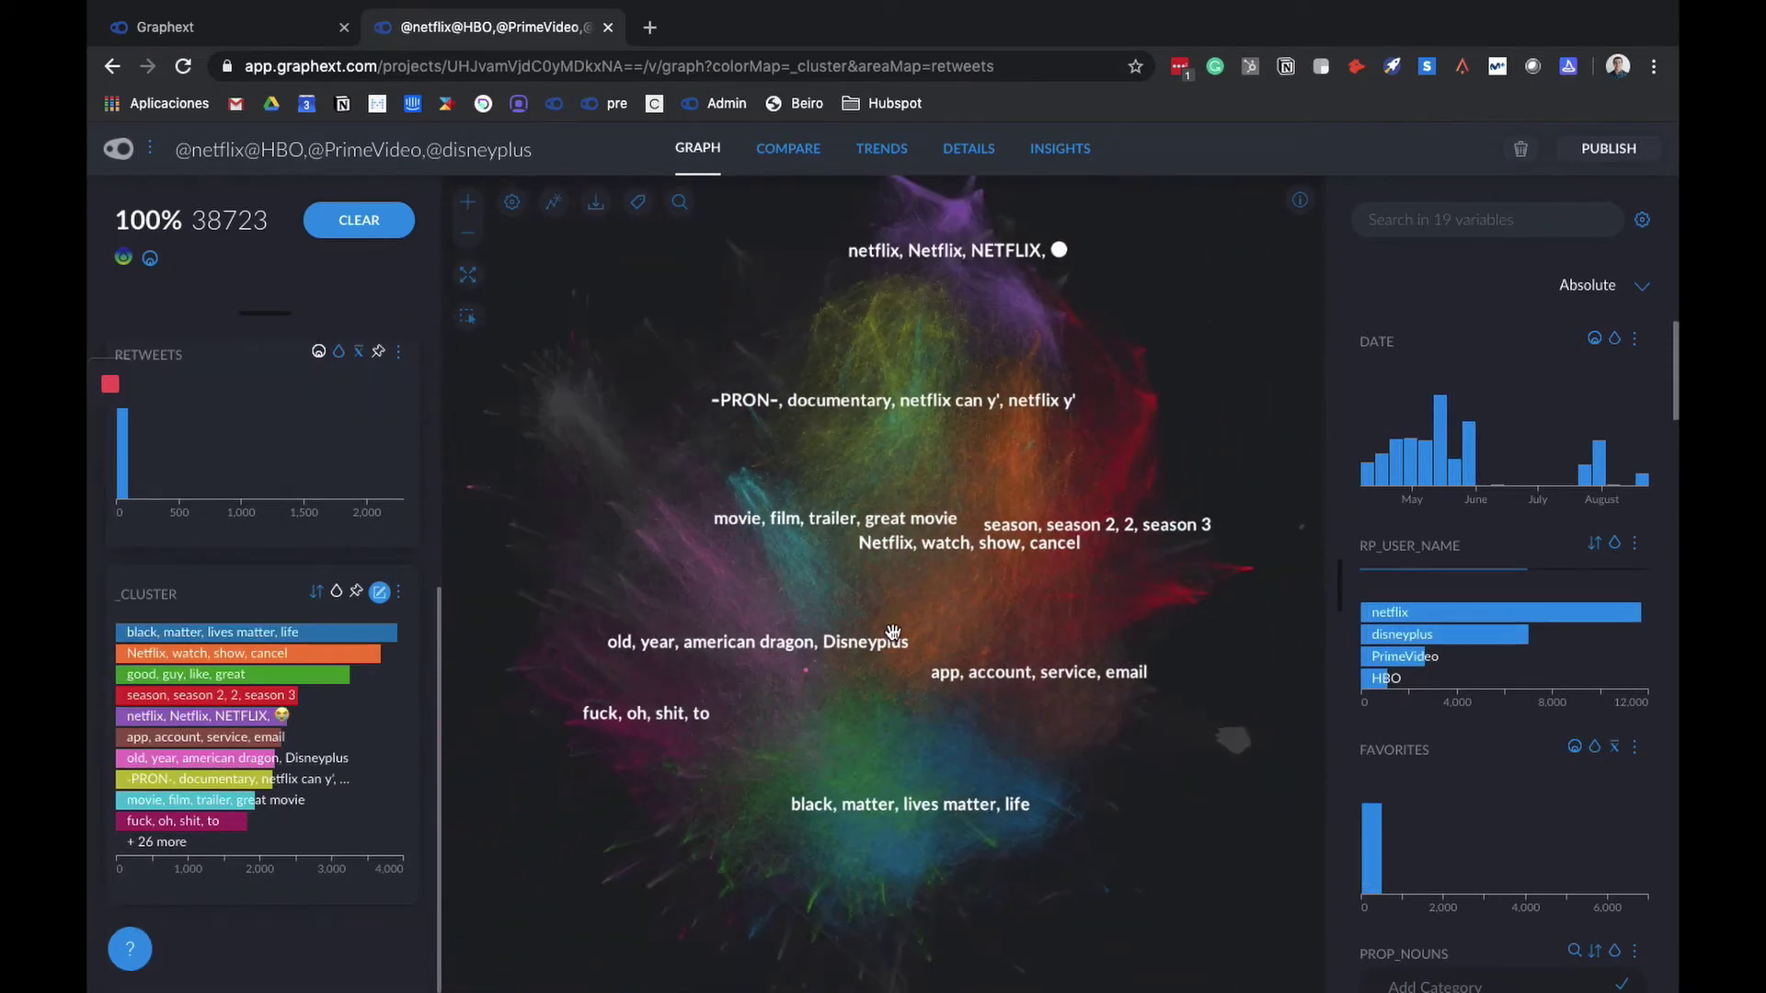
mouse_move(361, 647)
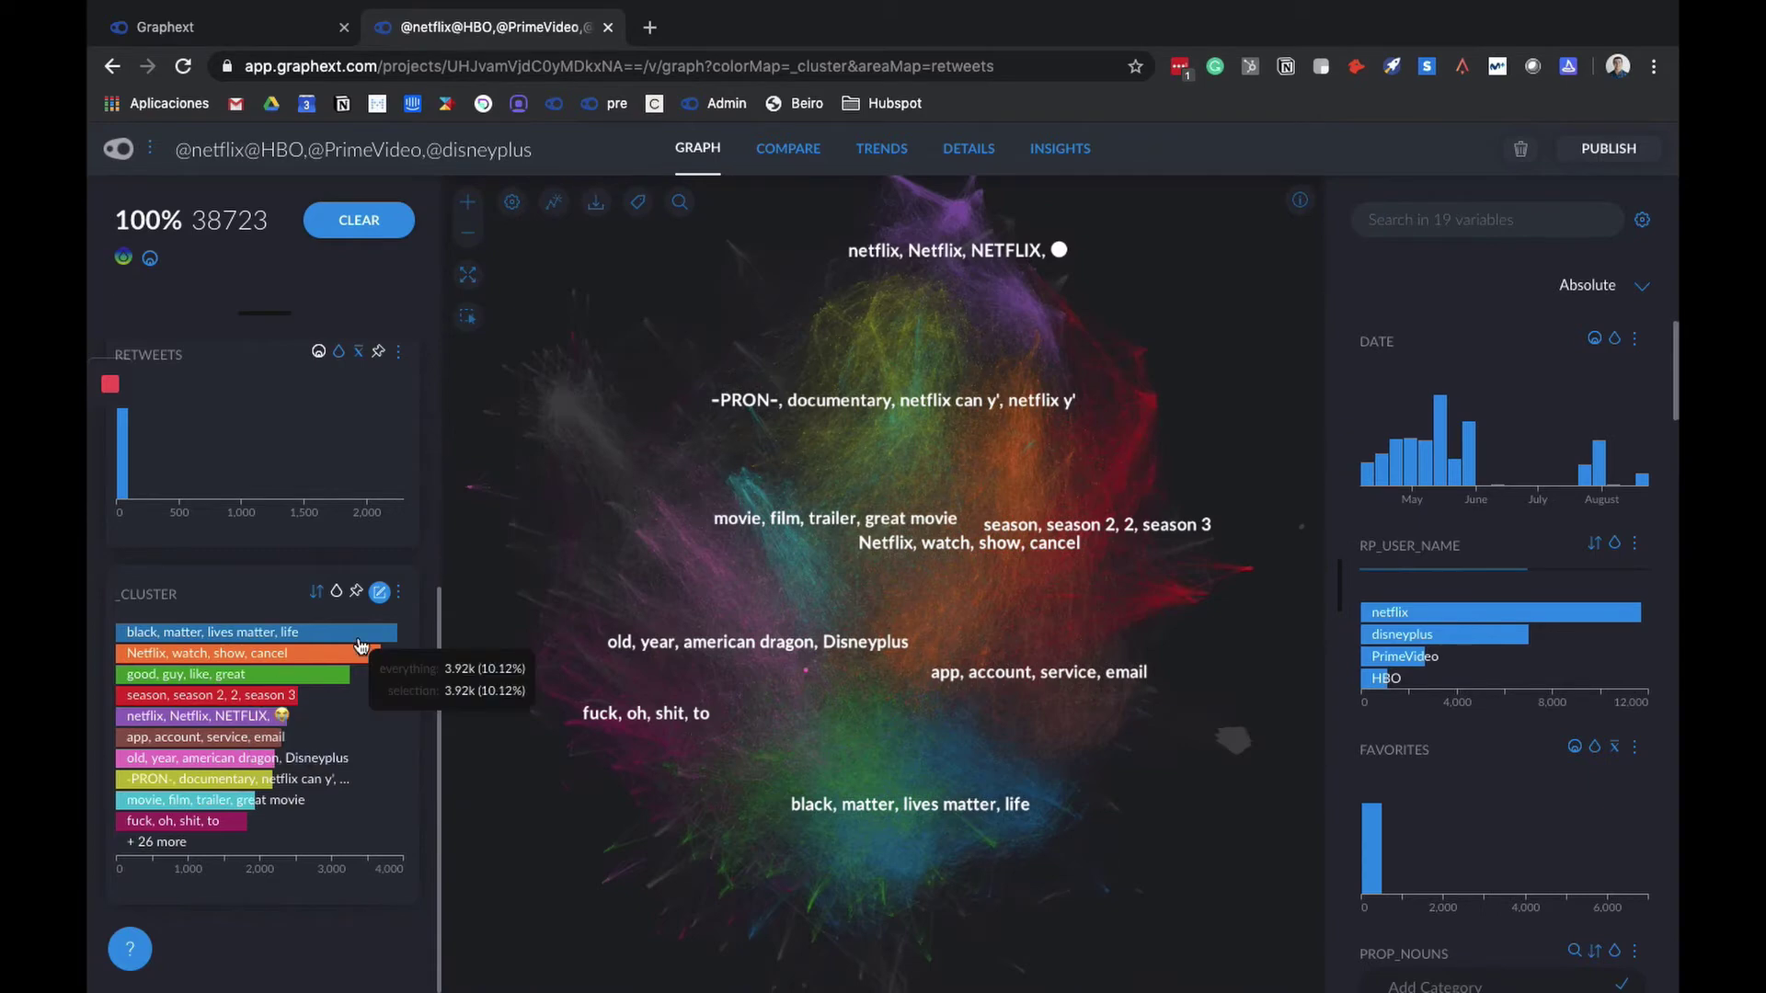
Step: Re-segment the clusters with the Break/Join threshold lowered from 0.50 to about 0.35
click(379, 591)
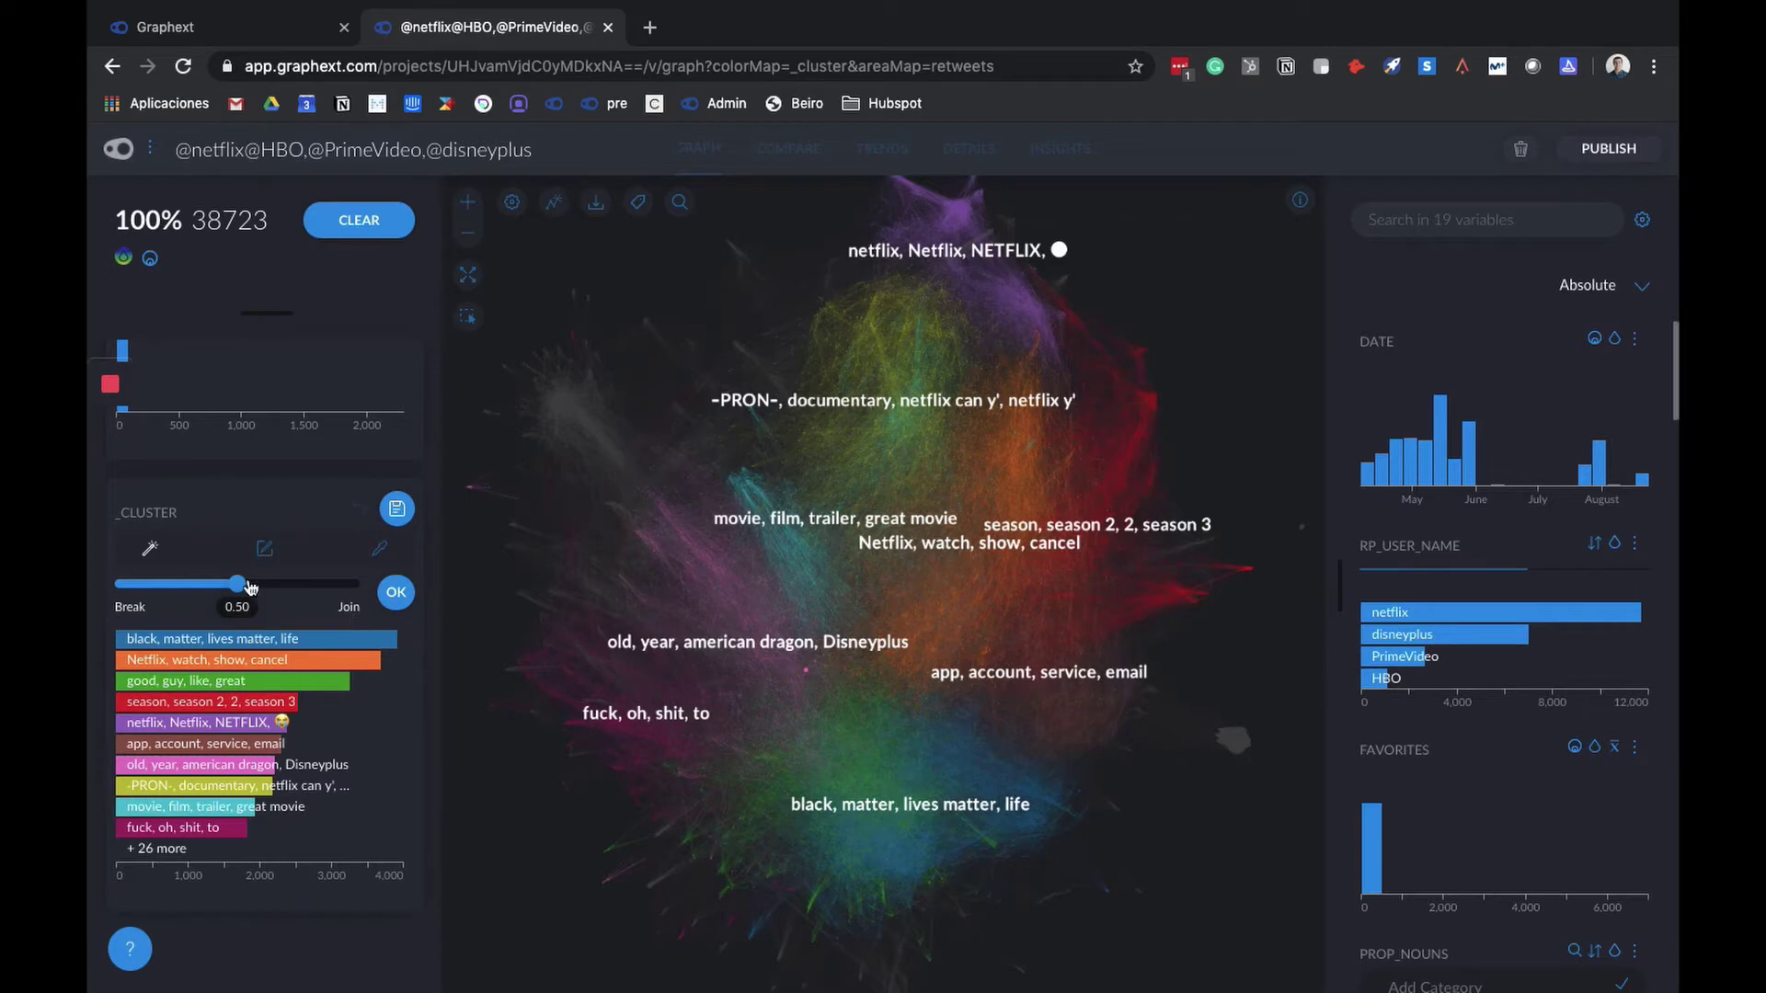
drag(237, 584, 204, 589)
mouse_move(193, 588)
mouse_down()
mouse_move(120, 588)
mouse_move(359, 589)
mouse_move(203, 602)
mouse_up()
click(390, 600)
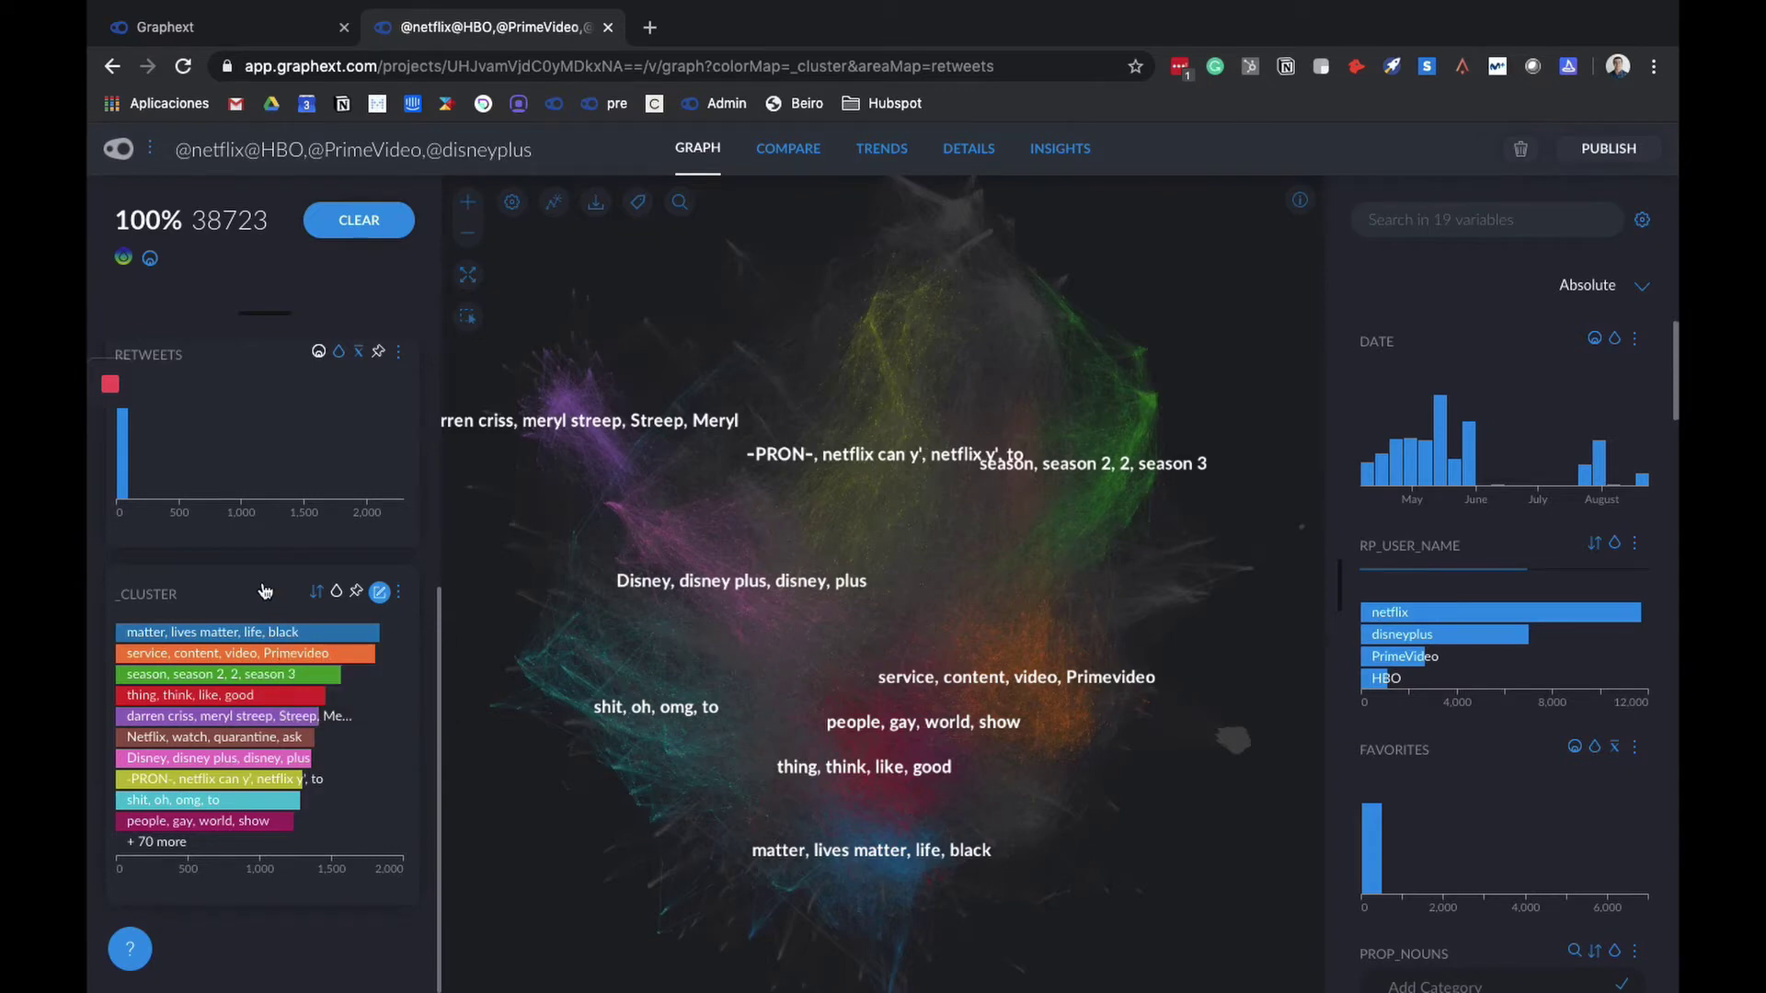
Step: Filter in turn to the darren criss, Disney, then 'shit, oh, omg, to' clusters (1,283 tweets)
click(169, 725)
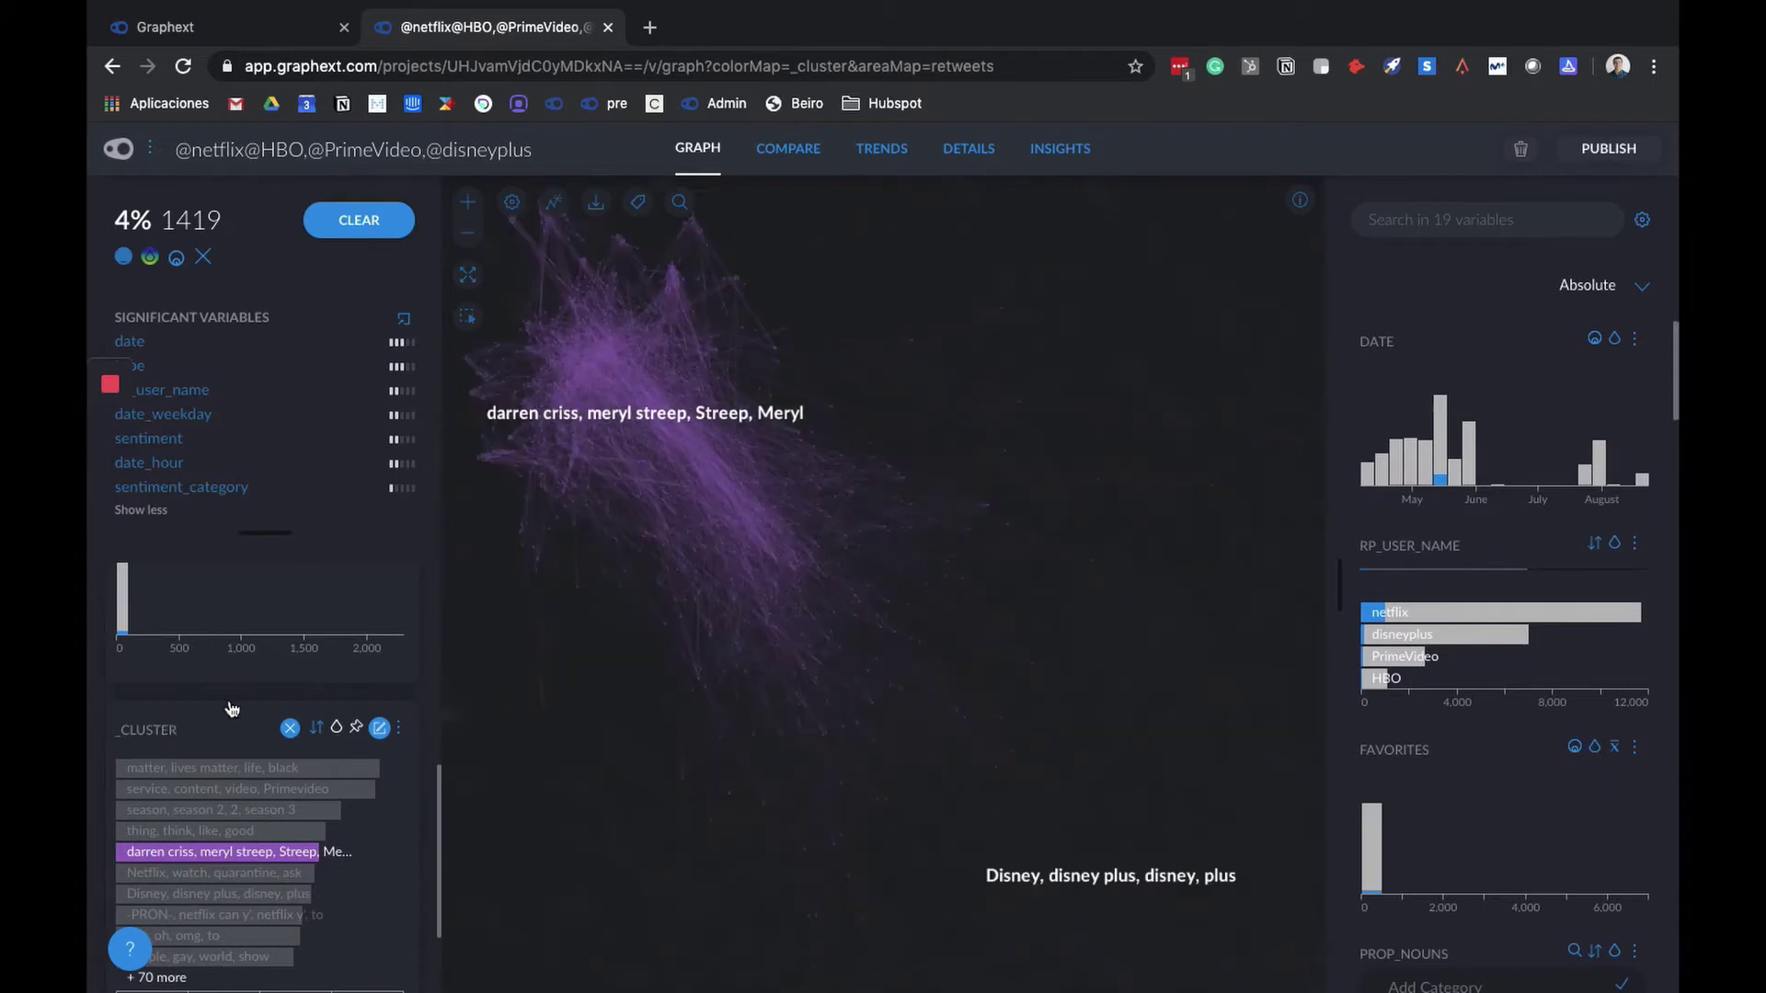
scroll(229, 712, up, 5)
scroll(232, 708, up, 3)
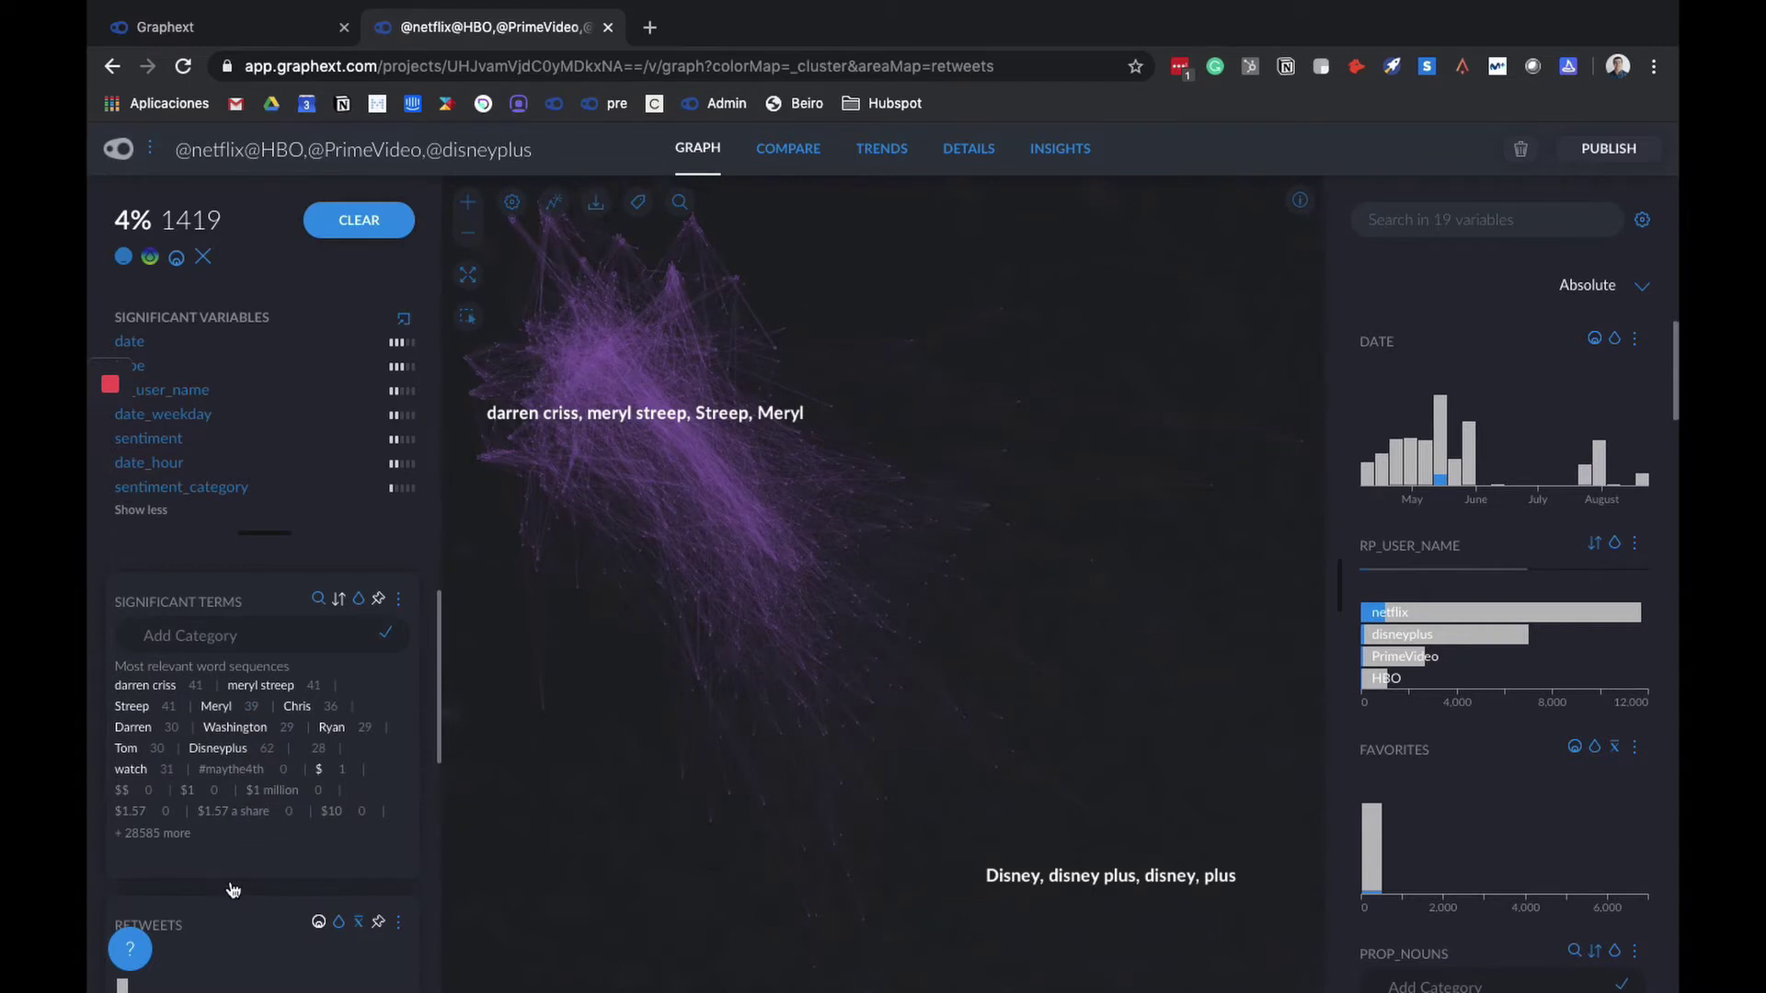
scroll(260, 864, down, 3)
scroll(261, 861, down, 3)
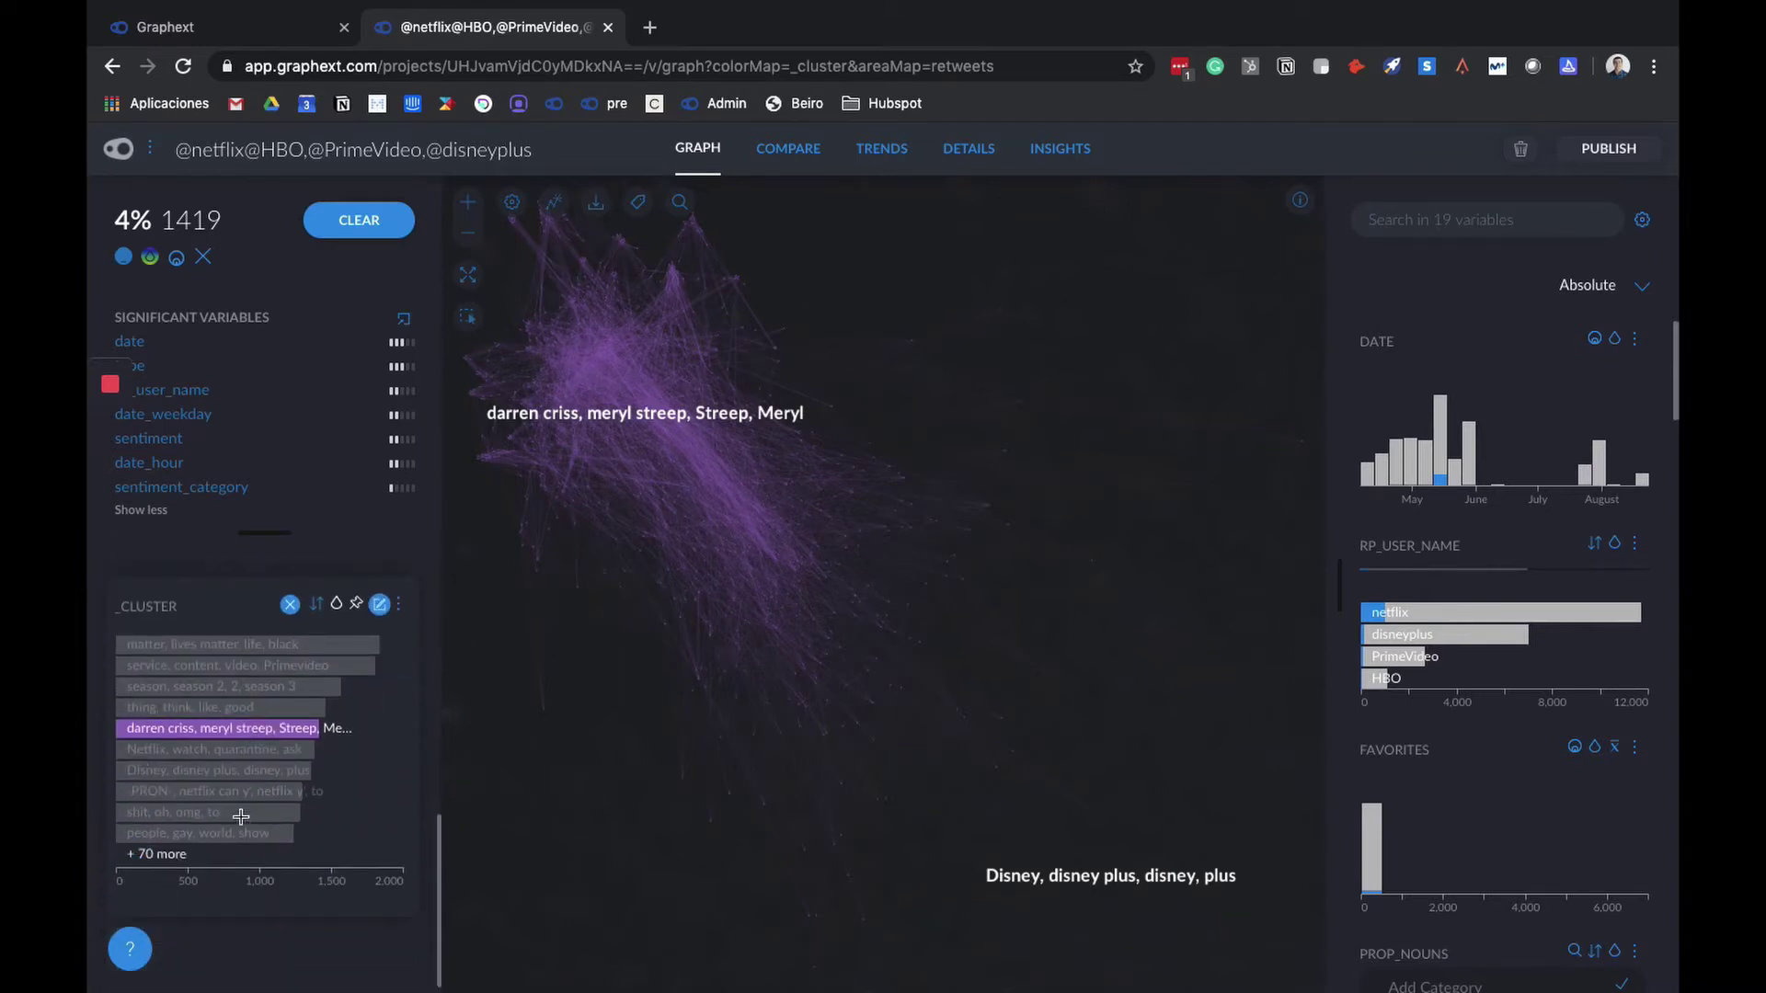
click(276, 769)
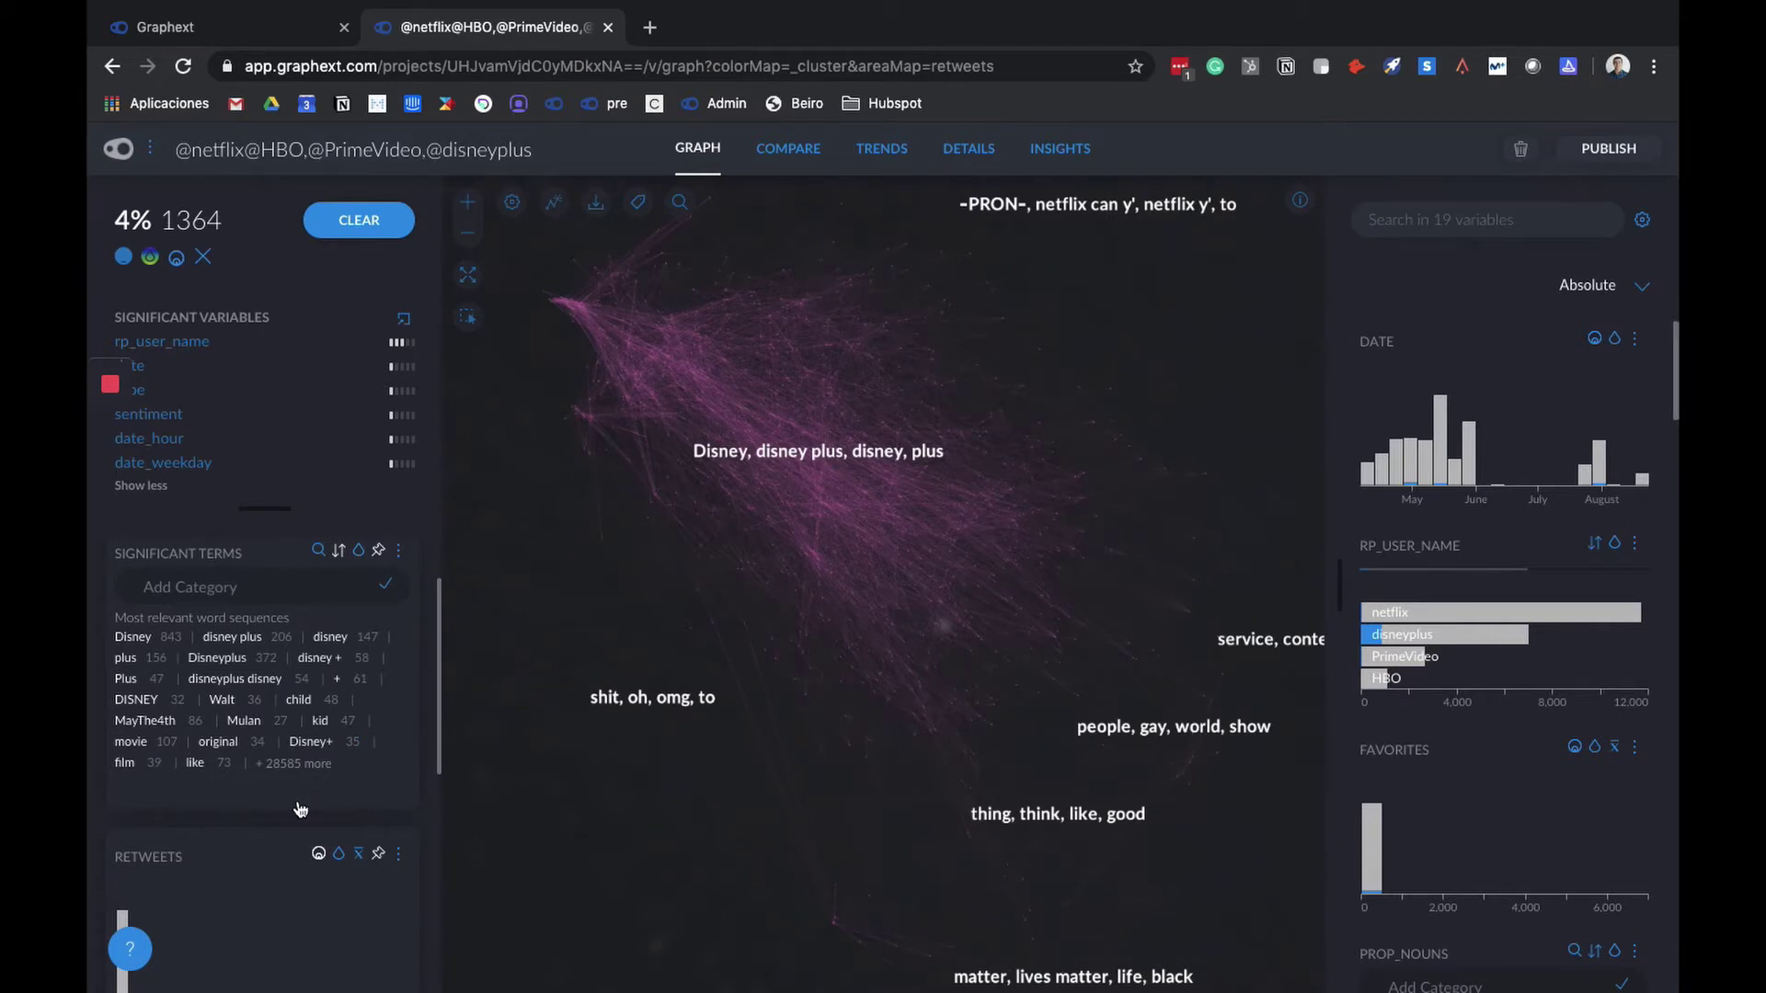
scroll(300, 809, down, 8)
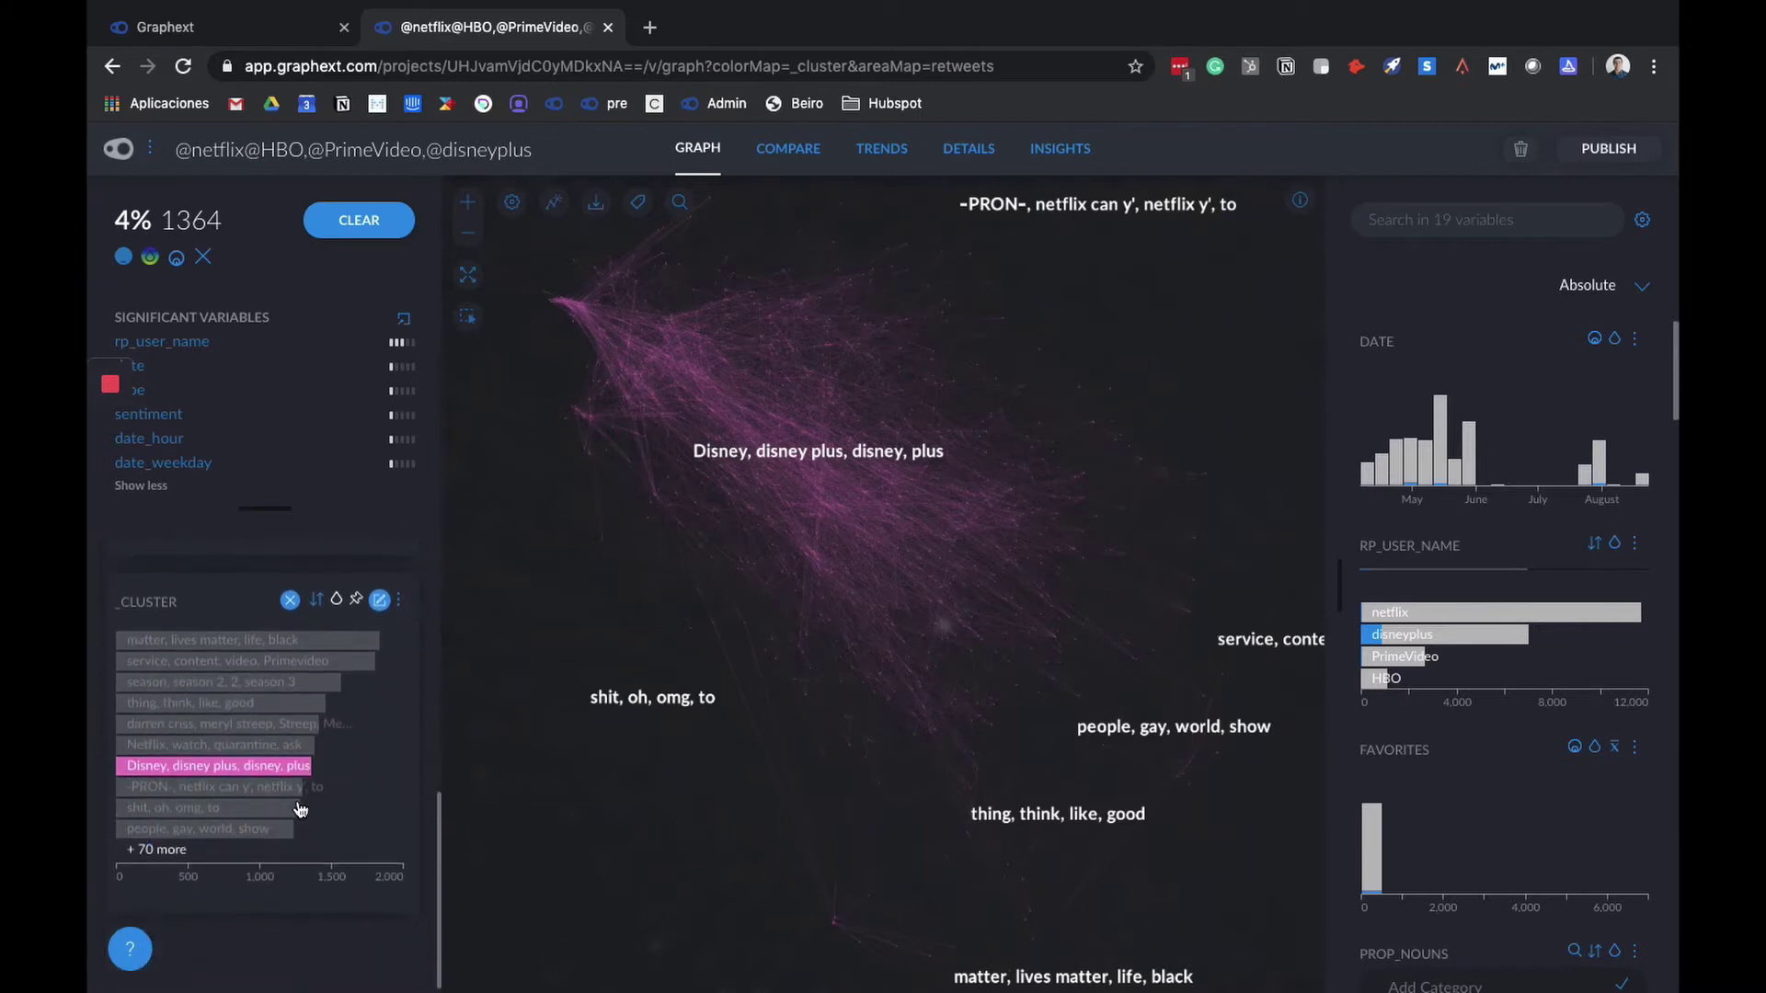
click(300, 810)
scroll(302, 768, up, 4)
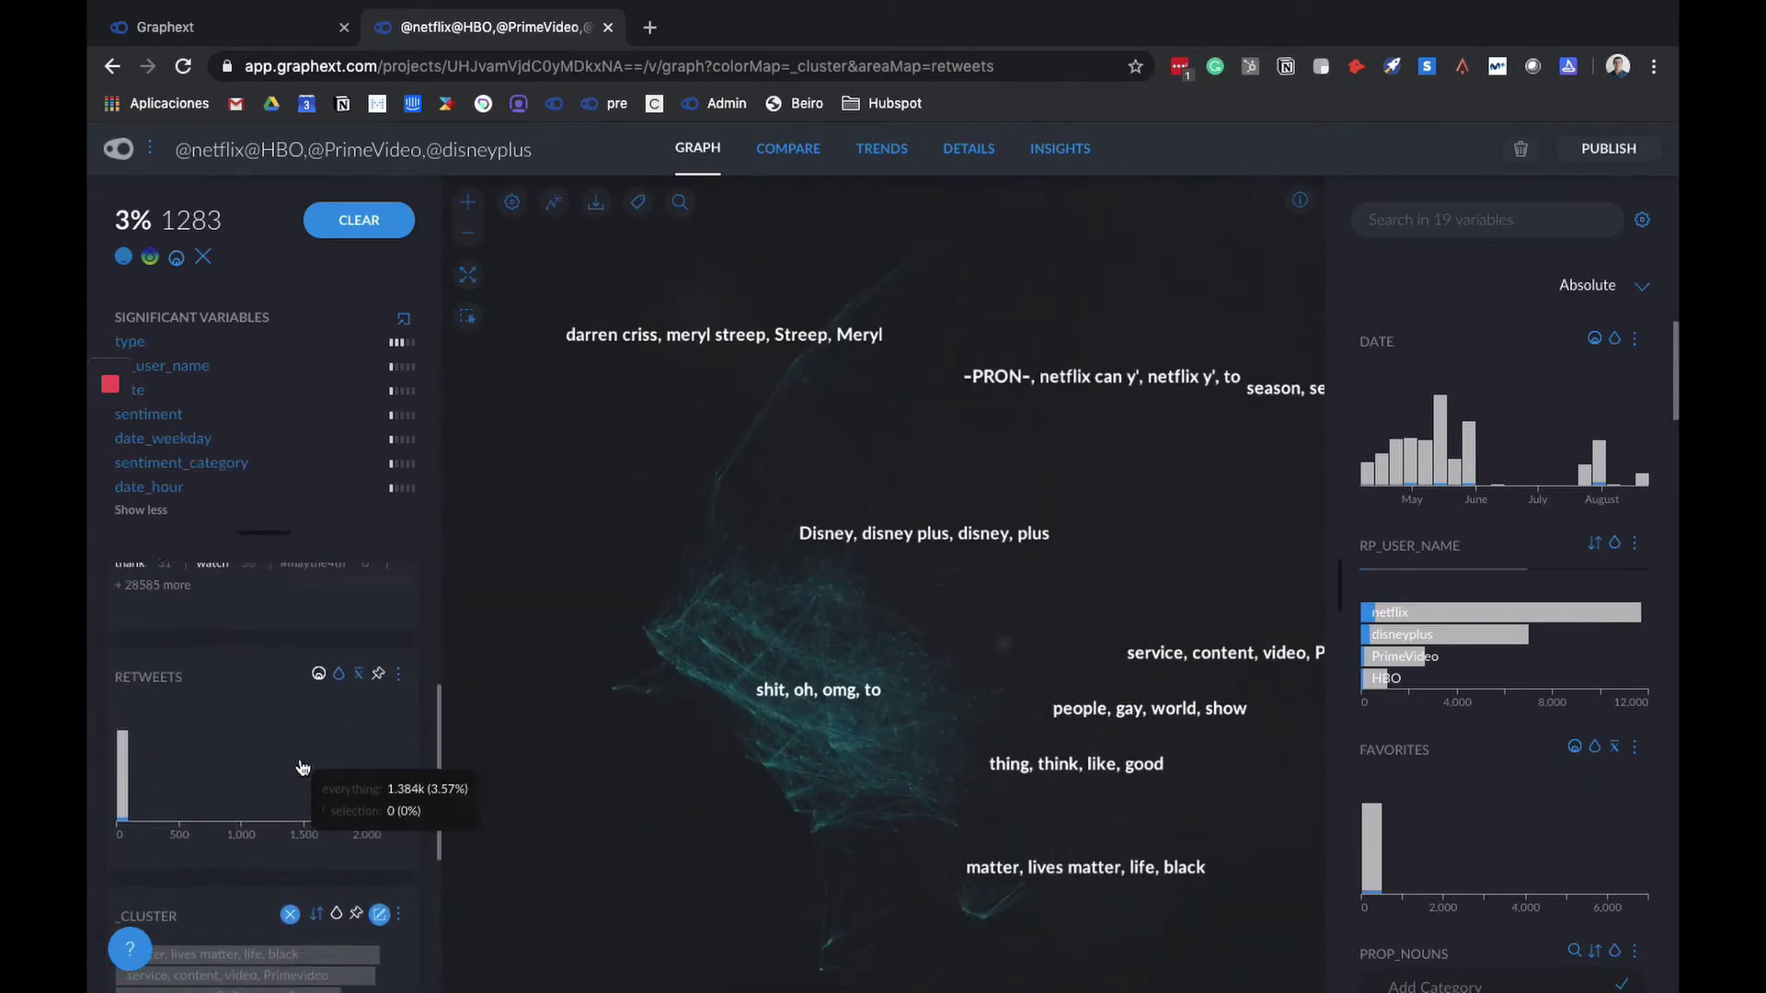
scroll(303, 768, up, 3)
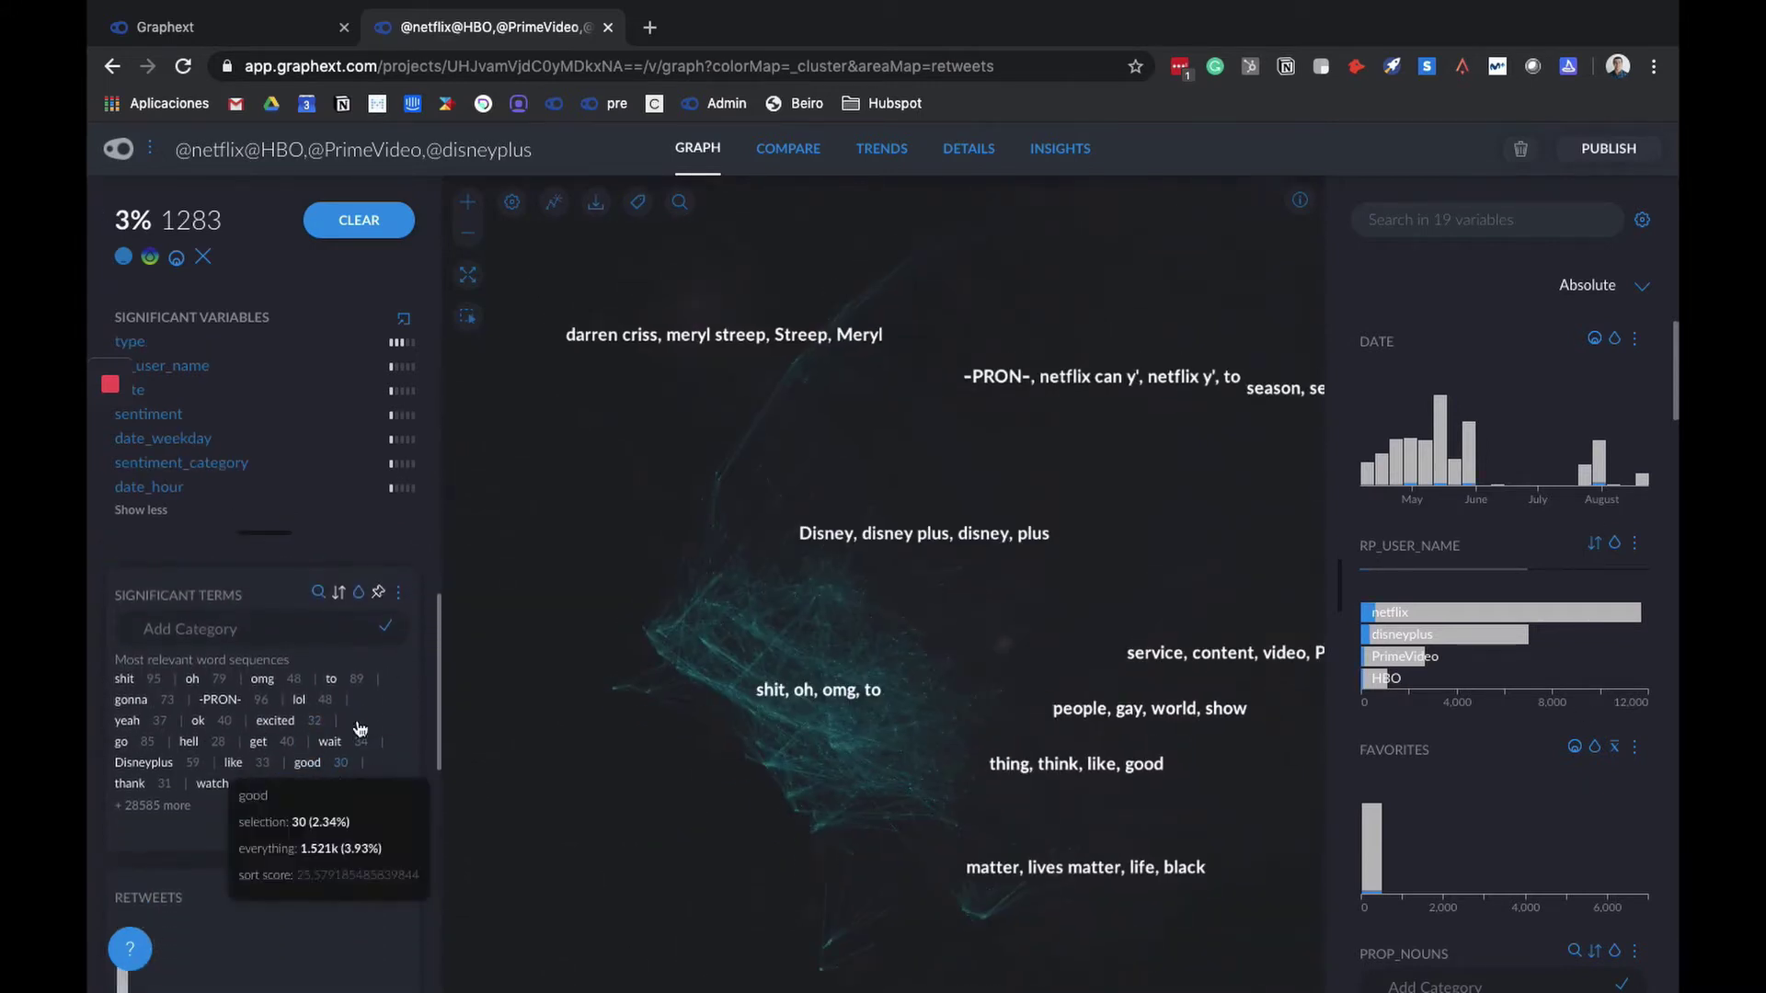
Step: Switch the variable charts from Absolute to Relative and scroll down to the TYPE and EMOJI breakdowns
click(1644, 293)
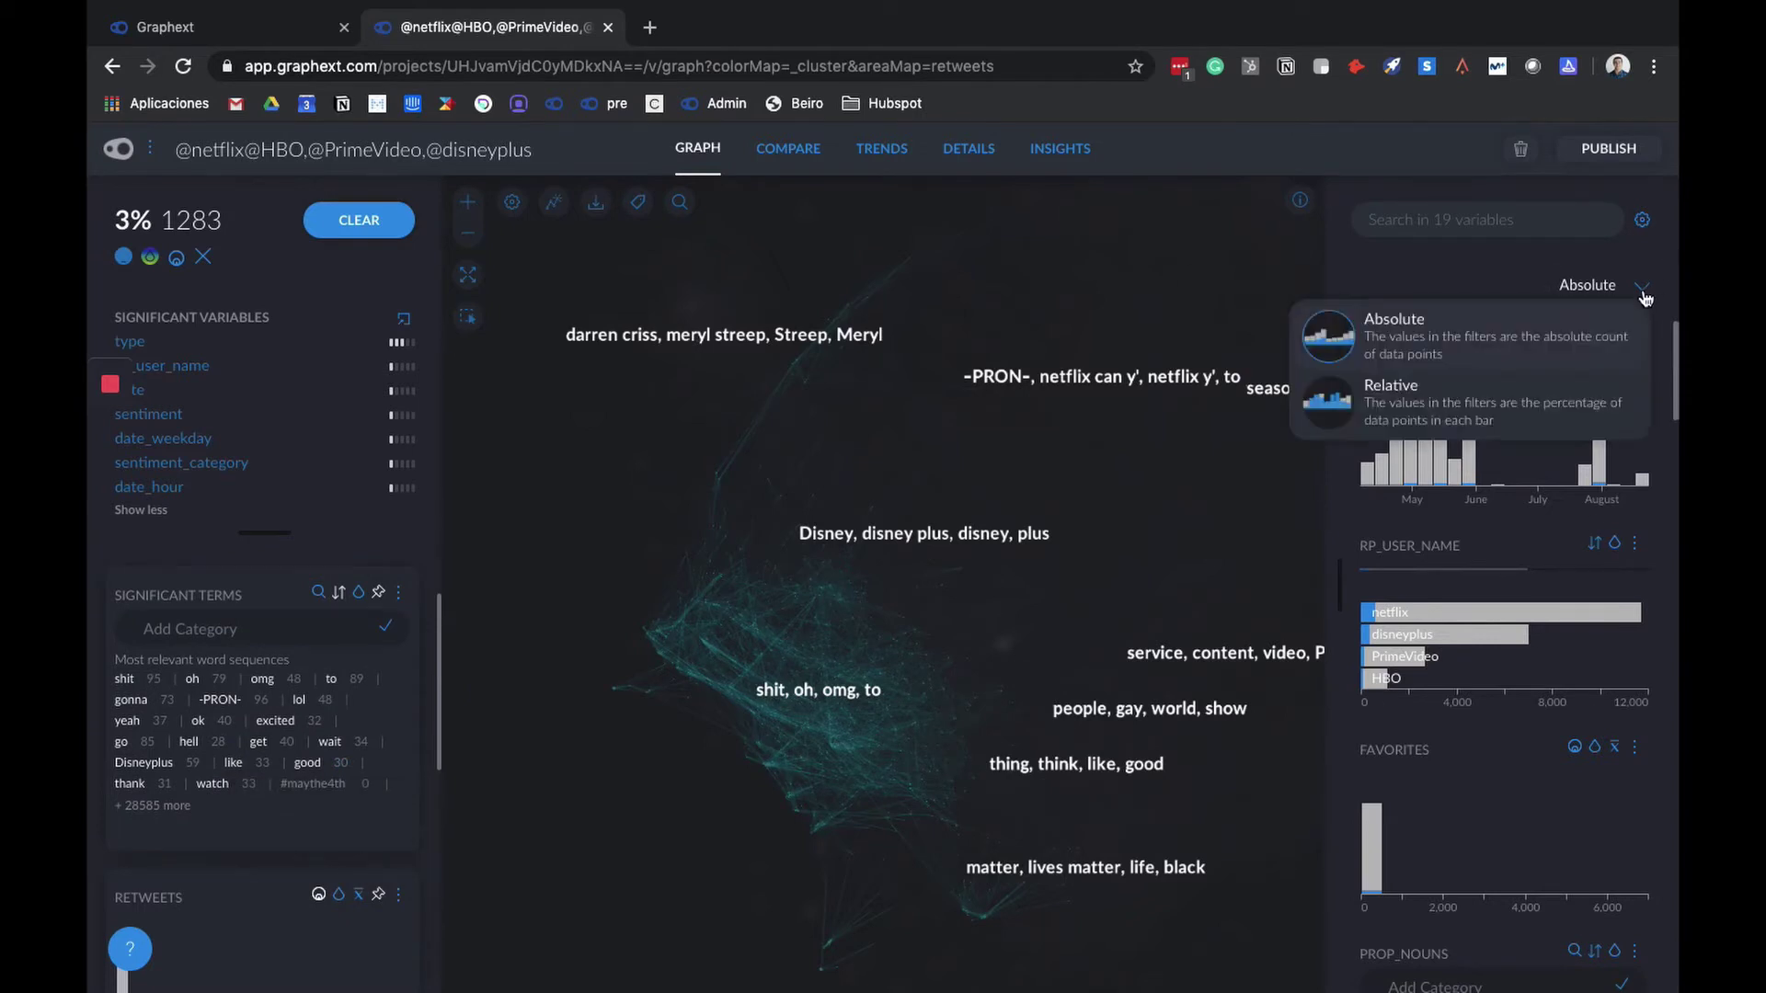
click(1467, 409)
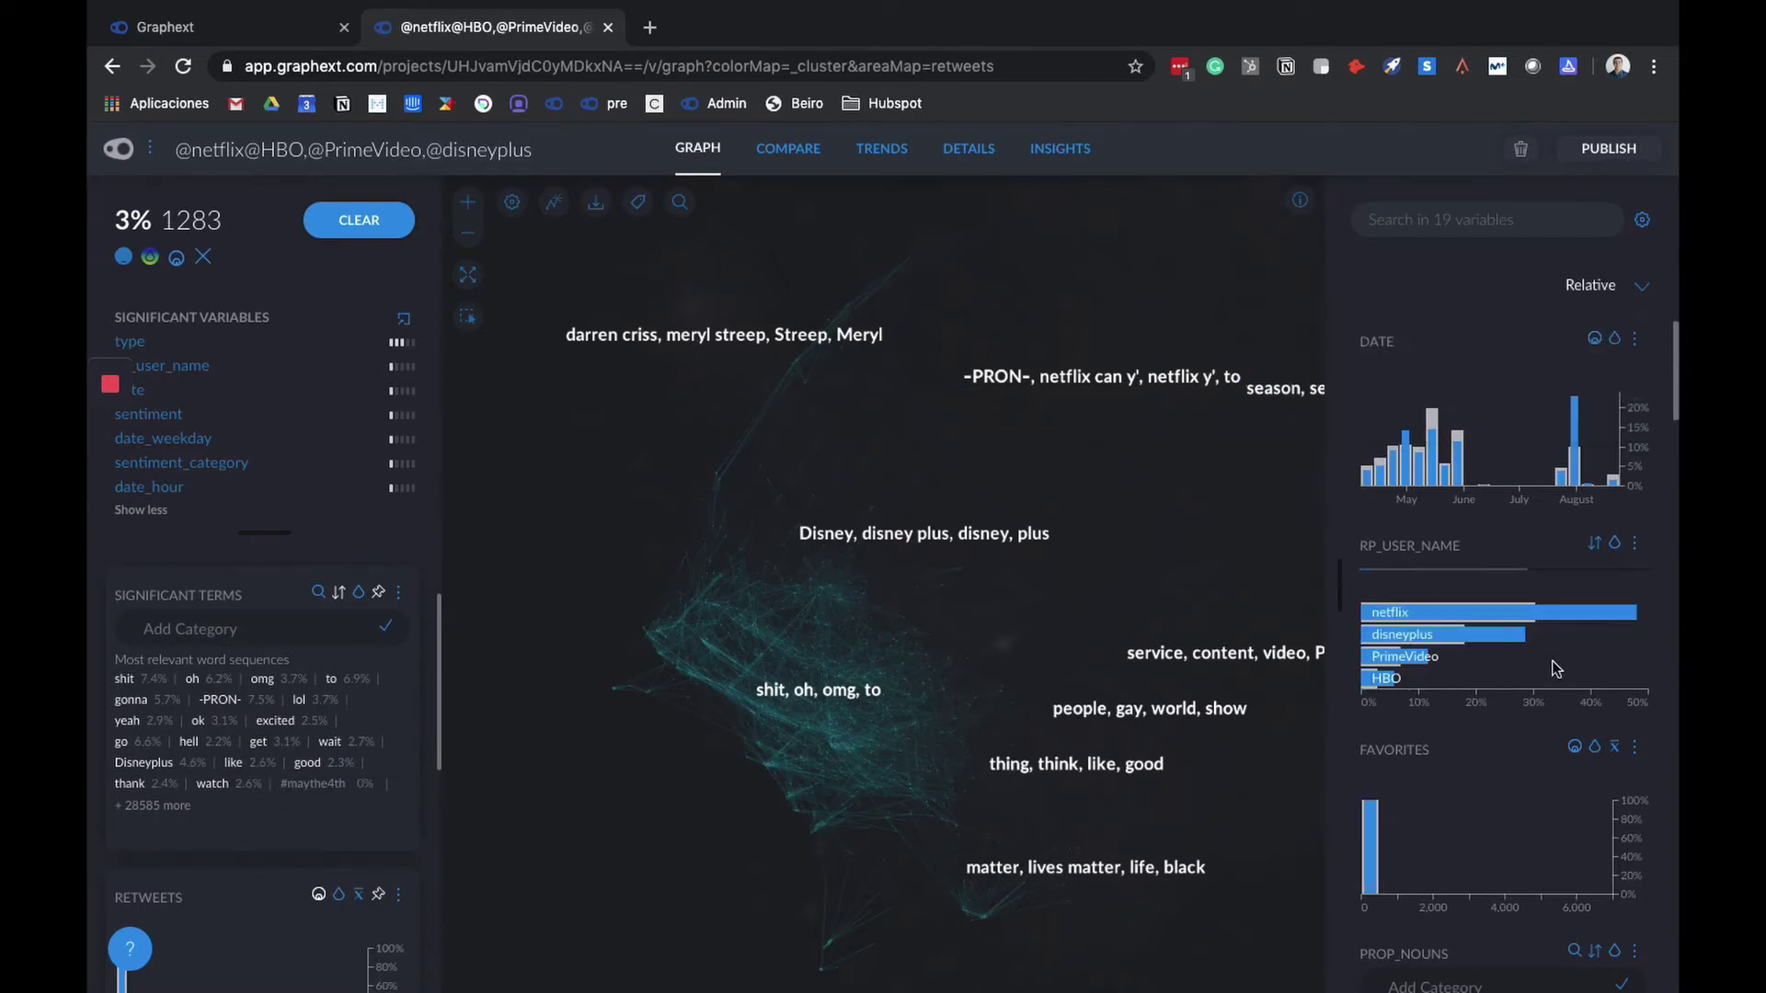
scroll(1553, 661, down, 7)
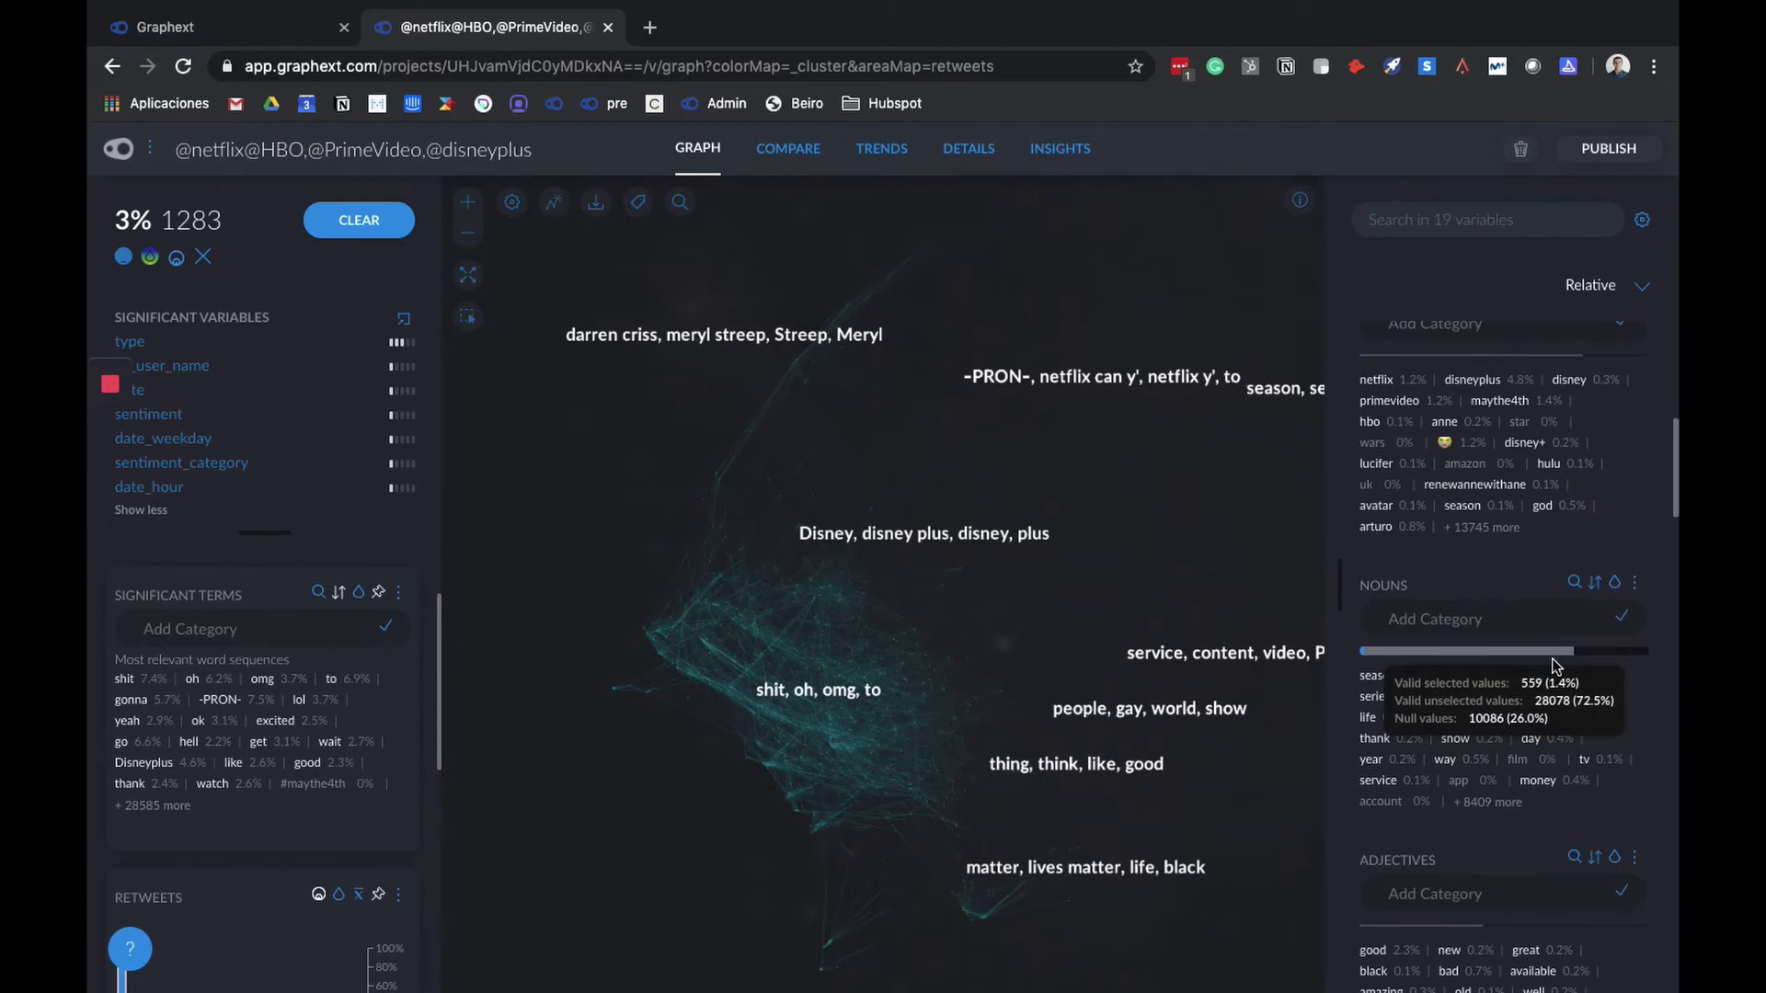
scroll(1553, 662, down, 2)
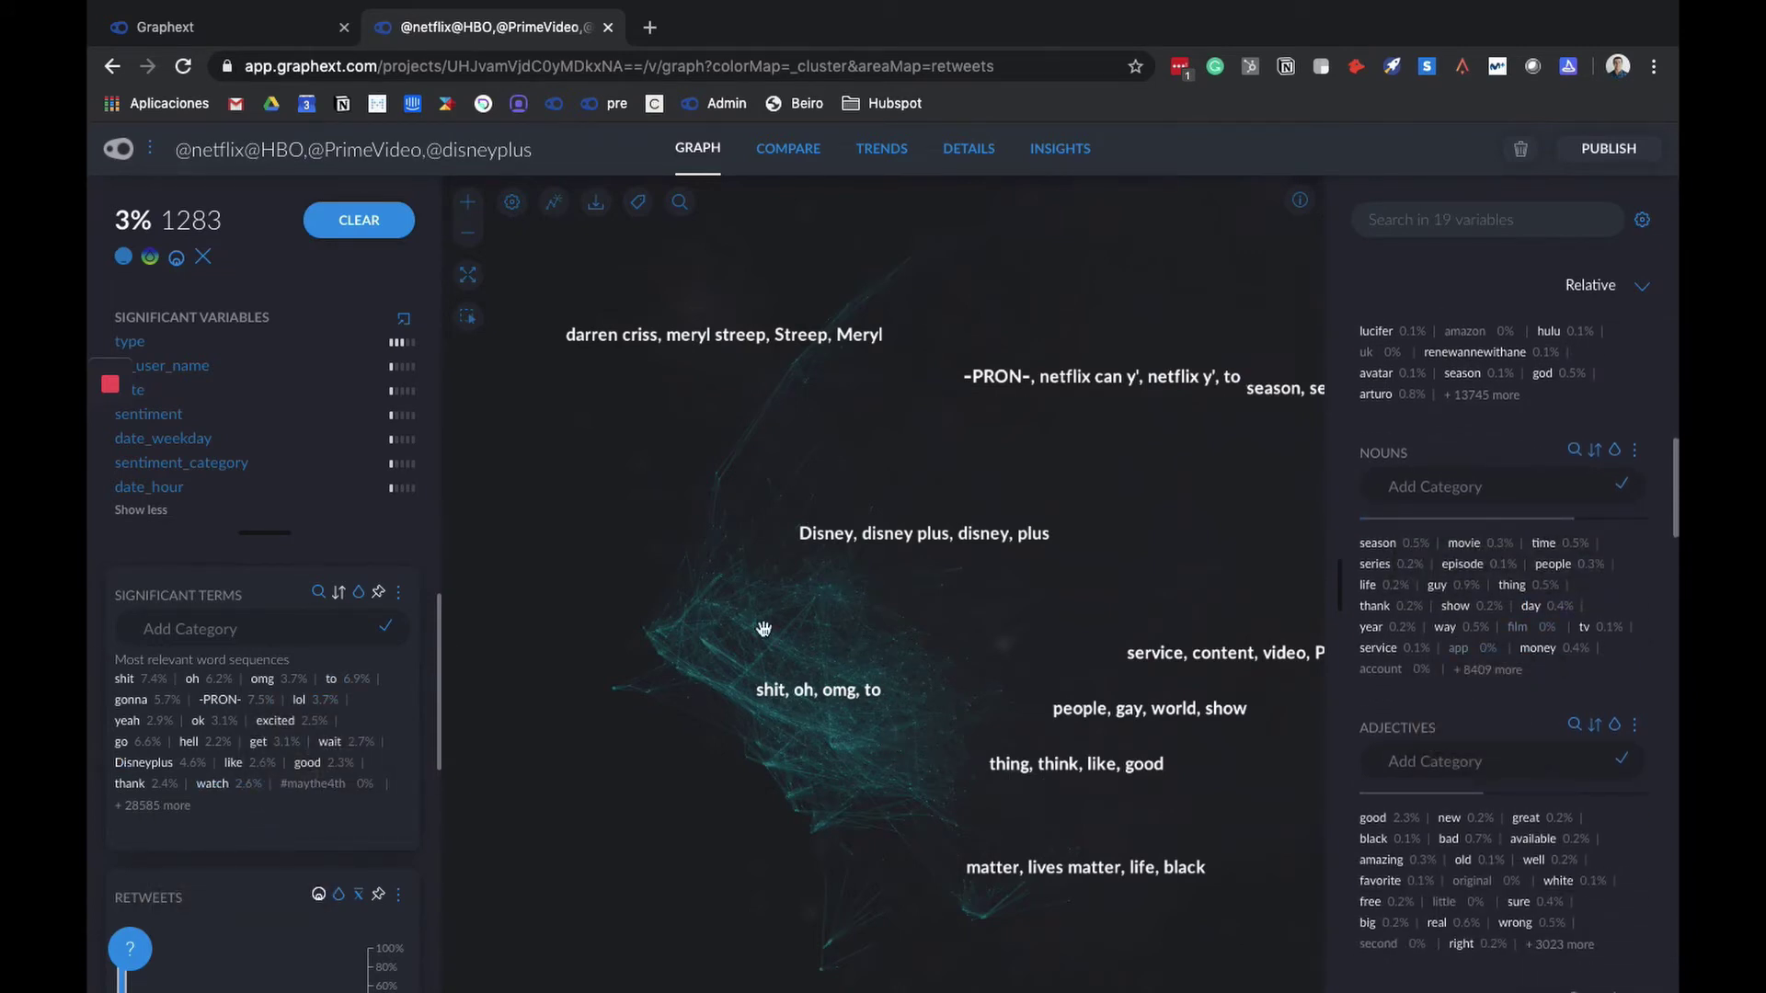
scroll(1511, 578, down, 9)
scroll(1511, 578, down, 5)
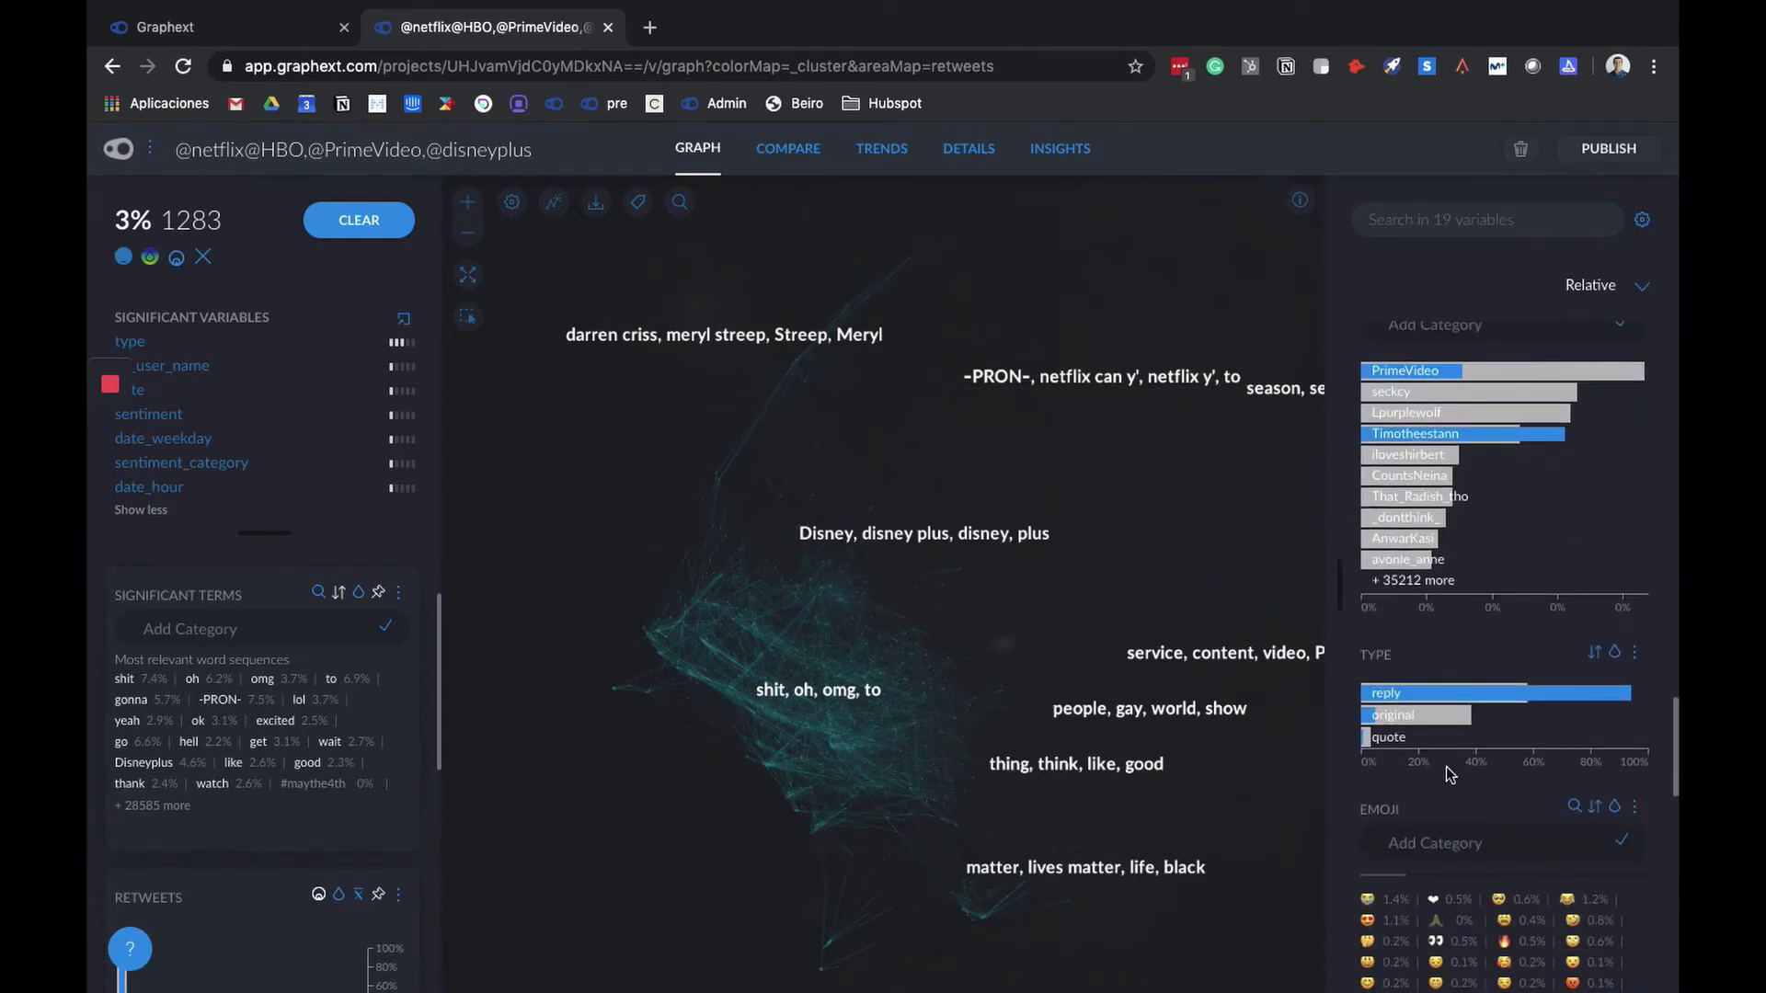
scroll(1446, 766, down, 1)
mouse_move(1415, 657)
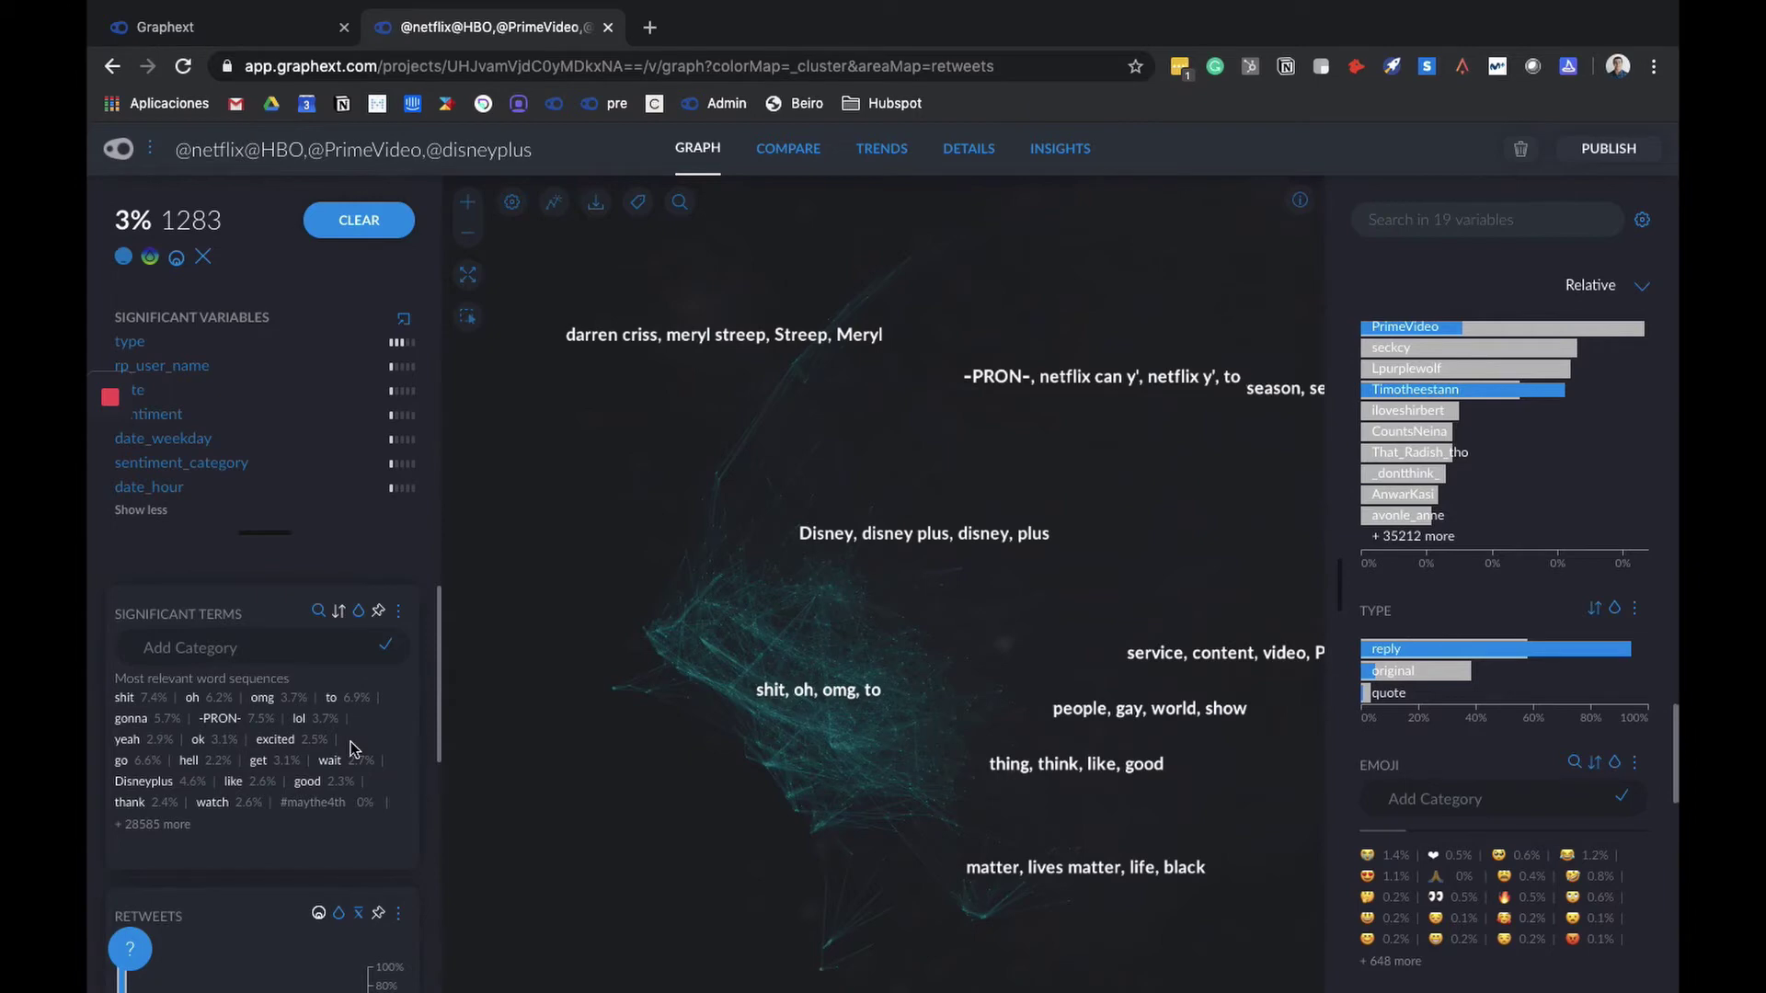
Step: Clear the selection and filter to the 'Netflix, watch, quarantine, ask' cluster
click(369, 230)
scroll(335, 723, down, 3)
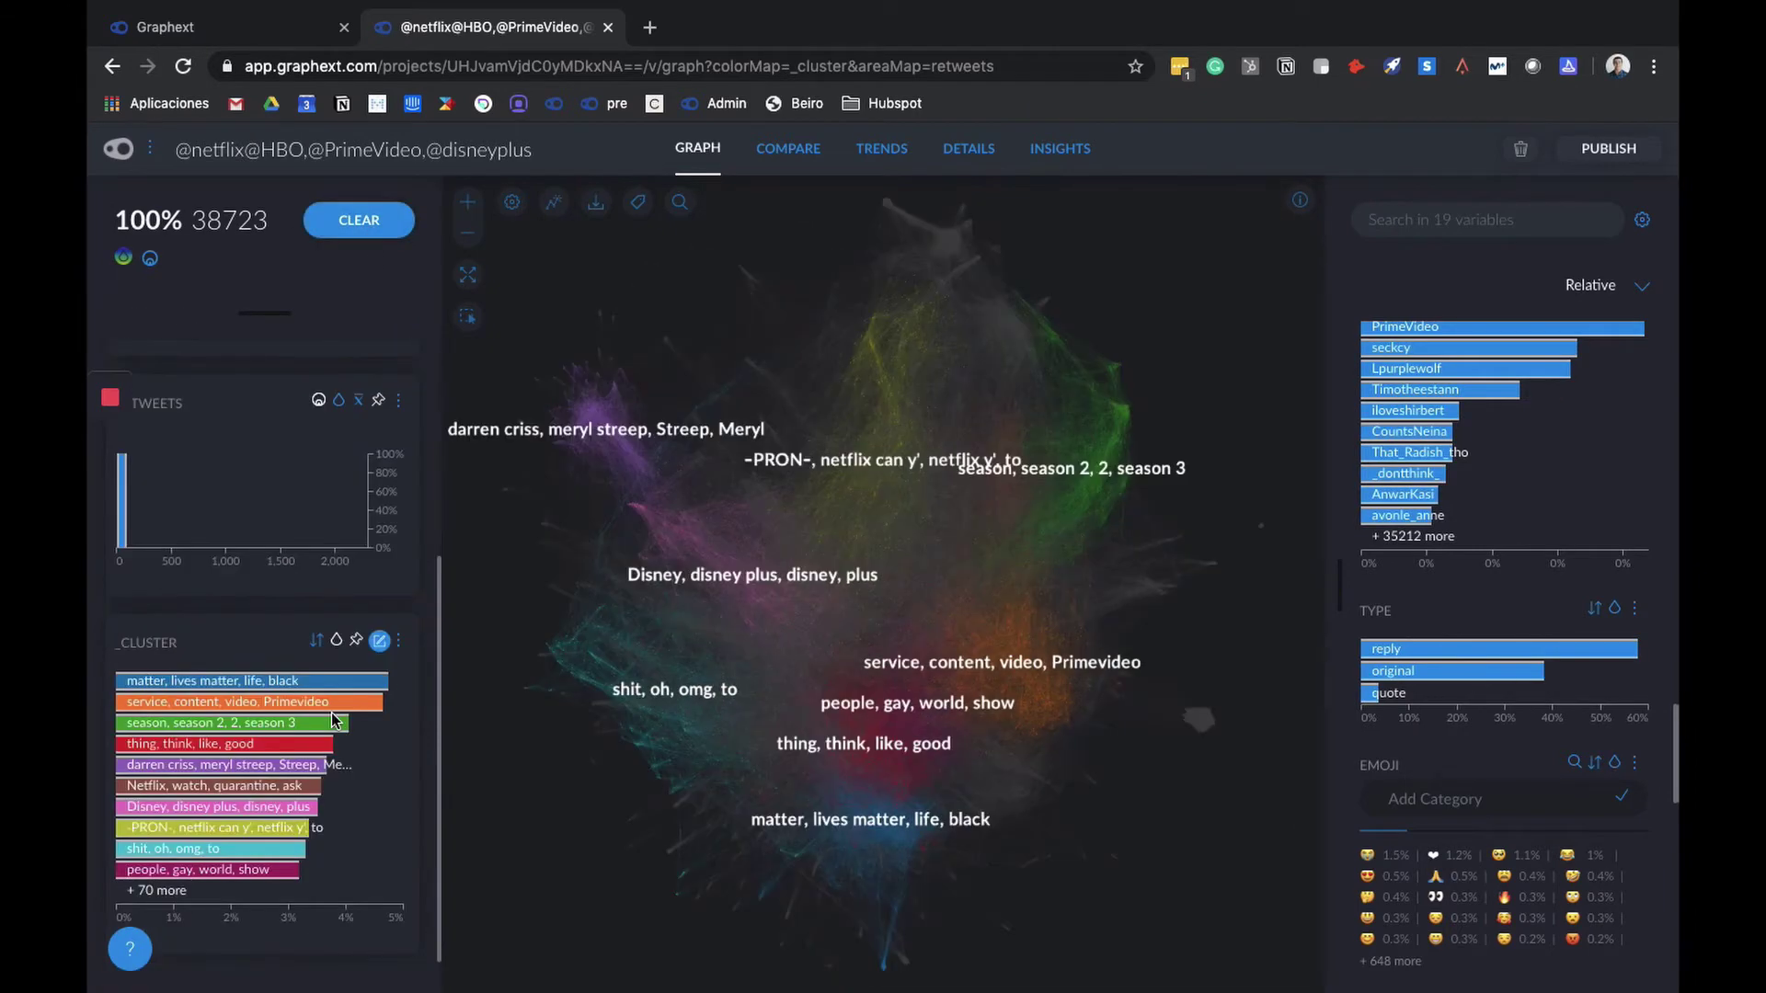
mouse_move(267, 792)
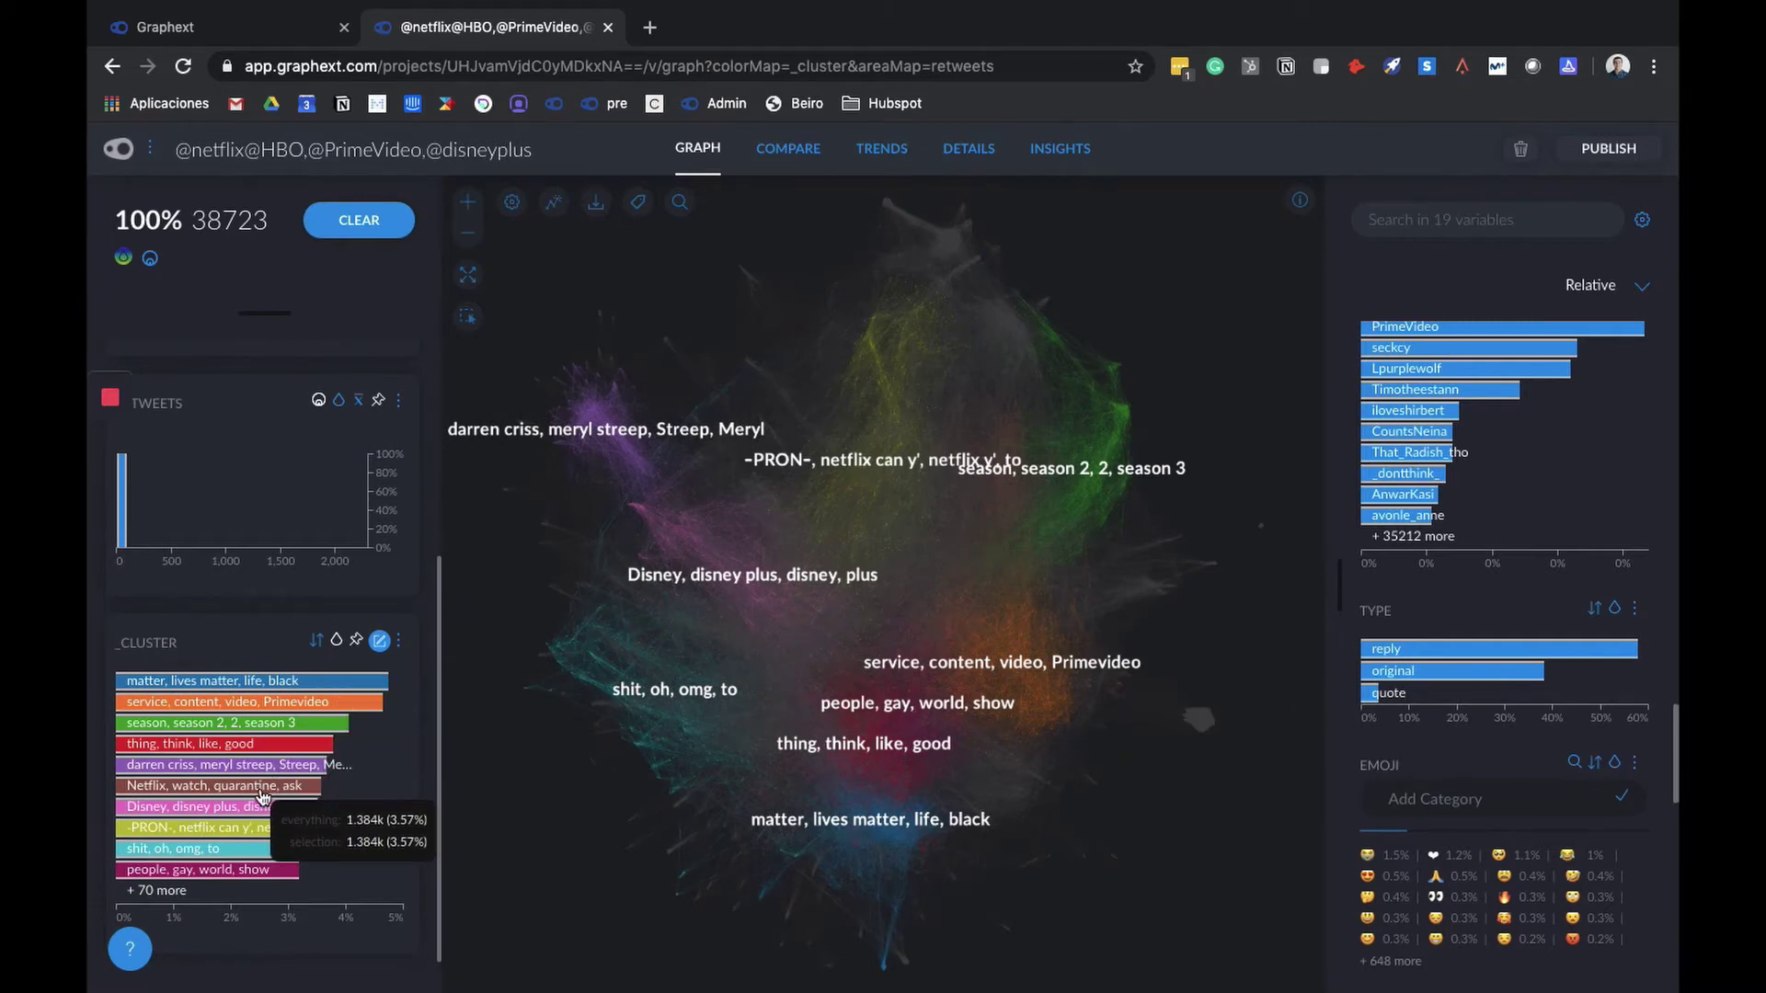
click(264, 792)
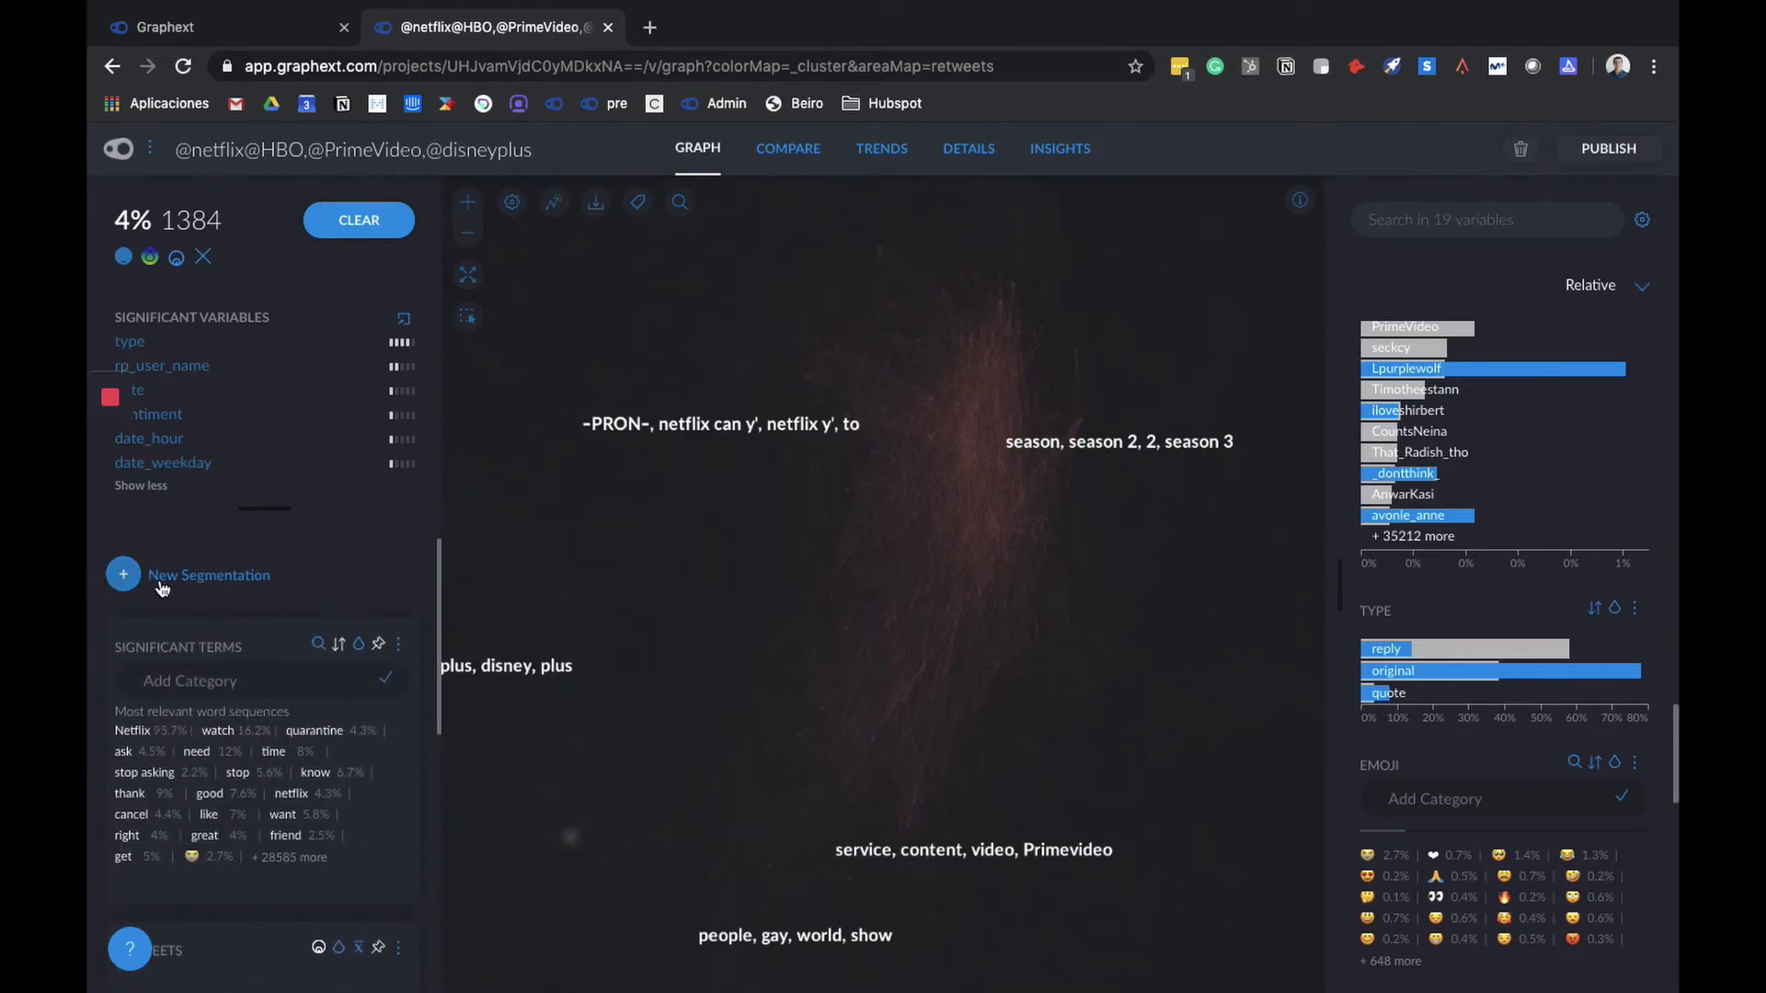
Step: Create an automatic segmentation named clusters_2 from the selected tweets
click(196, 587)
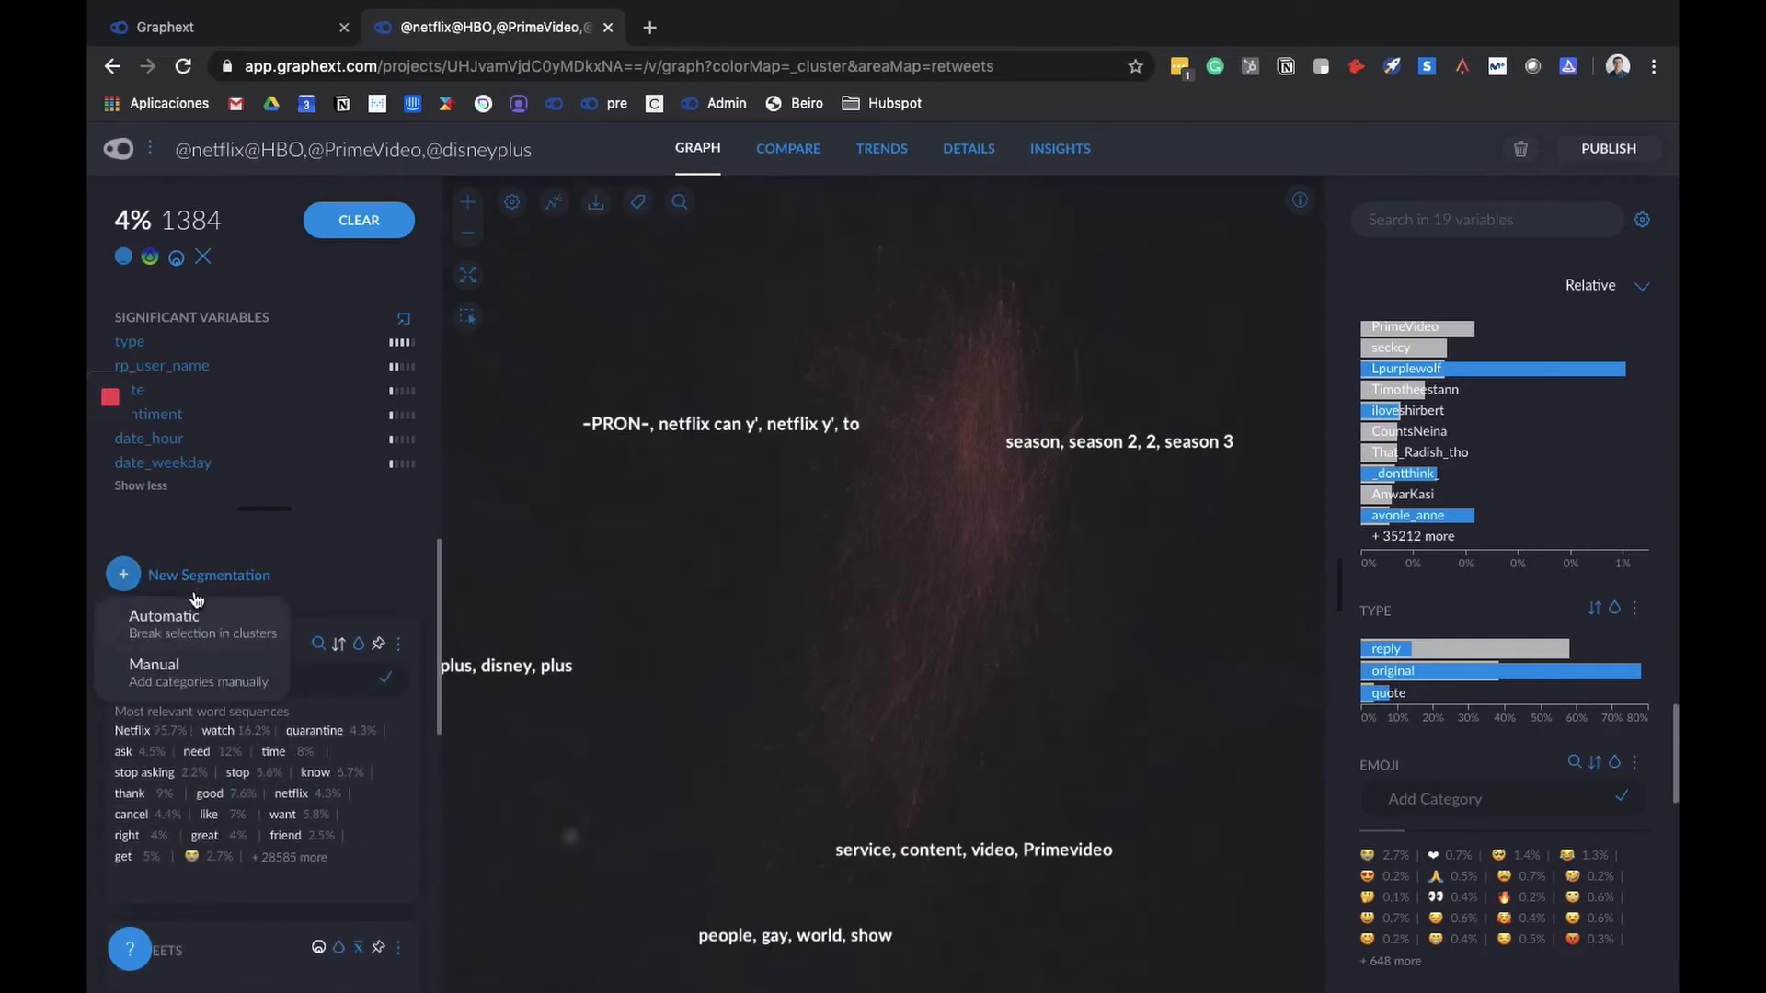
click(235, 637)
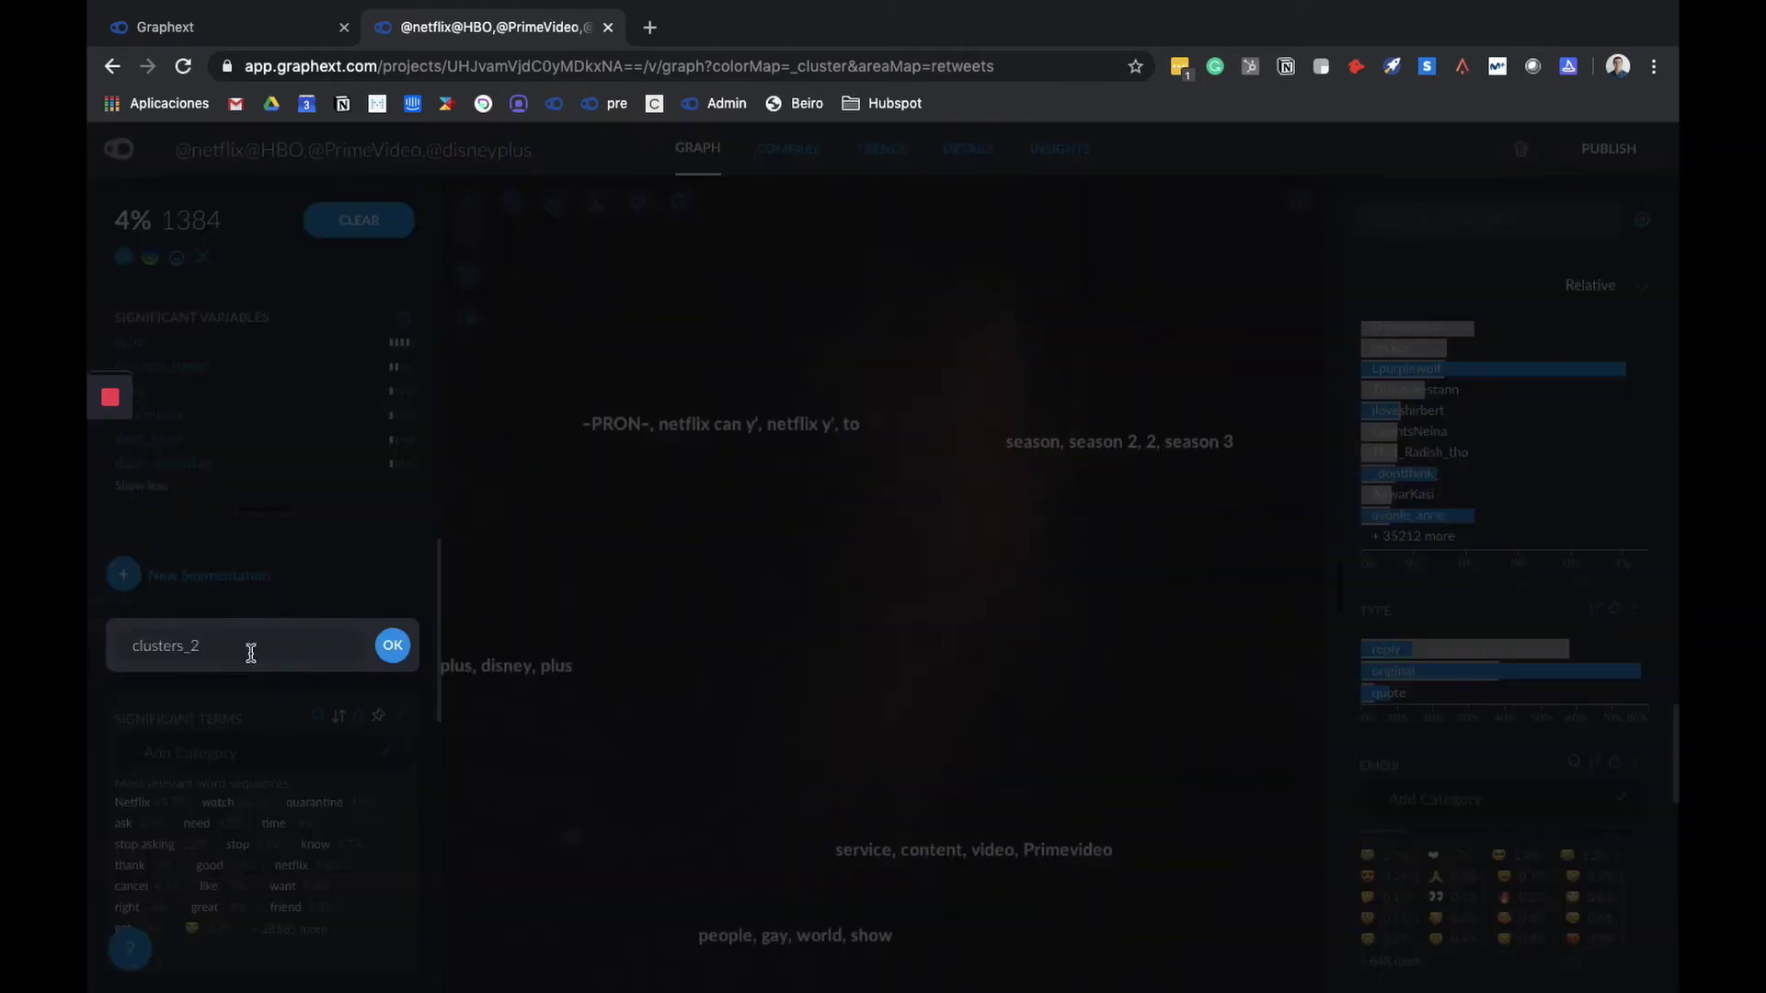
click(394, 648)
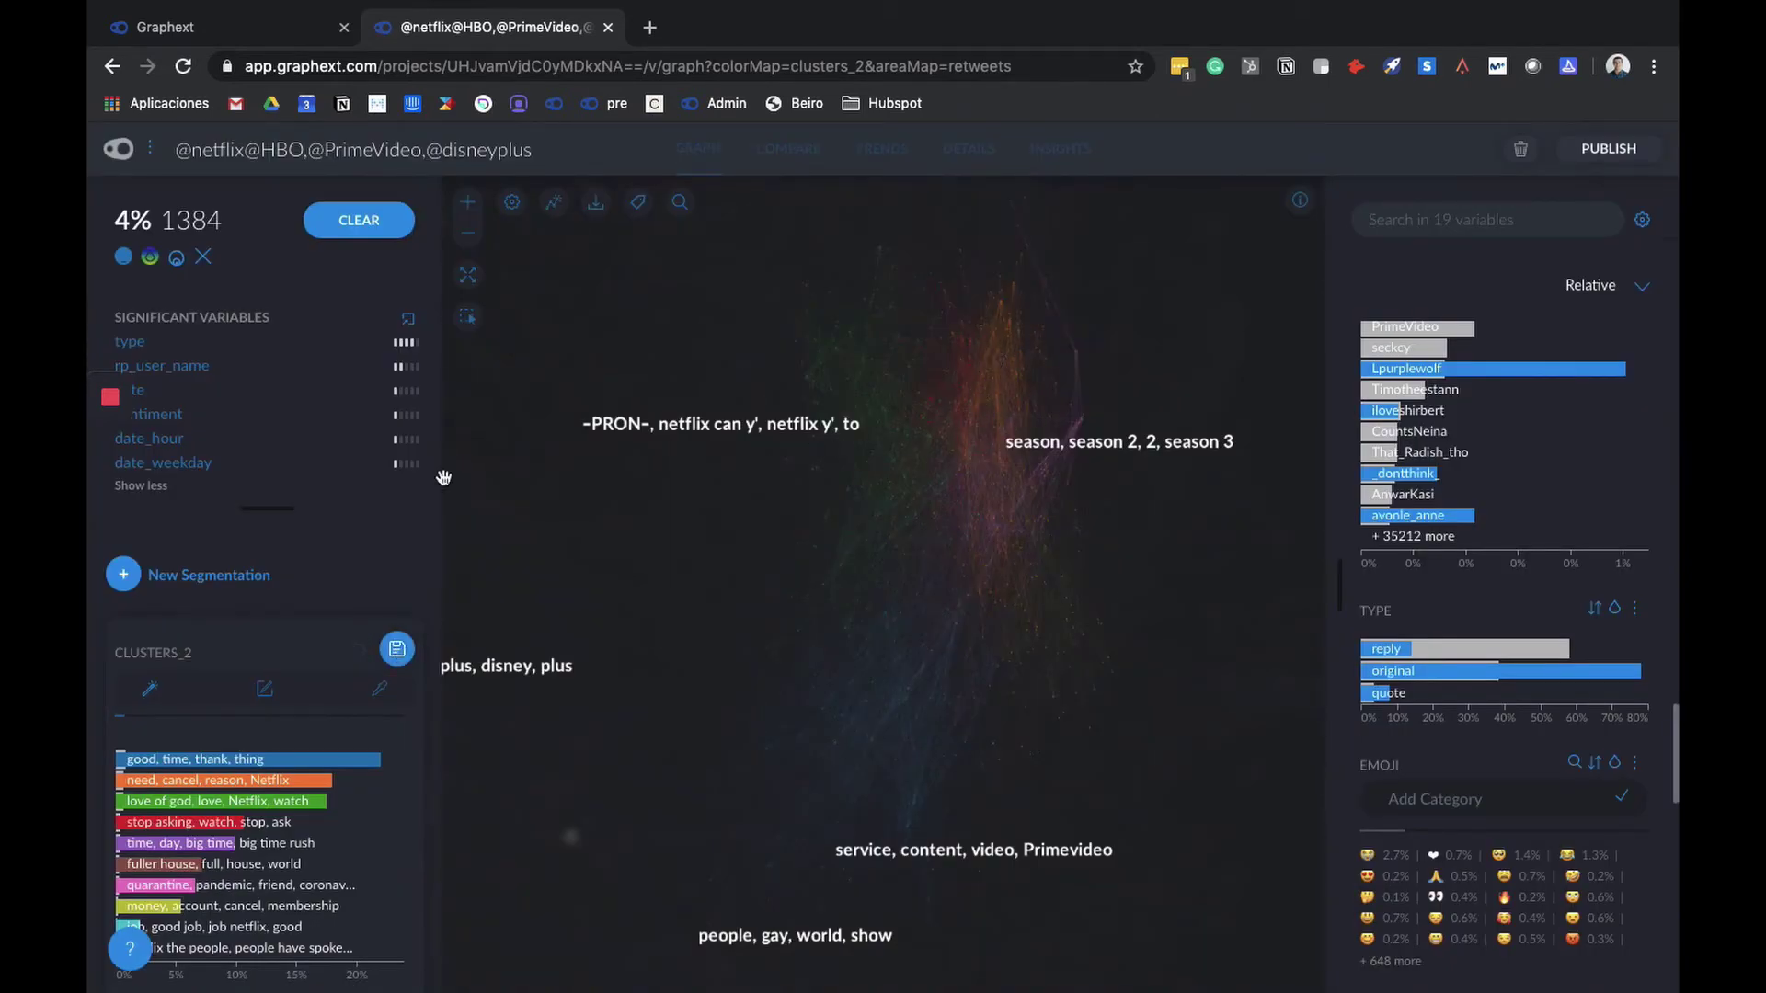
Step: Save the finished clusters_2 segmentation
scroll(276, 672, down, 2)
scroll(239, 643, up, 1)
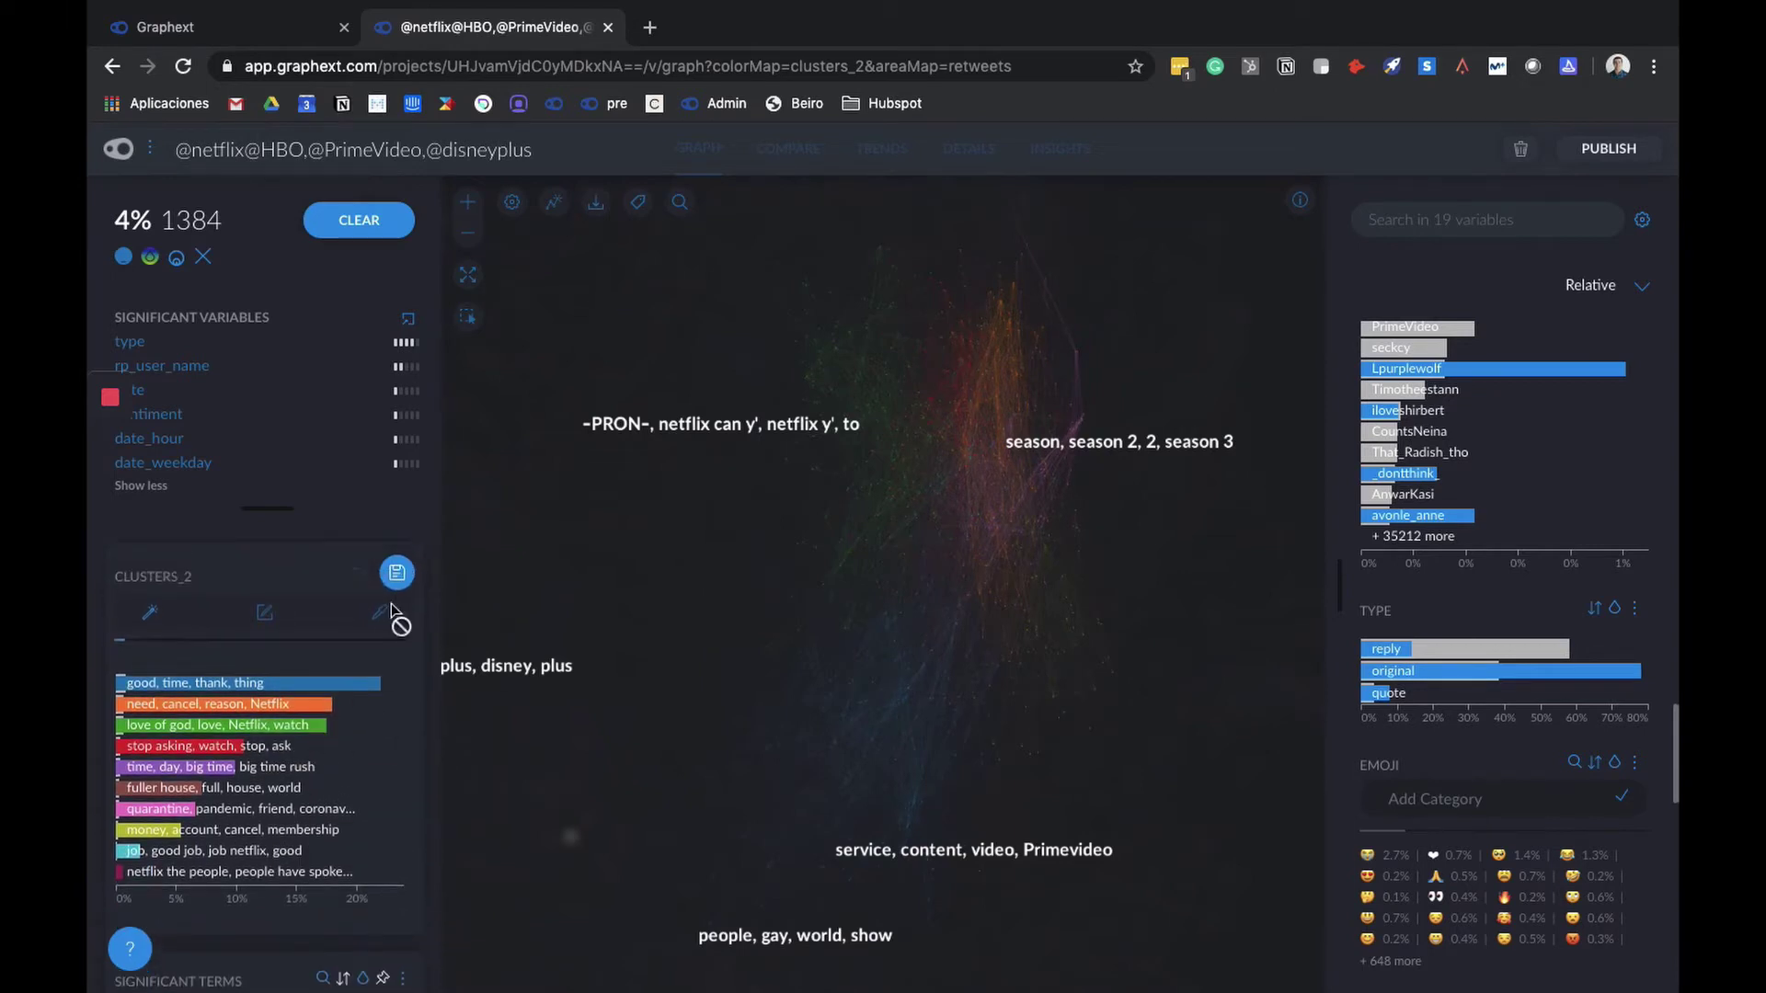
click(189, 593)
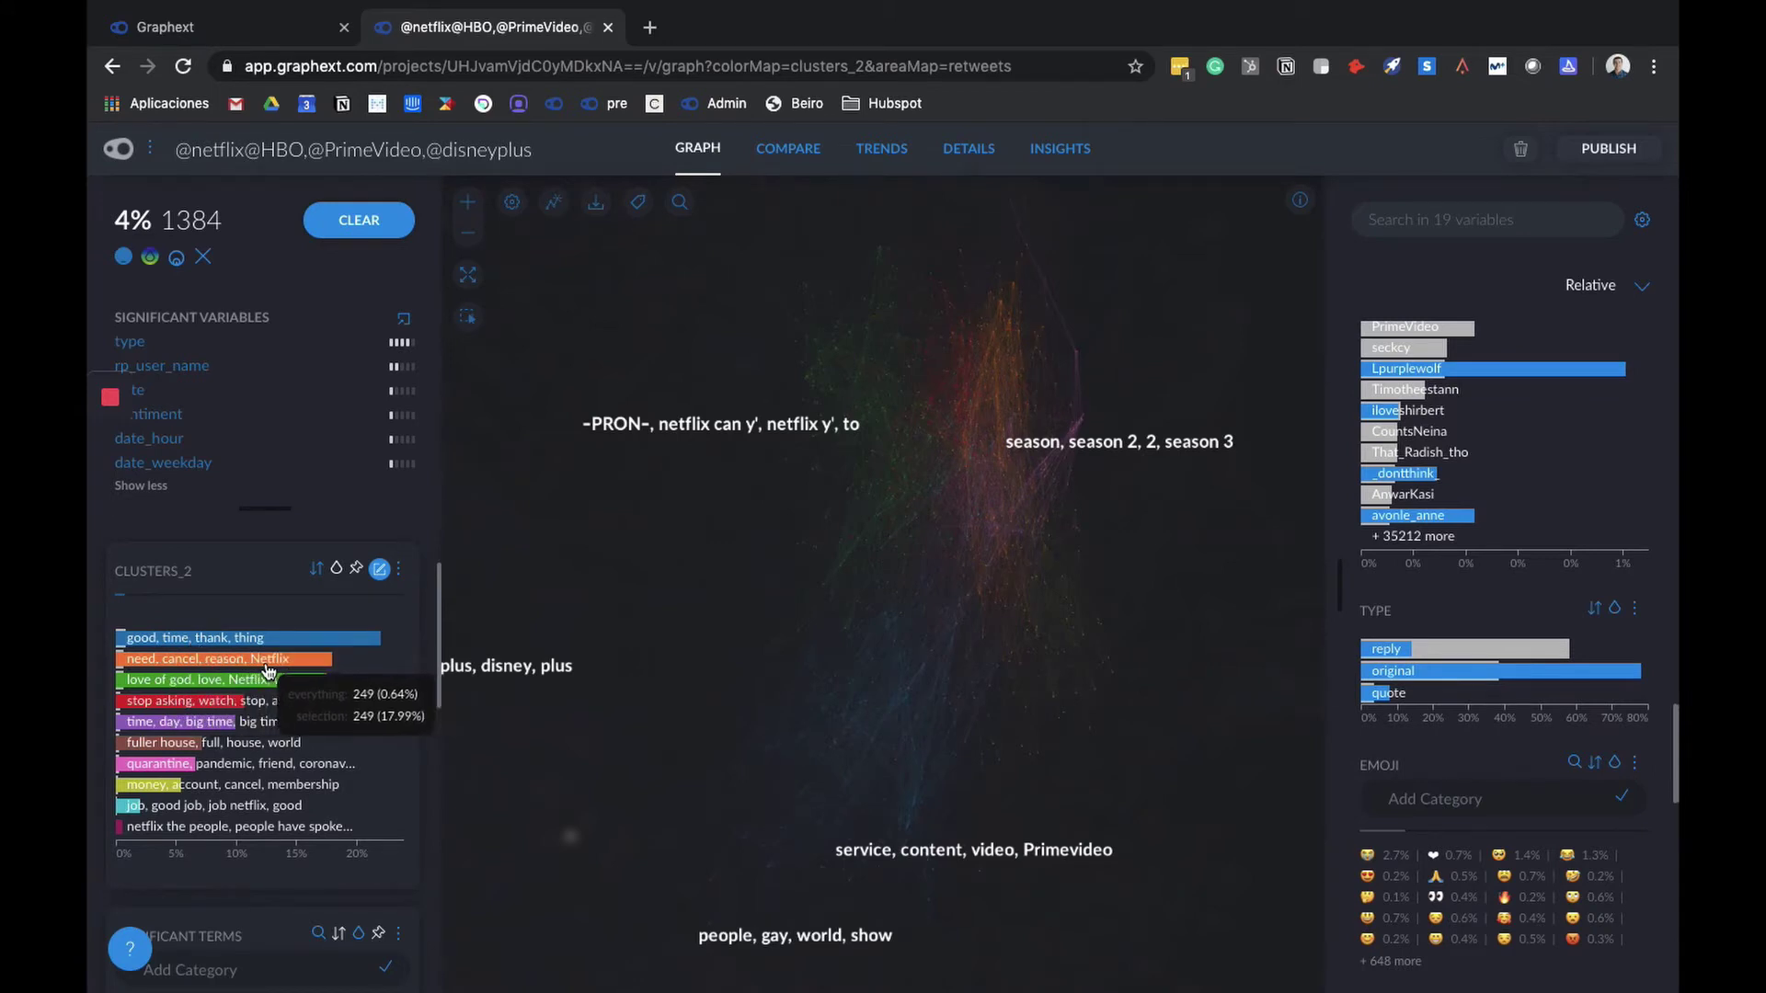
Step: Filter to the 148-tweet 'stop asking, watch, stop, ask' sub-cluster and browse its charts
scroll(266, 713, down, 1)
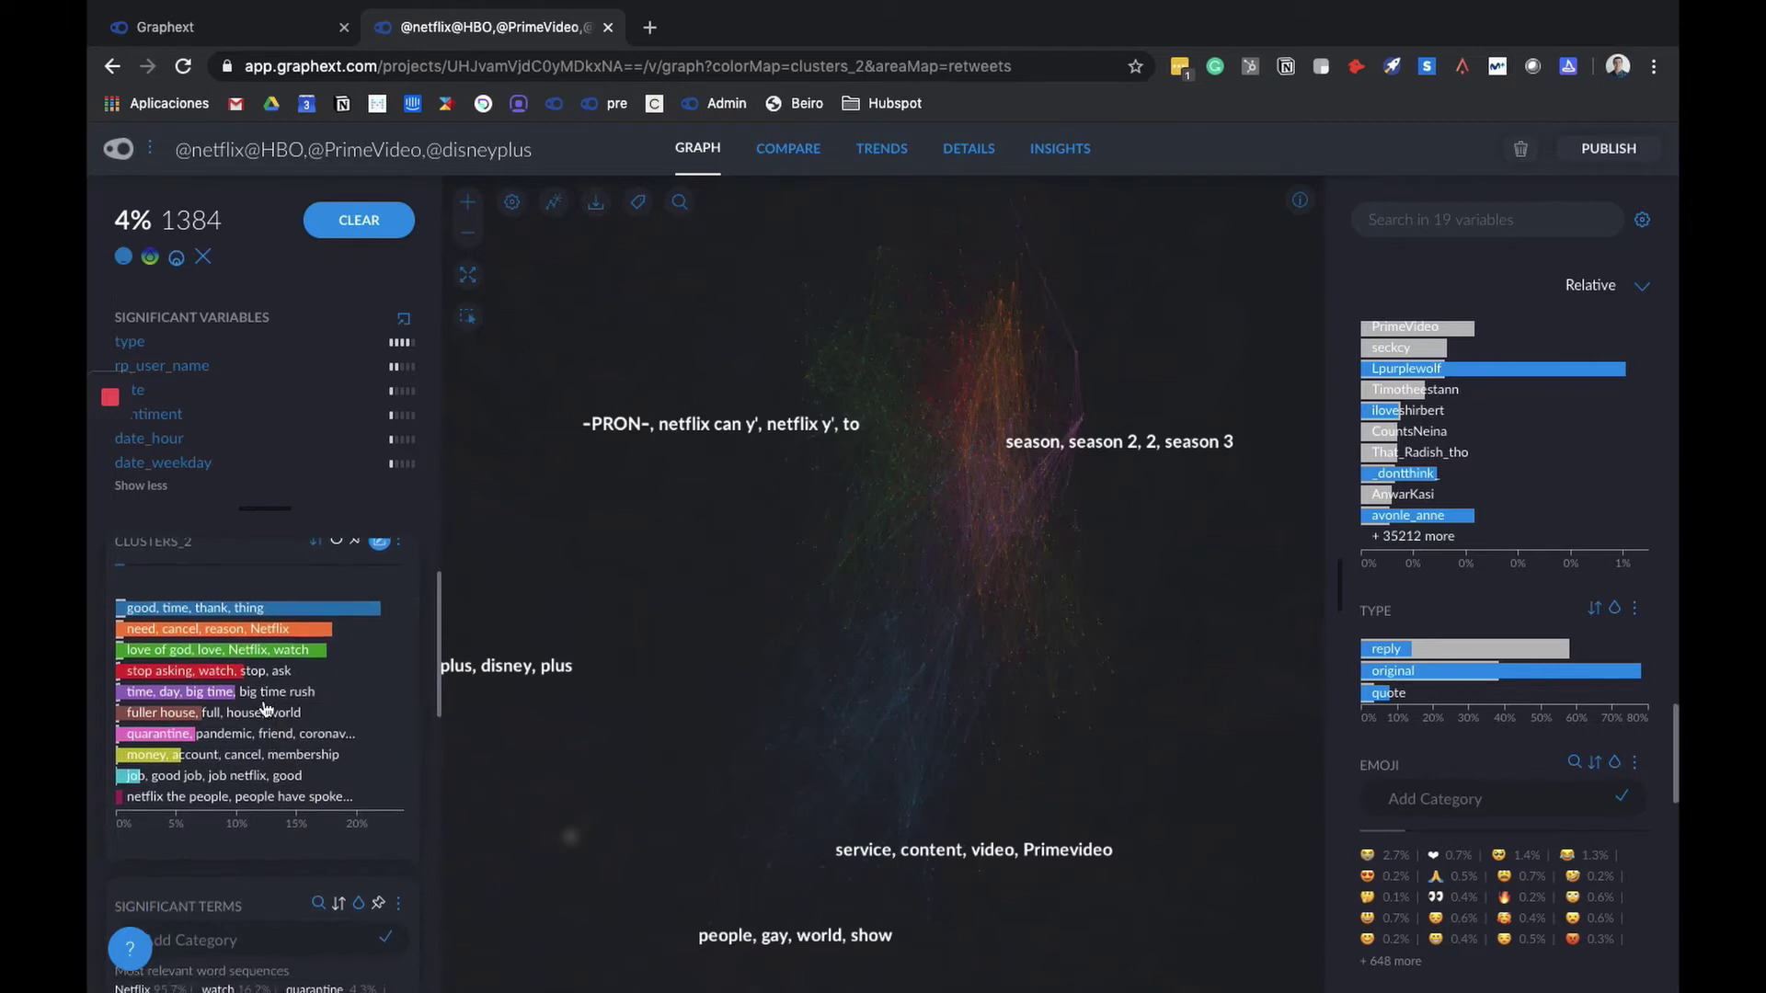
click(230, 670)
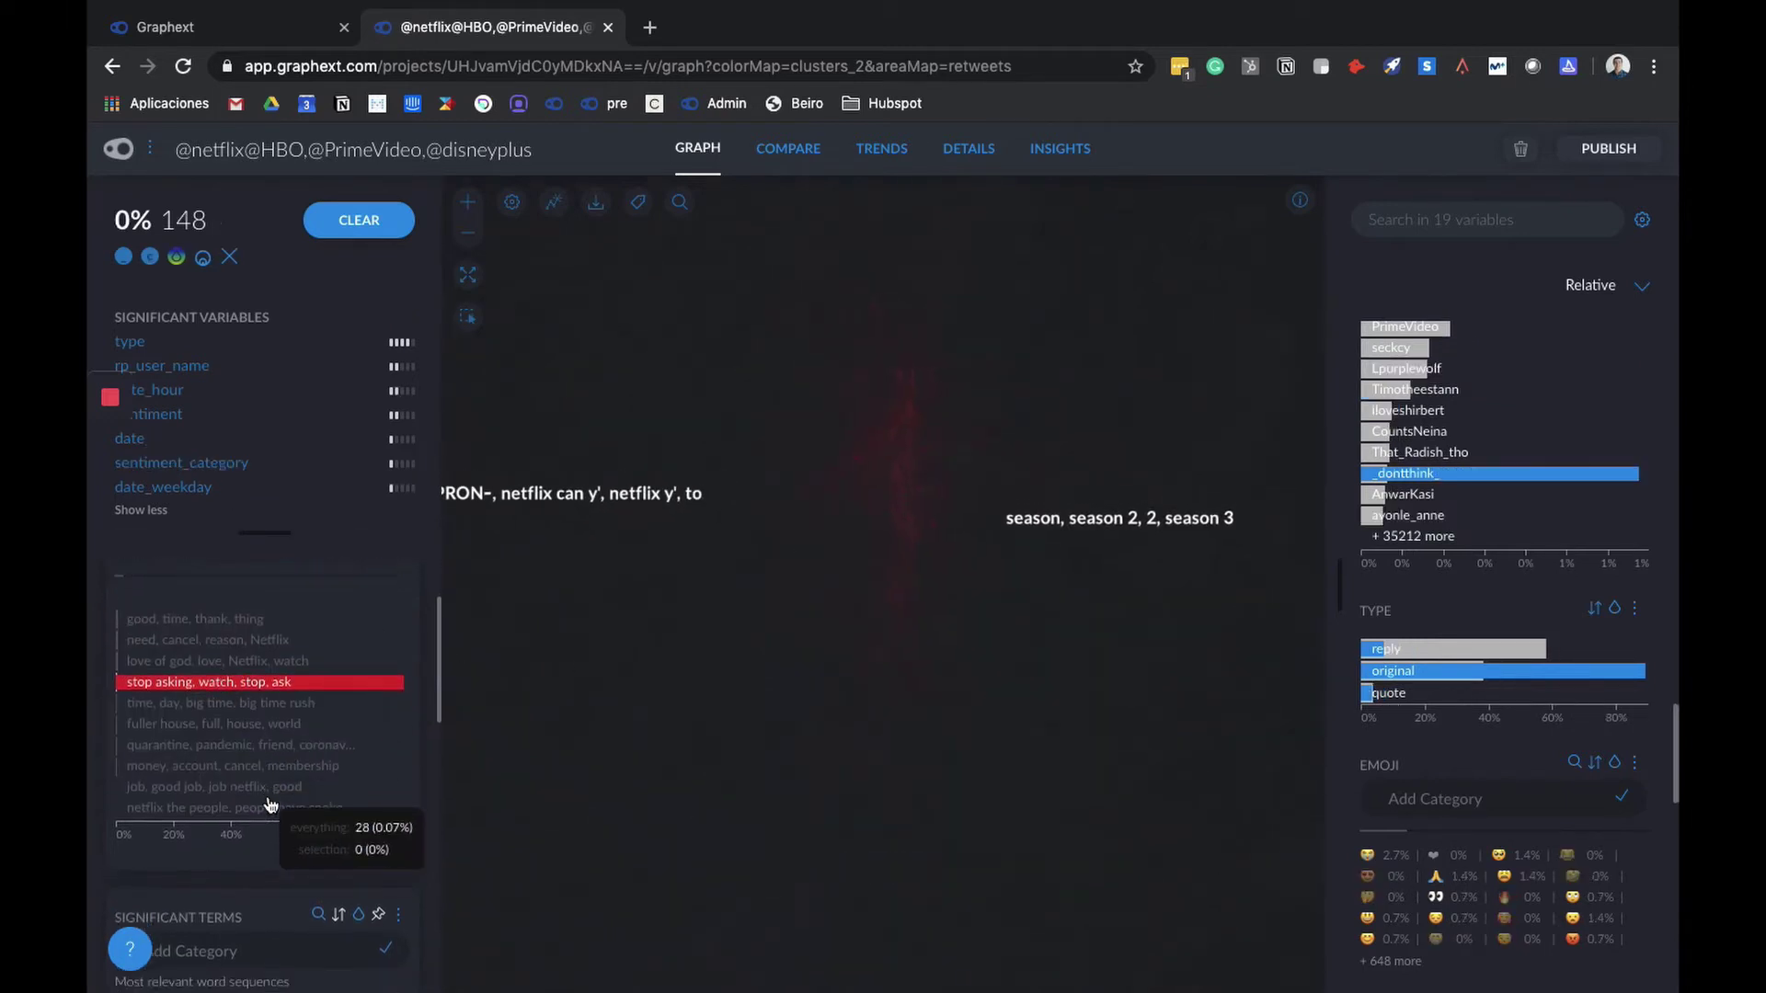
scroll(269, 797, down, 5)
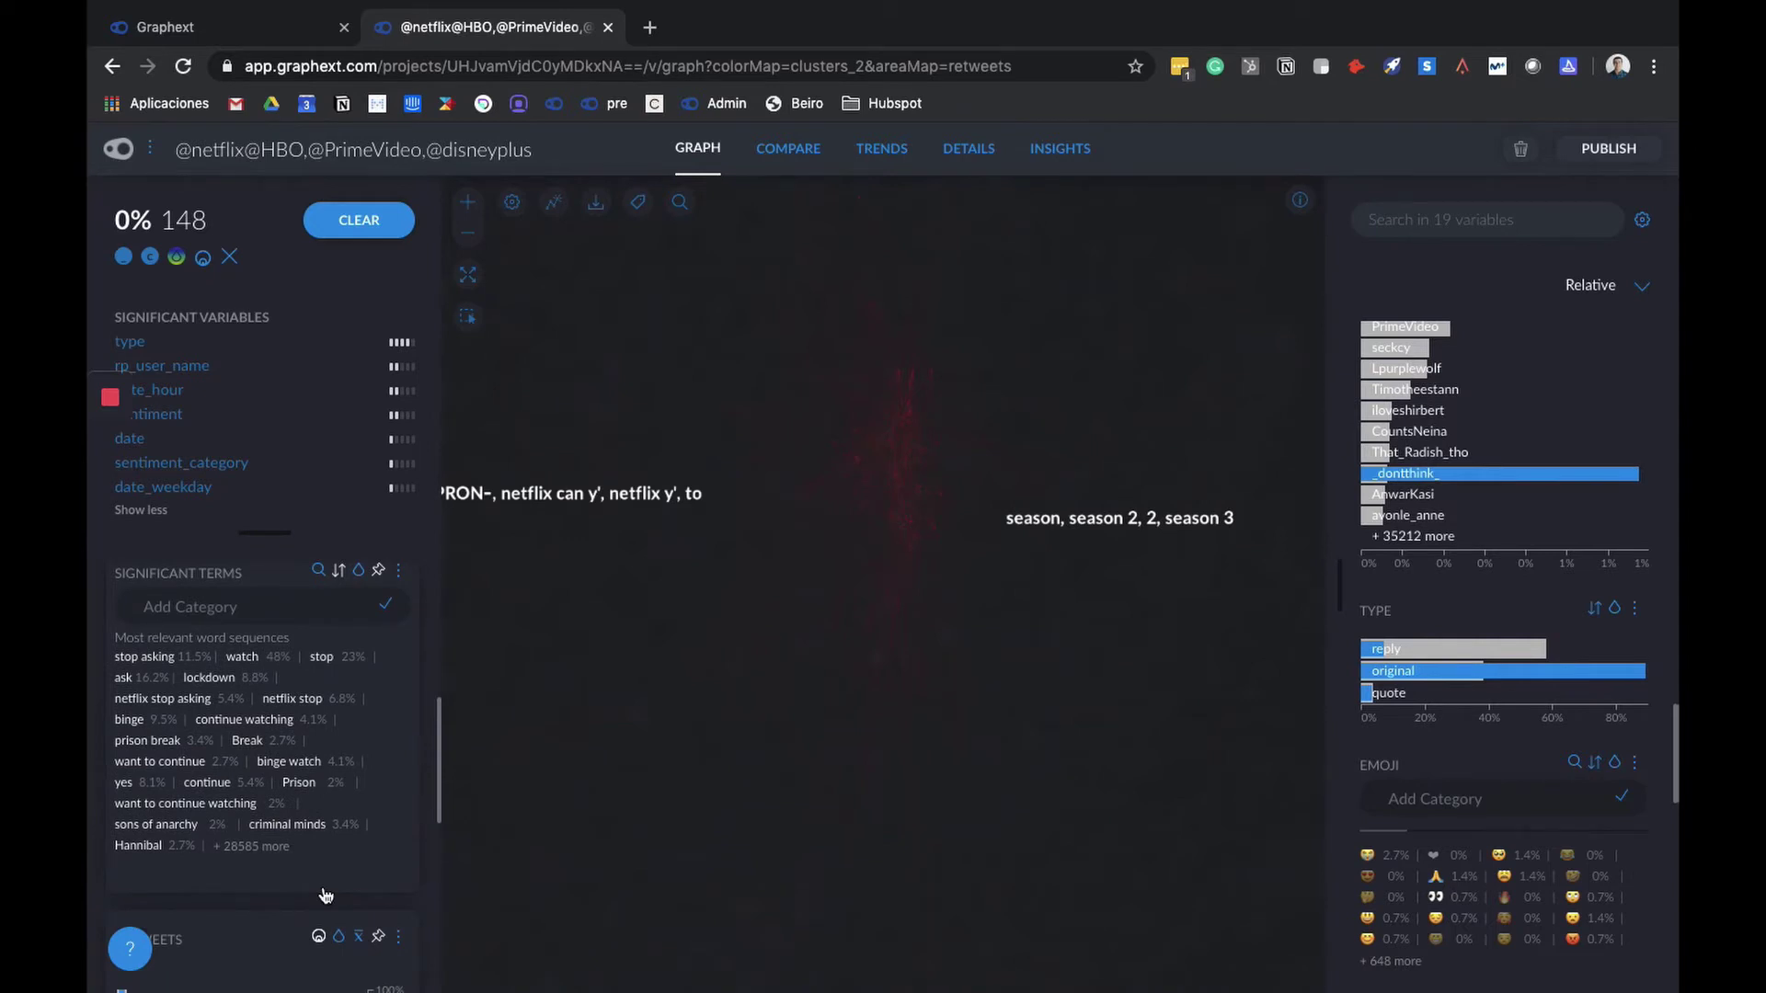
scroll(326, 895, up, 5)
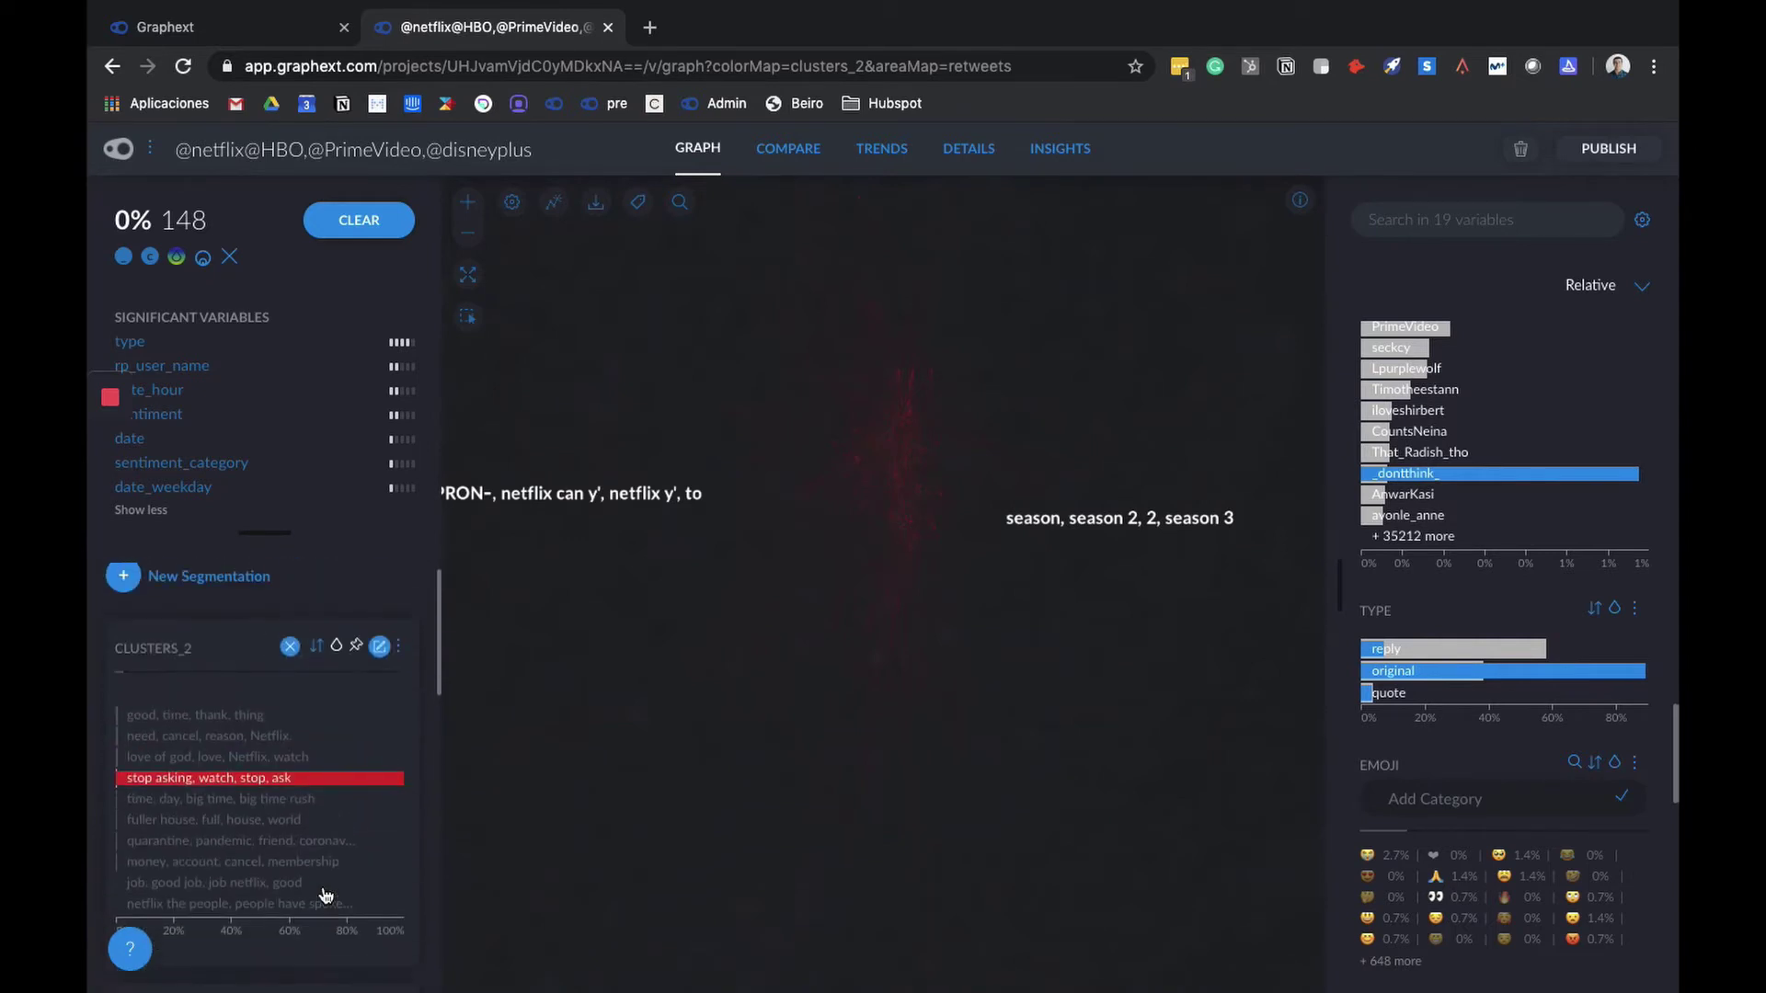
scroll(324, 881, down, 1)
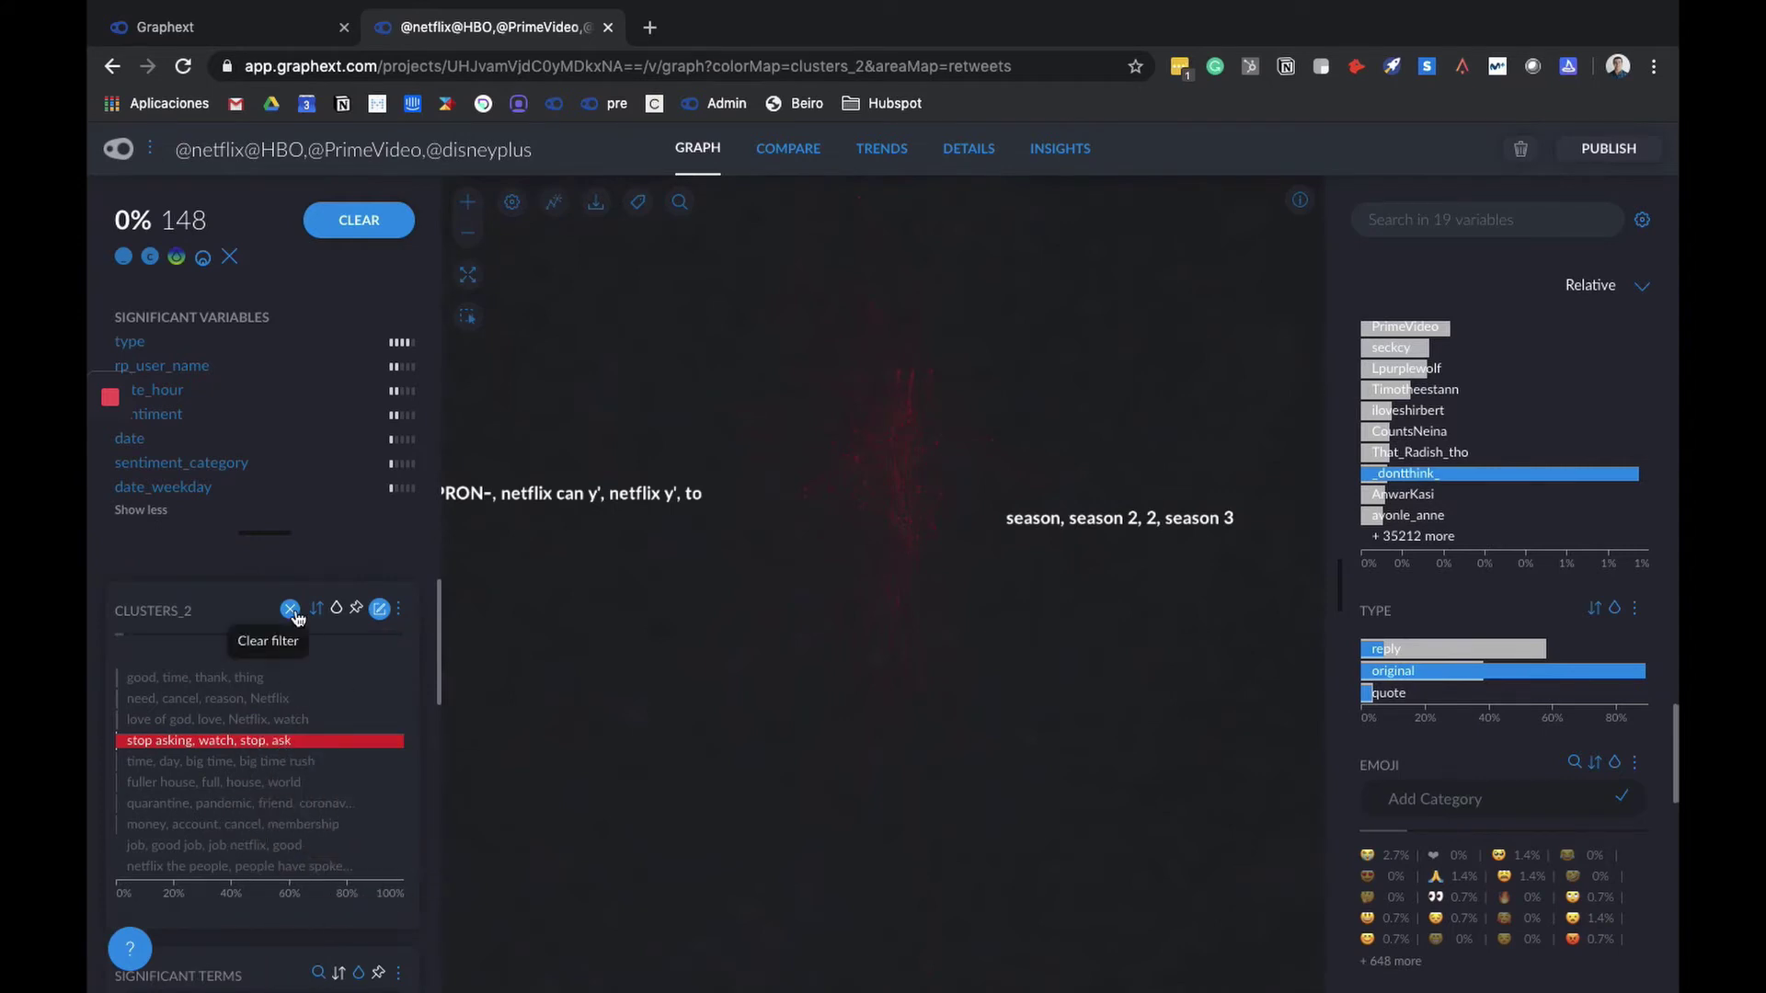
scroll(302, 726, down, 10)
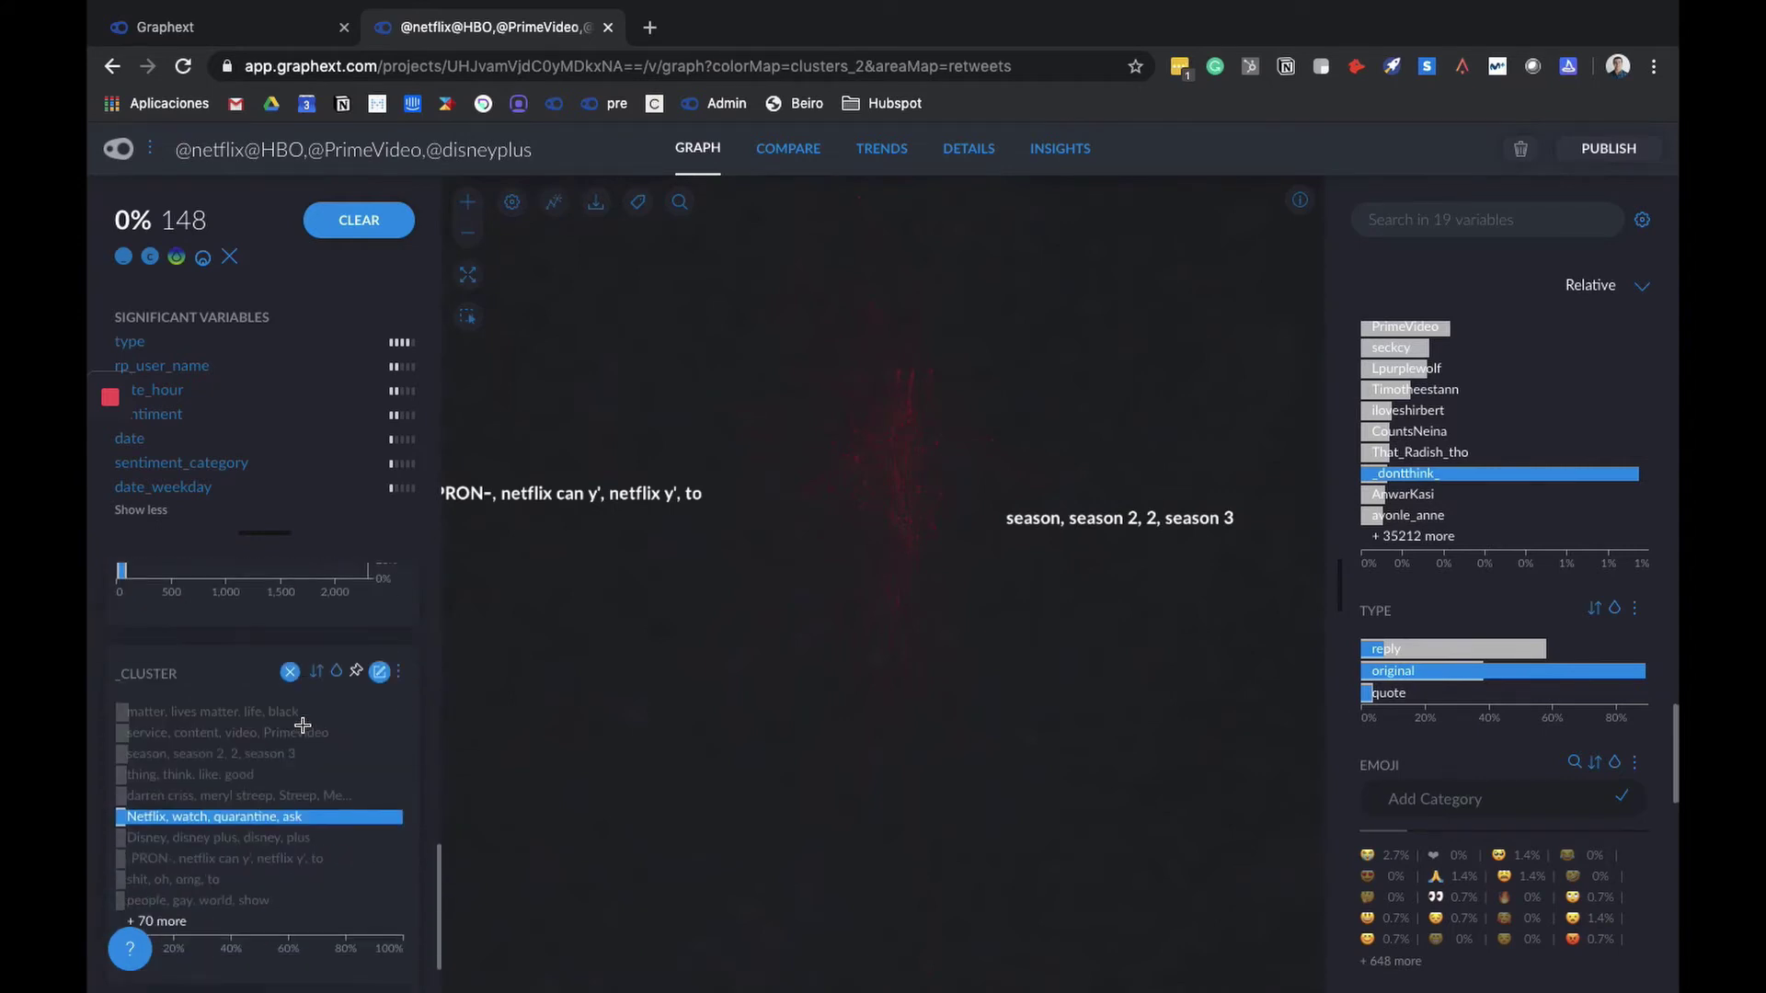
scroll(294, 681, down, 2)
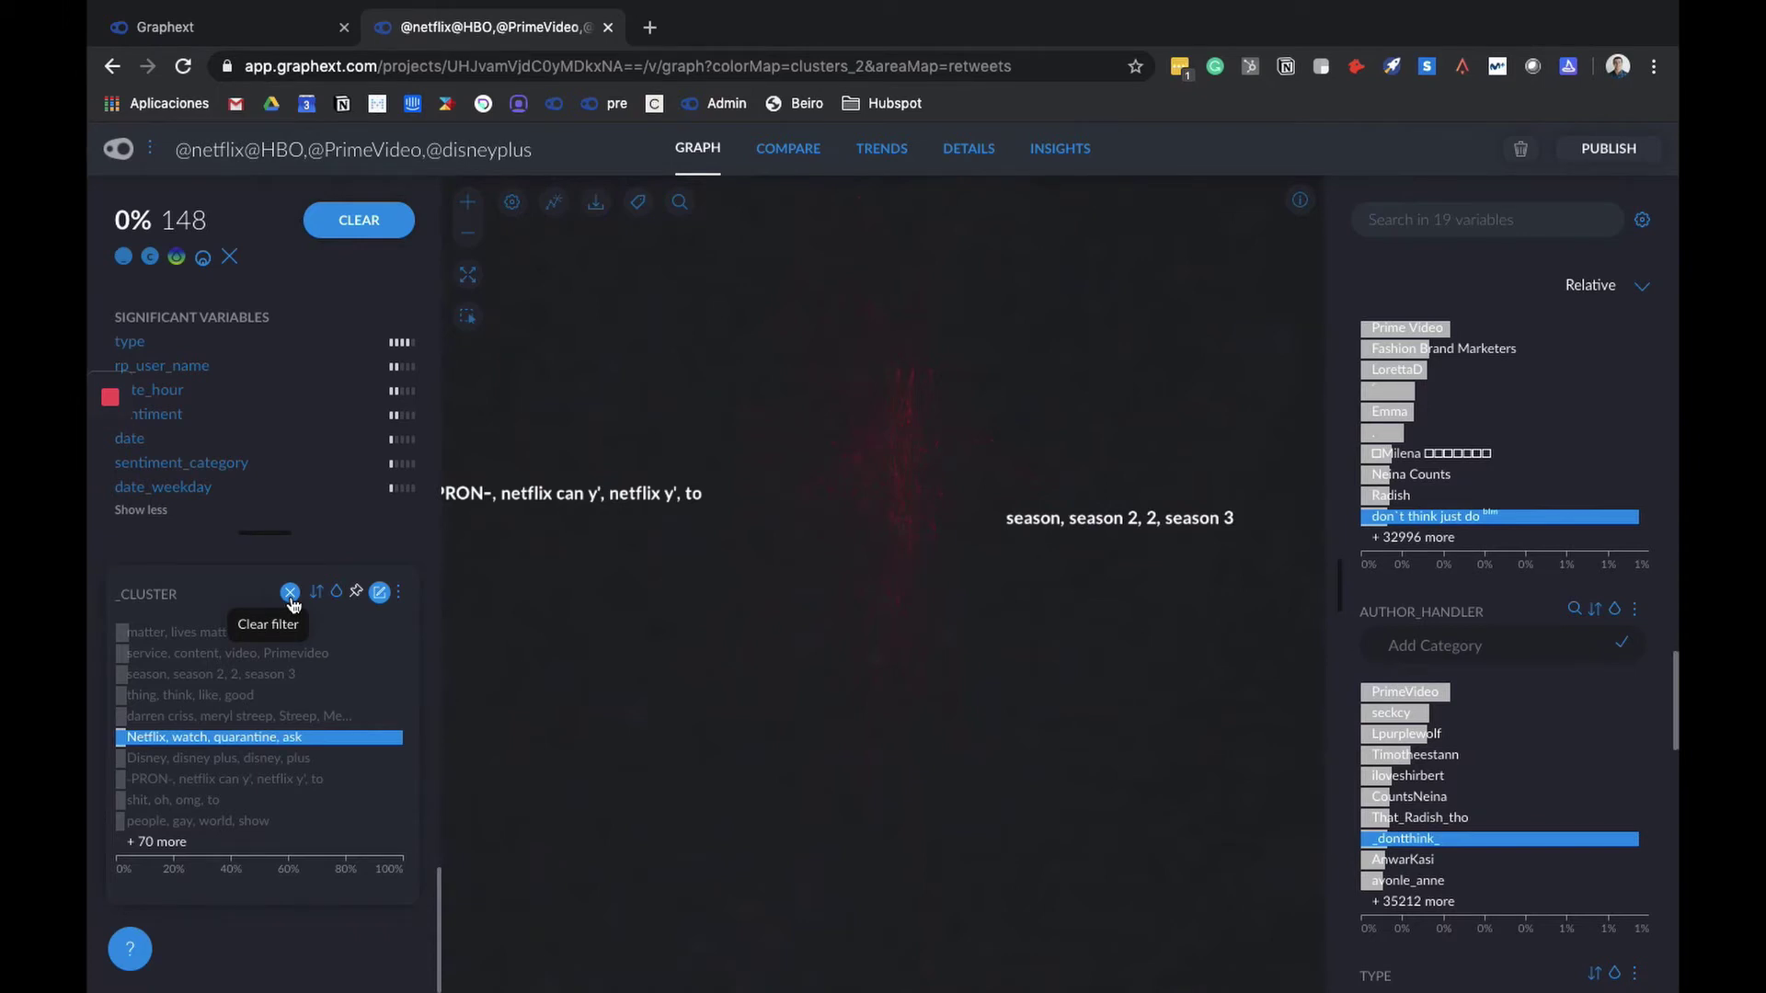
Step: Replace the filter with the 'service, content, video, Primevideo' cluster of 1,805 tweets
click(361, 229)
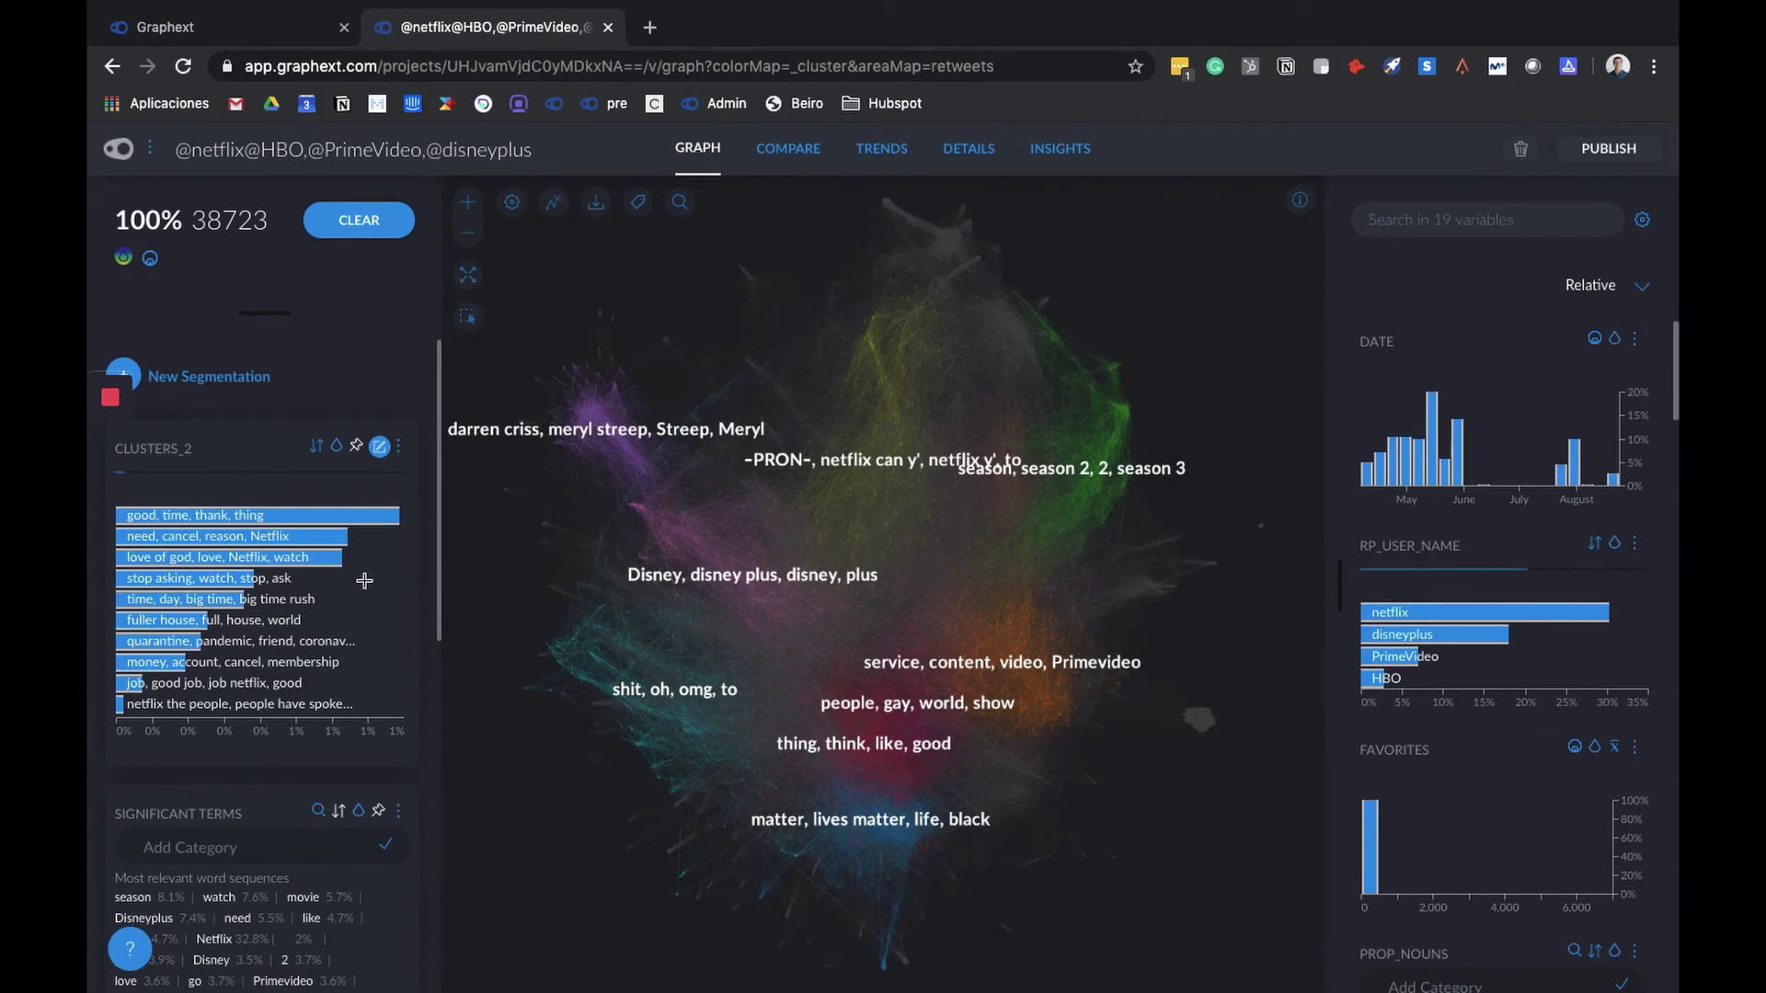
scroll(294, 706, down, 6)
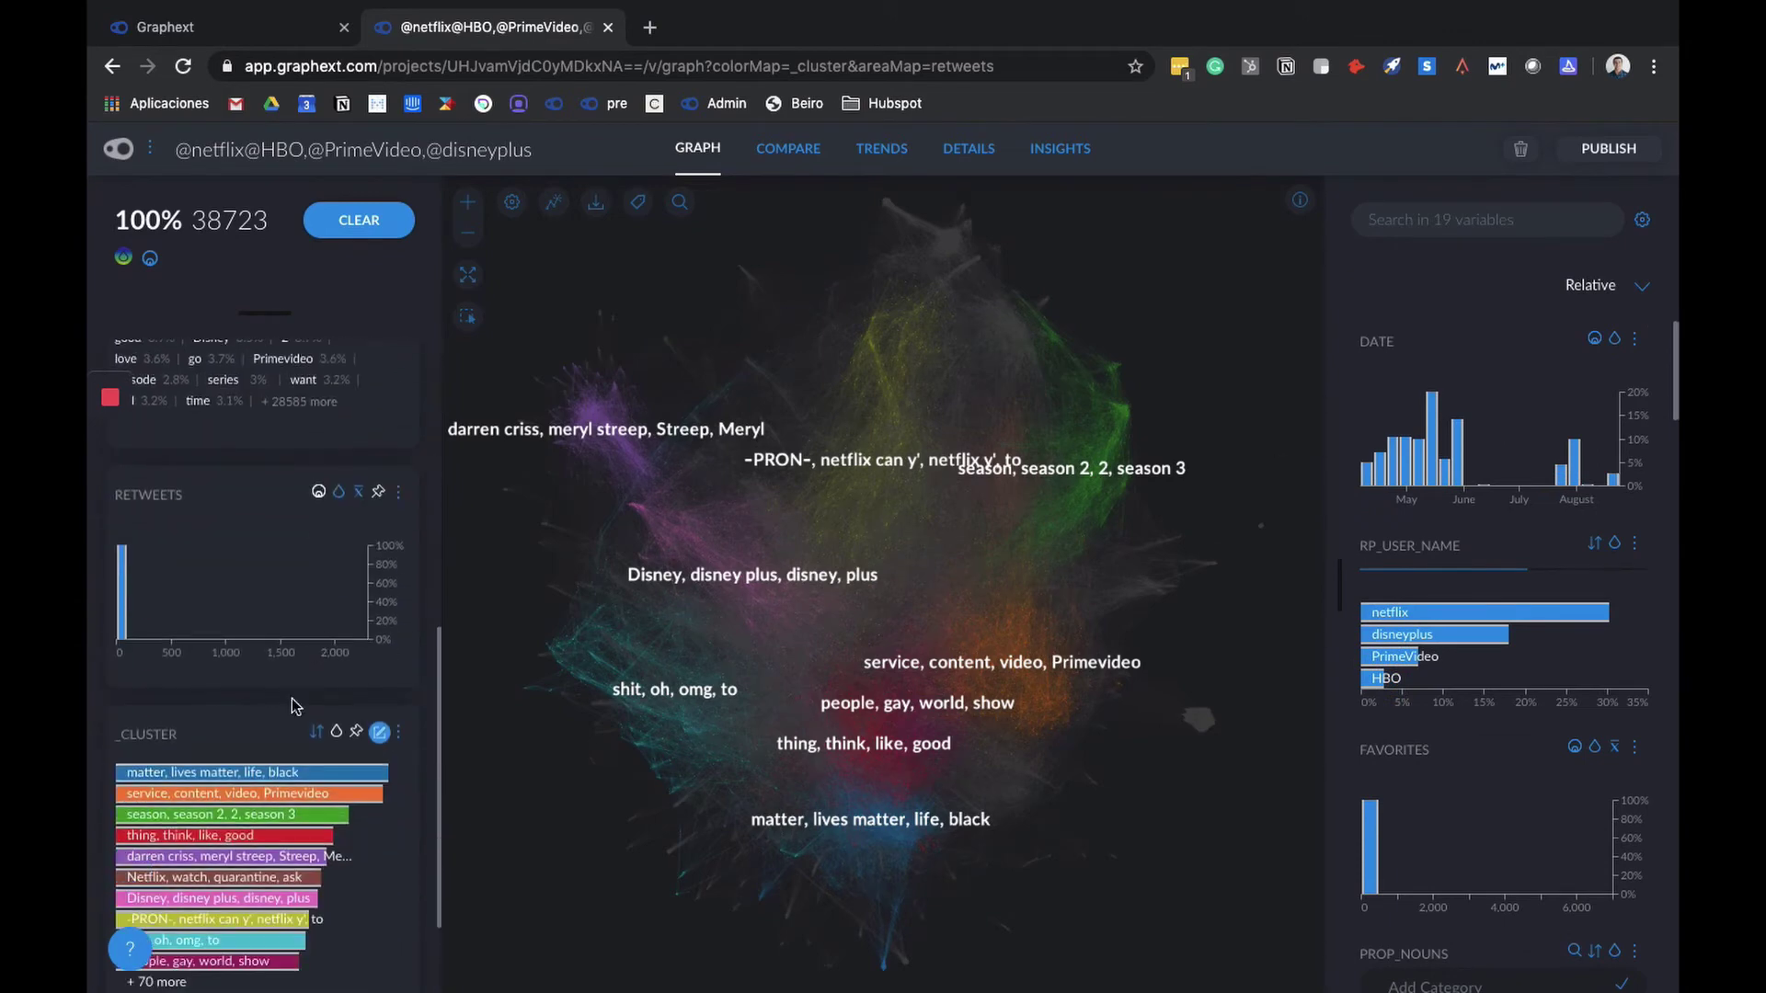
click(227, 797)
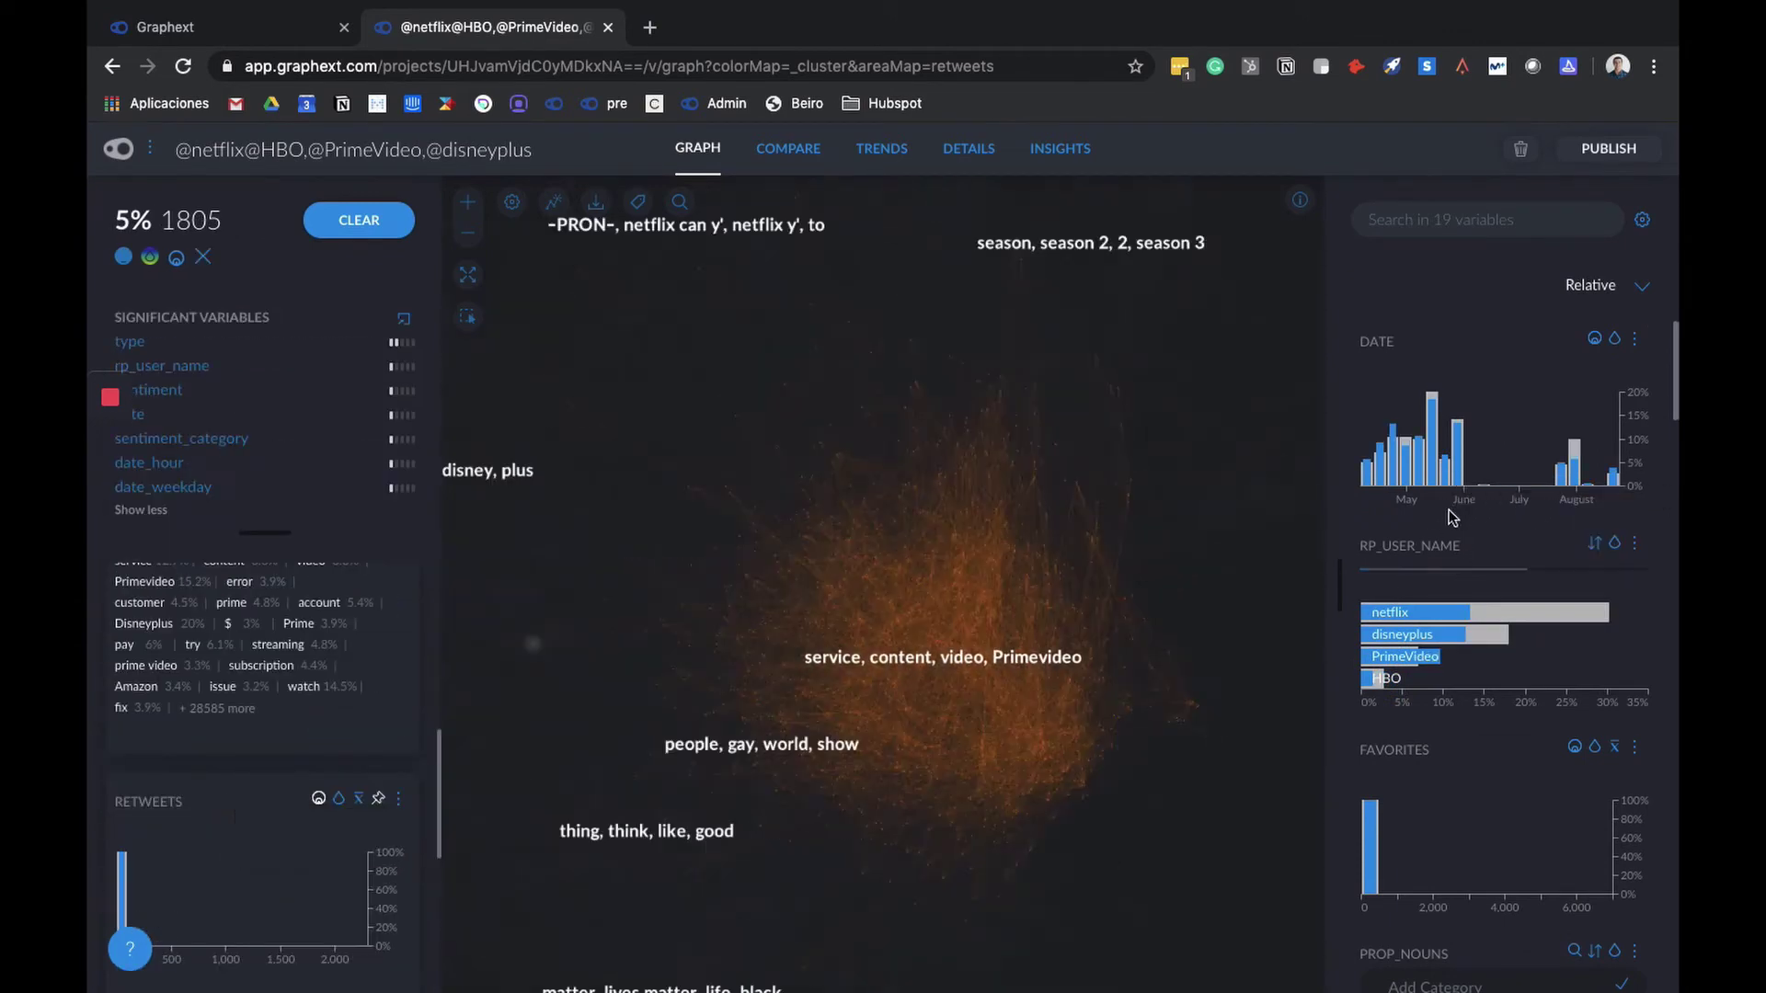
Step: Browse the cluster's variable charts down to the AUTHOR_NAME sort options
mouse_move(1411, 454)
scroll(287, 739, down, 5)
scroll(236, 681, down, 3)
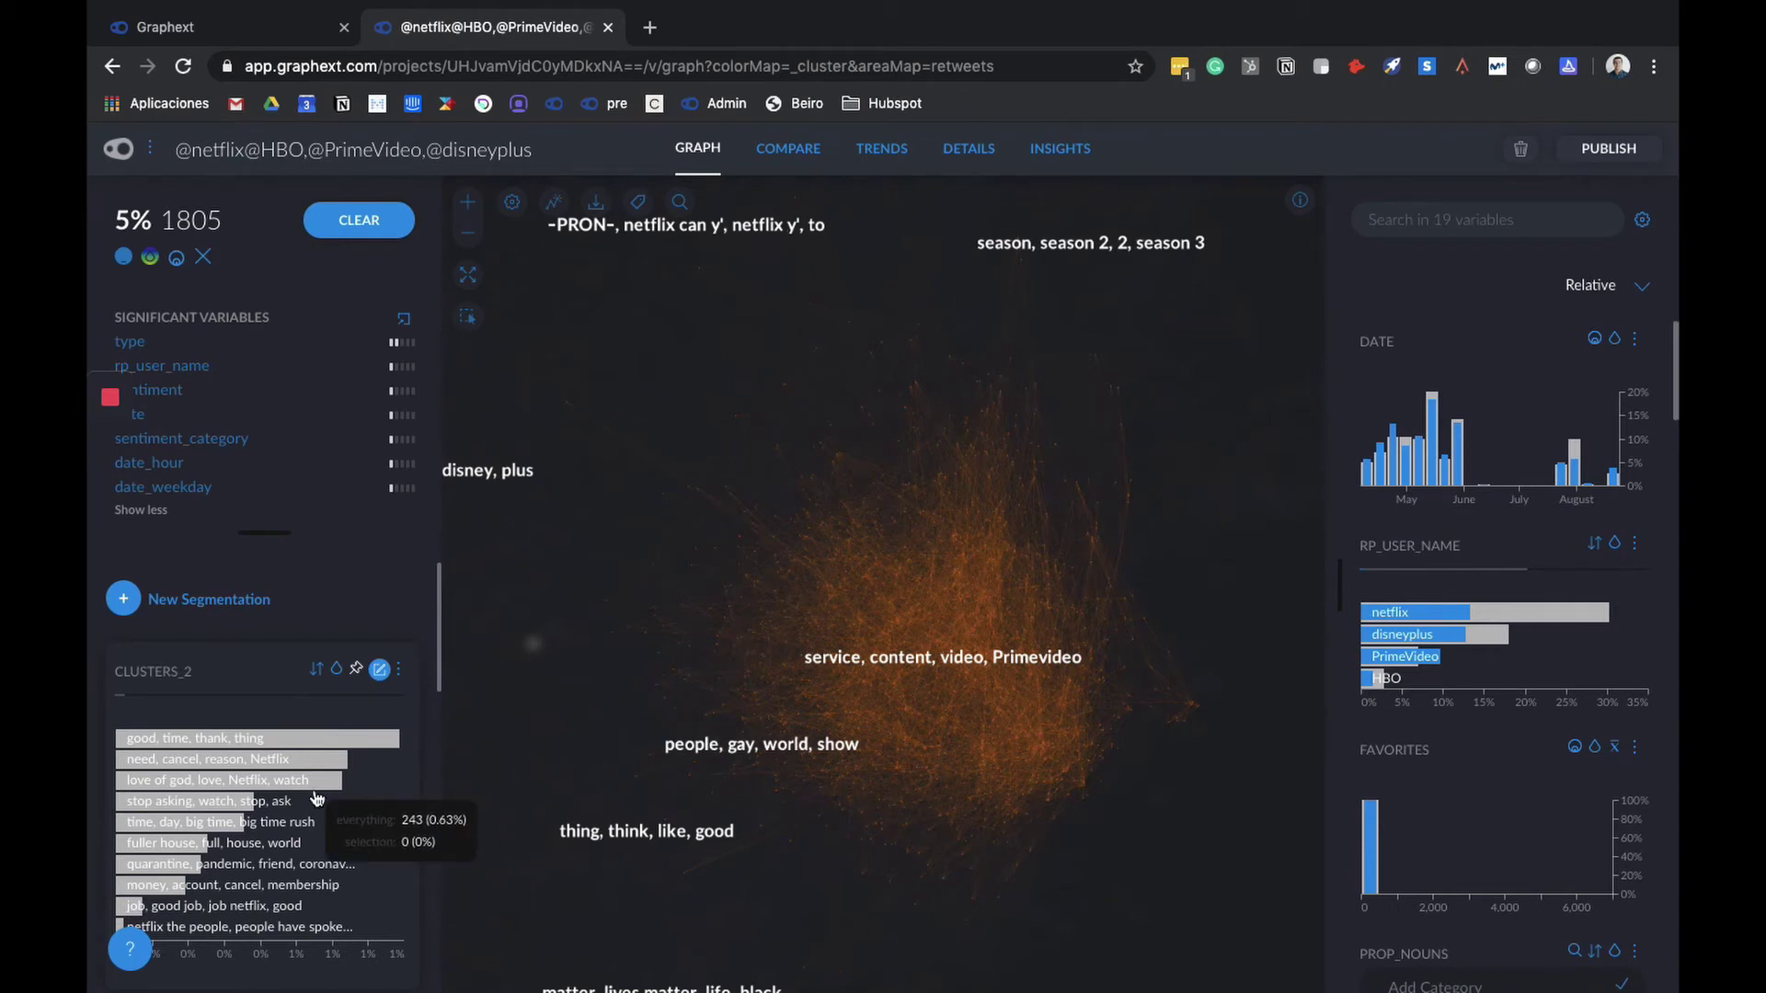
scroll(317, 797, down, 5)
scroll(317, 797, down, 3)
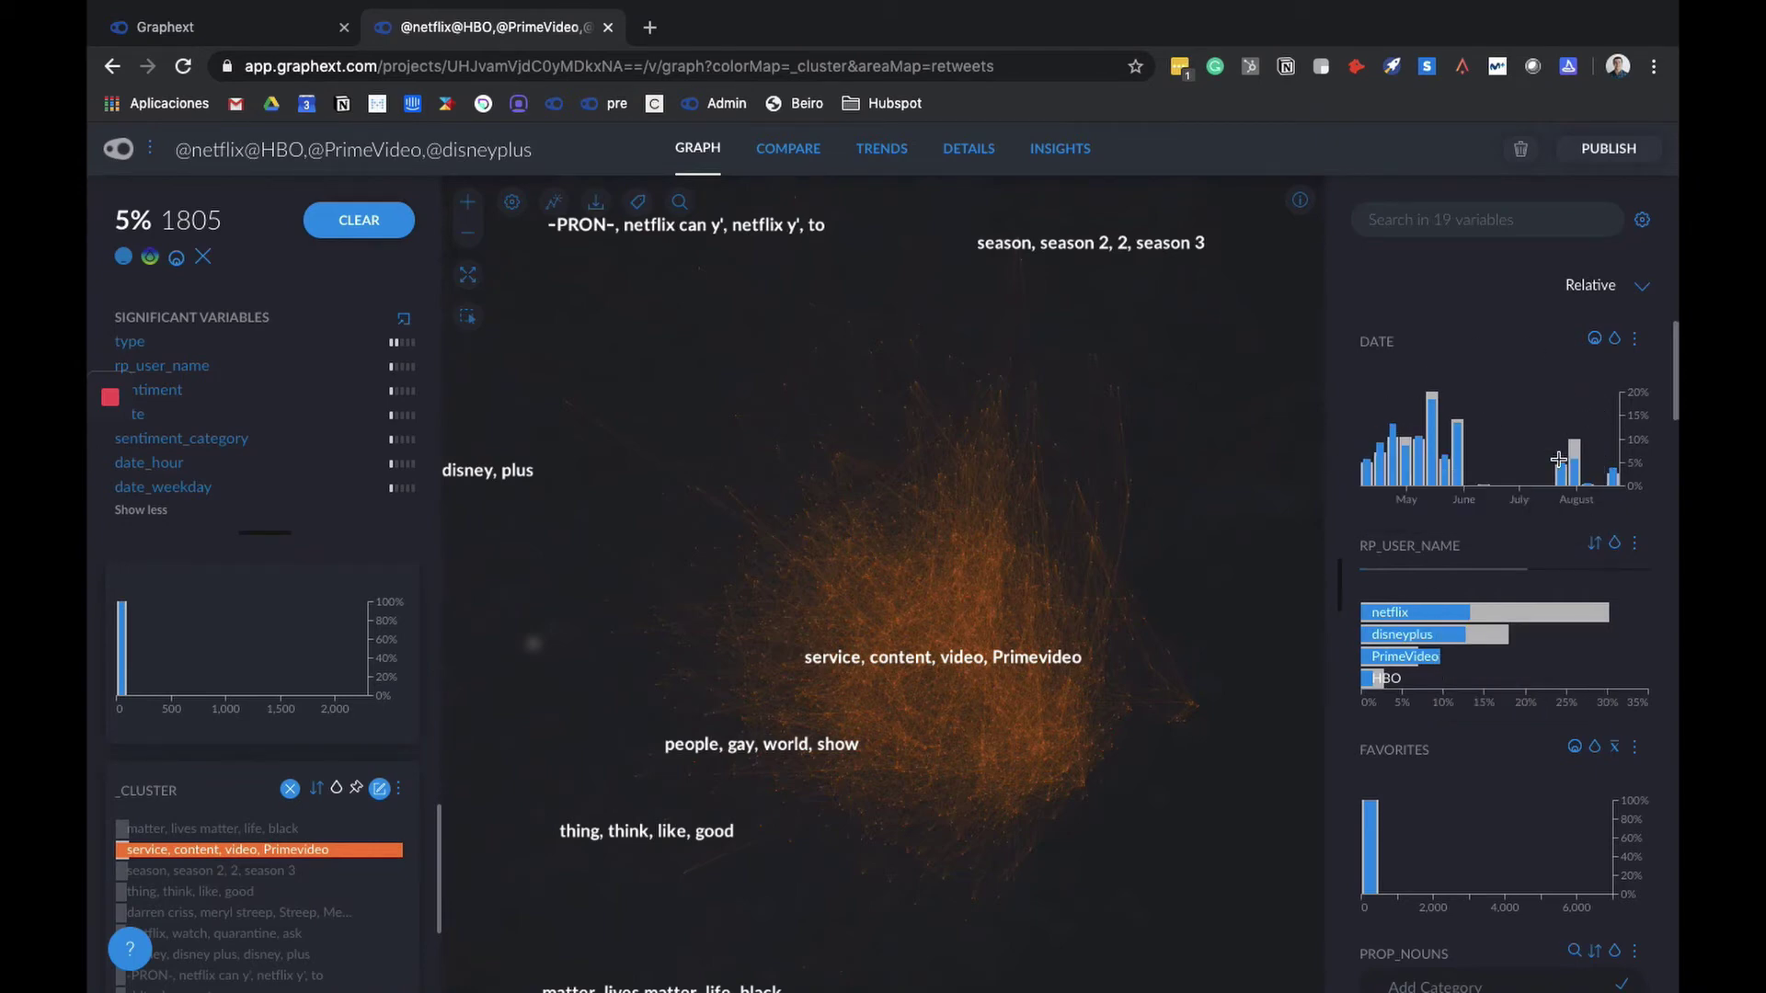
scroll(1558, 459, down, 5)
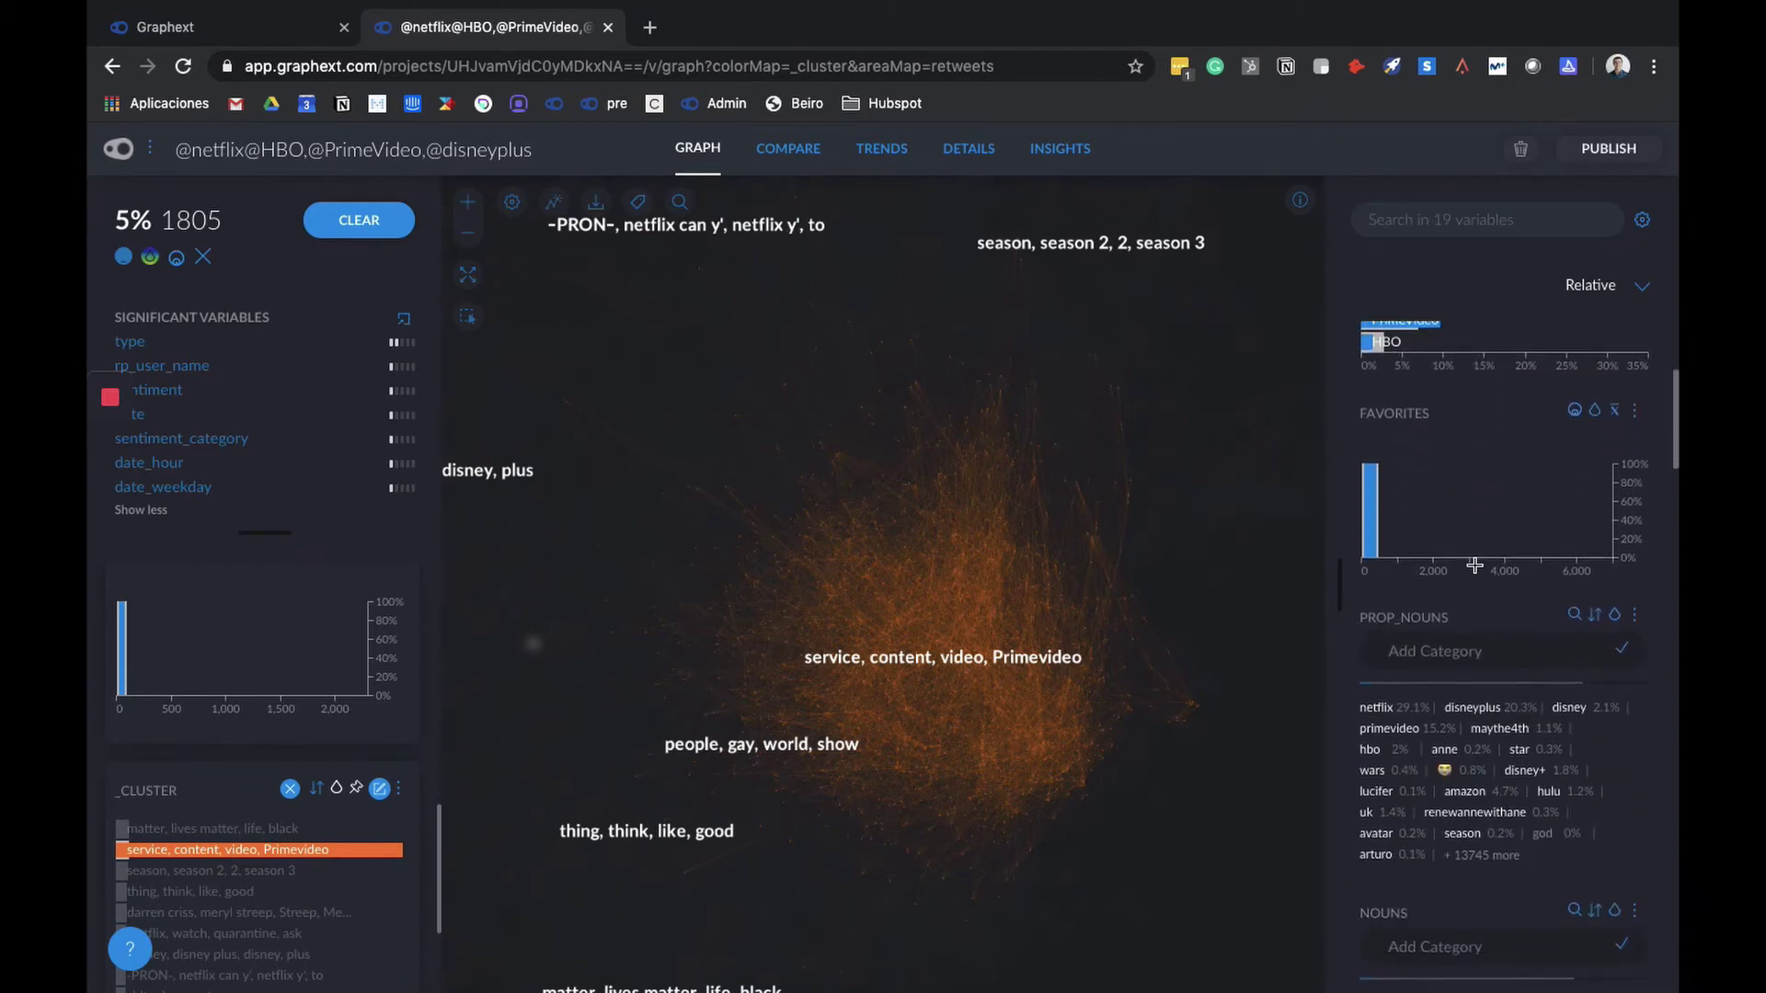
scroll(302, 703, up, 2)
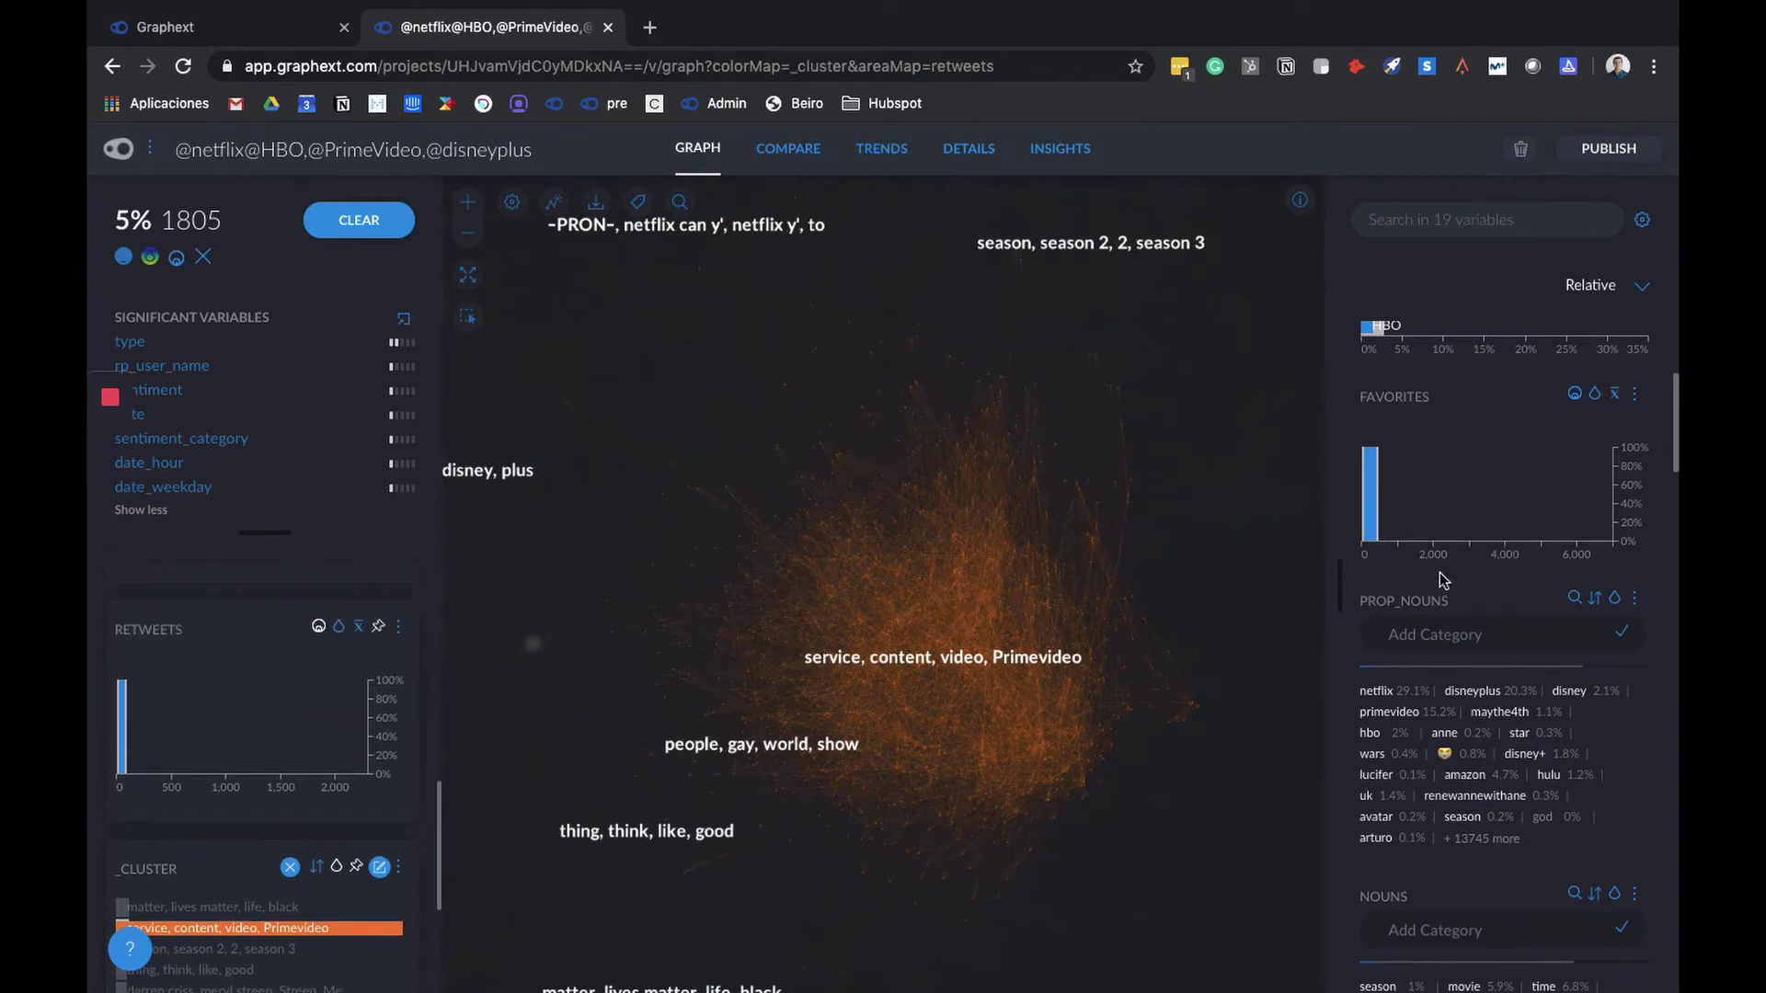
scroll(1442, 582, down, 5)
scroll(1442, 581, down, 8)
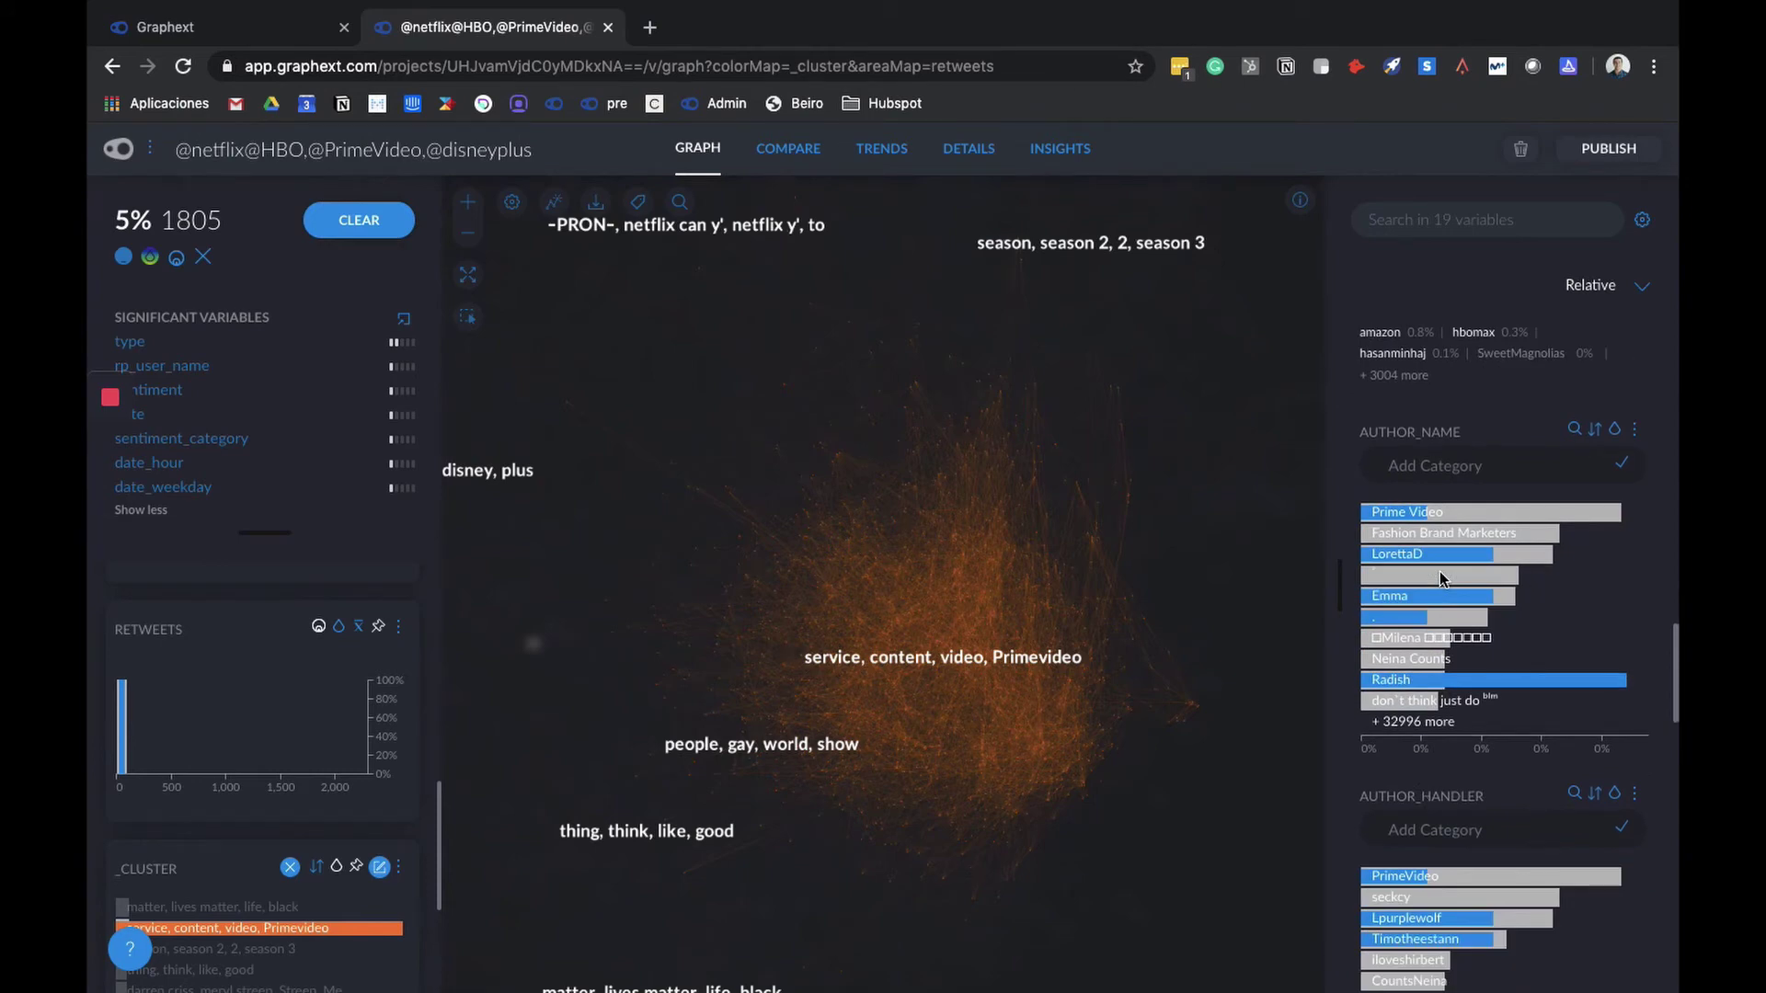
click(1595, 428)
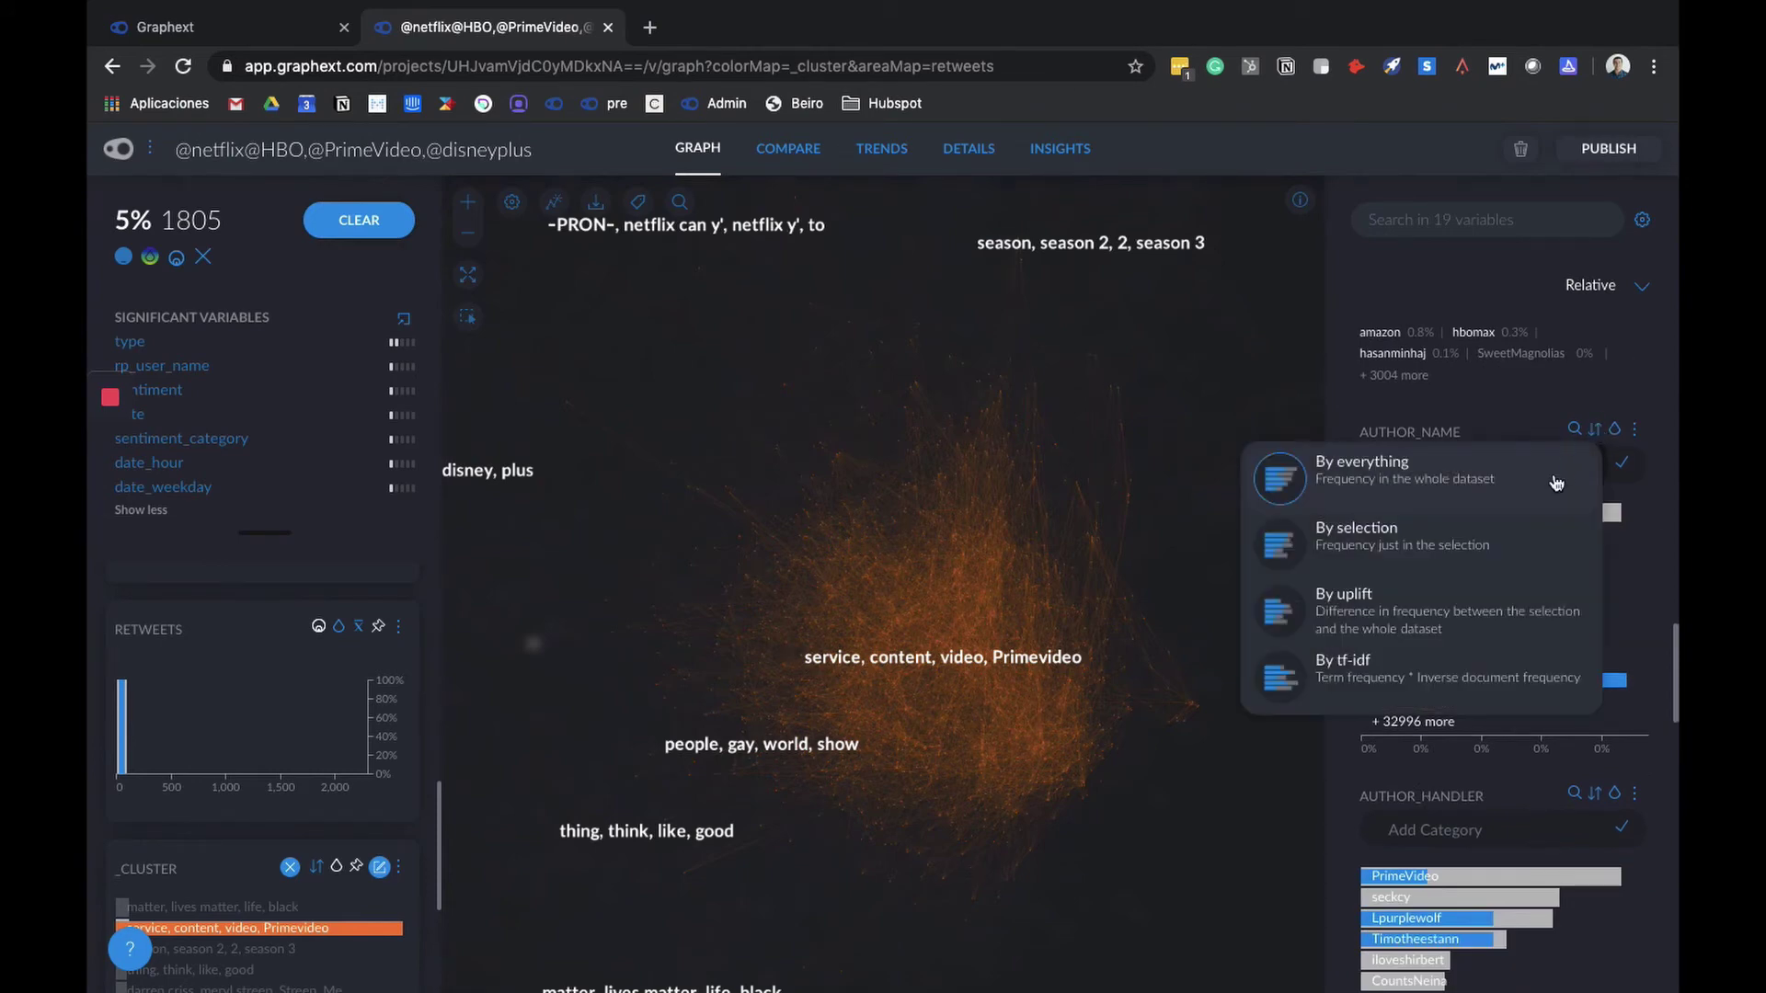
Step: Rank author names by selection frequency, clear the selection, and select the 1.9k–7k Favorites range
click(1520, 549)
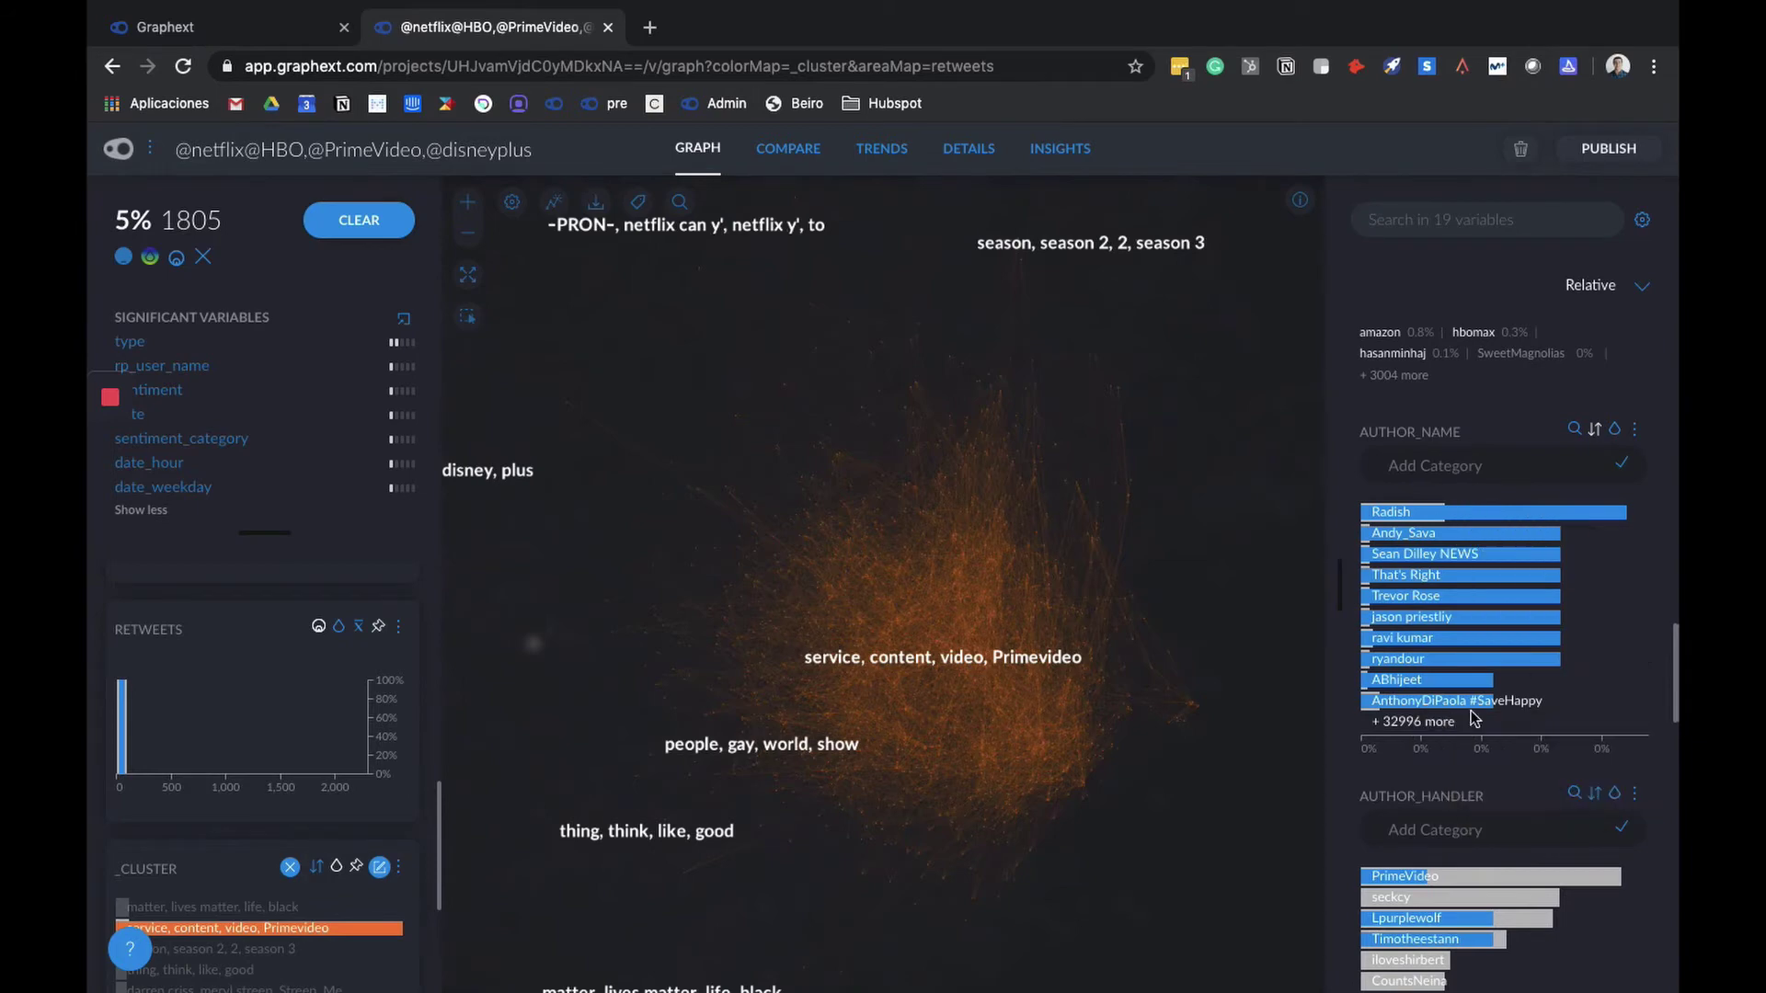
key(Escape)
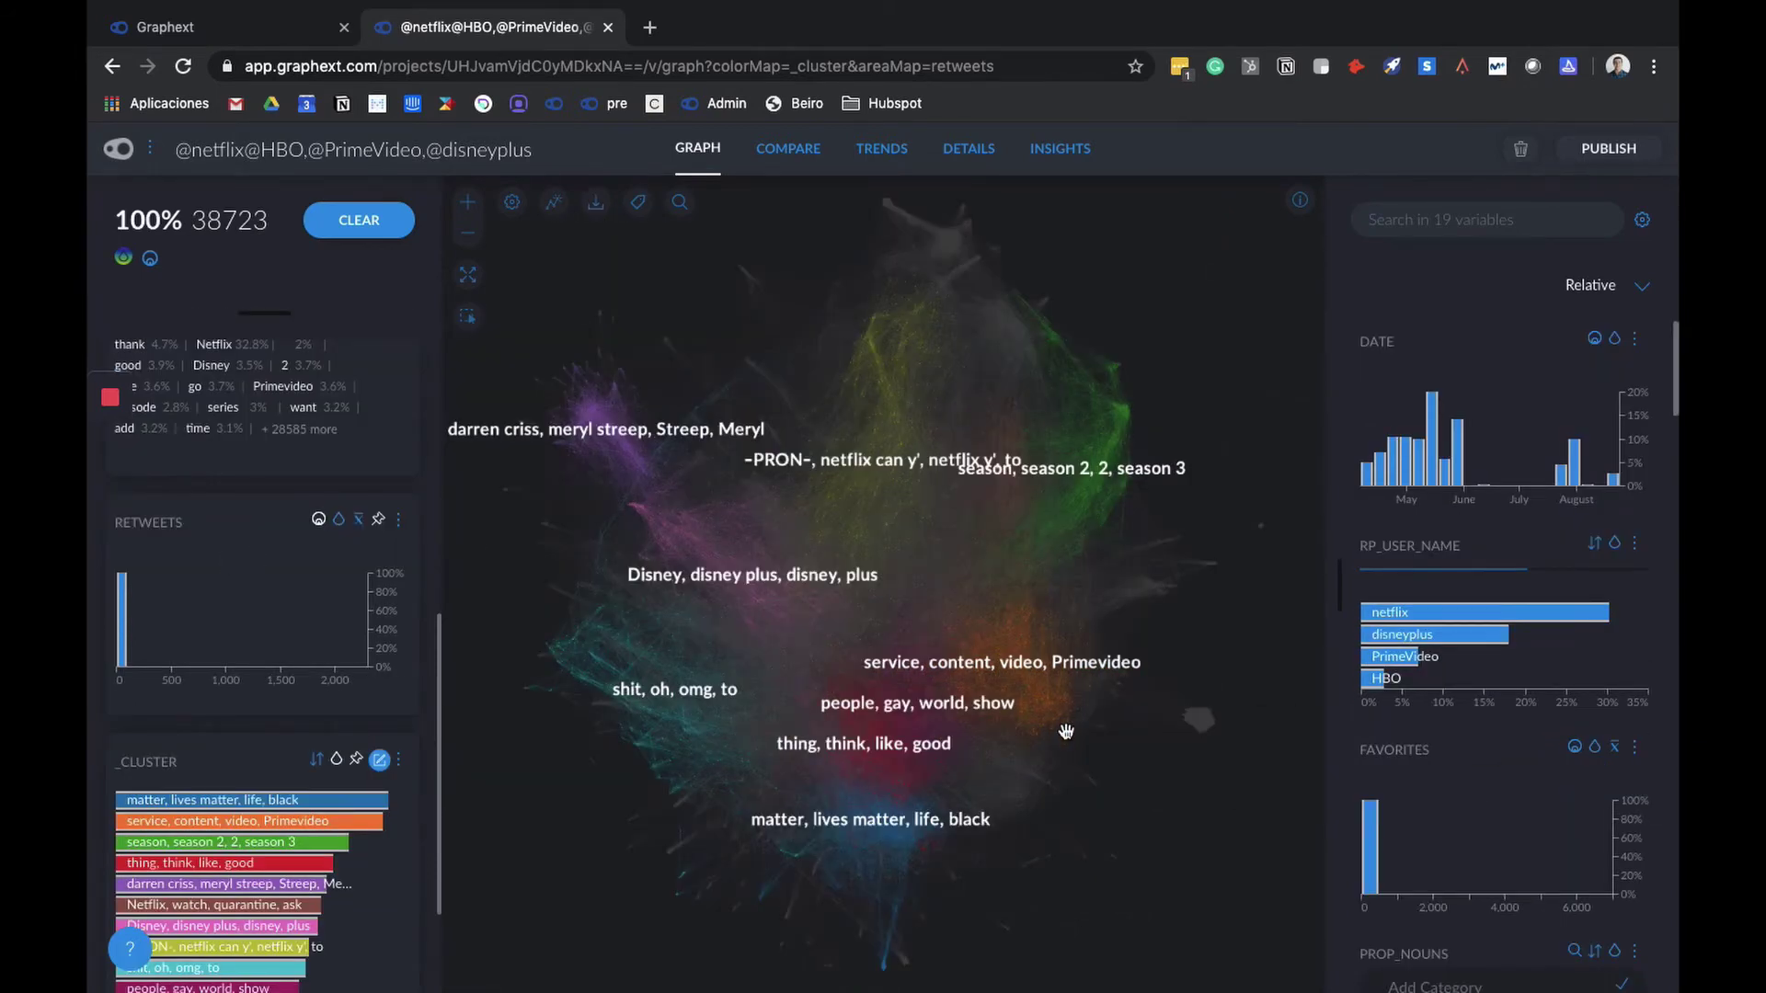
scroll(1499, 749, down, 2)
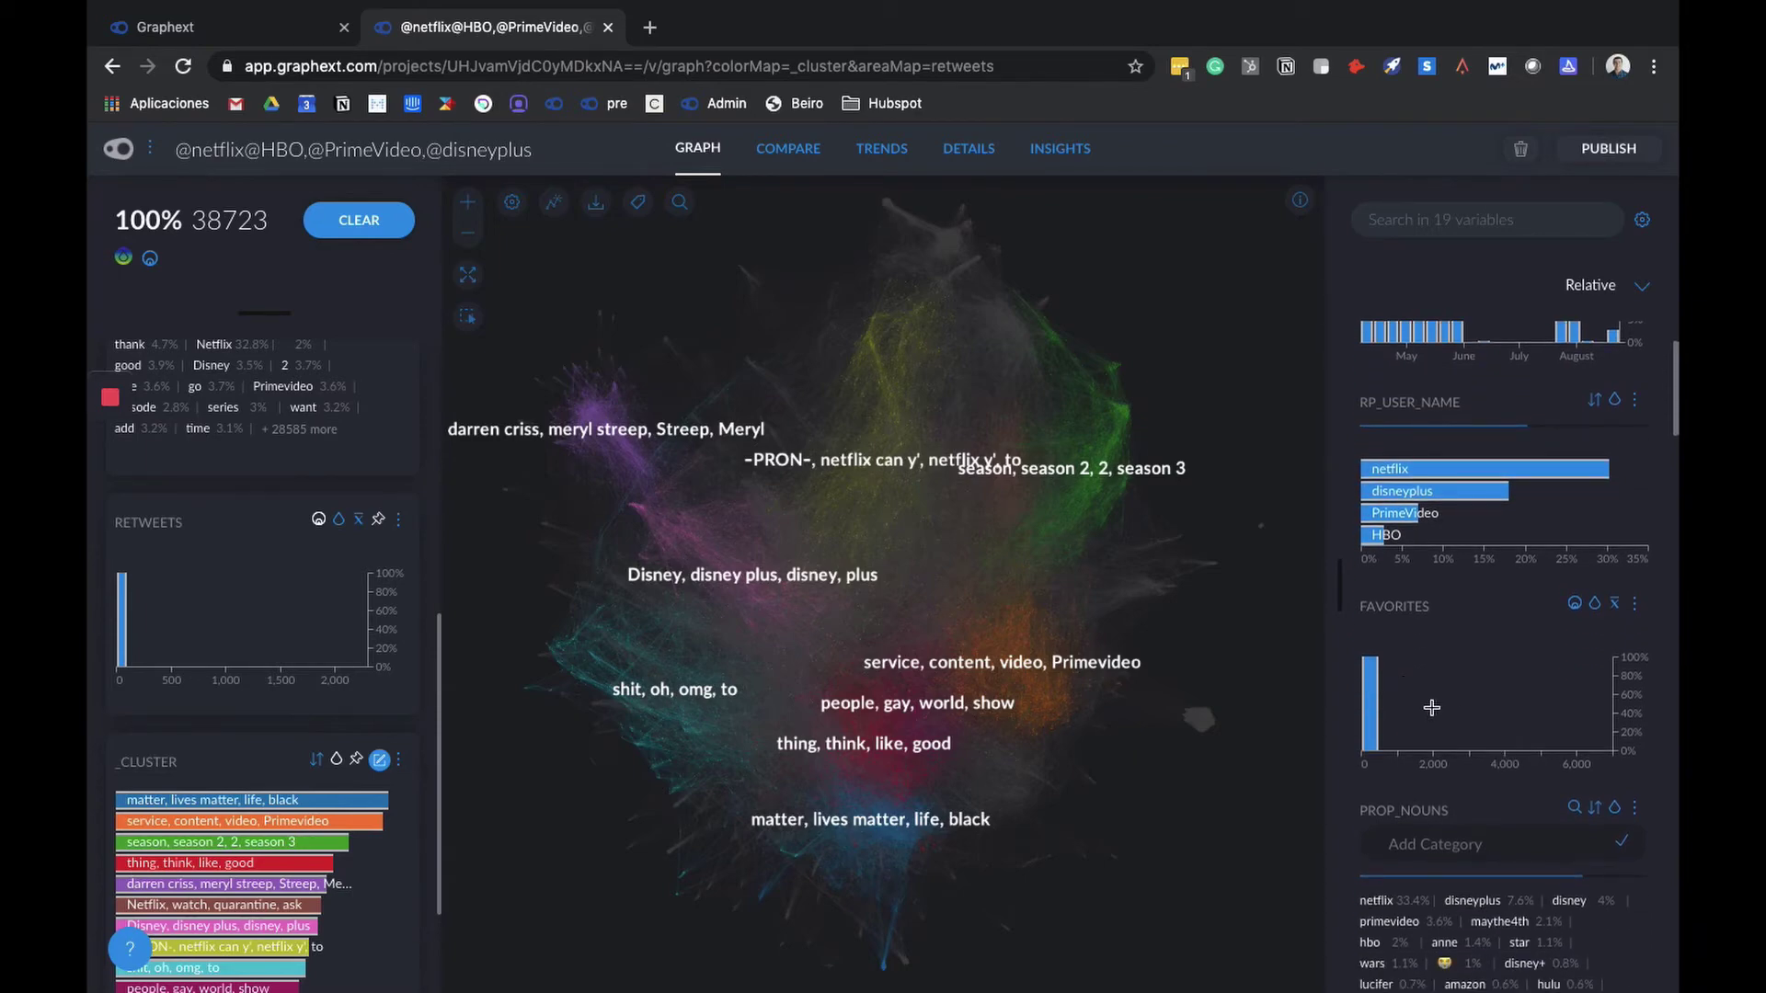
drag(1431, 708, 1614, 733)
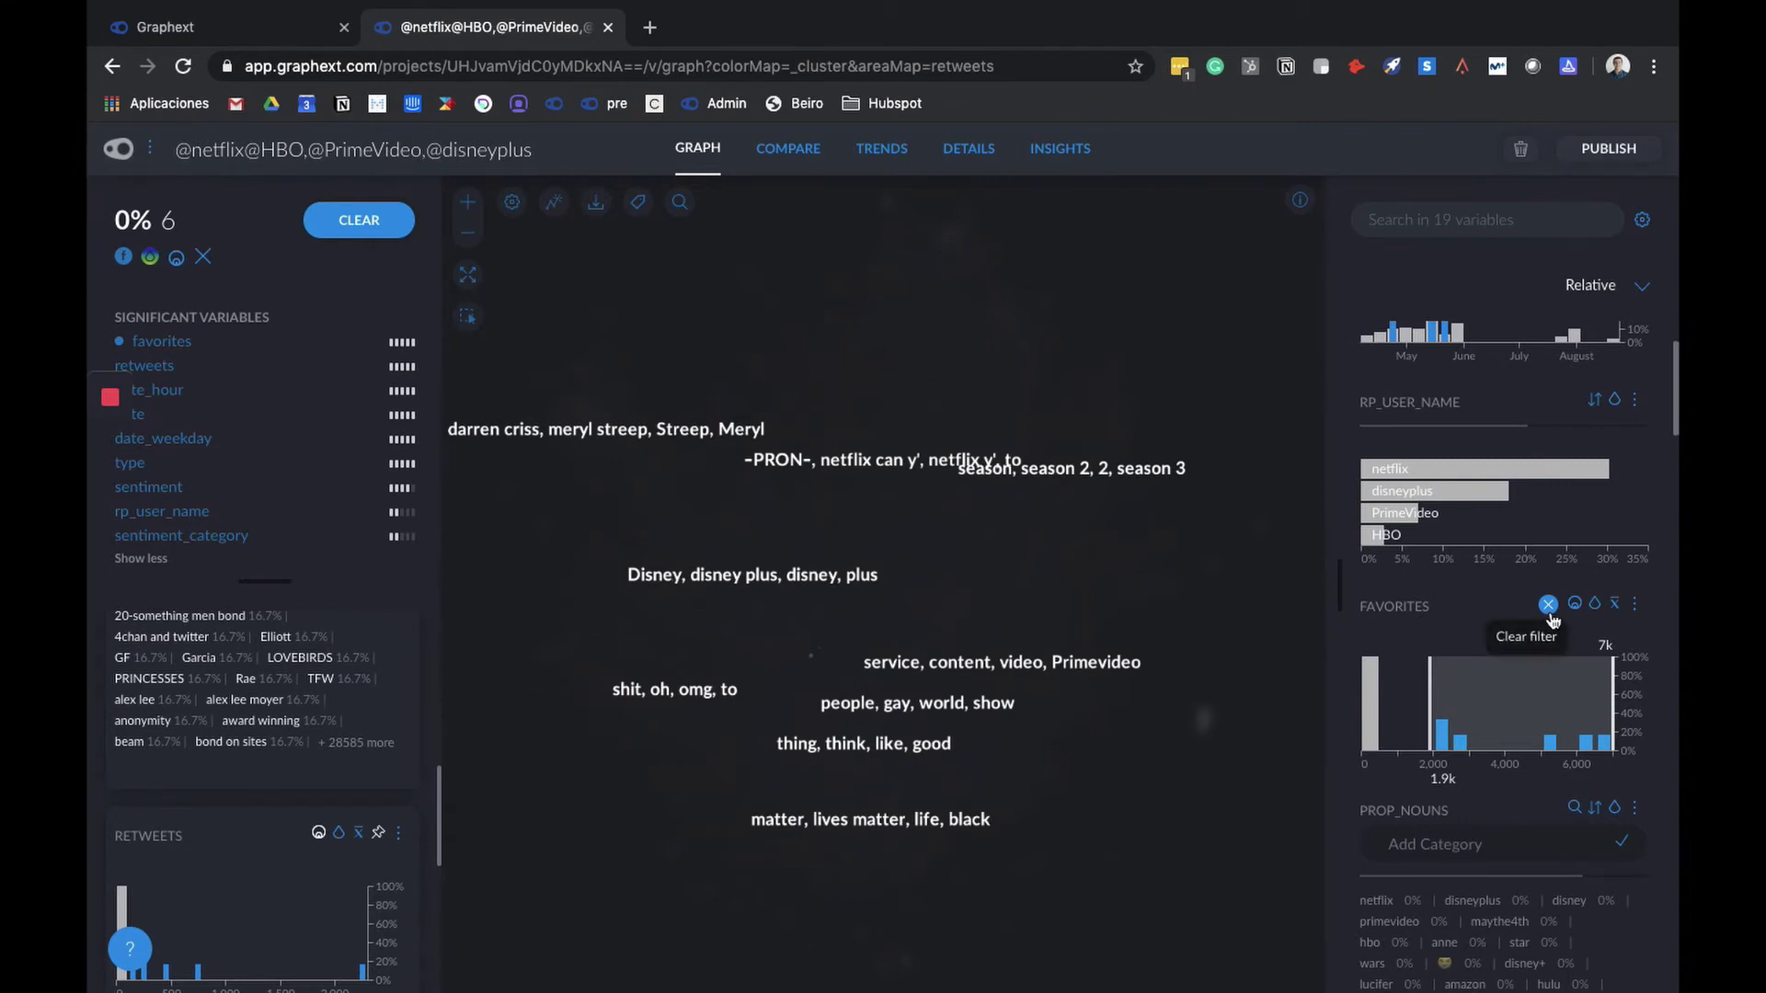
Step: Redo the Favorites filter with summary statistics shown, selecting the 1.9k–7k range (6 tweets)
click(1549, 605)
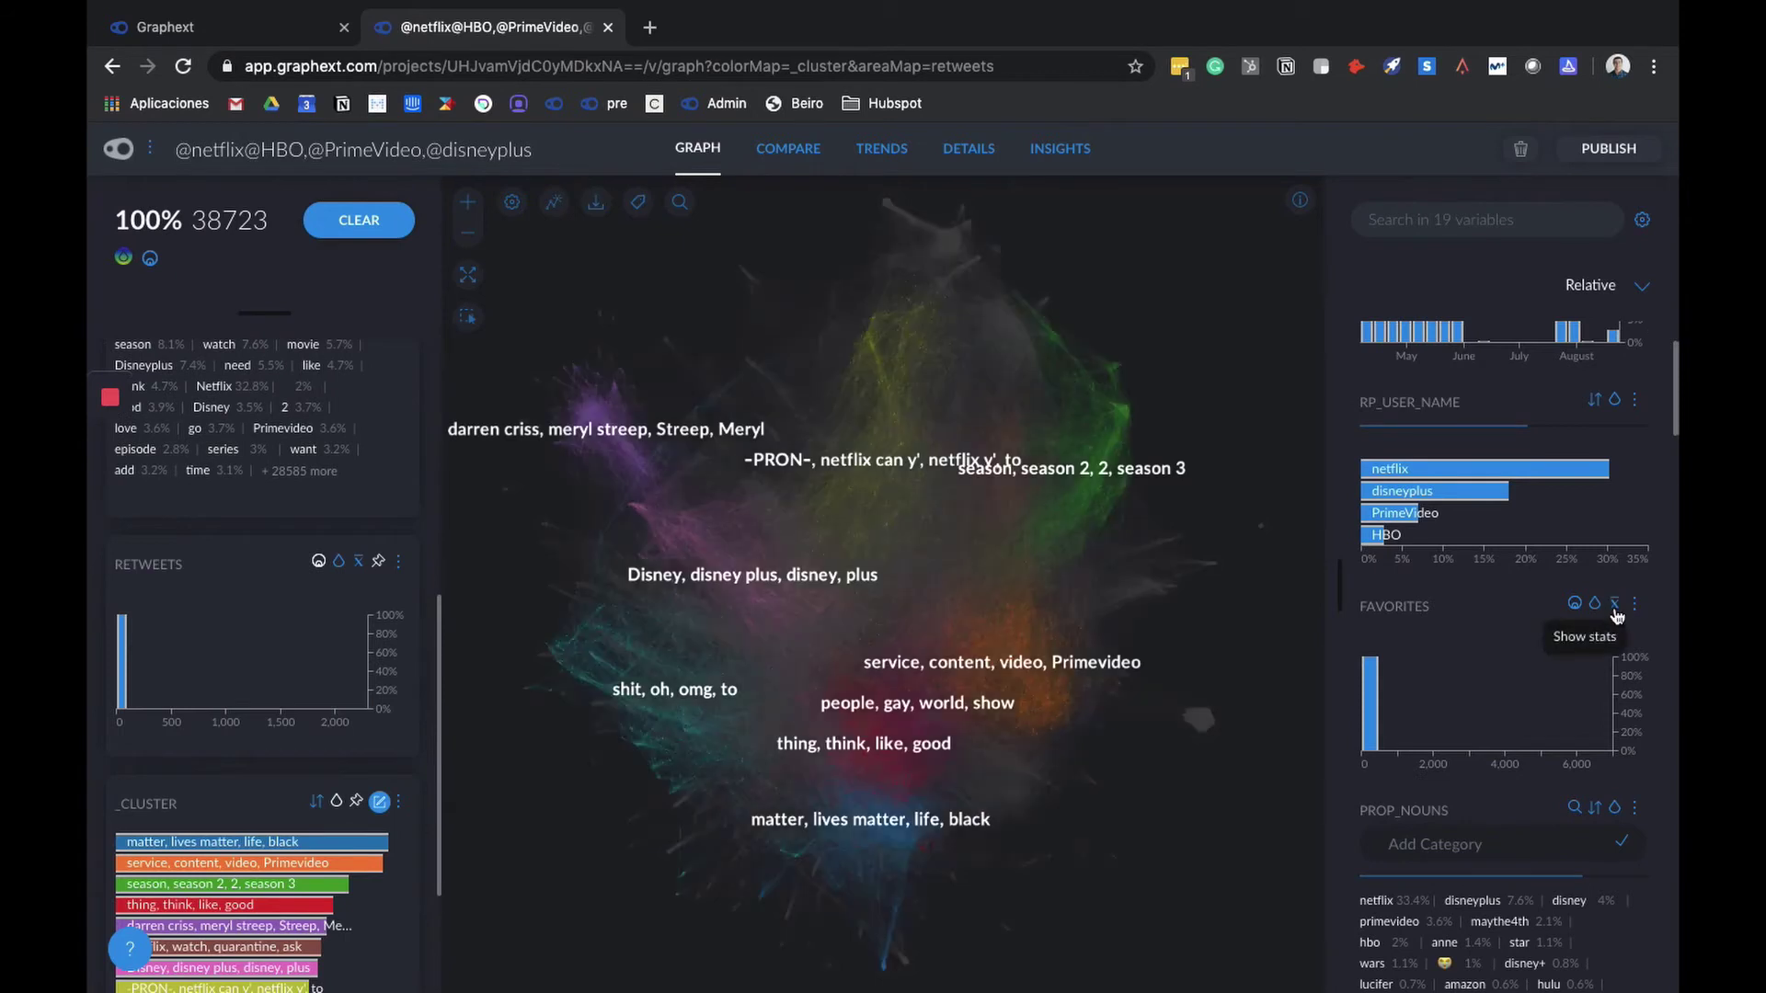
click(1616, 606)
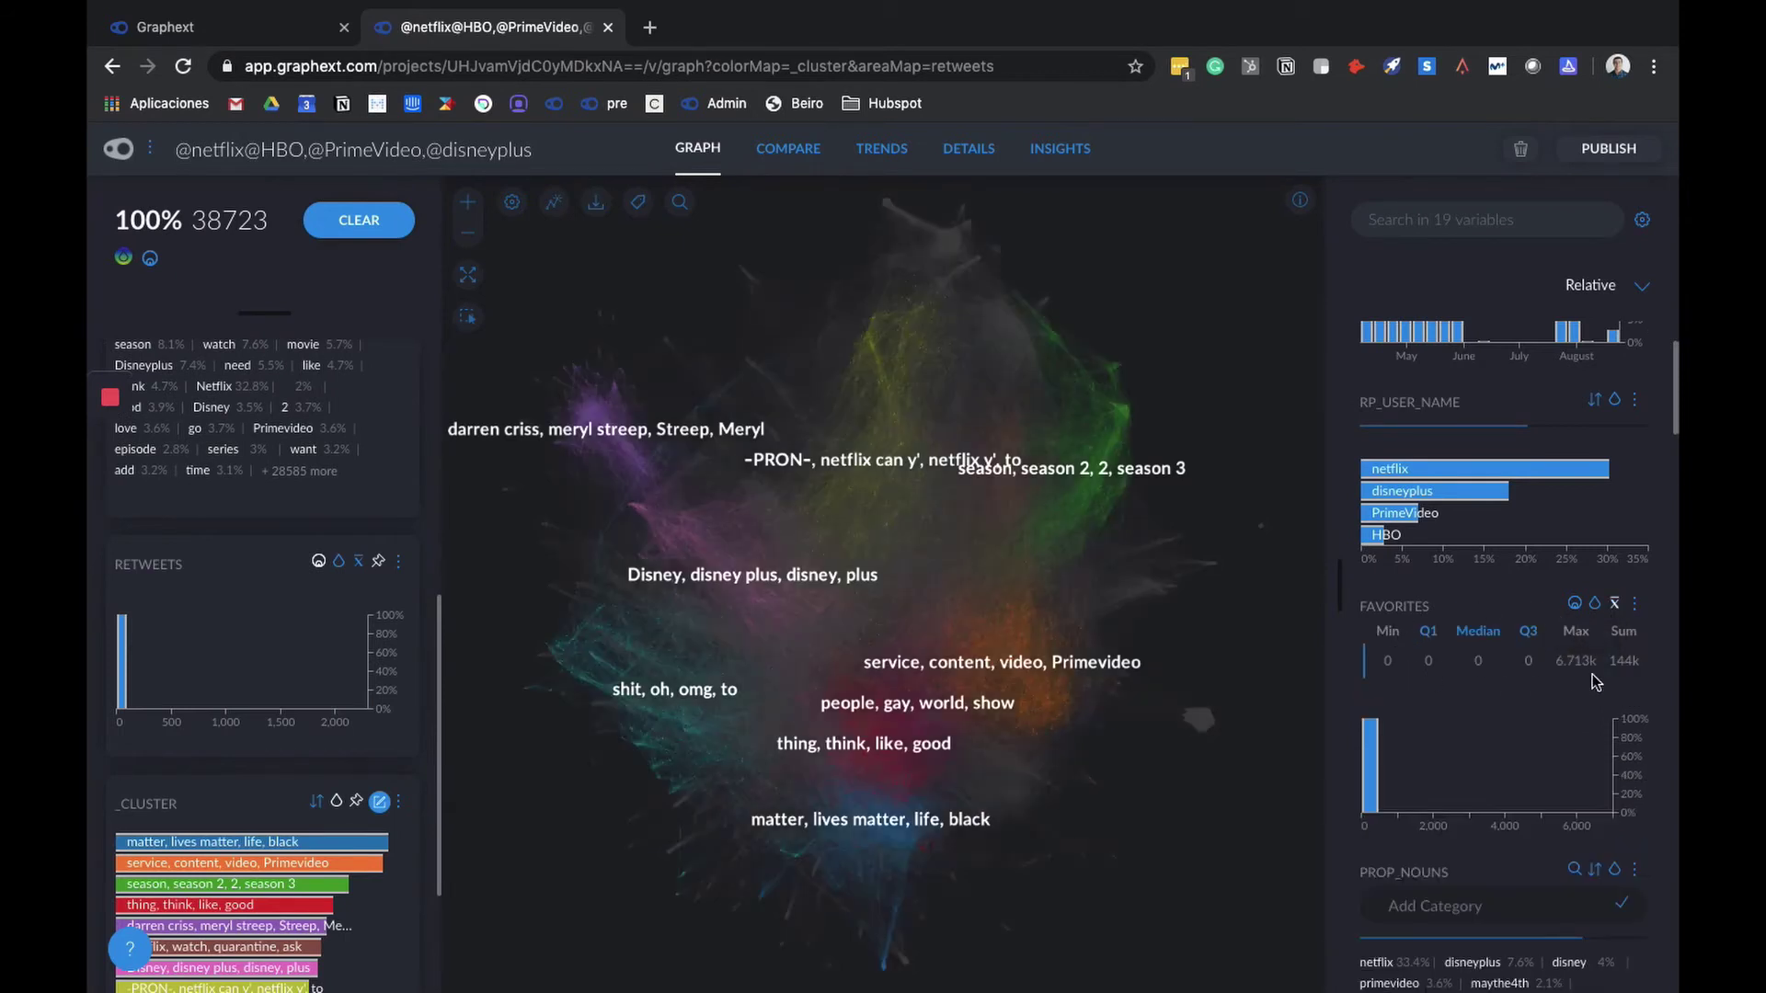
click(1528, 644)
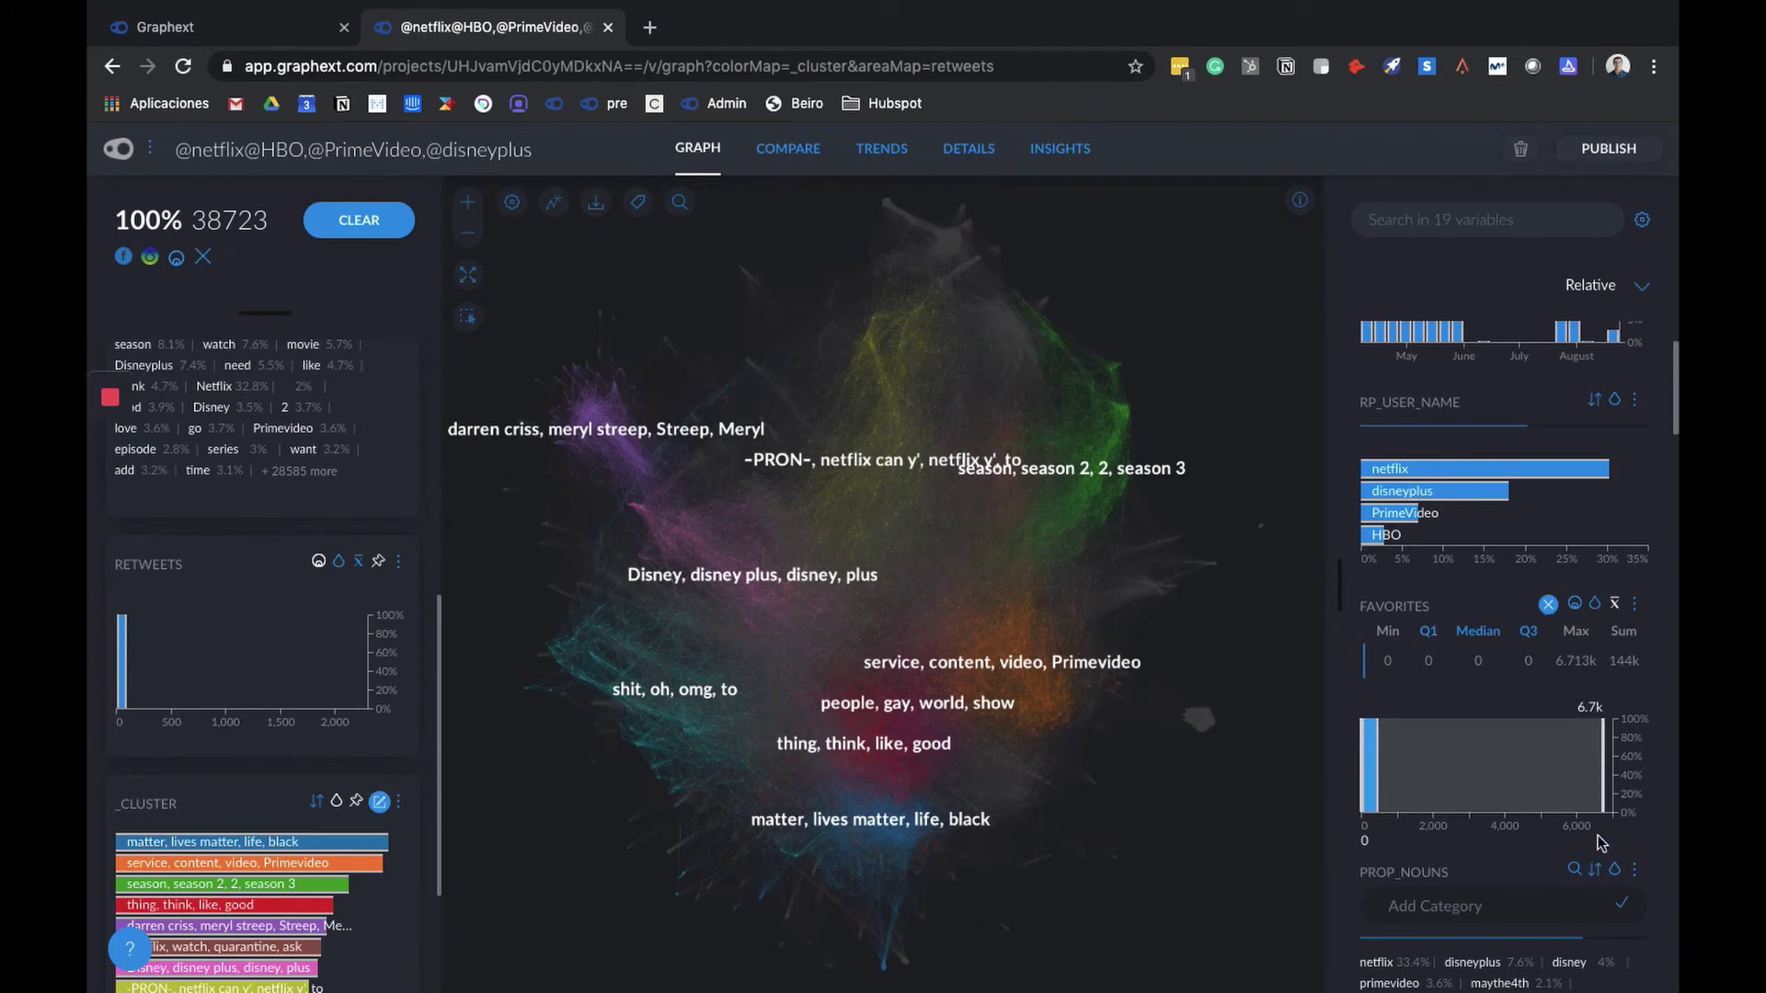
click(1548, 604)
drag(1627, 753, 1430, 764)
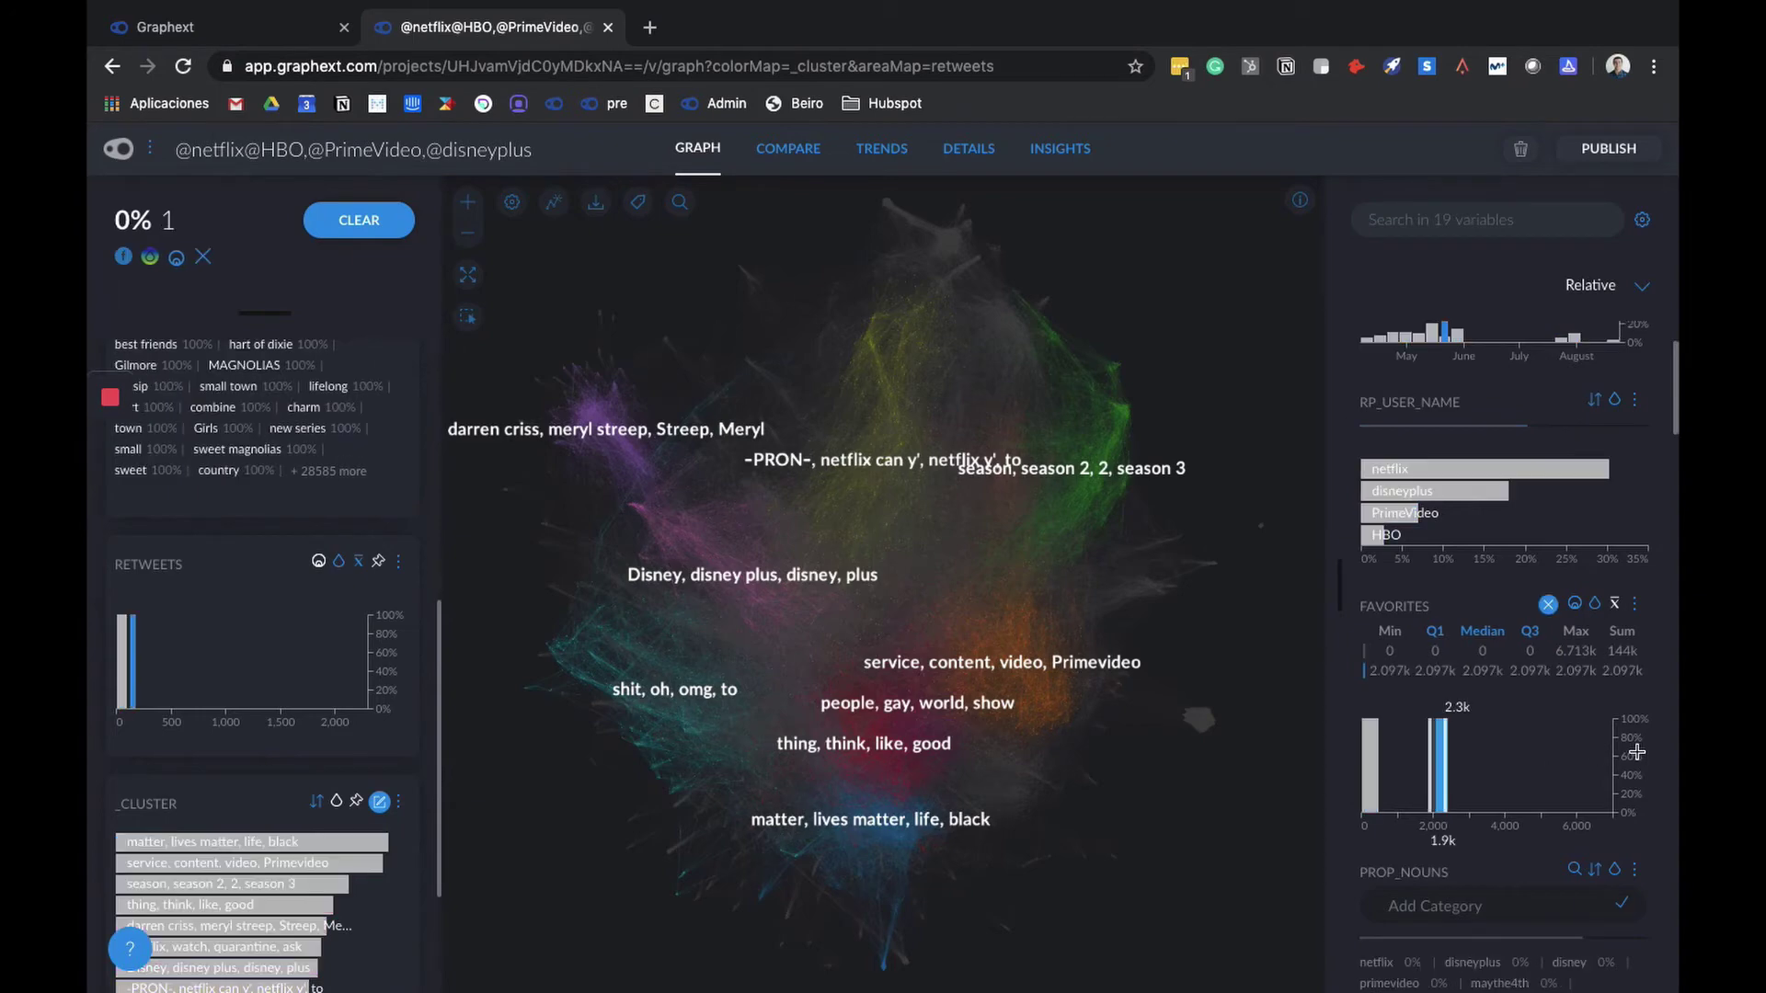
scroll(138, 869, down, 10)
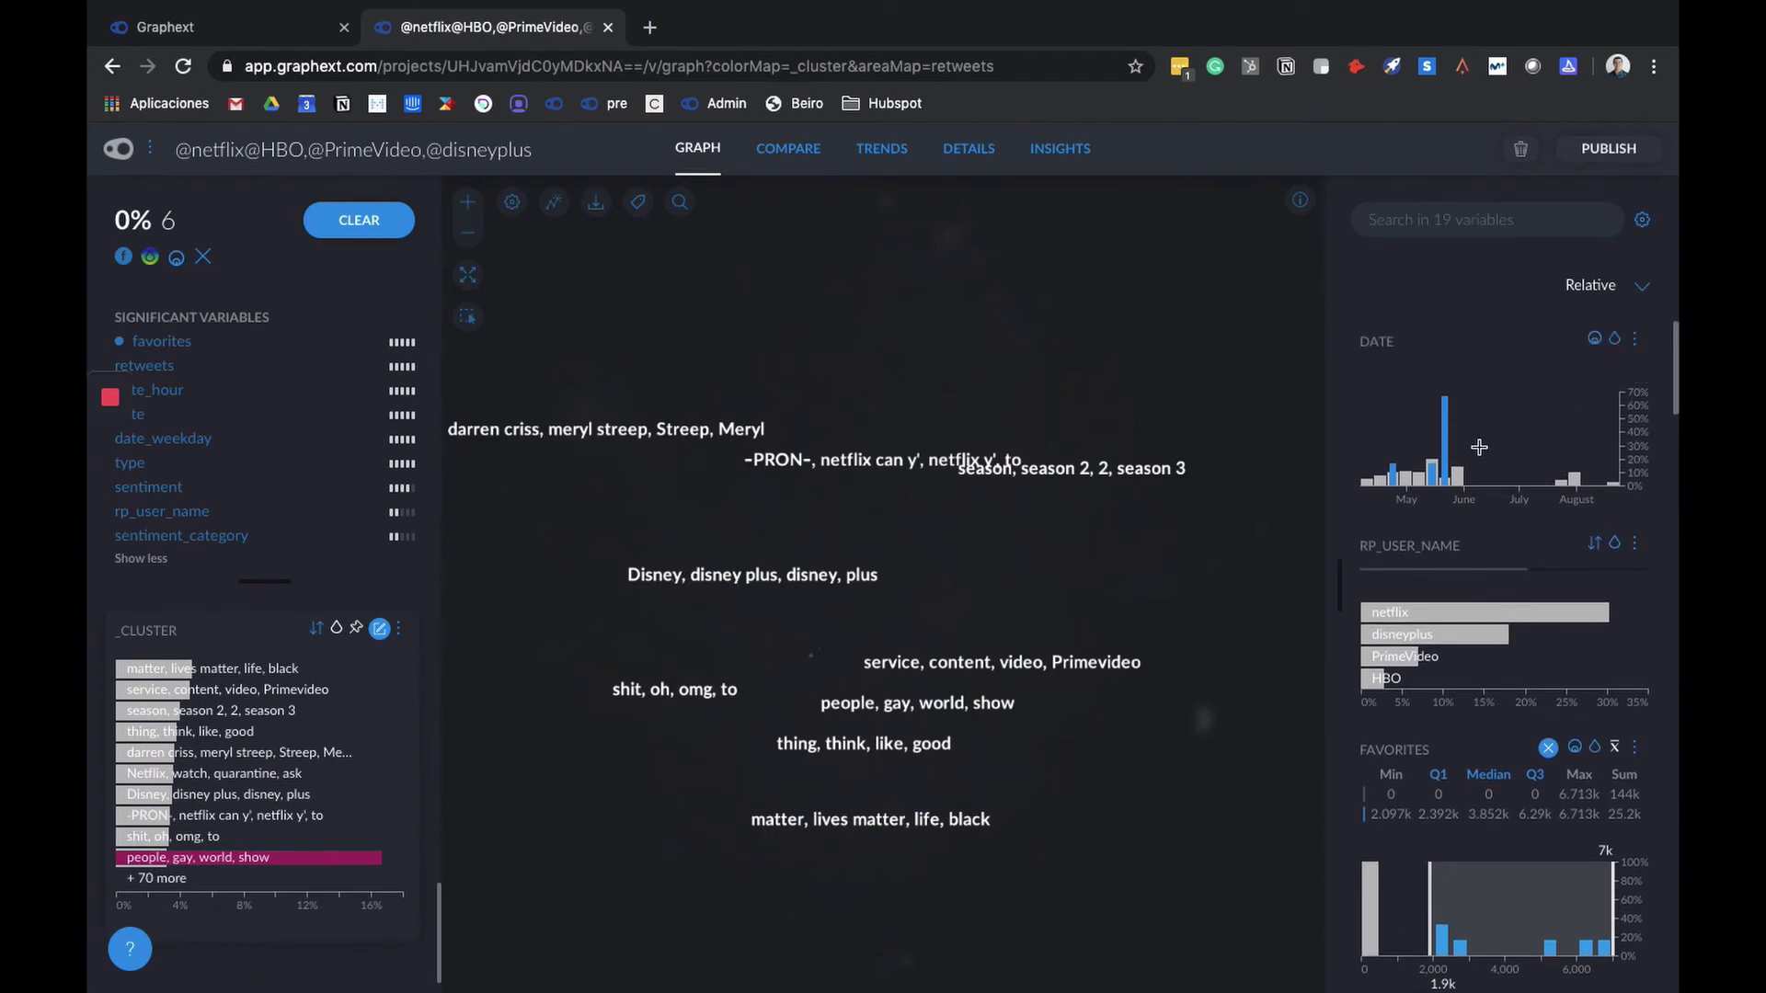
scroll(1531, 638, down, 10)
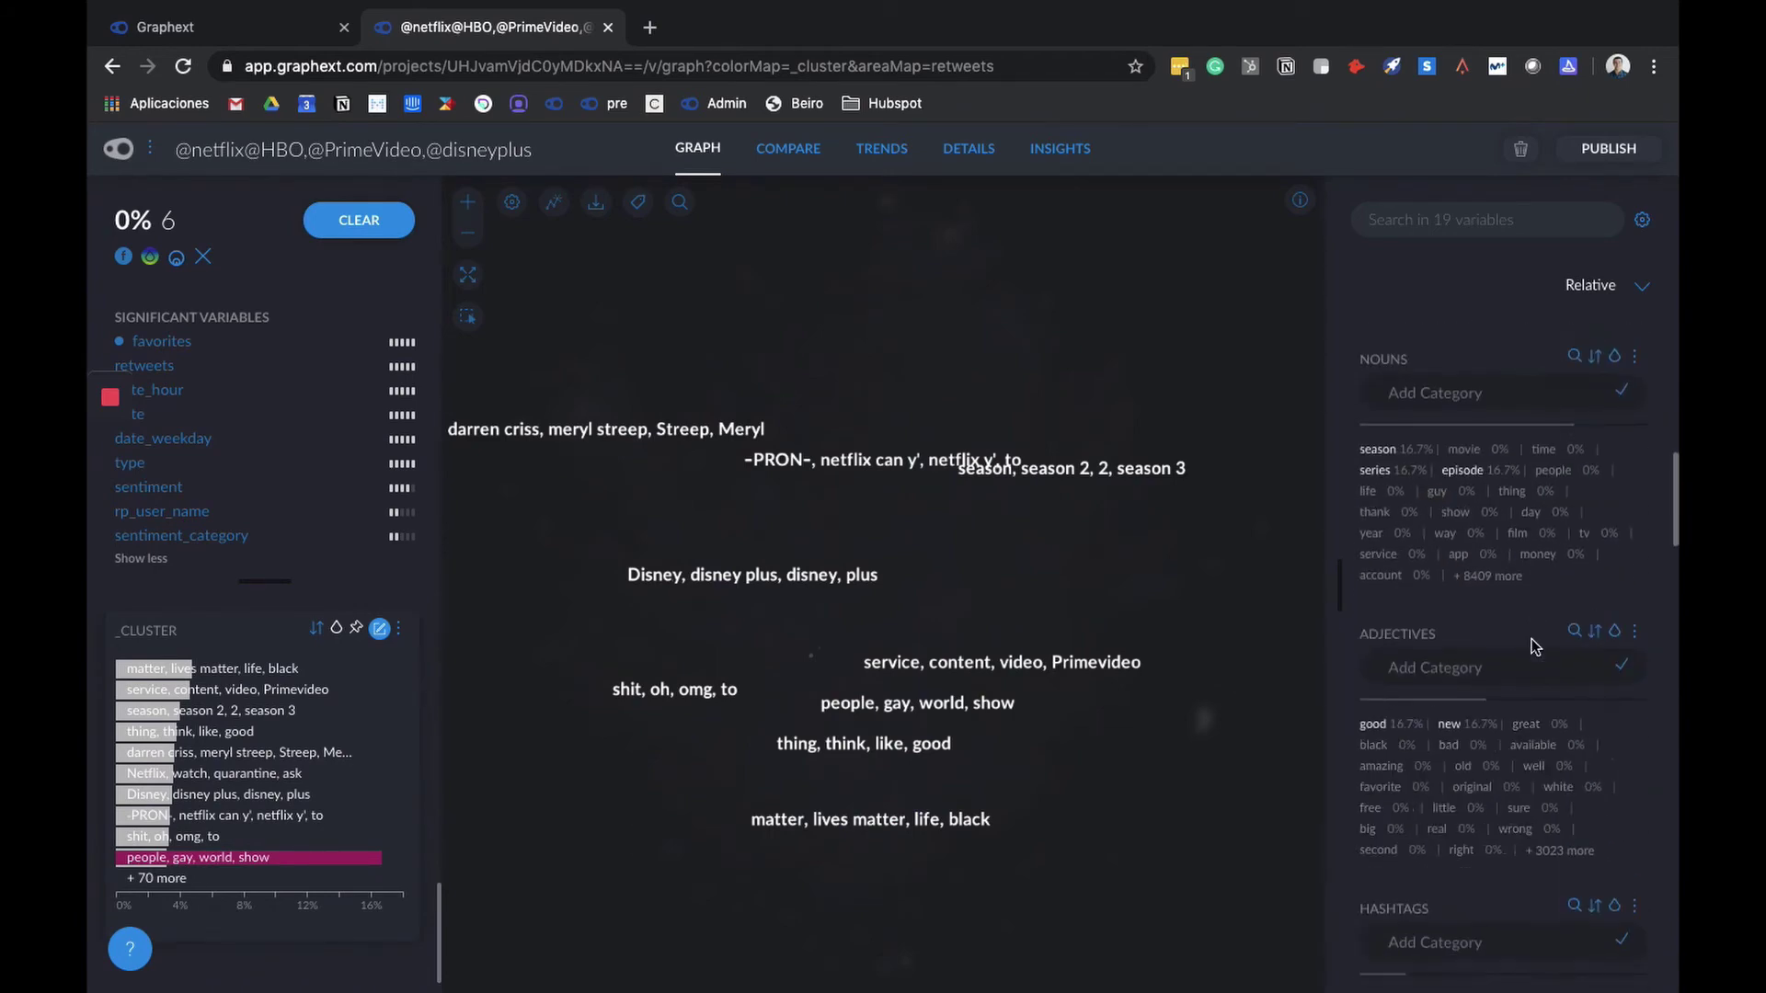
scroll(1531, 632, down, 3)
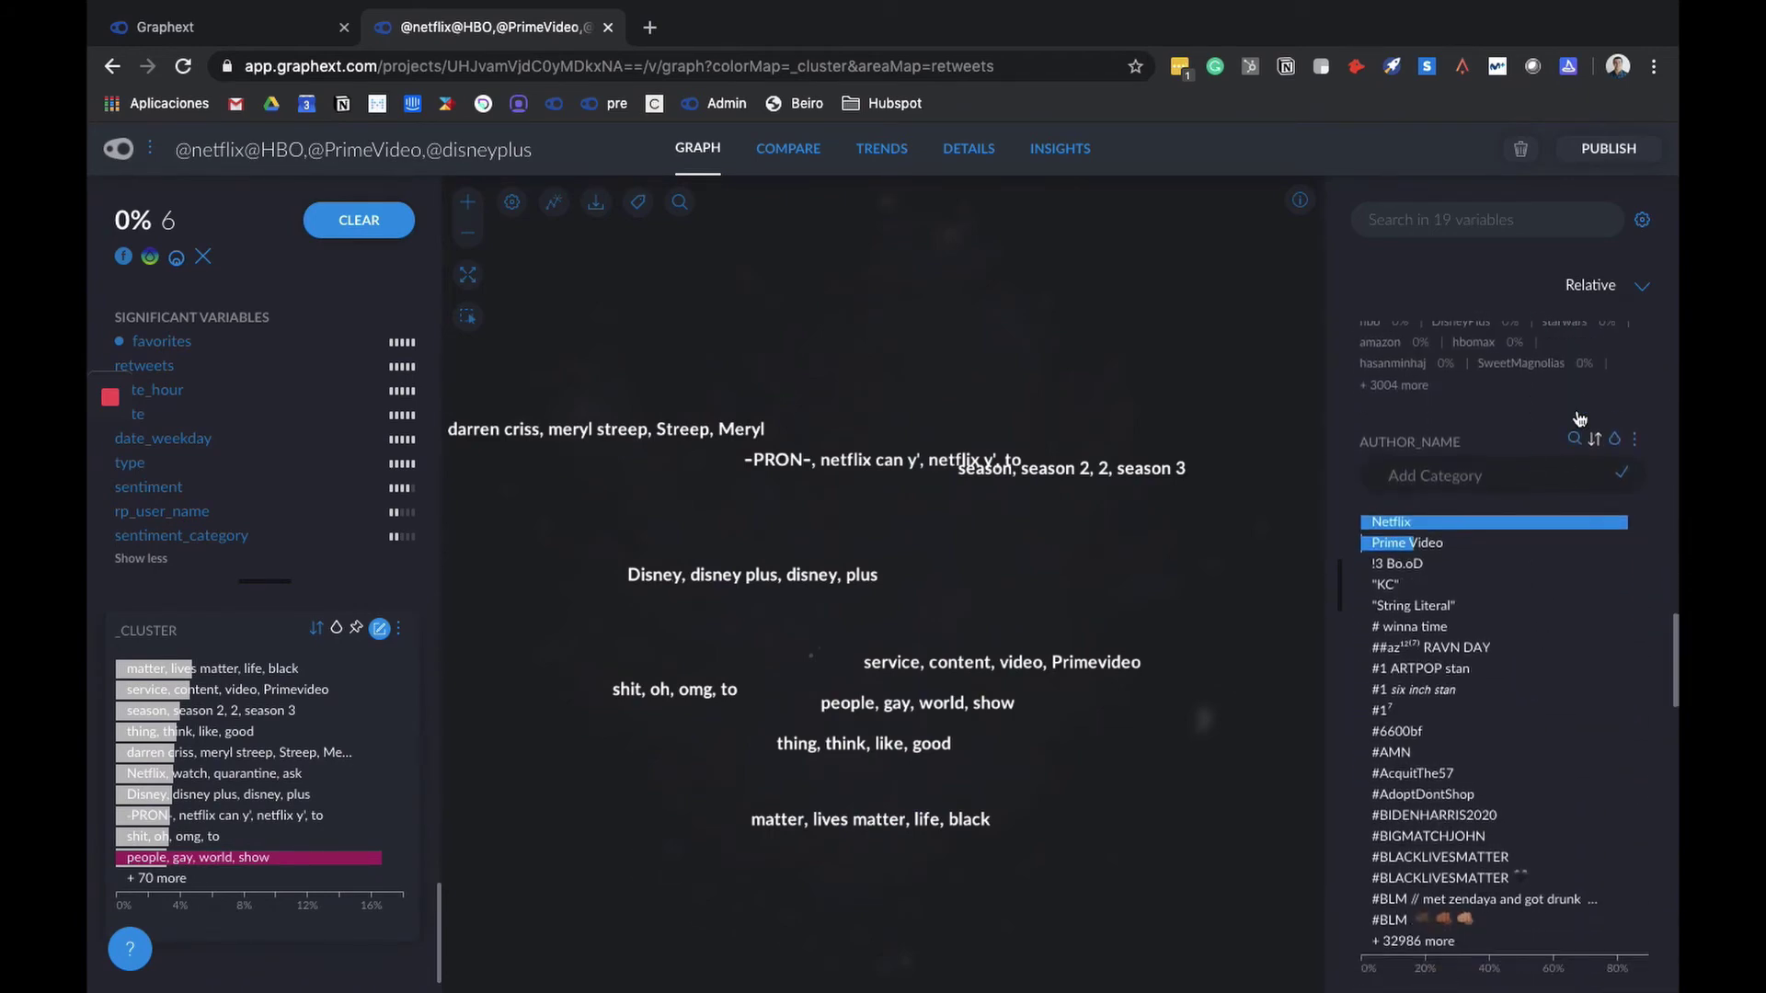
Step: Clear the selection and hide the Favorites summary statistics
click(1406, 541)
scroll(1515, 605, down, 2)
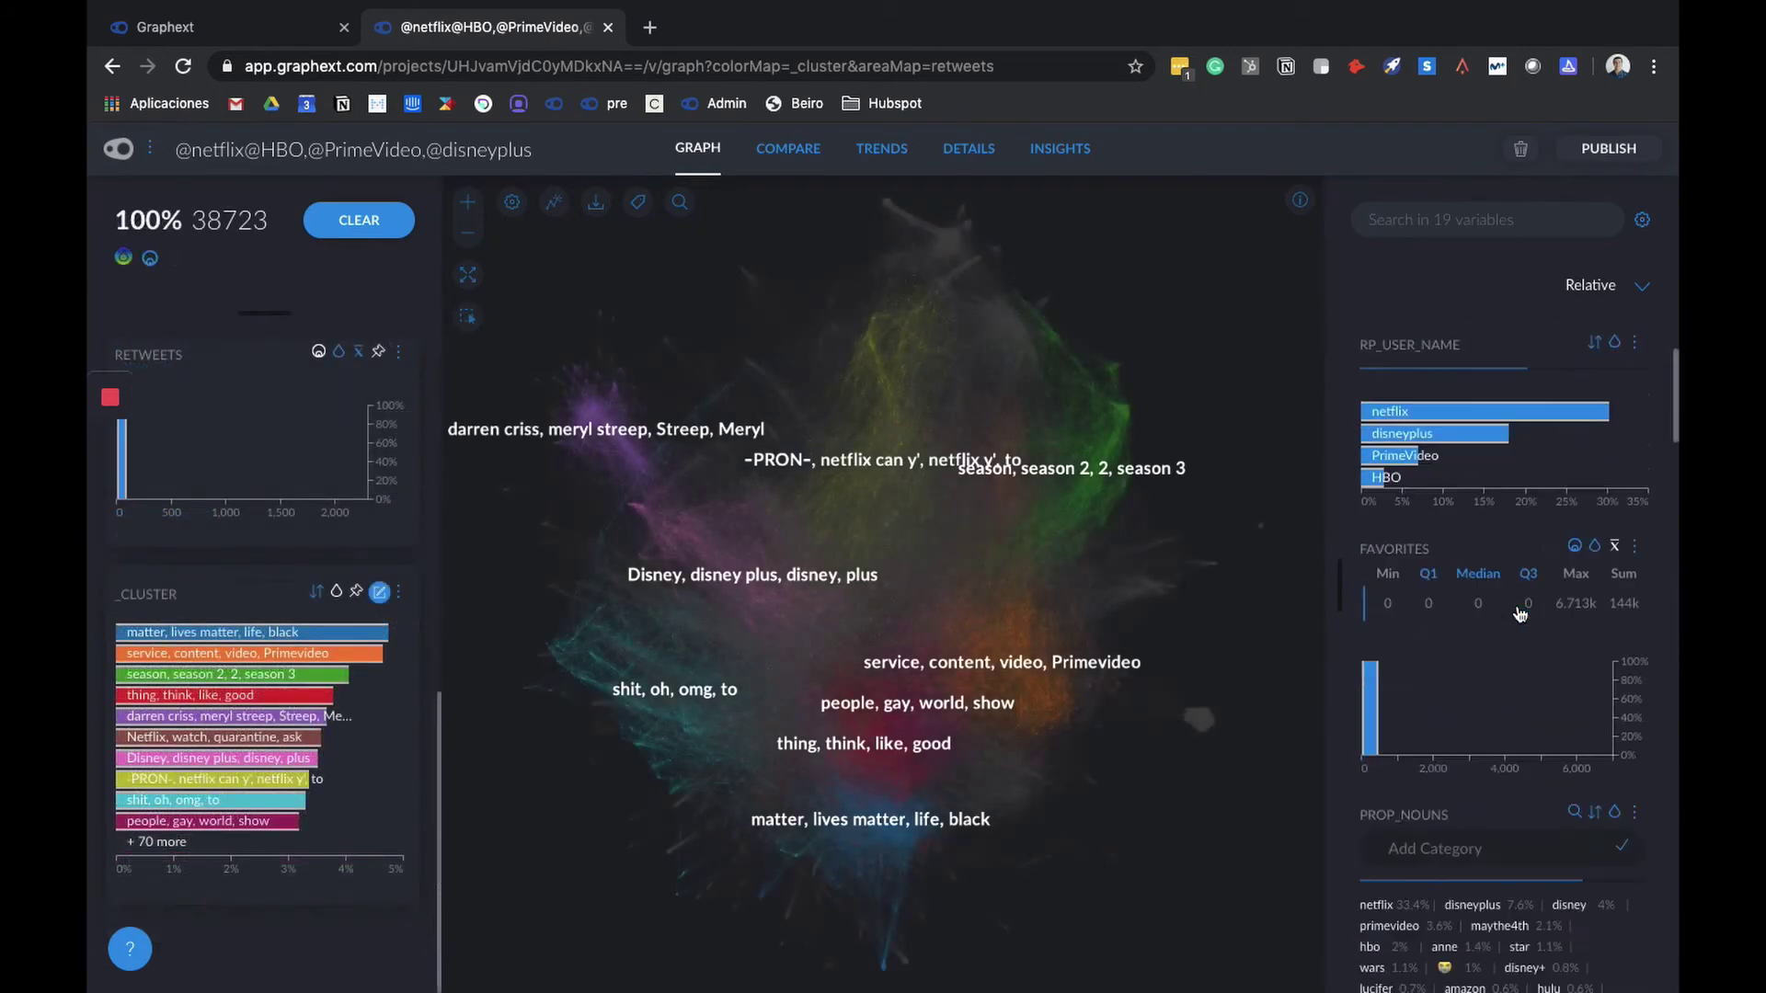
click(1614, 547)
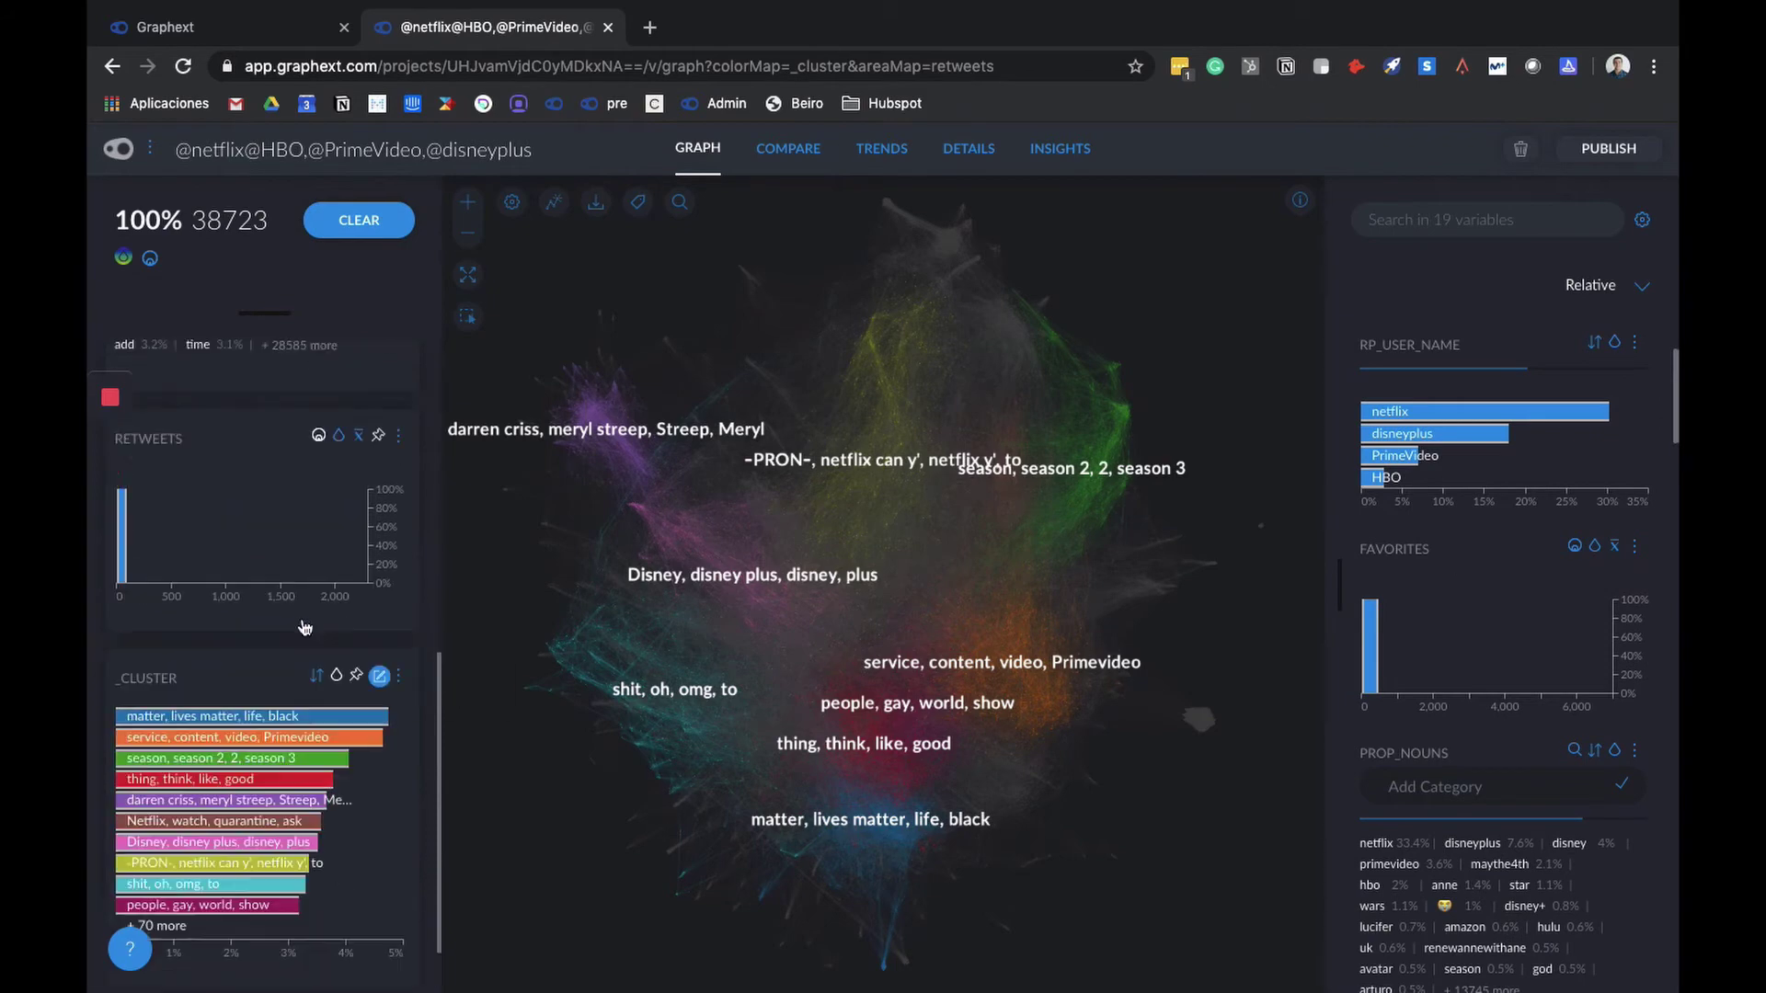
scroll(1478, 673, down, 3)
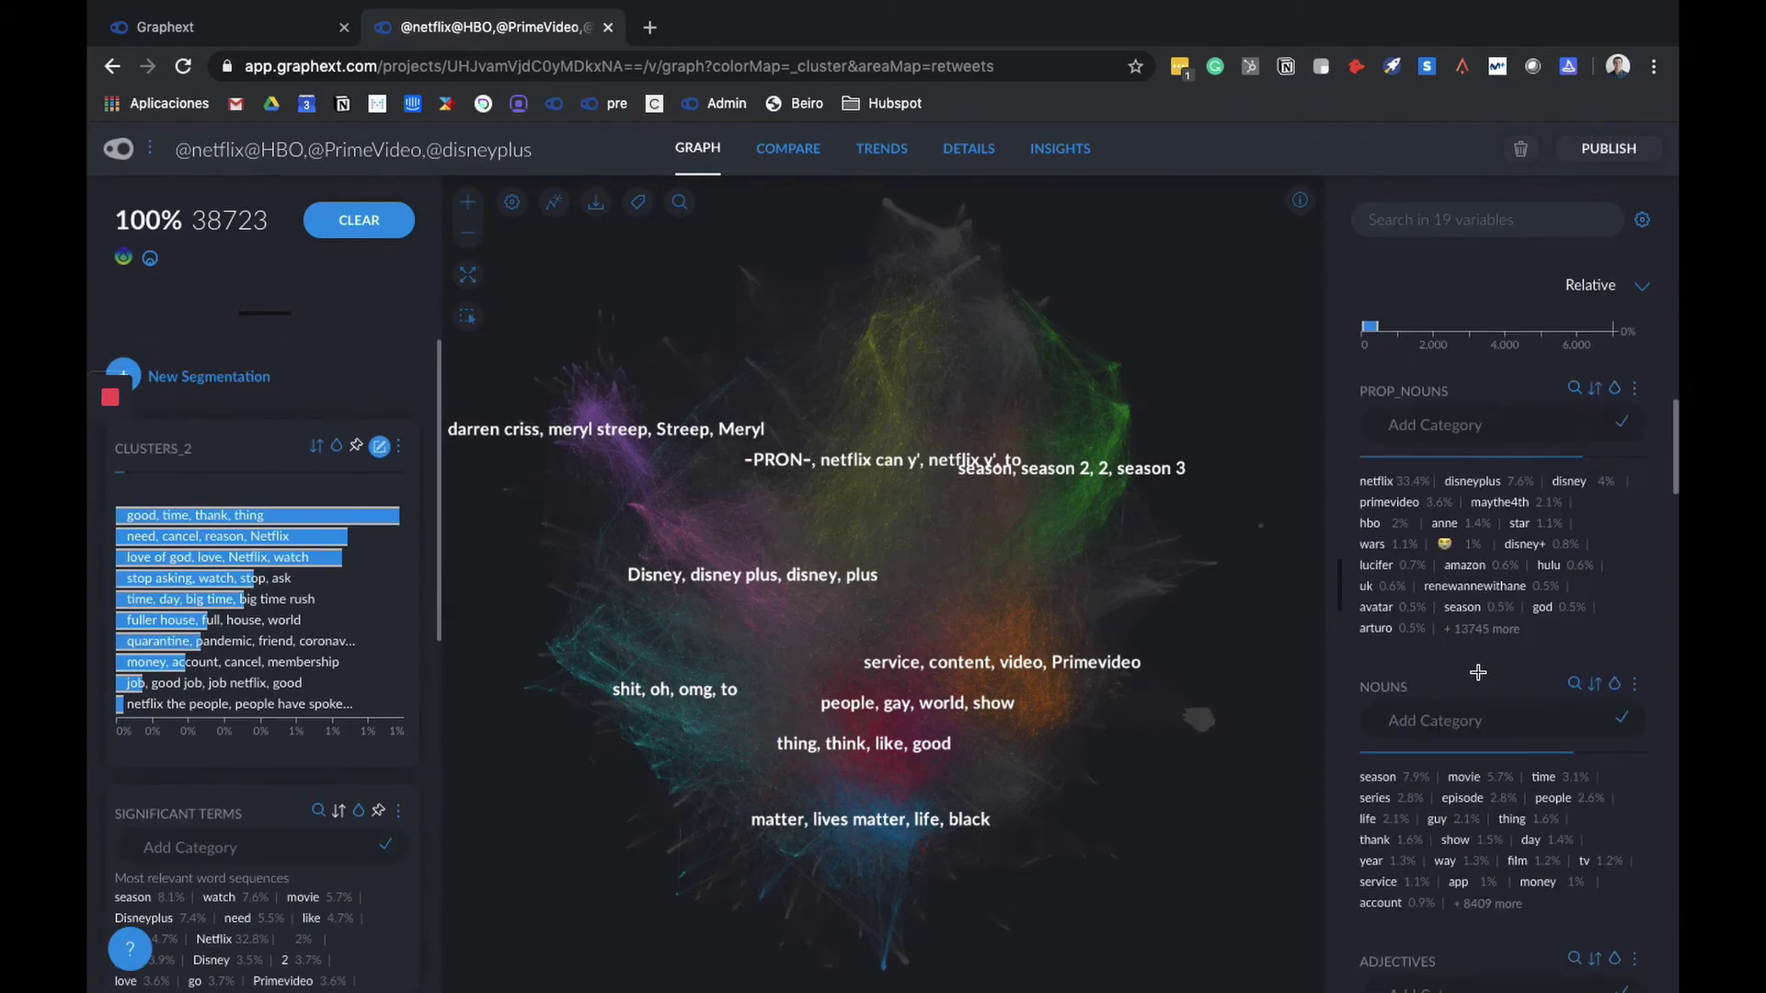
scroll(1492, 656, down, 2)
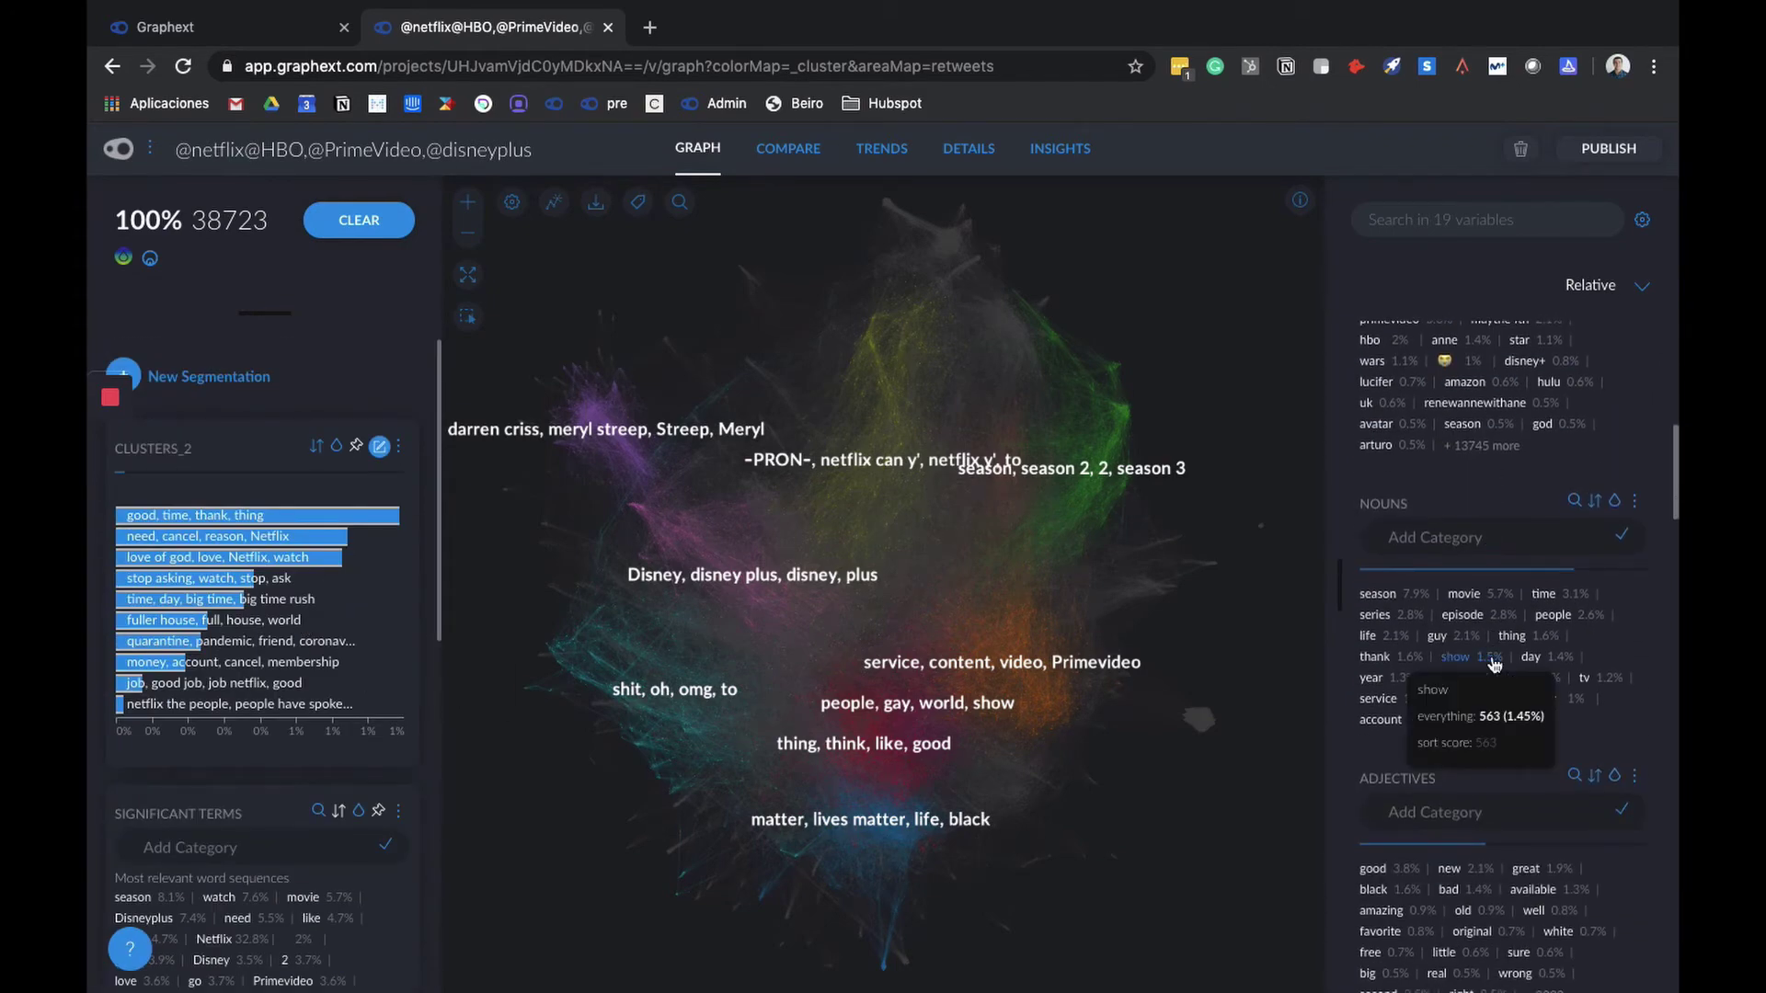
scroll(1521, 758, up, 6)
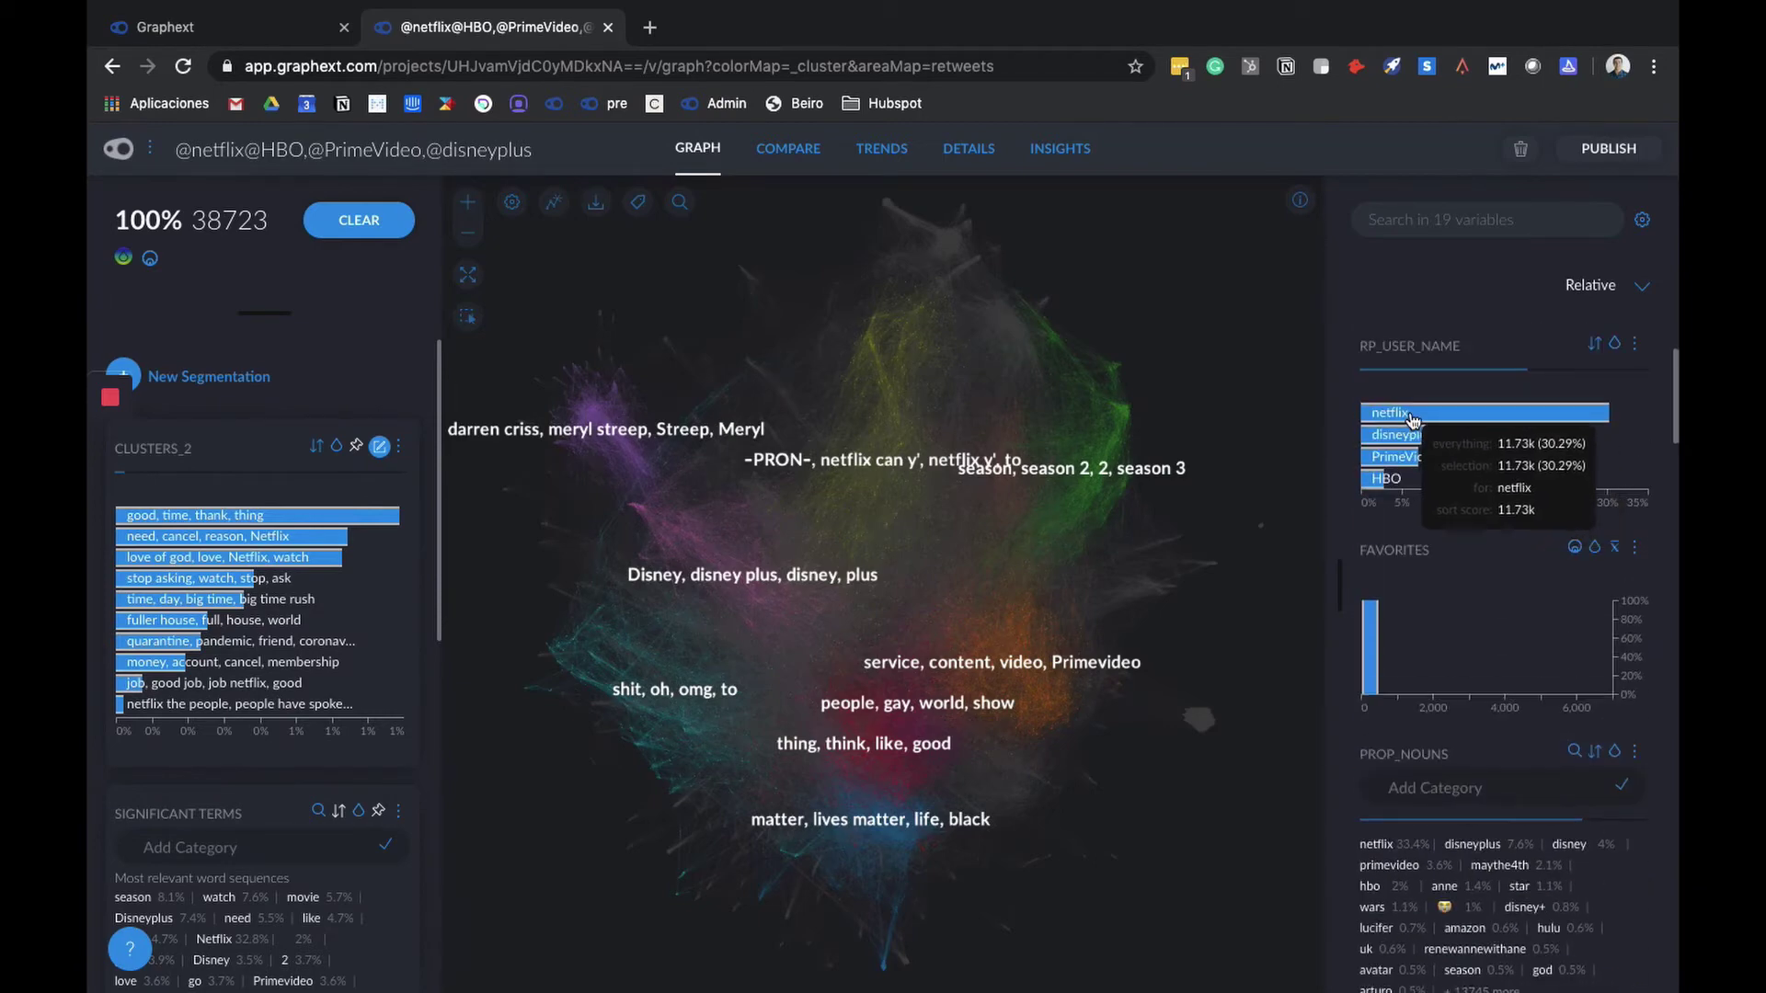
Step: Filter to the 11,731 netflix retweets, rank proper nouns by selection, and select arturo
click(1398, 413)
scroll(1475, 581, down, 3)
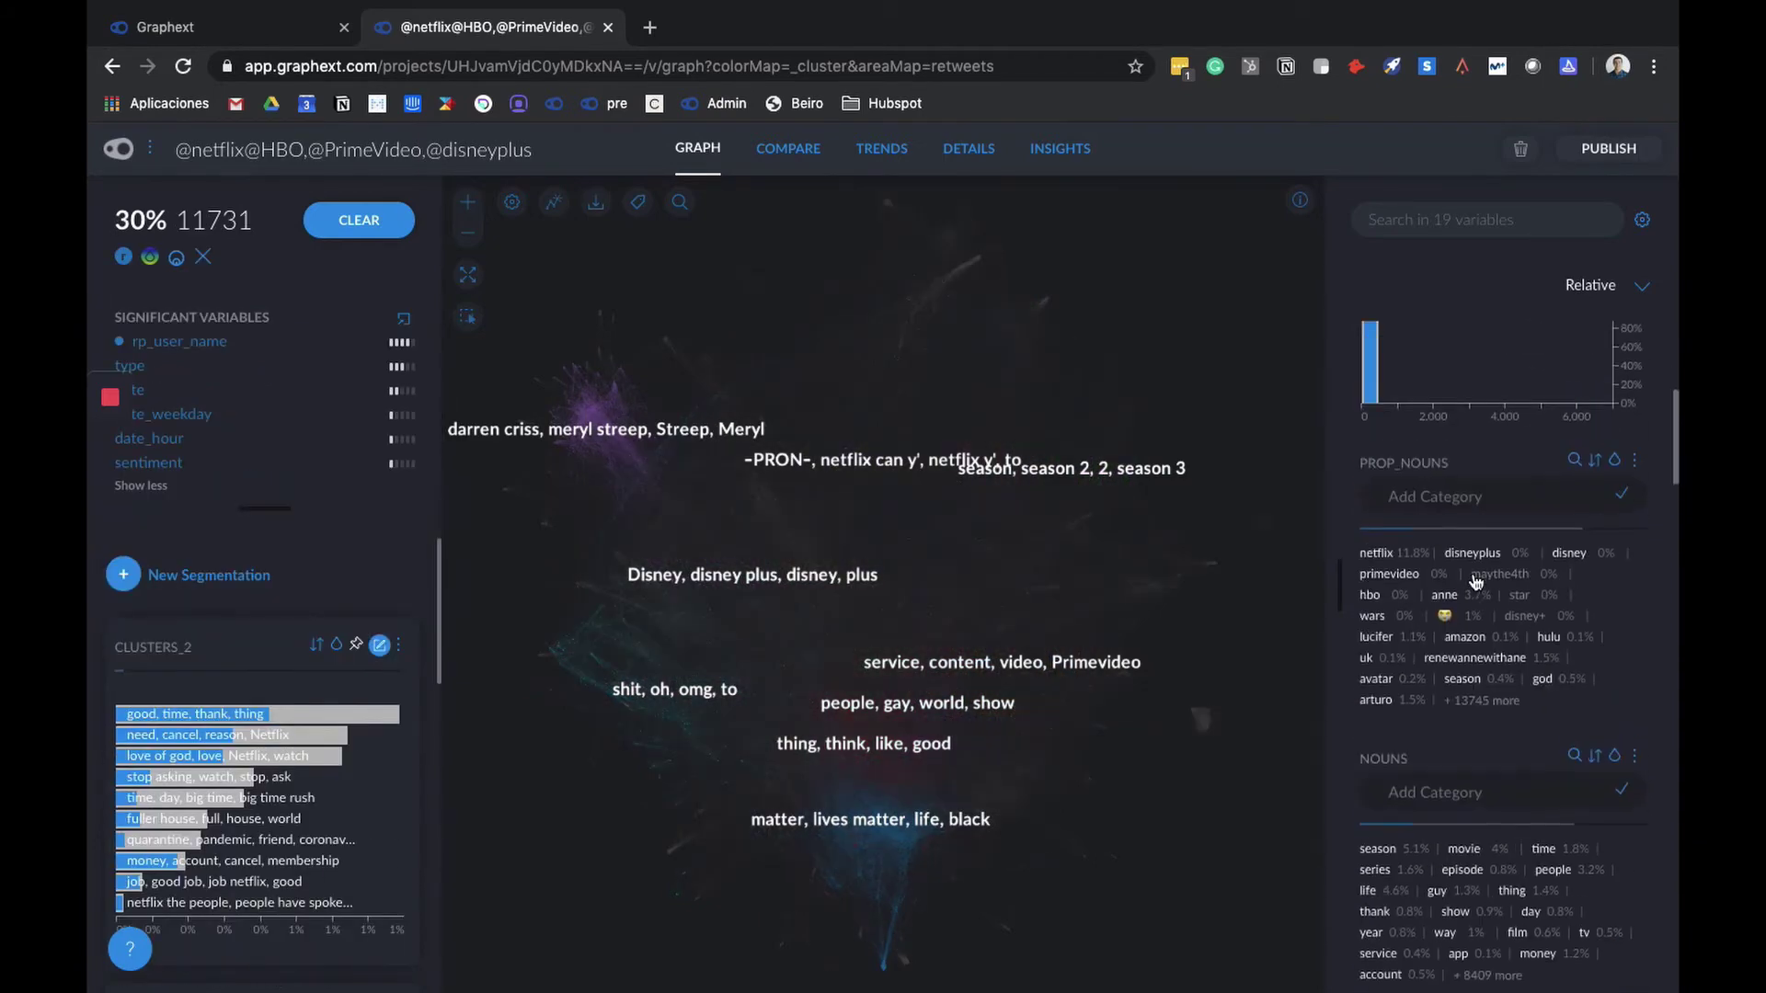
click(1603, 462)
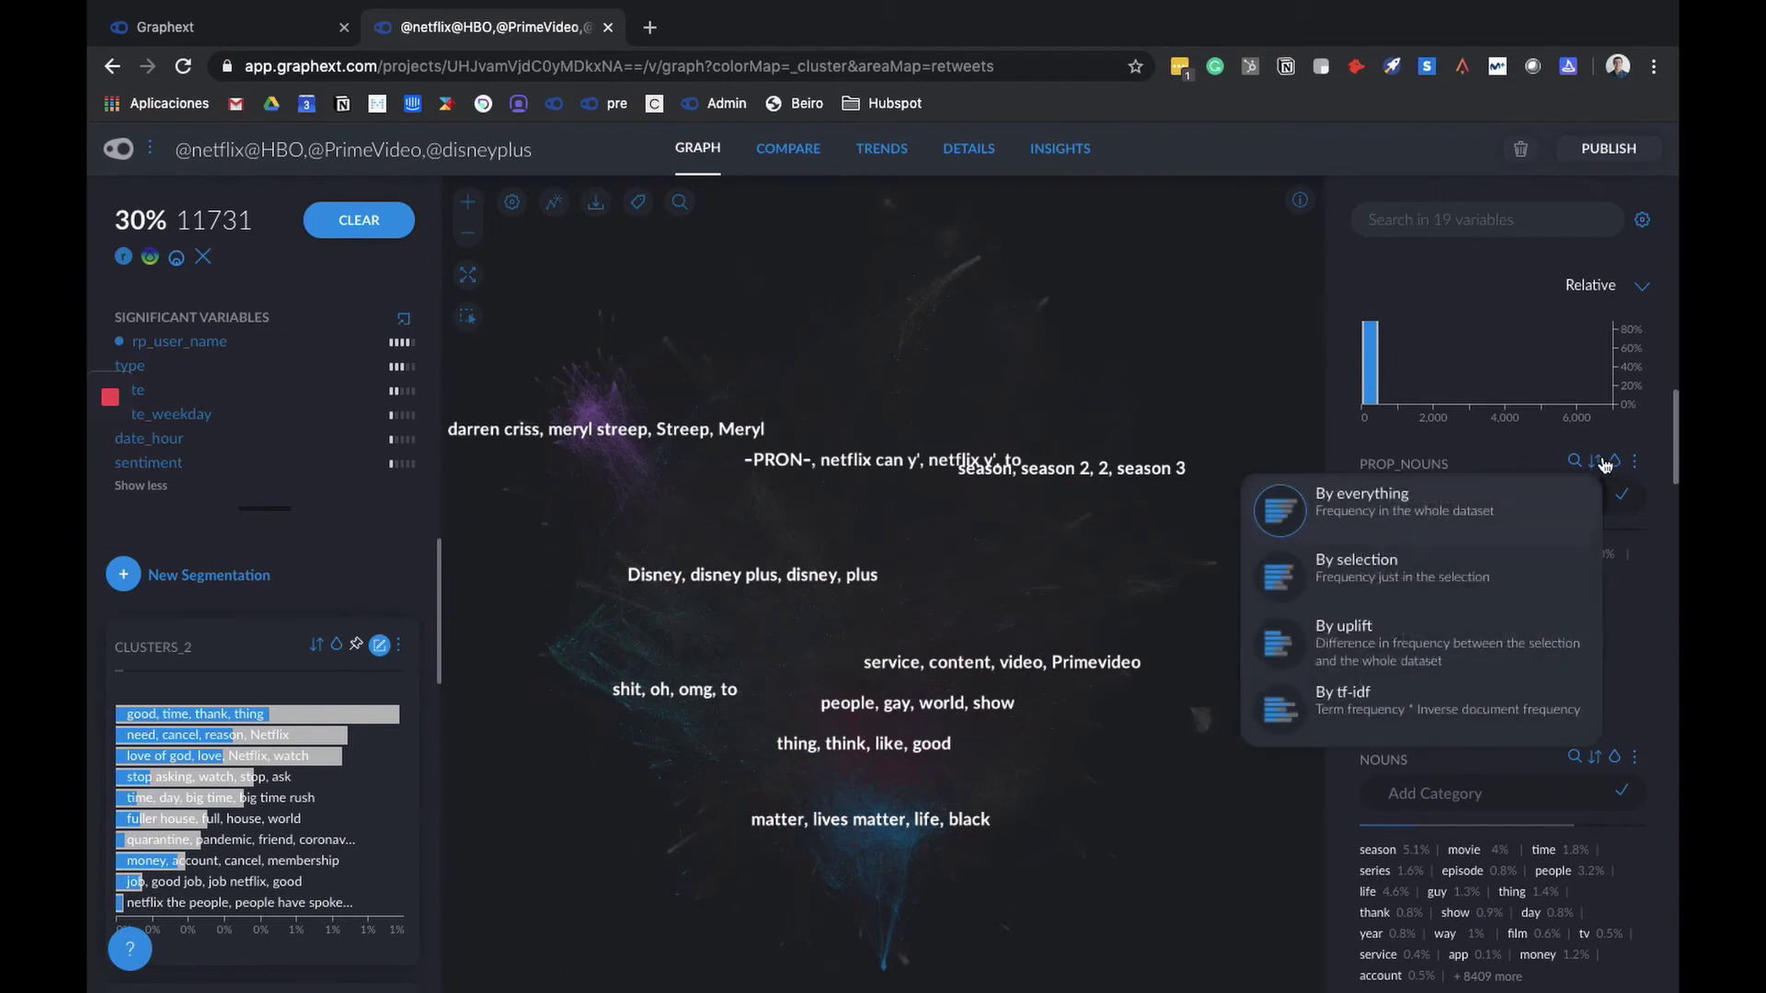
click(1520, 577)
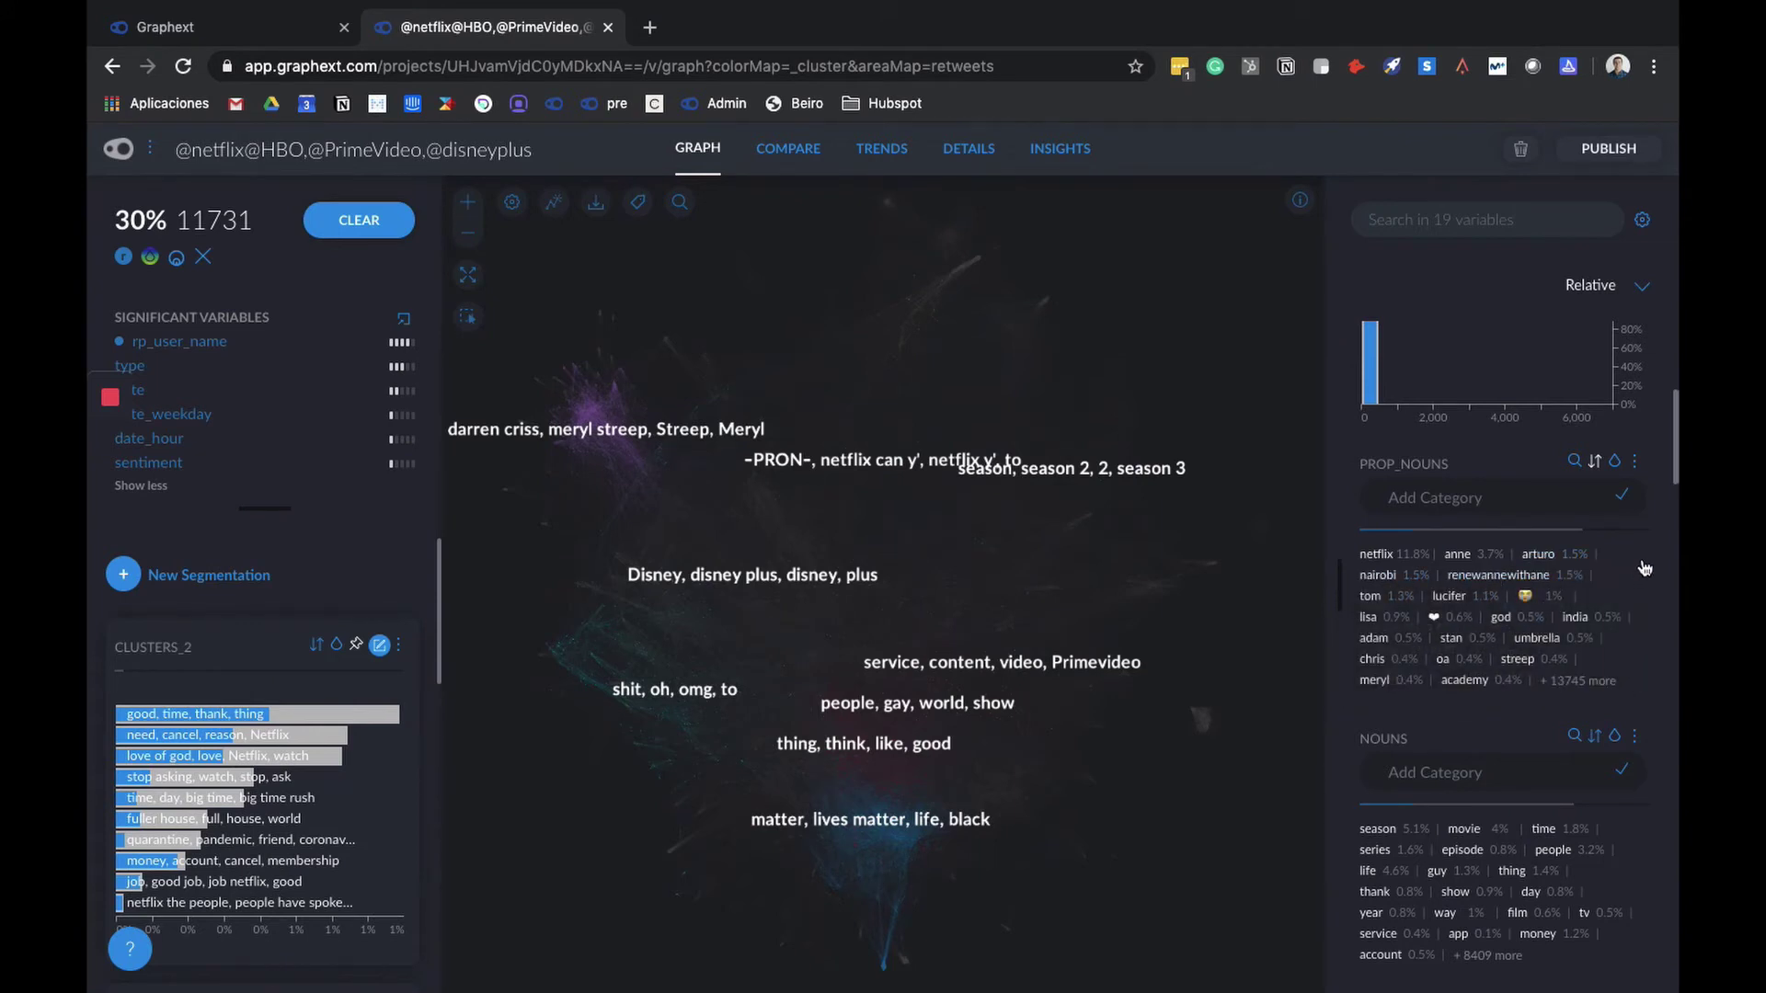
click(1549, 557)
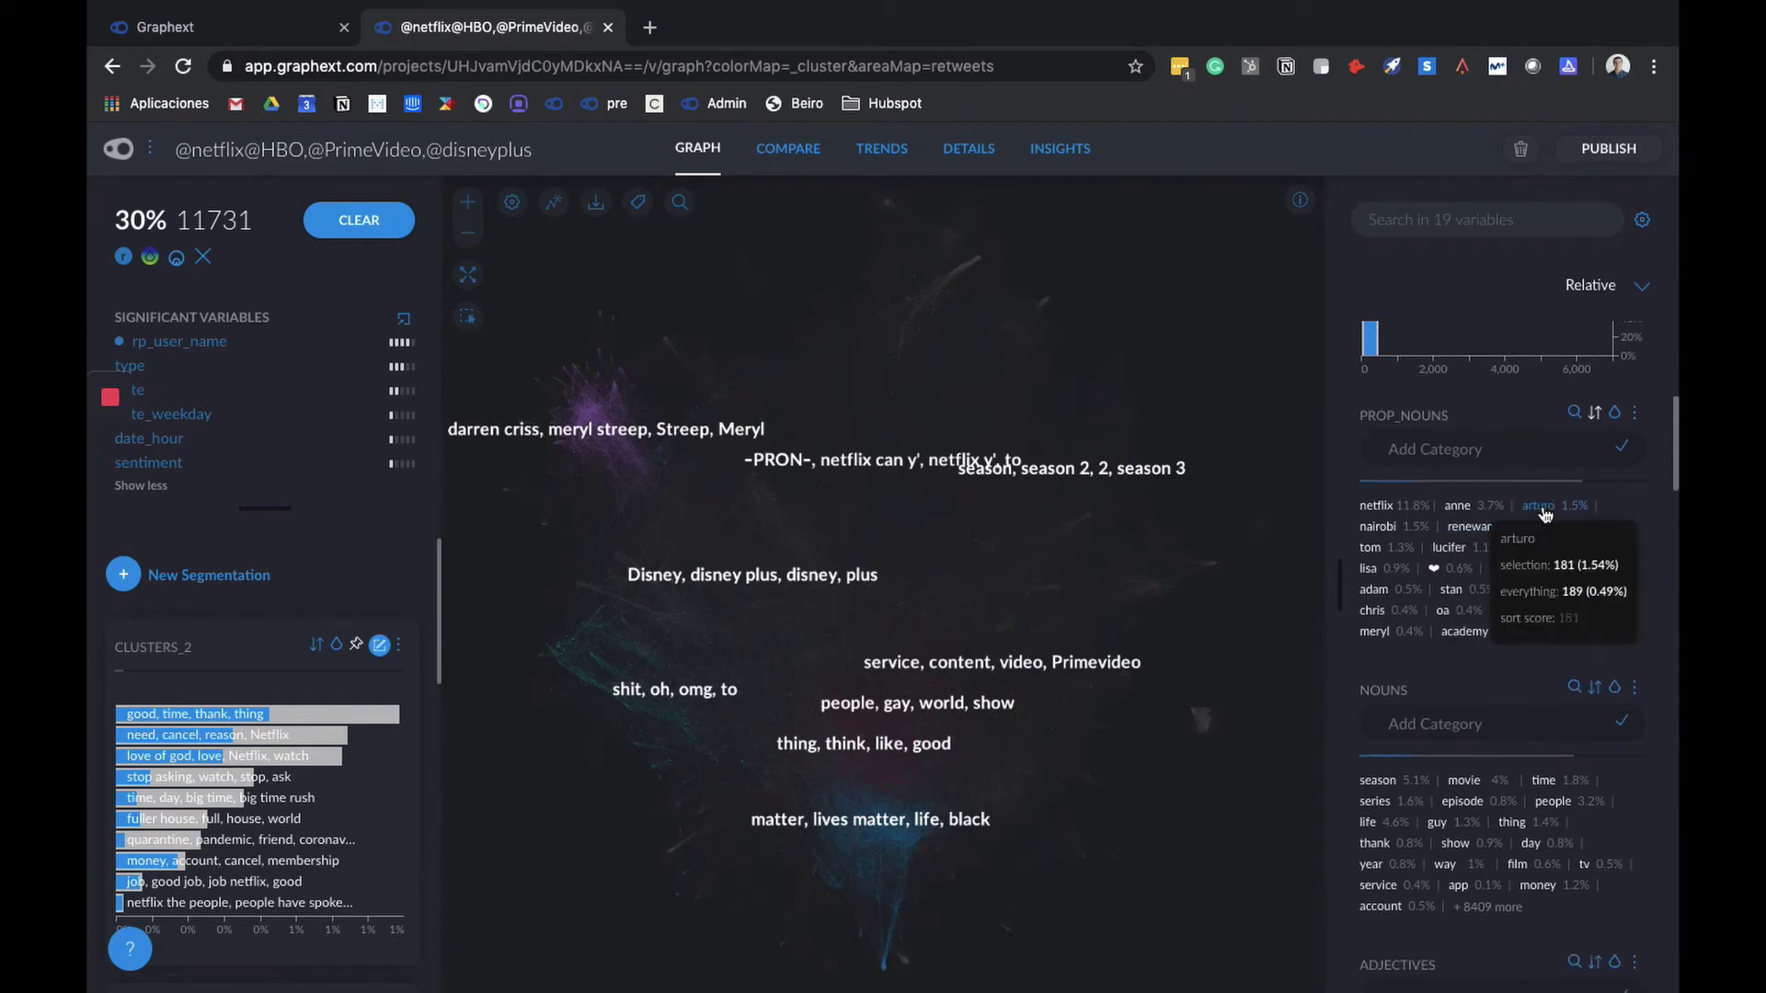
Step: Rank the ADJECTIVES chart by frequency within the selection
scroll(1630, 628, down, 3)
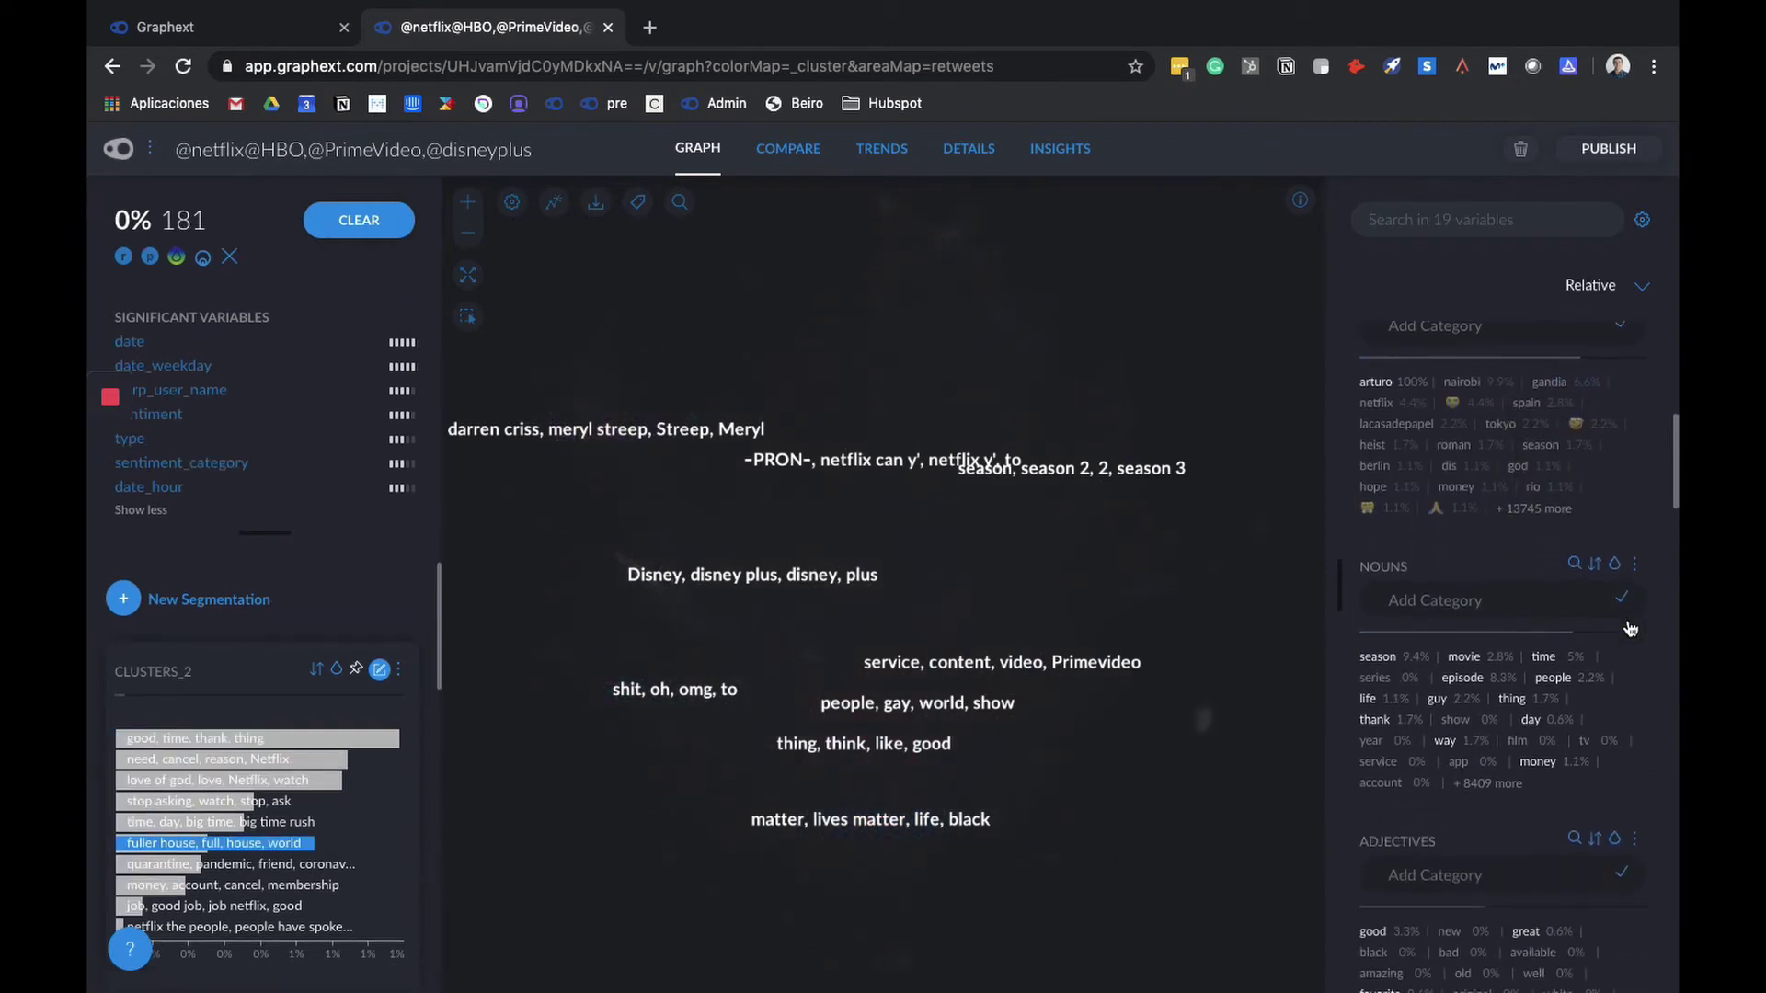
click(1595, 722)
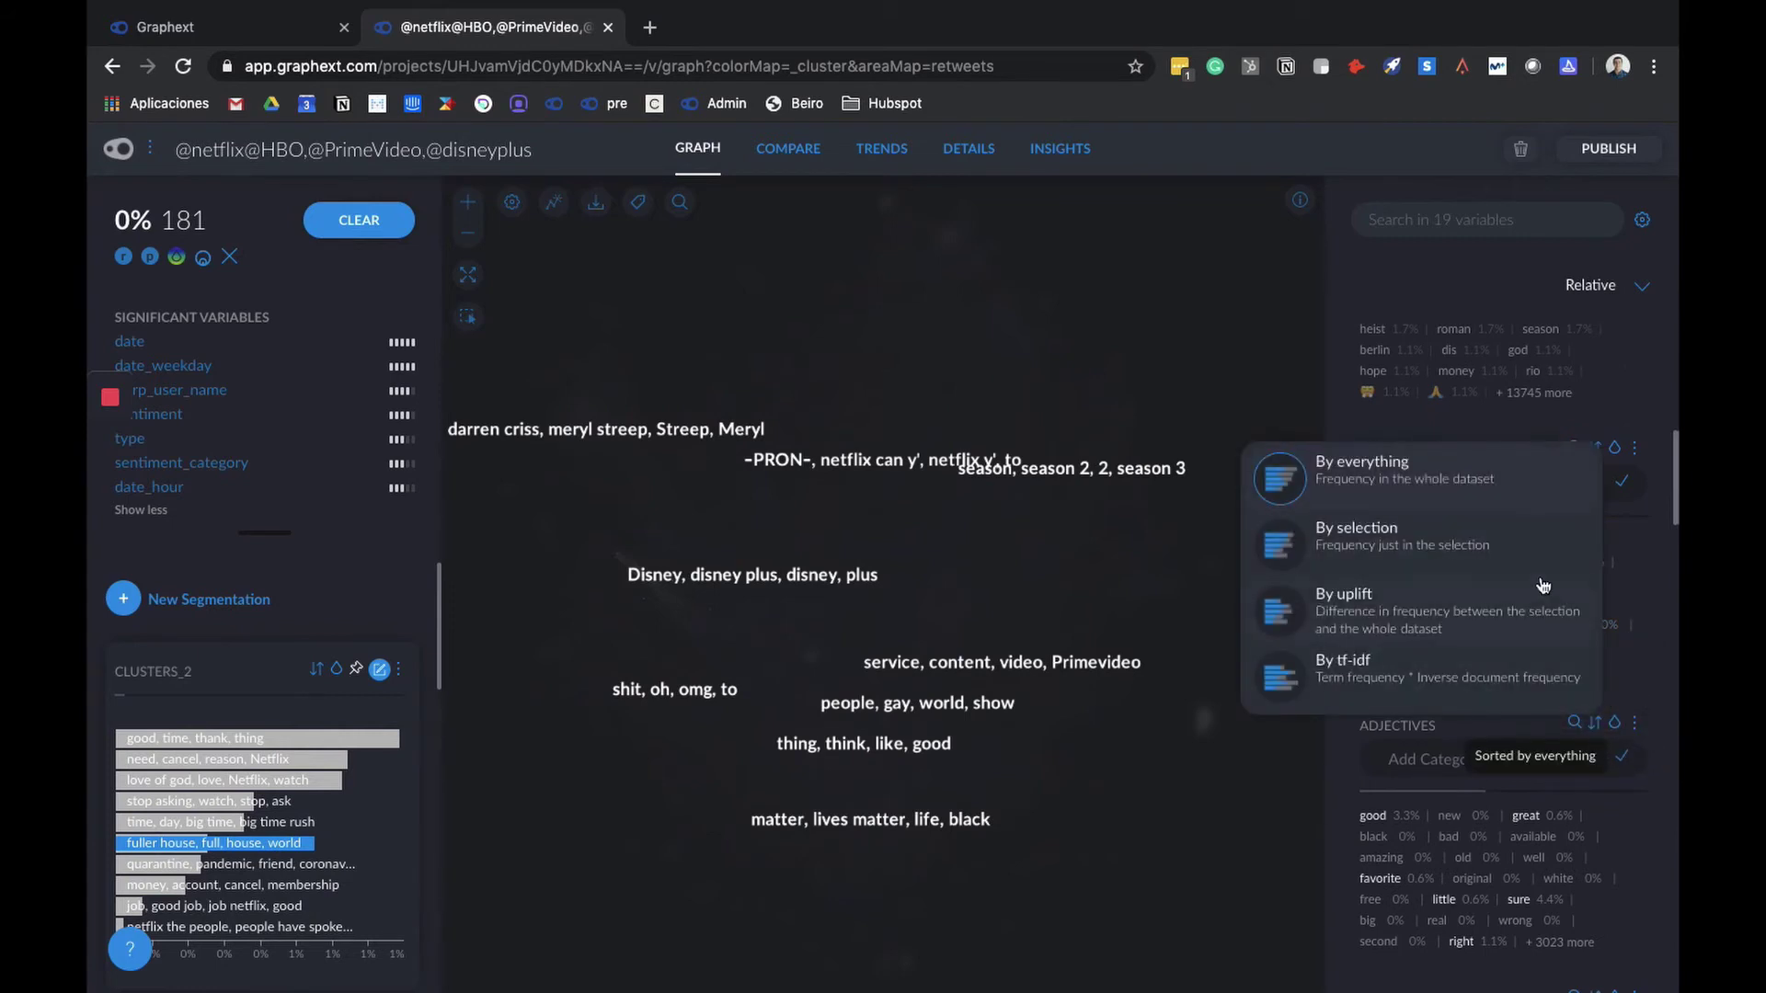
click(1537, 565)
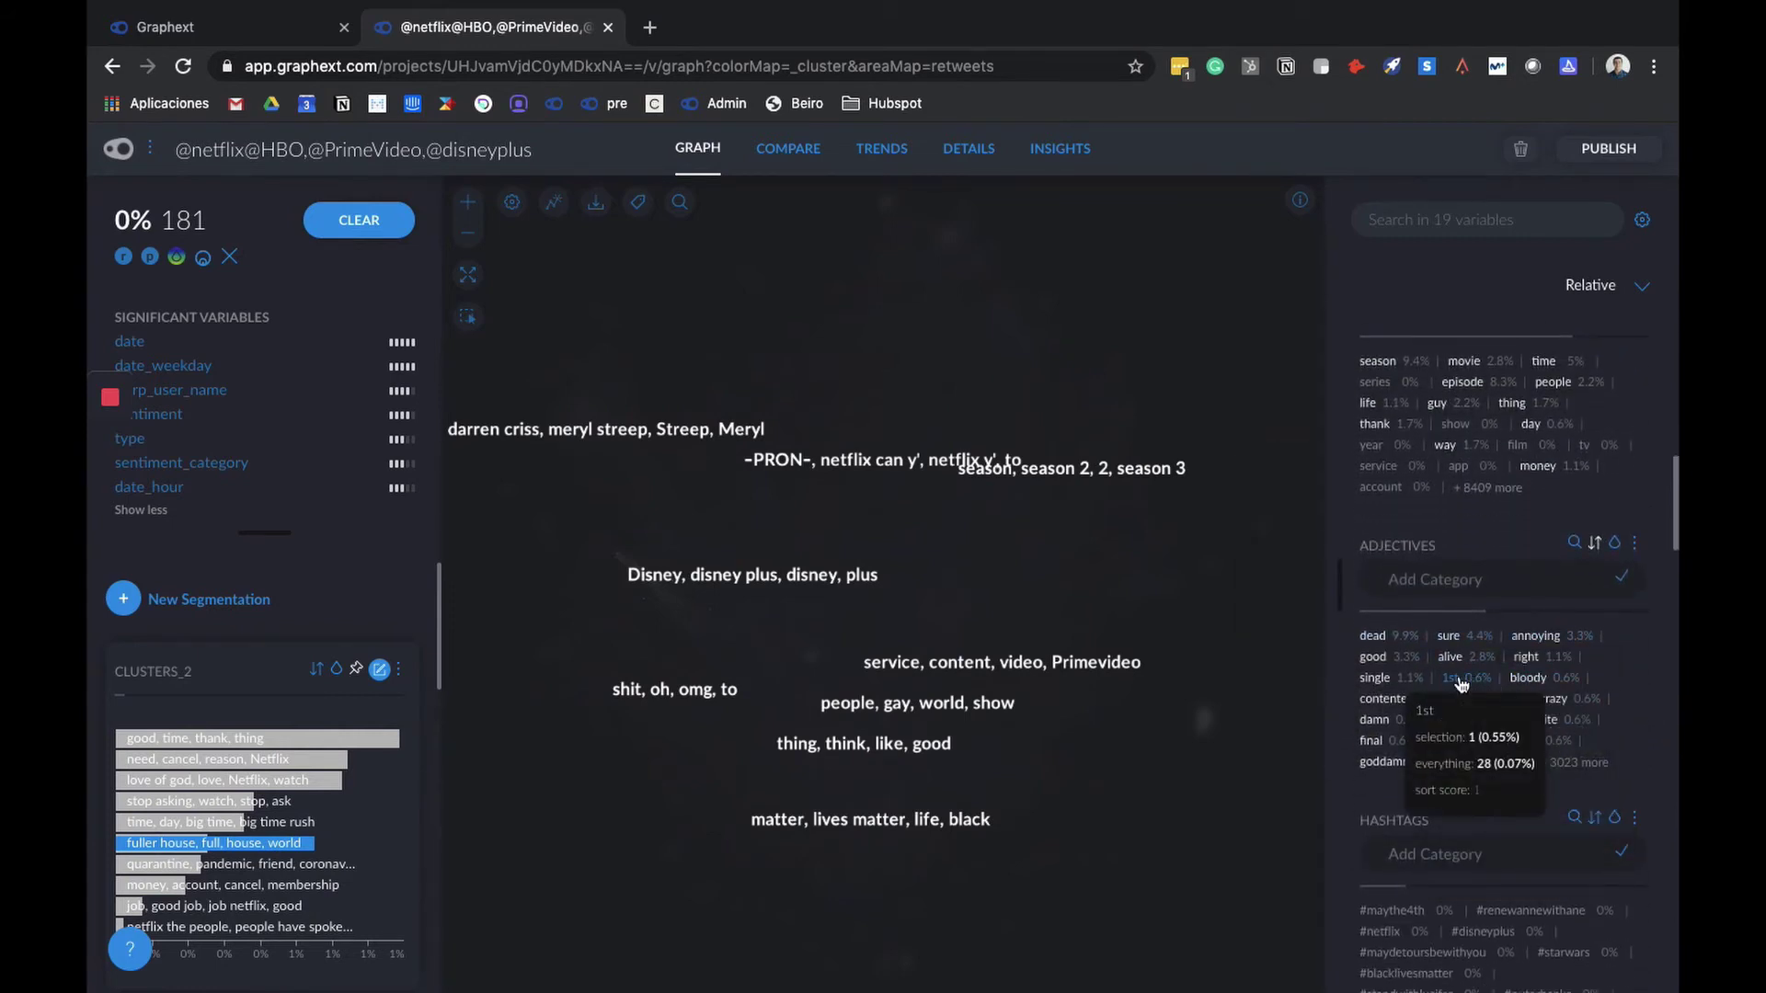
Step: Filter to the 175 tweets mentioning nairobi and inspect co-mentions like berlin and tokyo
mouse_move(1399, 676)
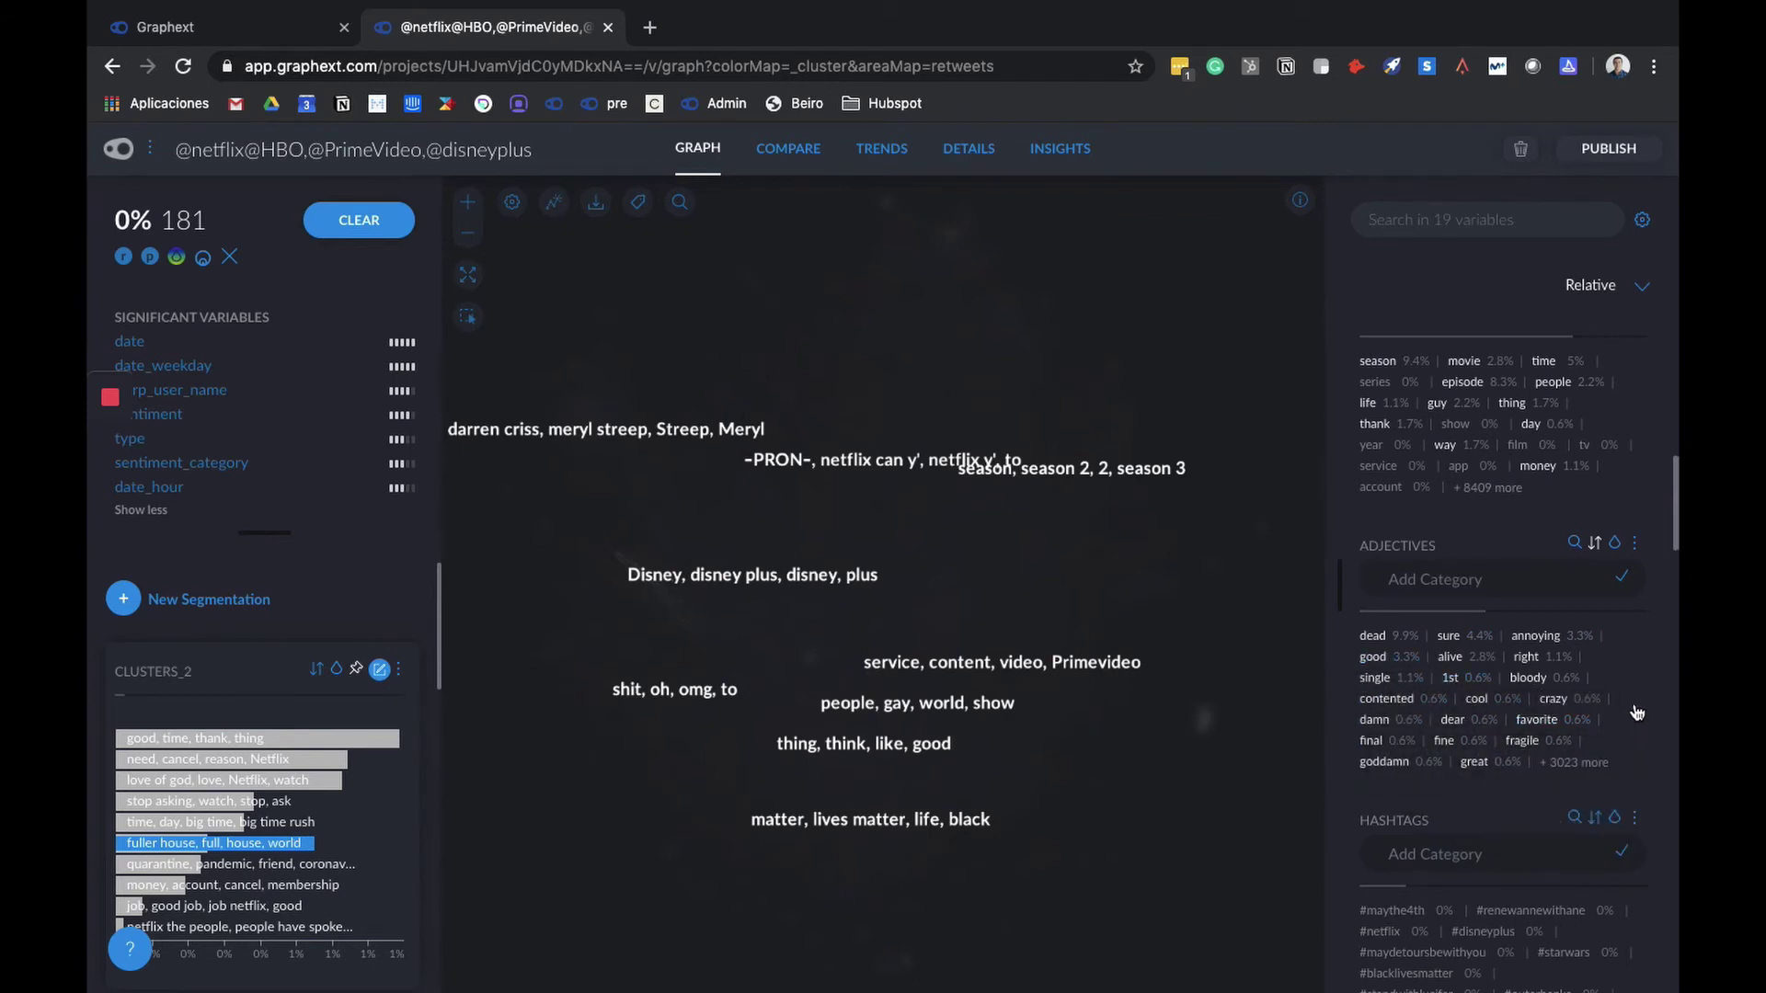
mouse_move(1540, 647)
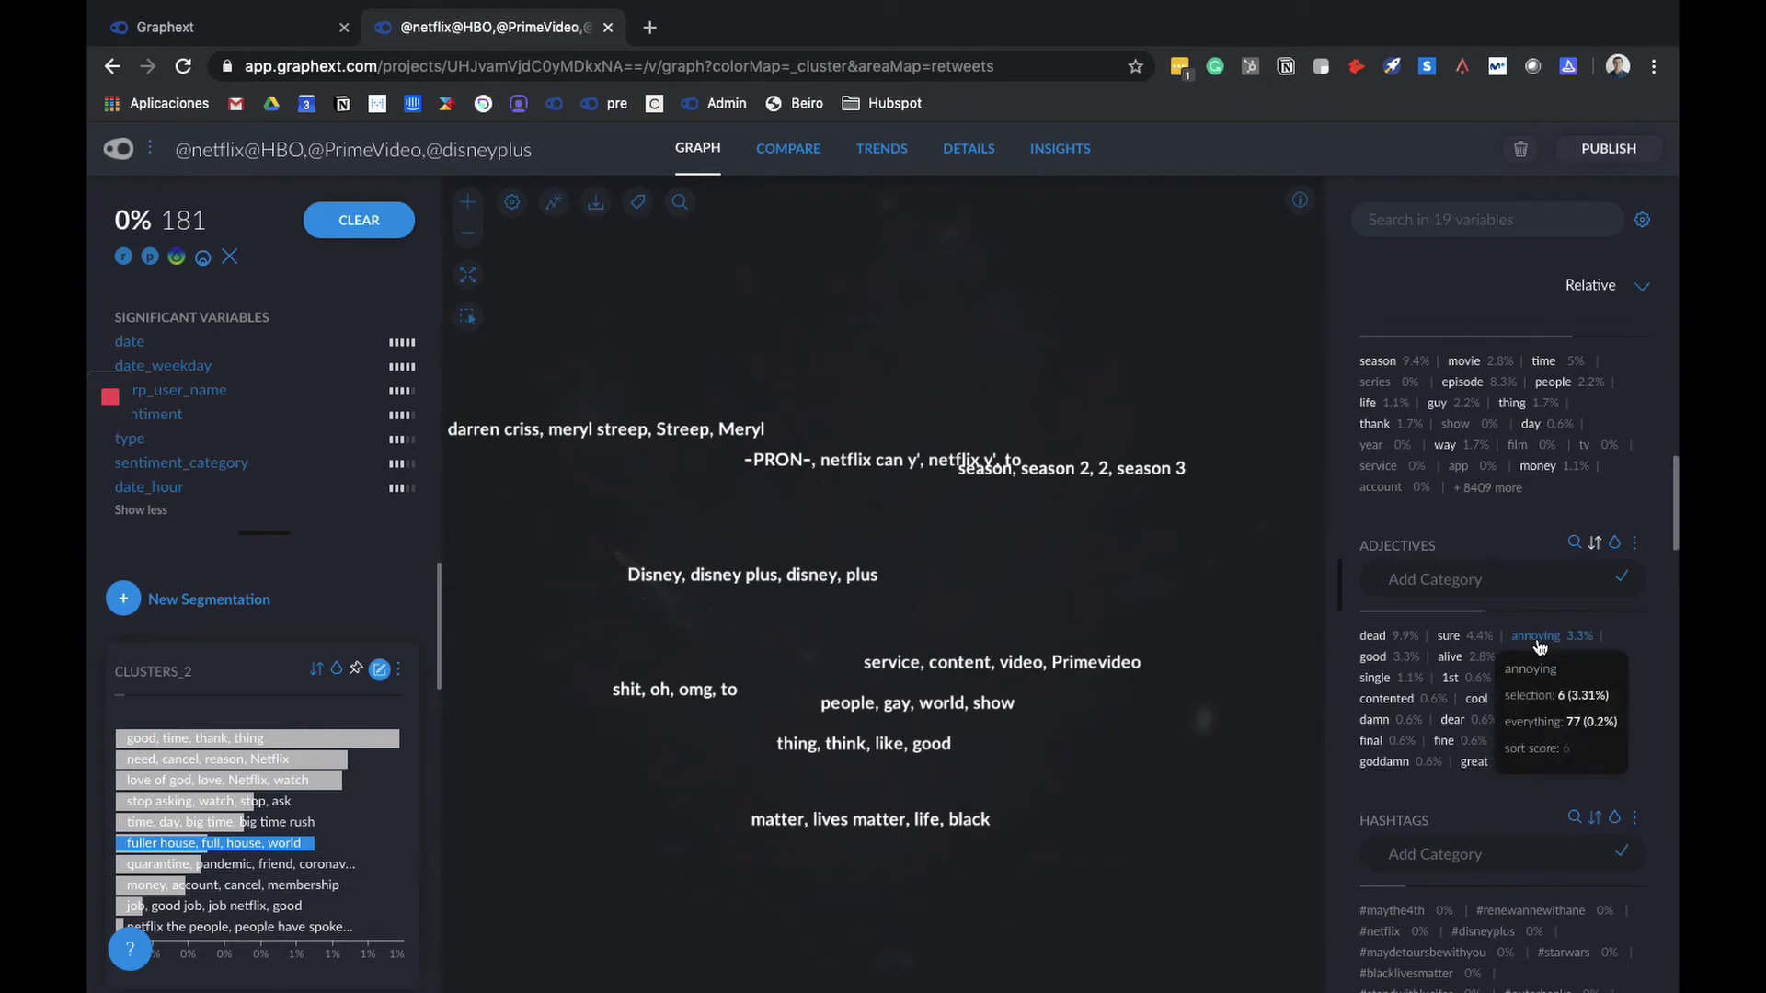
mouse_move(1390, 646)
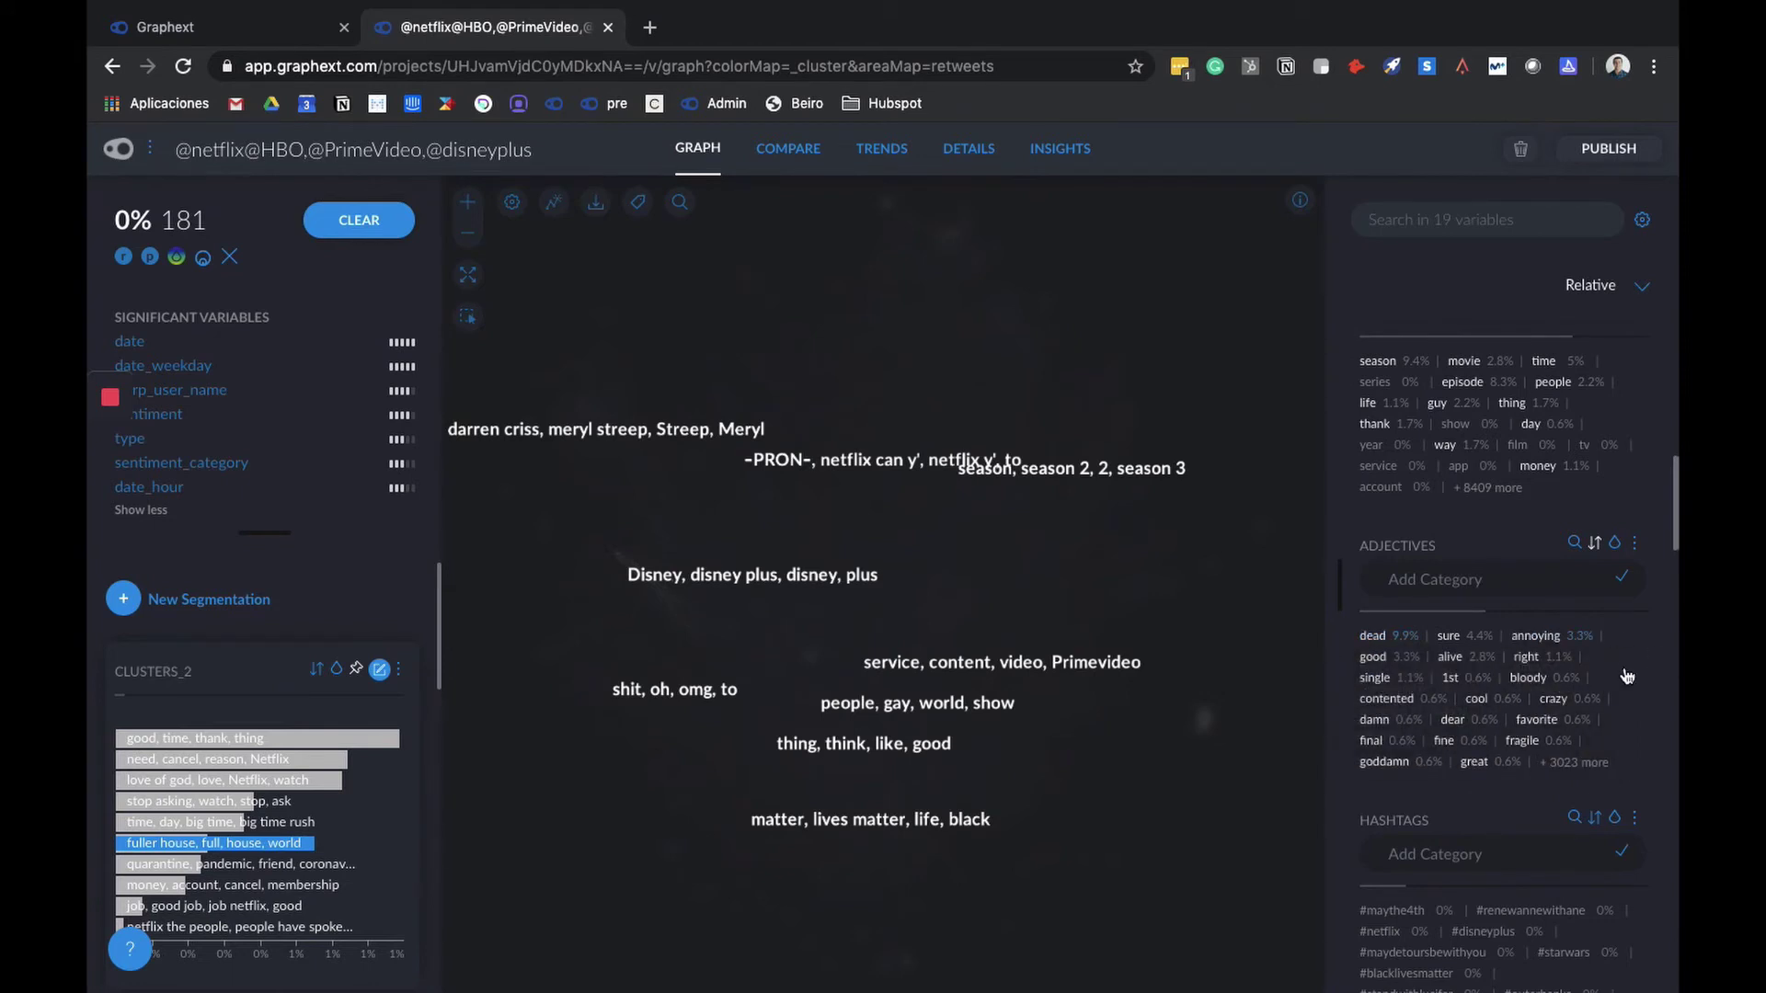
scroll(1619, 644, up, 4)
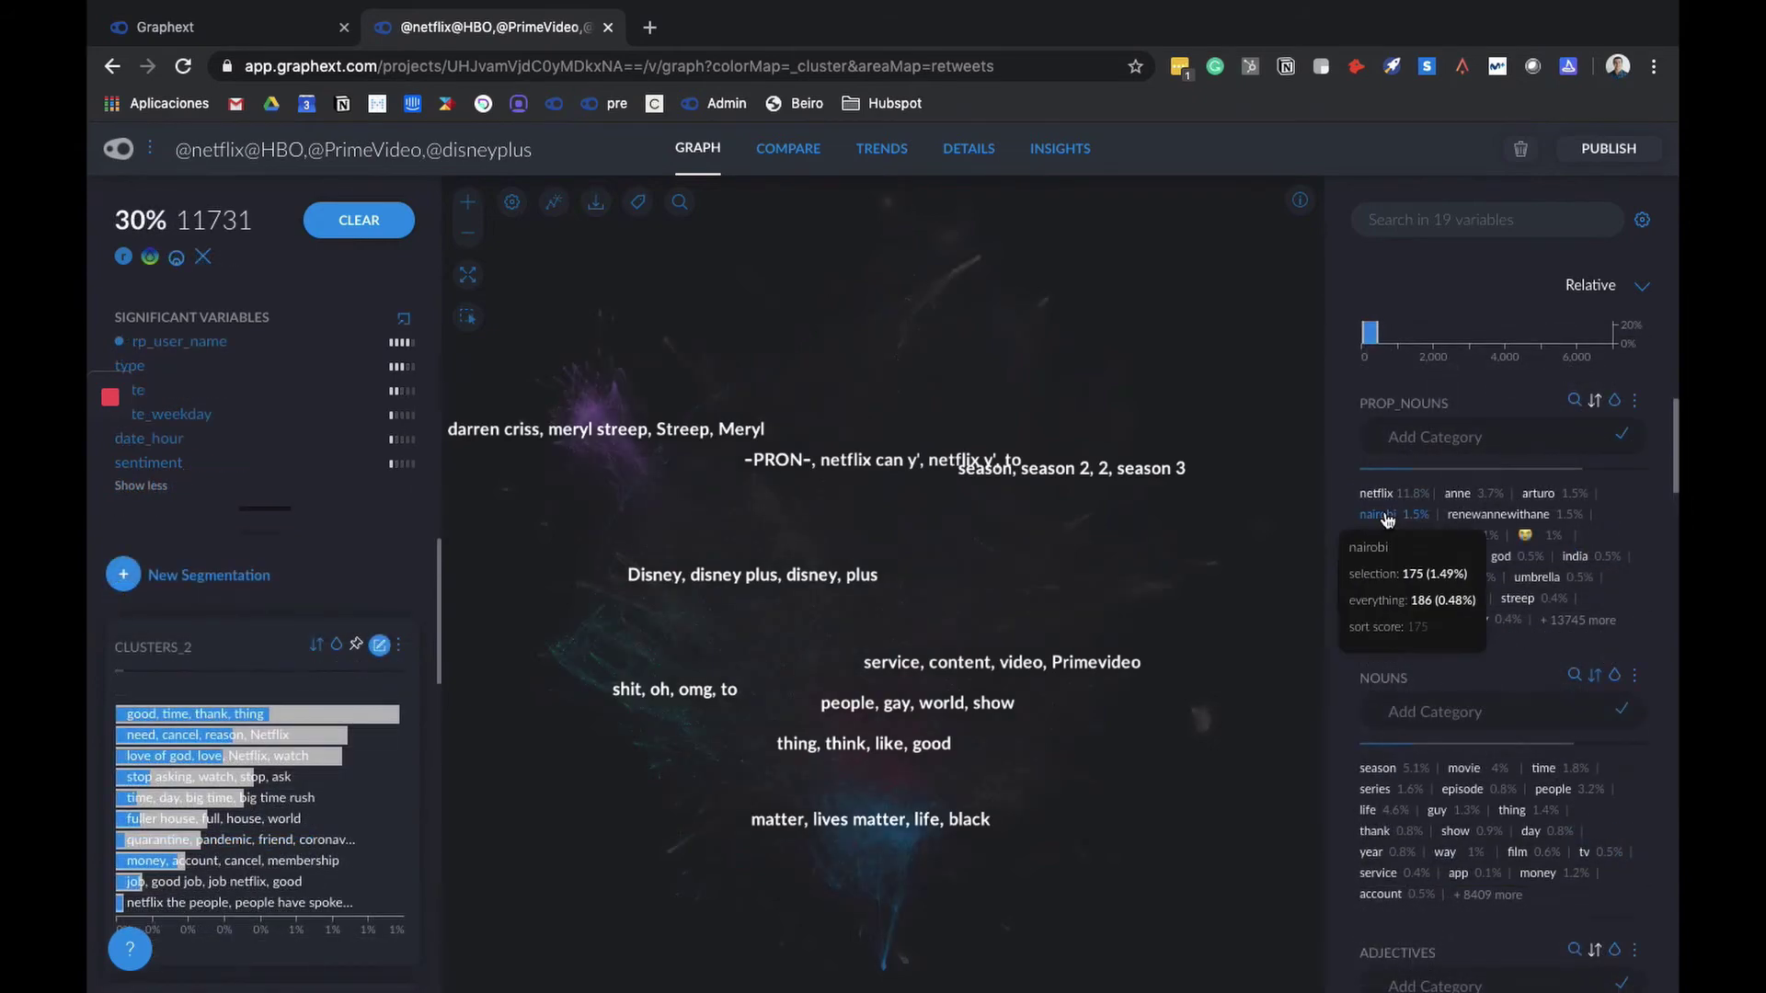
click(1387, 518)
scroll(1596, 621, down, 5)
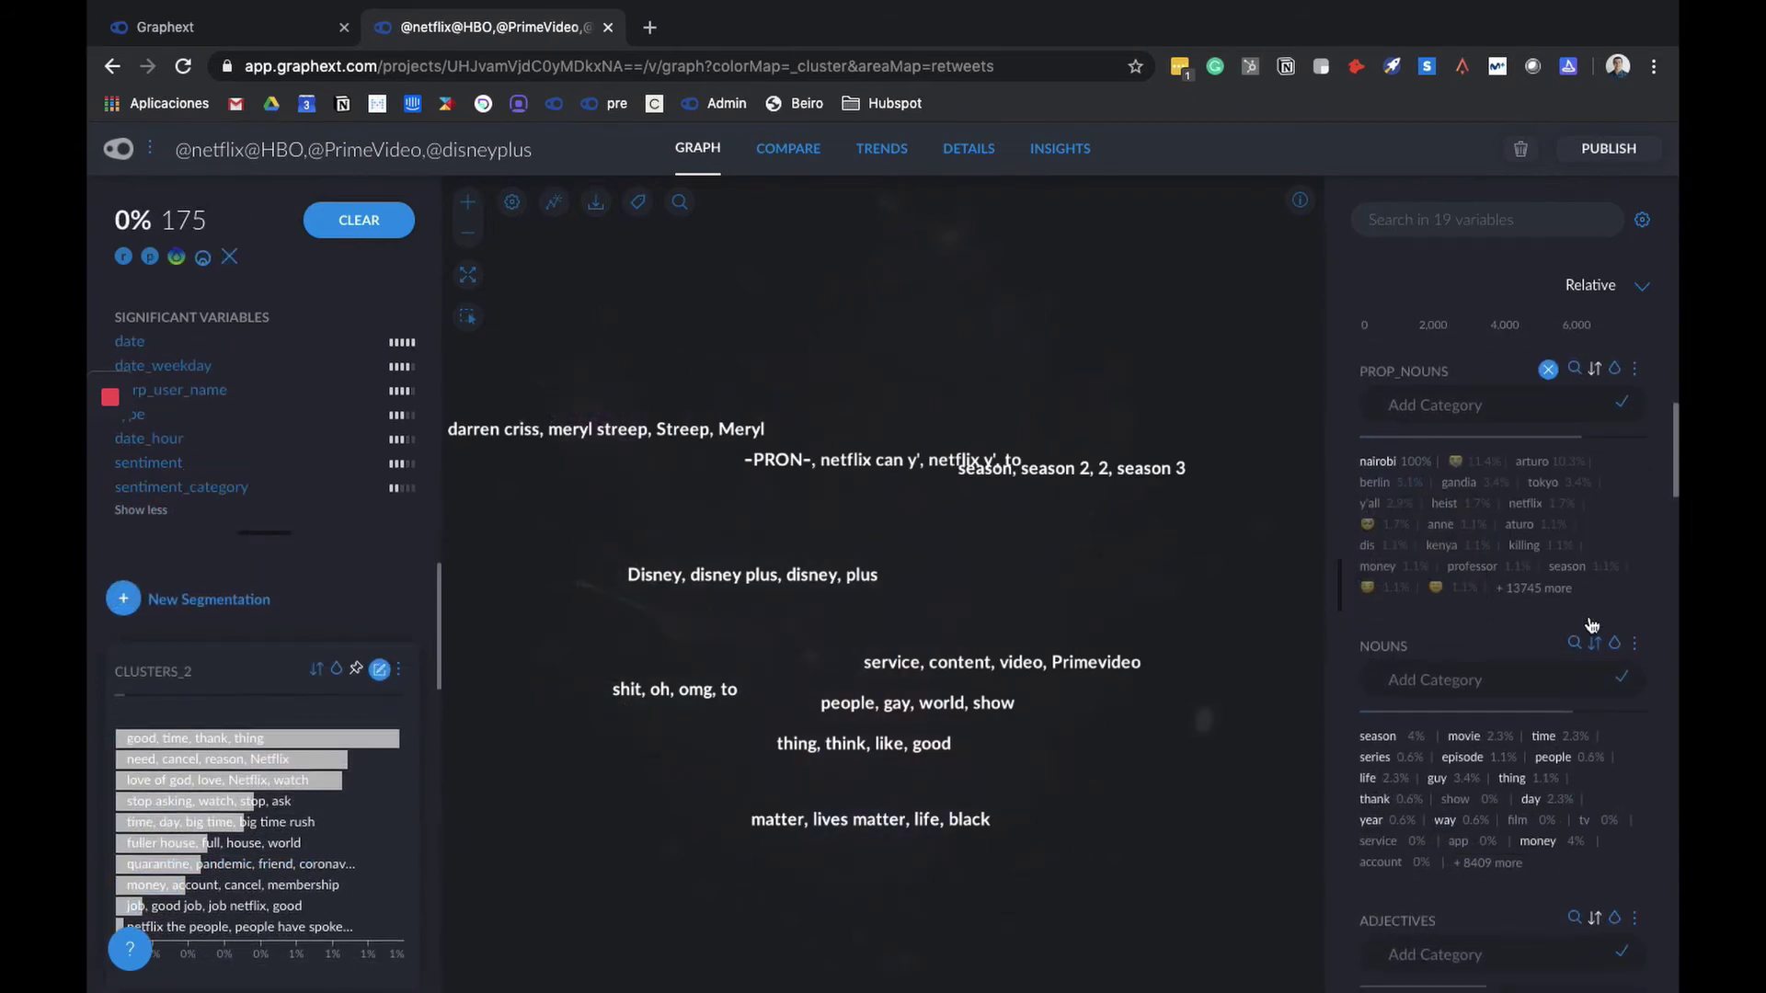
mouse_move(1591, 626)
scroll(1591, 625, down, 1)
mouse_move(1472, 704)
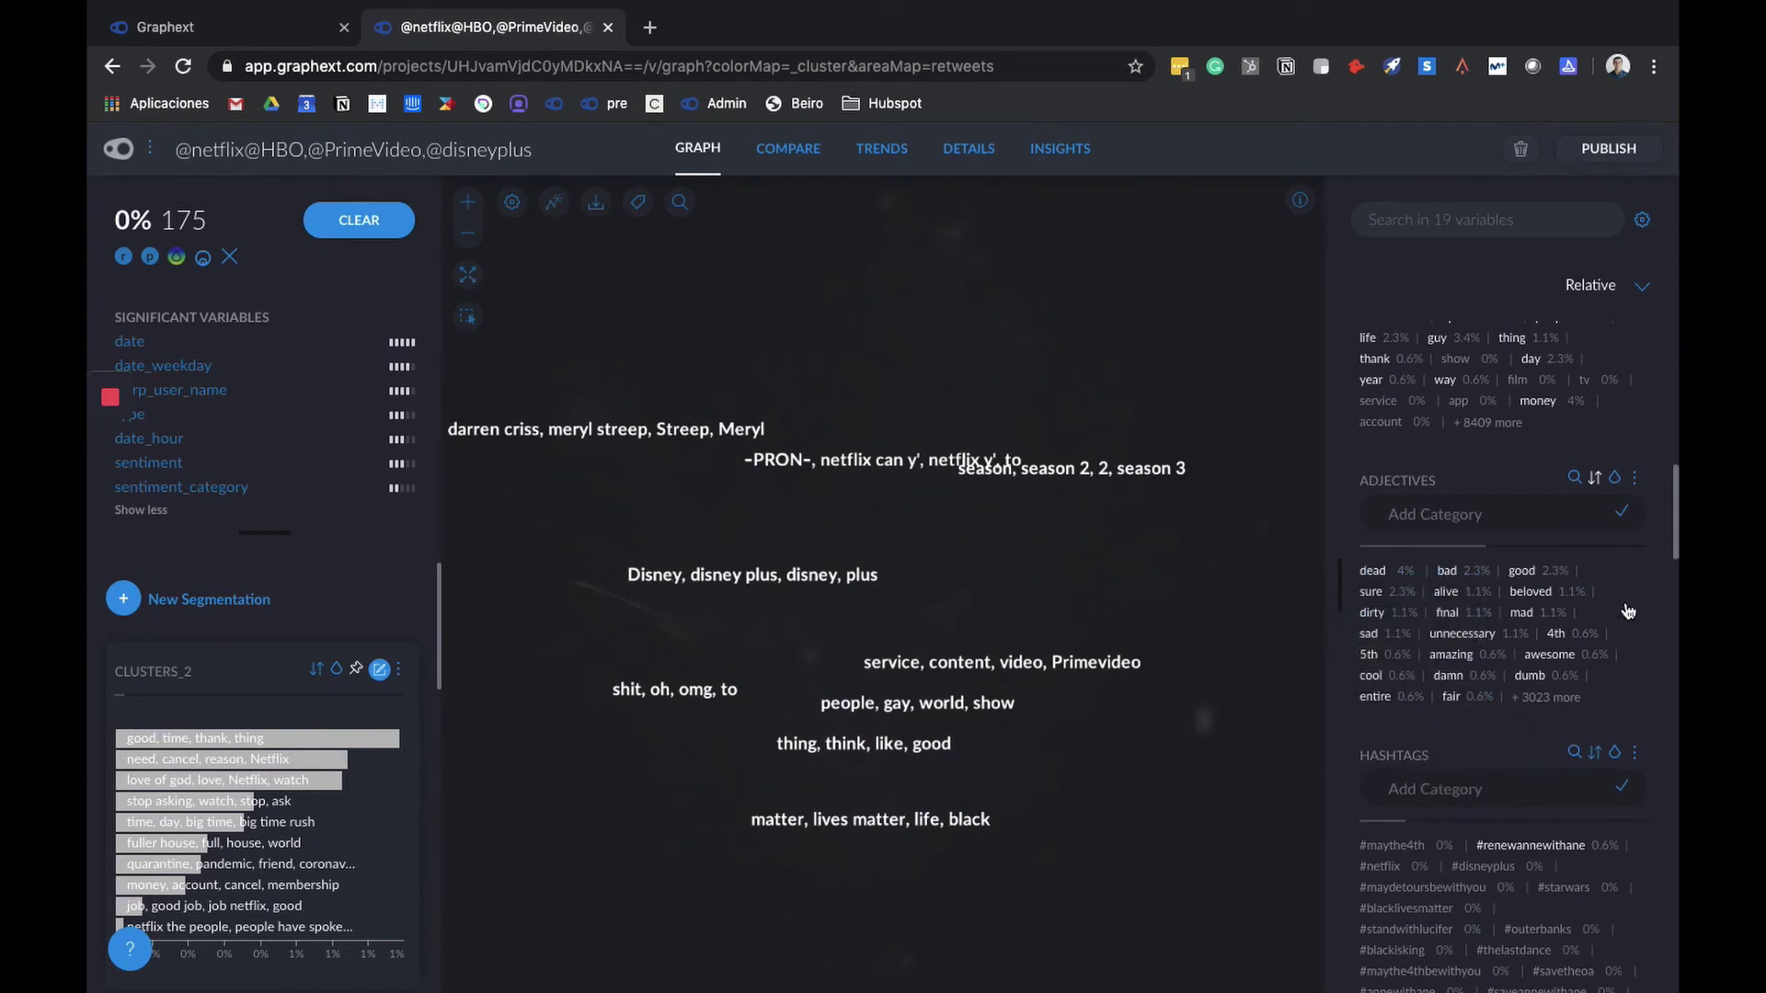
mouse_move(1529, 598)
scroll(1633, 628, up, 5)
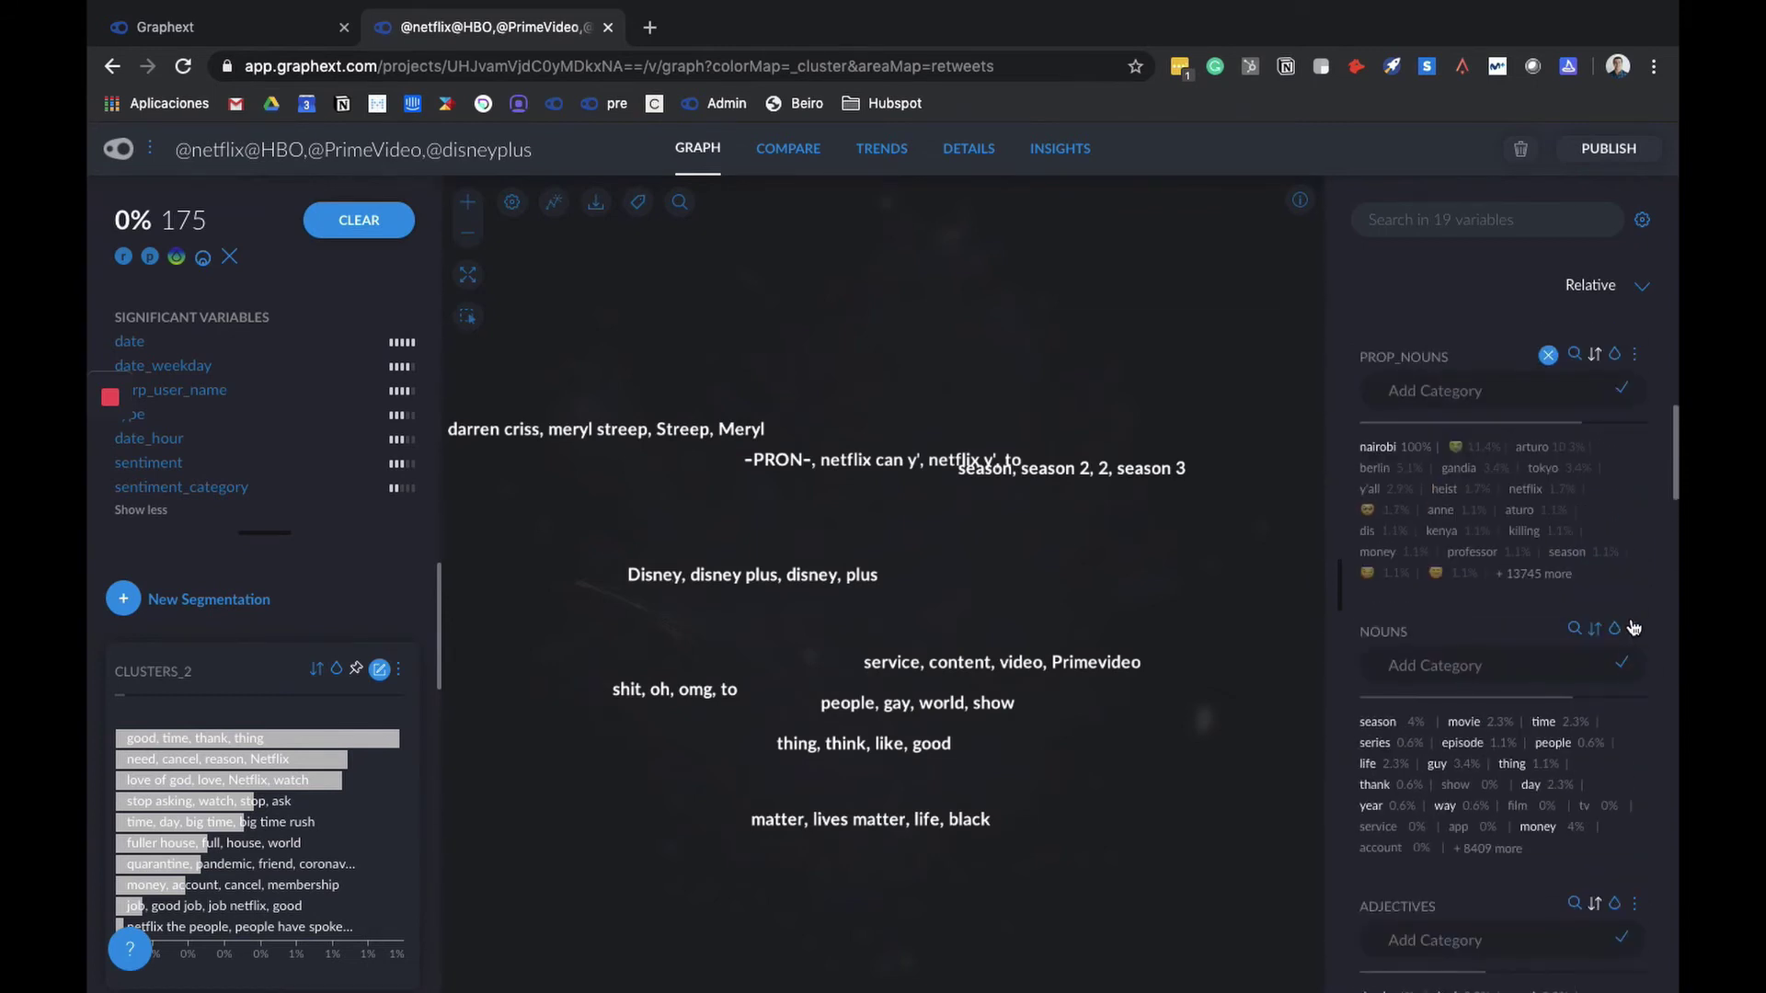
Step: Change the proper-noun filter to tweets mentioning arturo or nairobi
click(1548, 355)
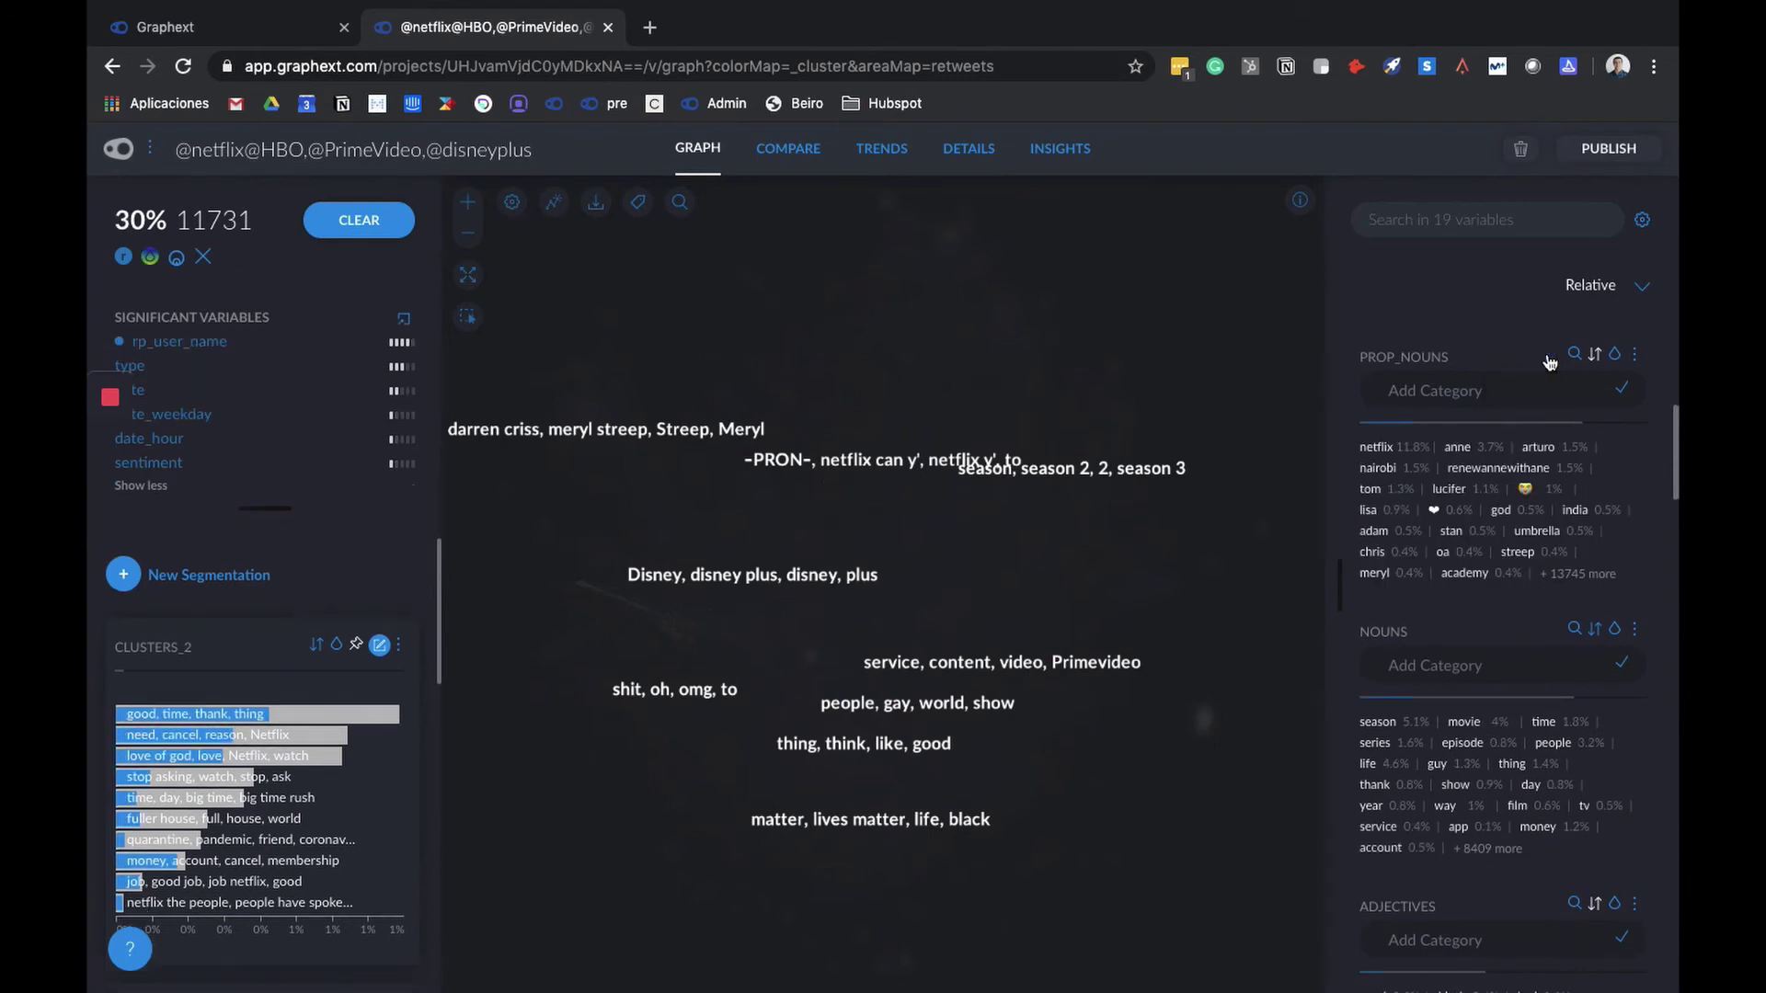
click(1548, 449)
click(1468, 449)
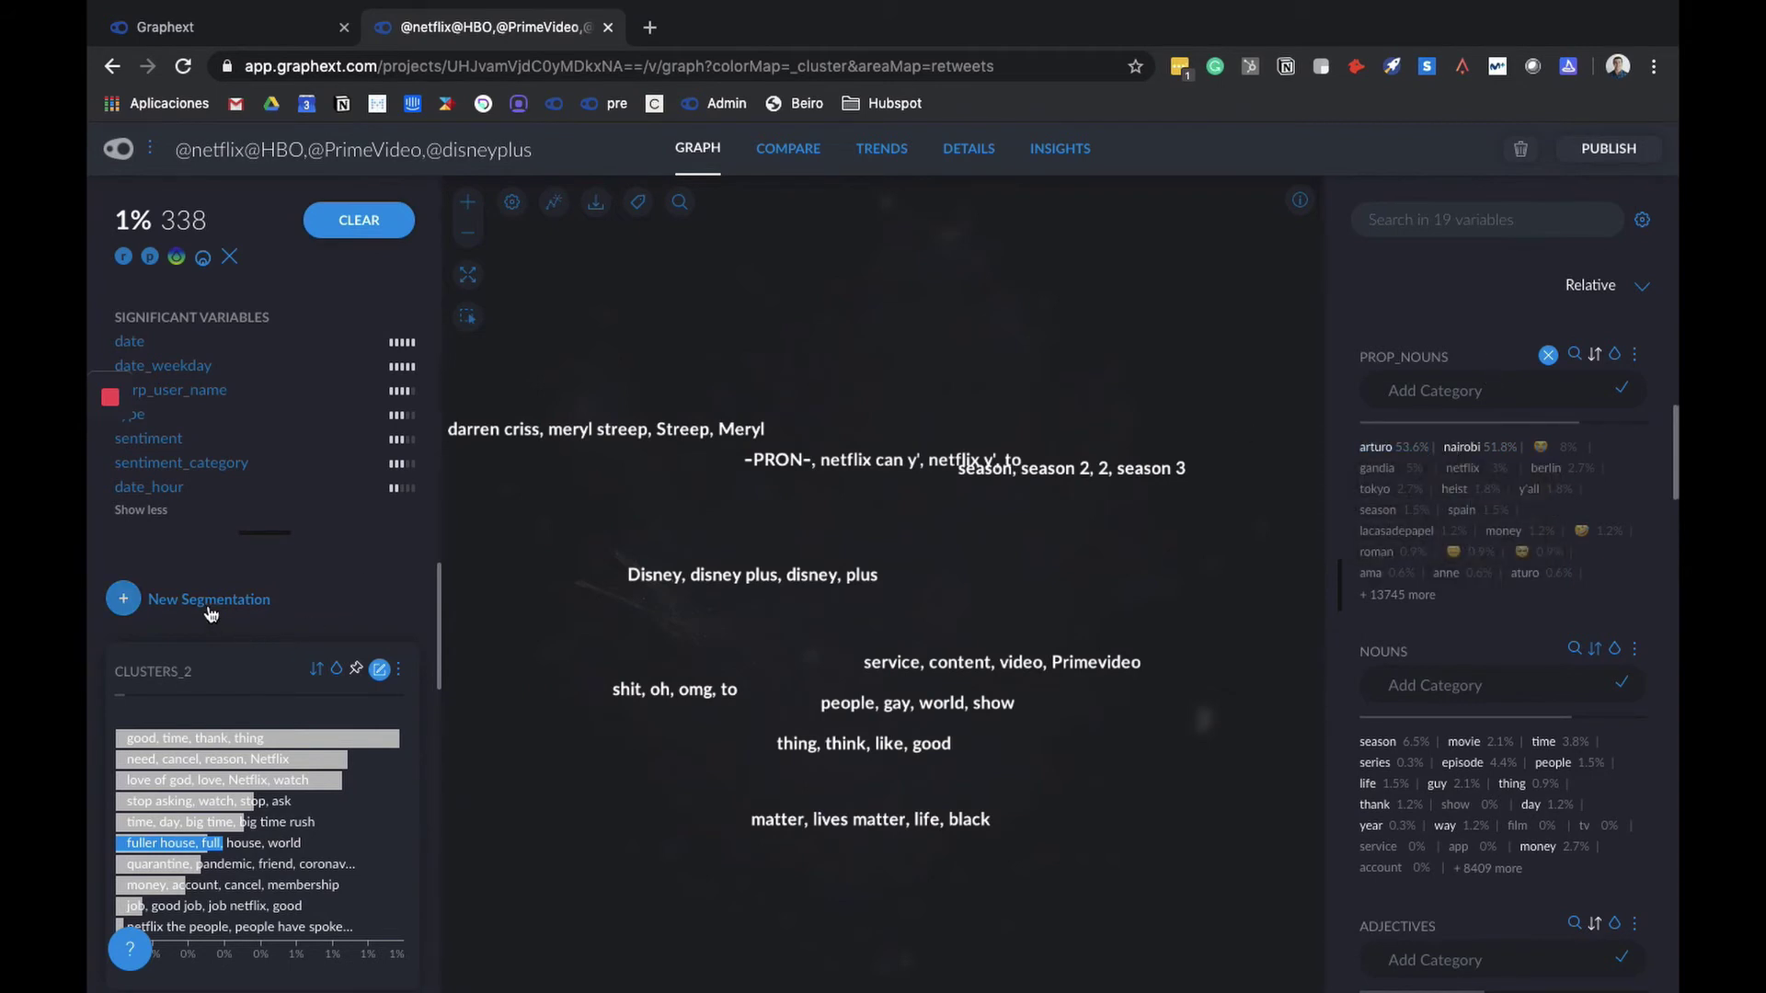
Step: Create a manual segmentation named Characters with a 'Money Heist' segment from the selection
click(122, 599)
click(218, 708)
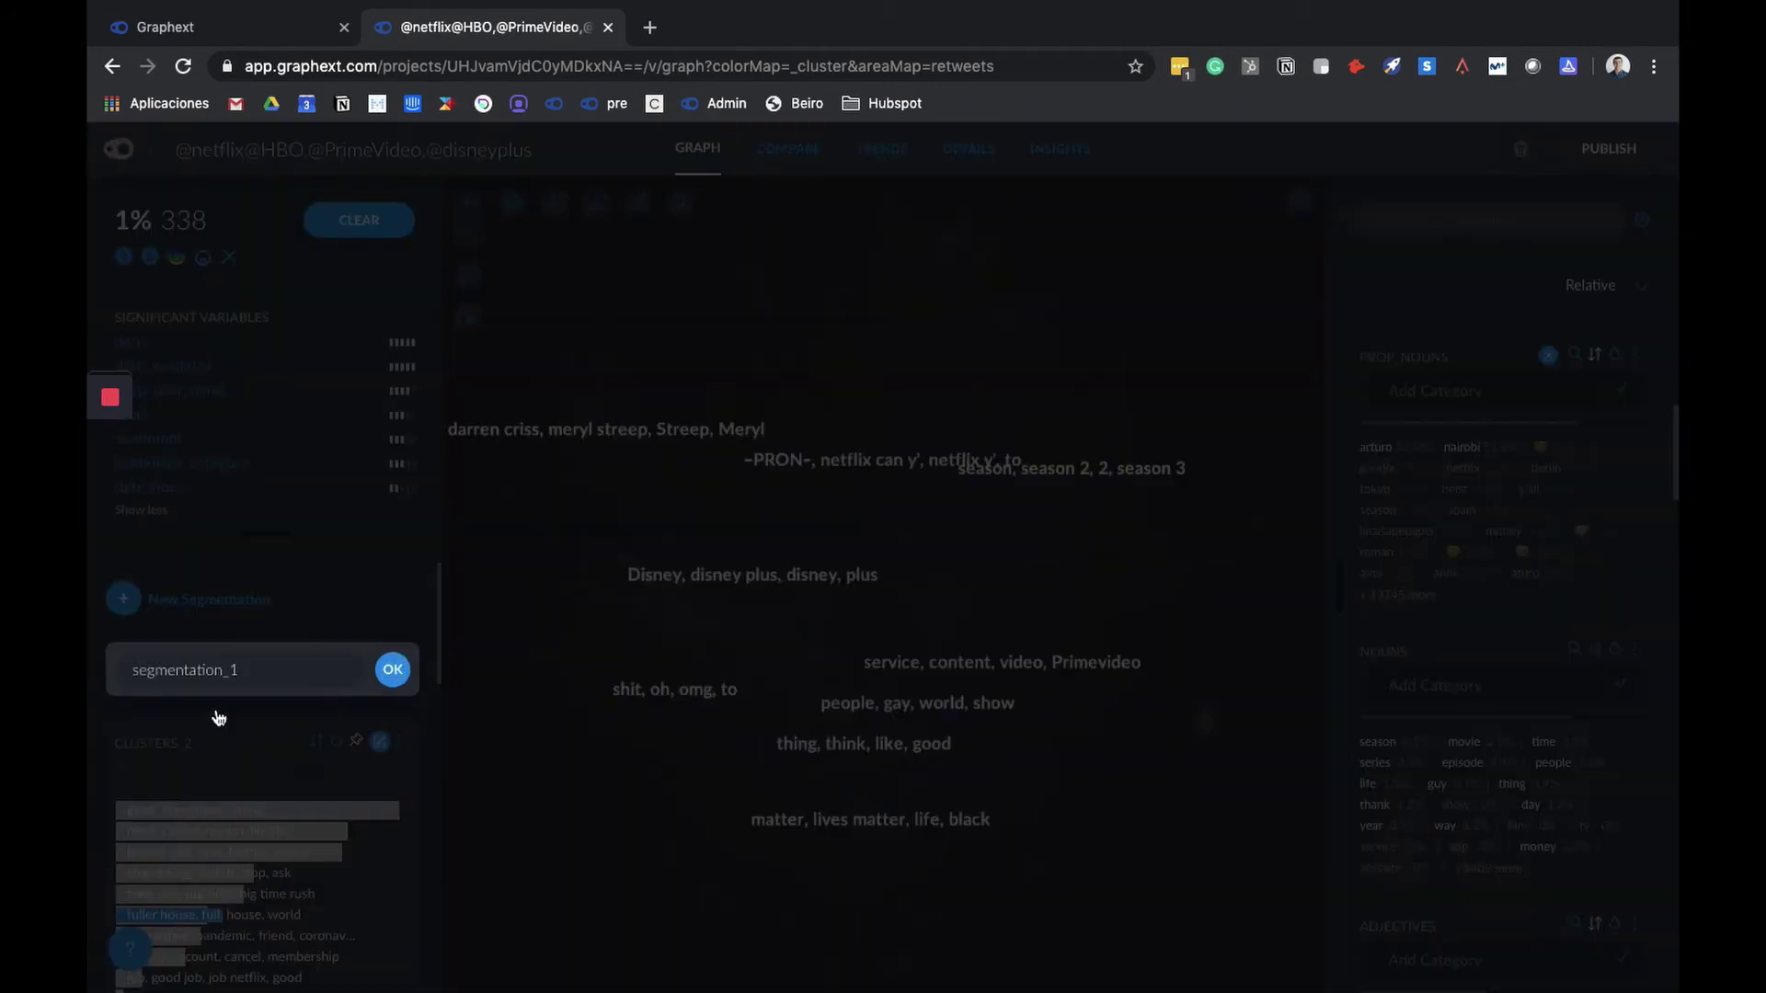
double_click(124, 668)
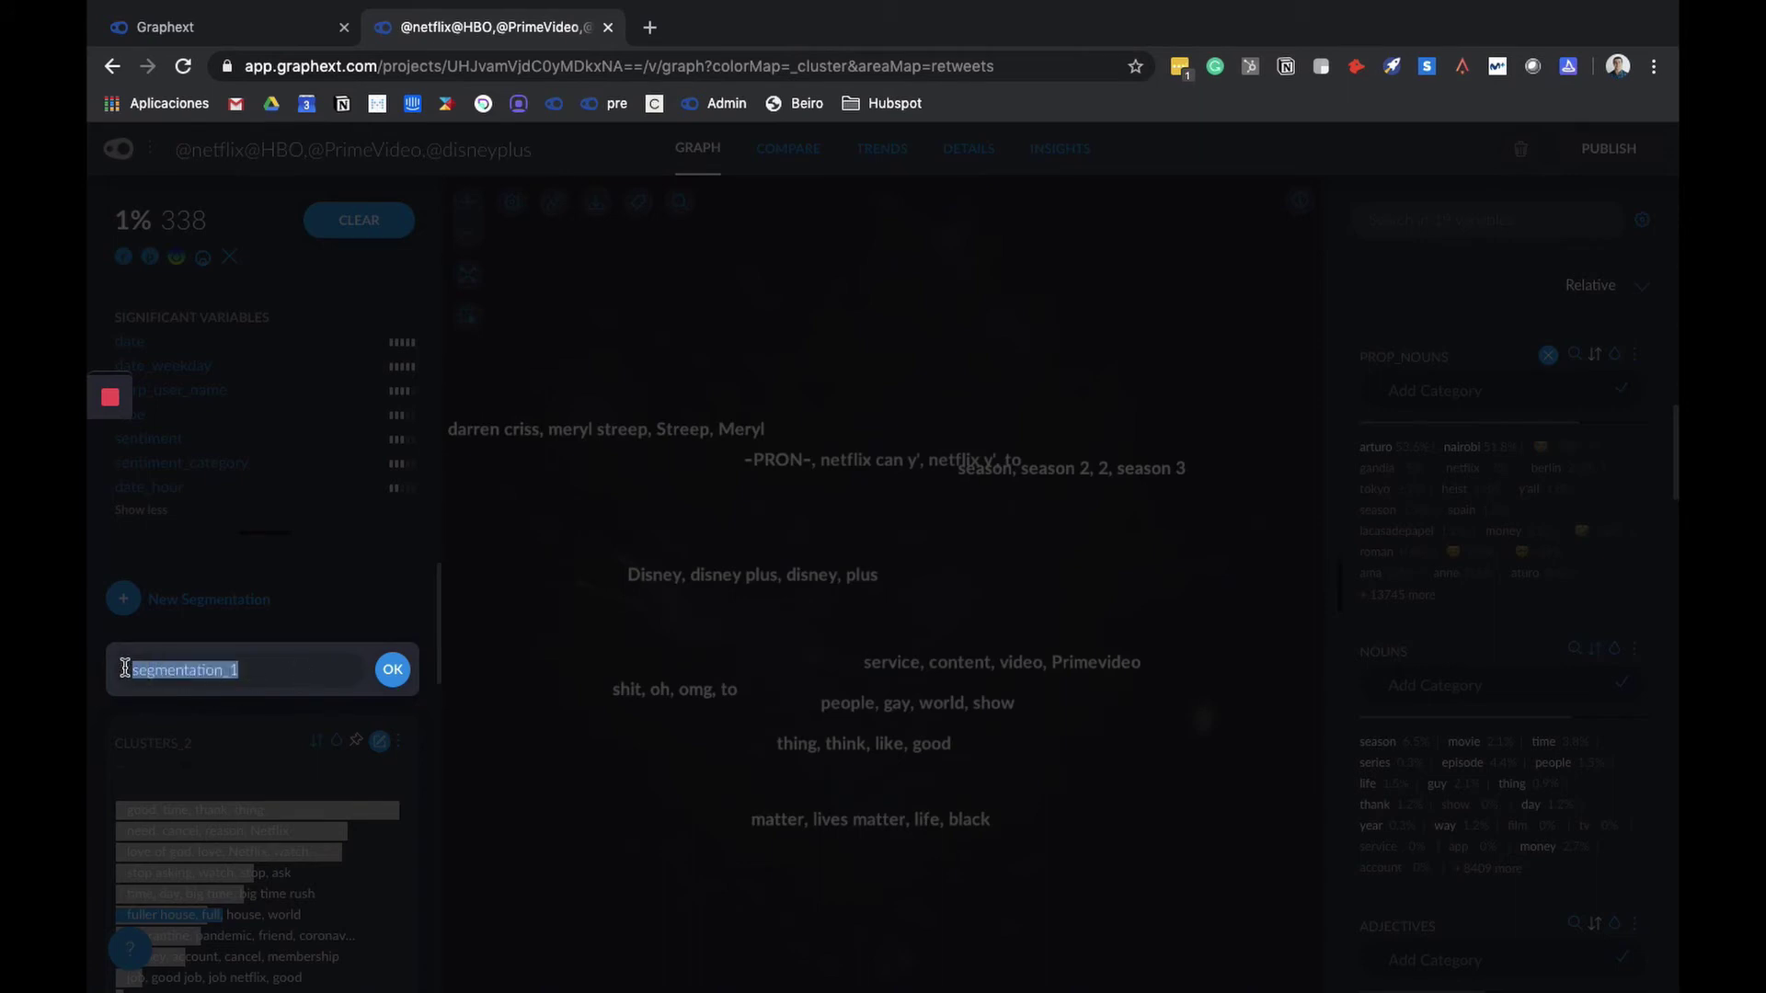
text(Characters)
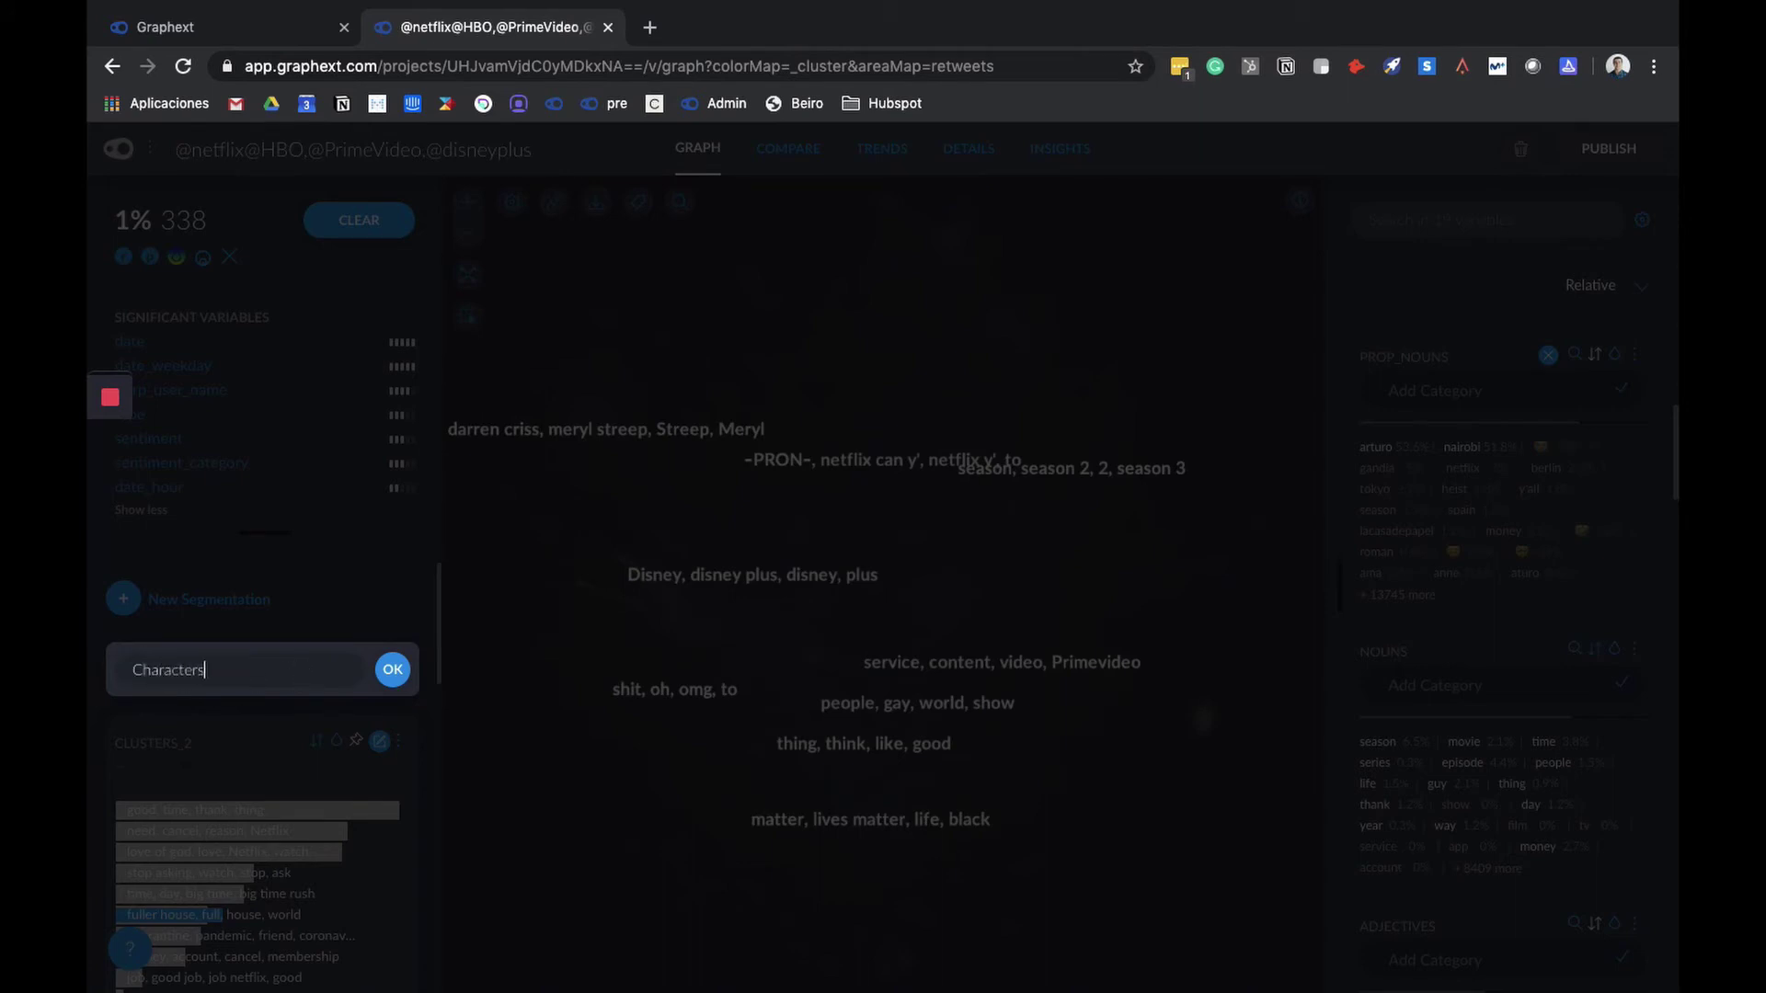
key(Return)
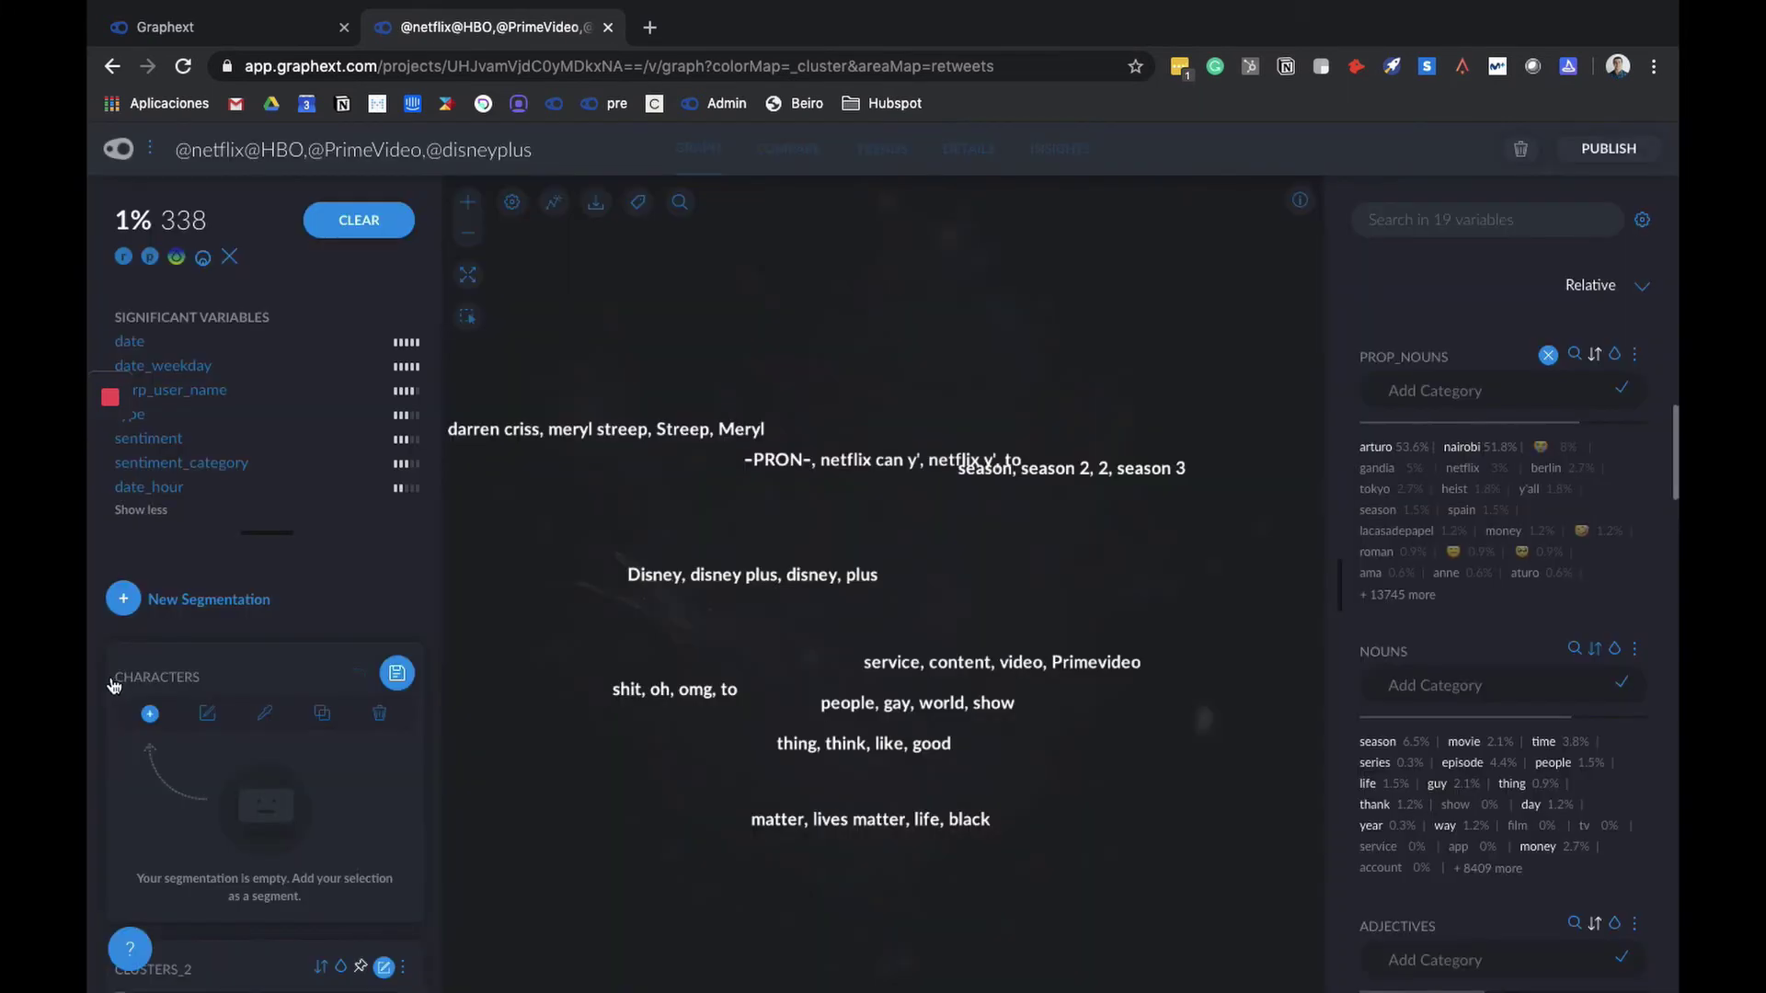
click(150, 715)
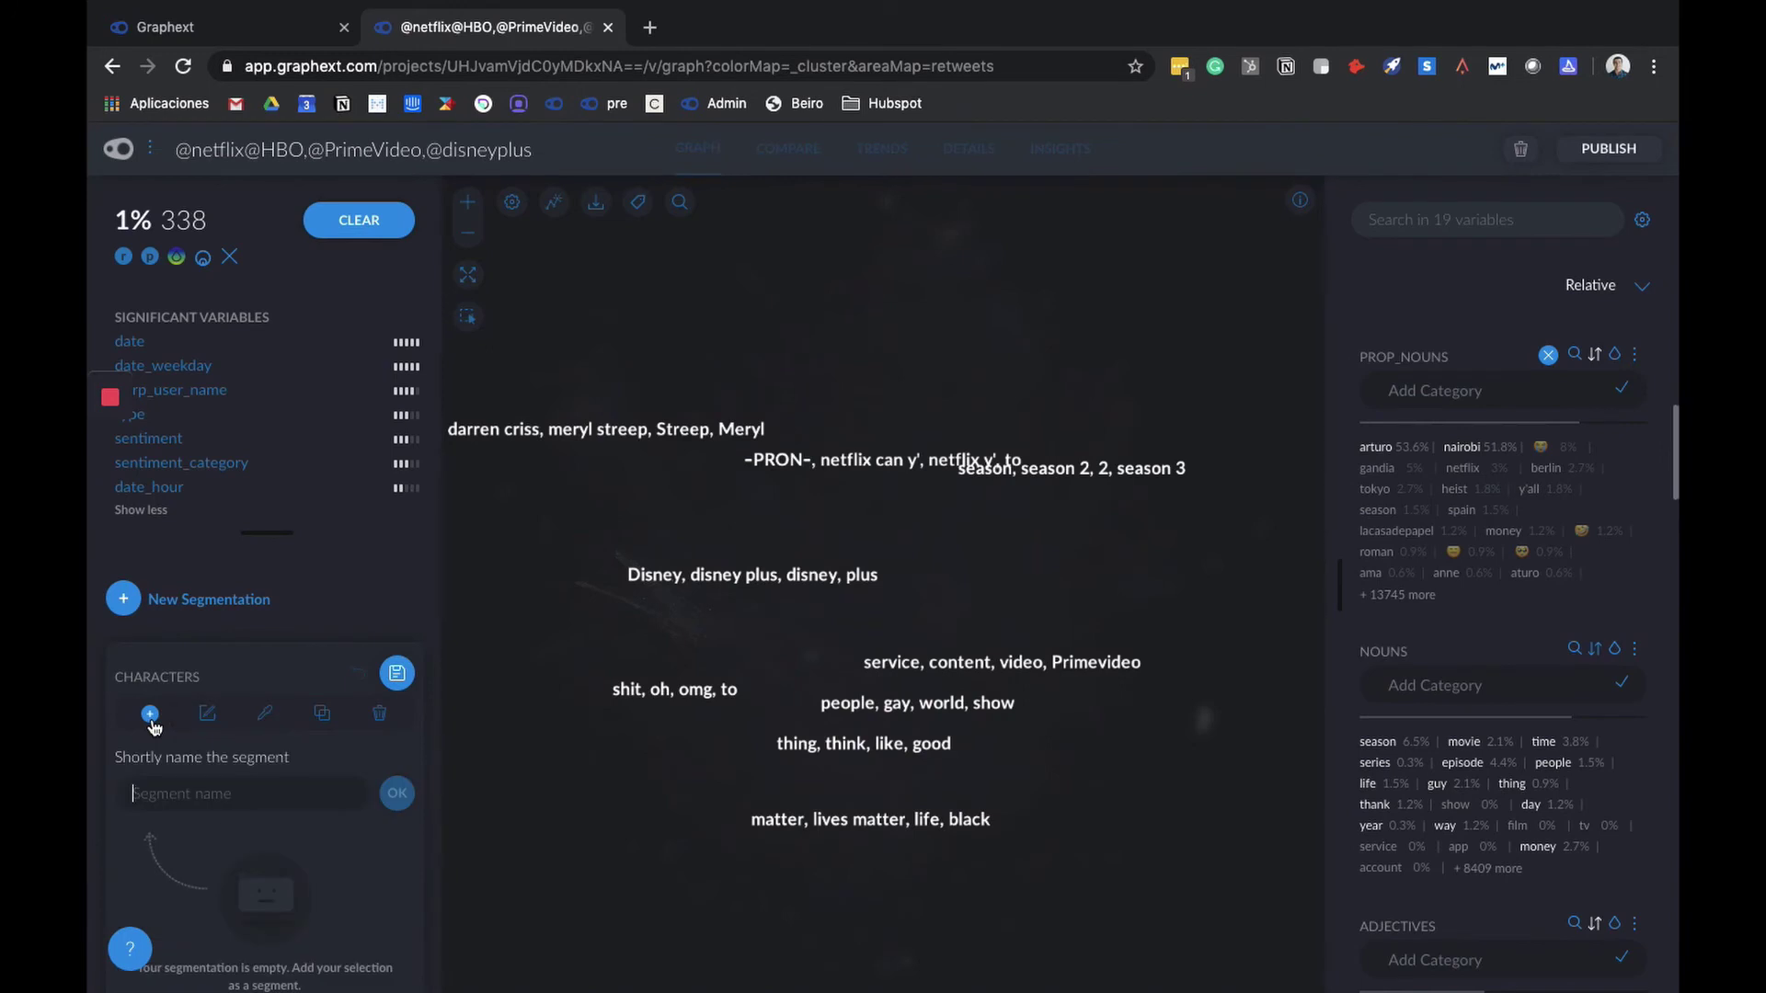
text(Money Heist)
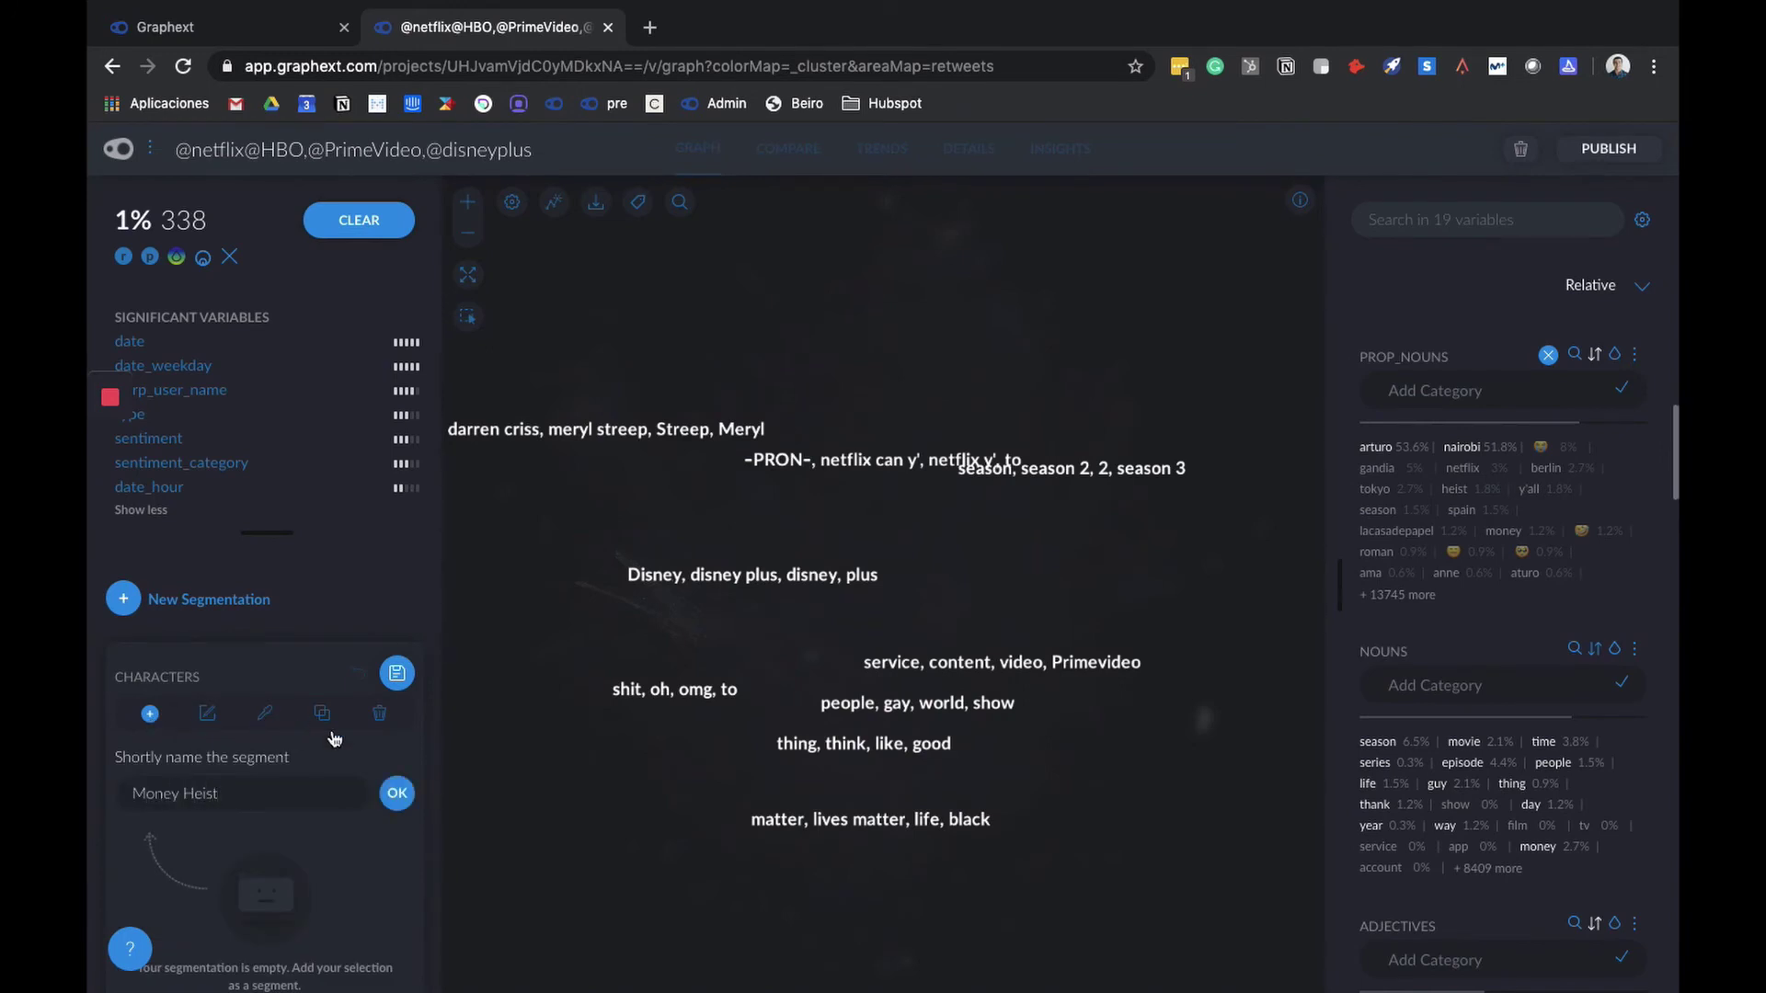
click(397, 794)
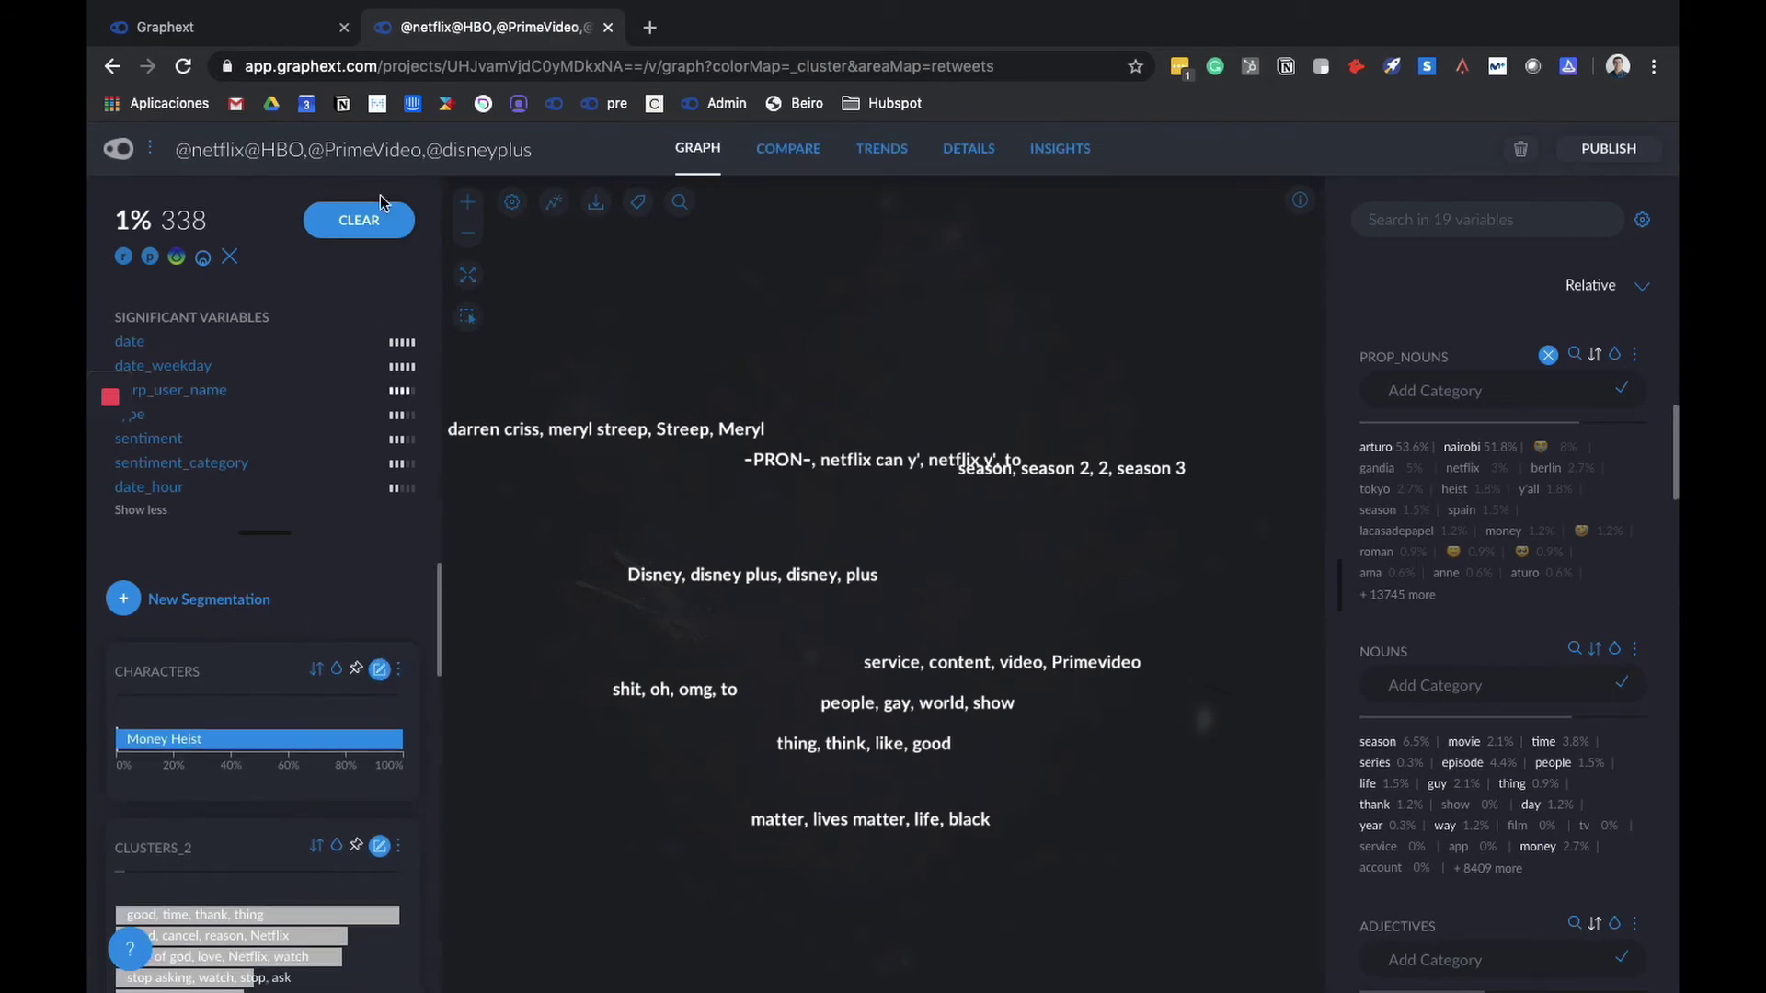
Step: Clear the filter, reselect the Money Heist segment, and inspect proper nouns like anne and renewannewithane
click(363, 225)
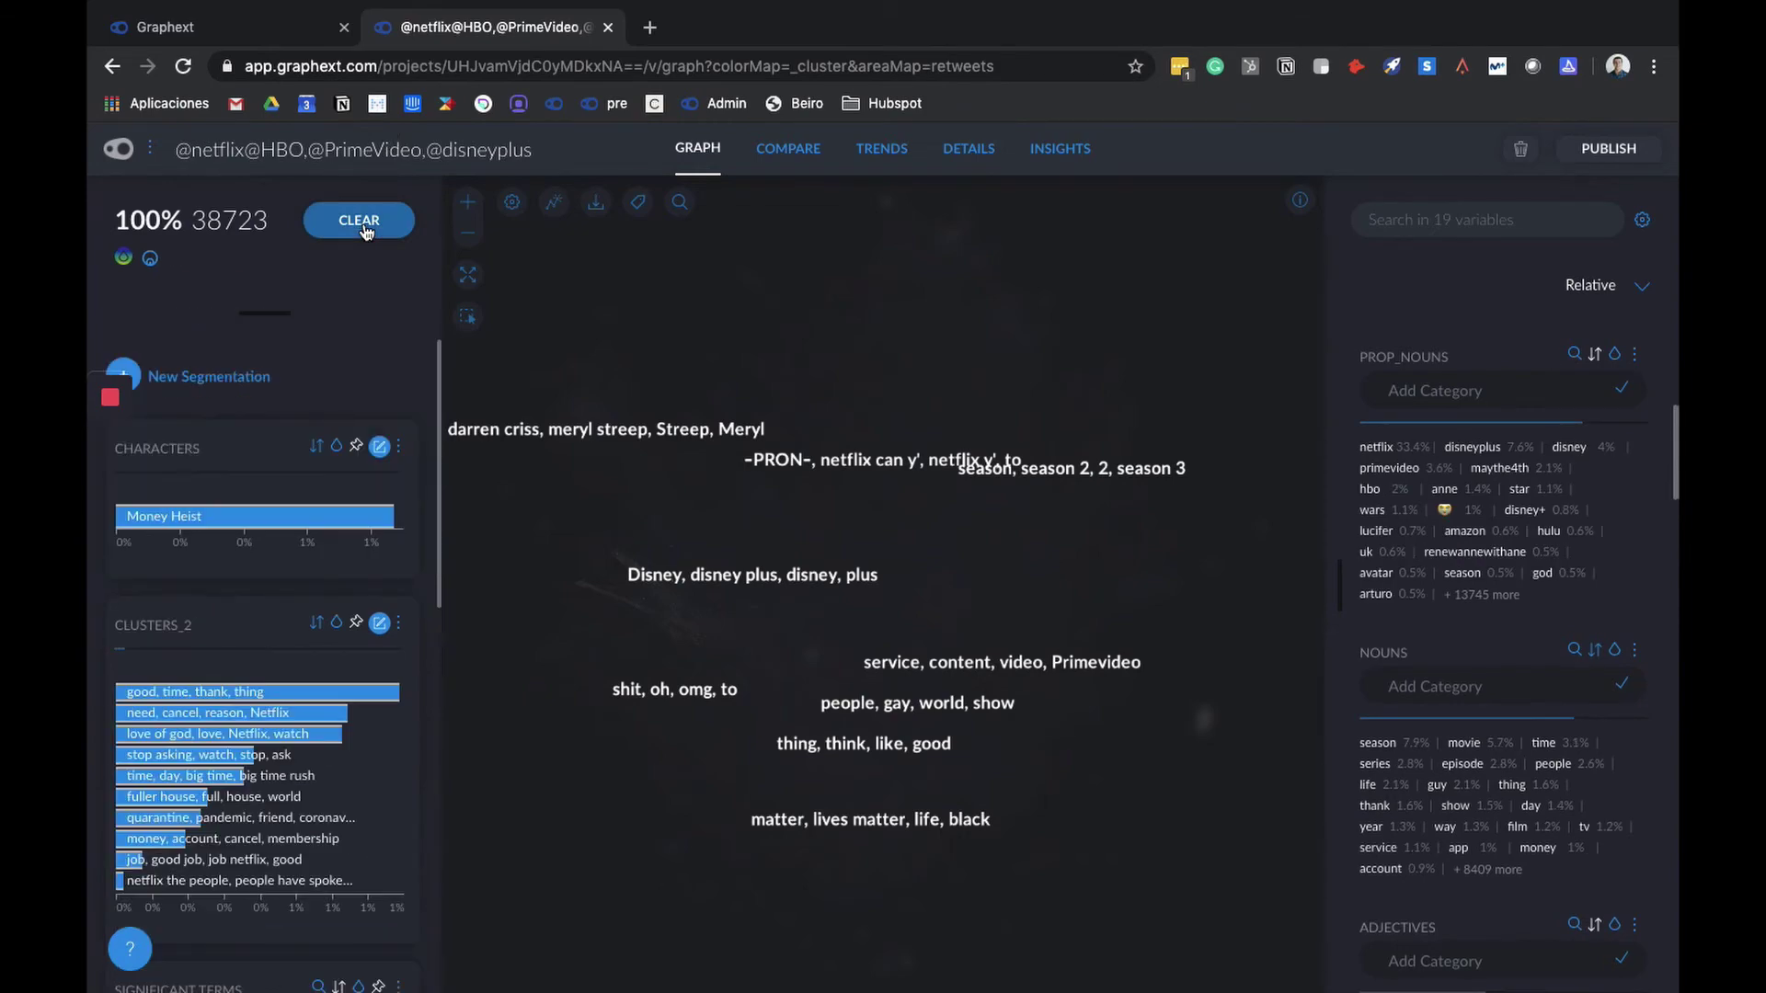
click(294, 519)
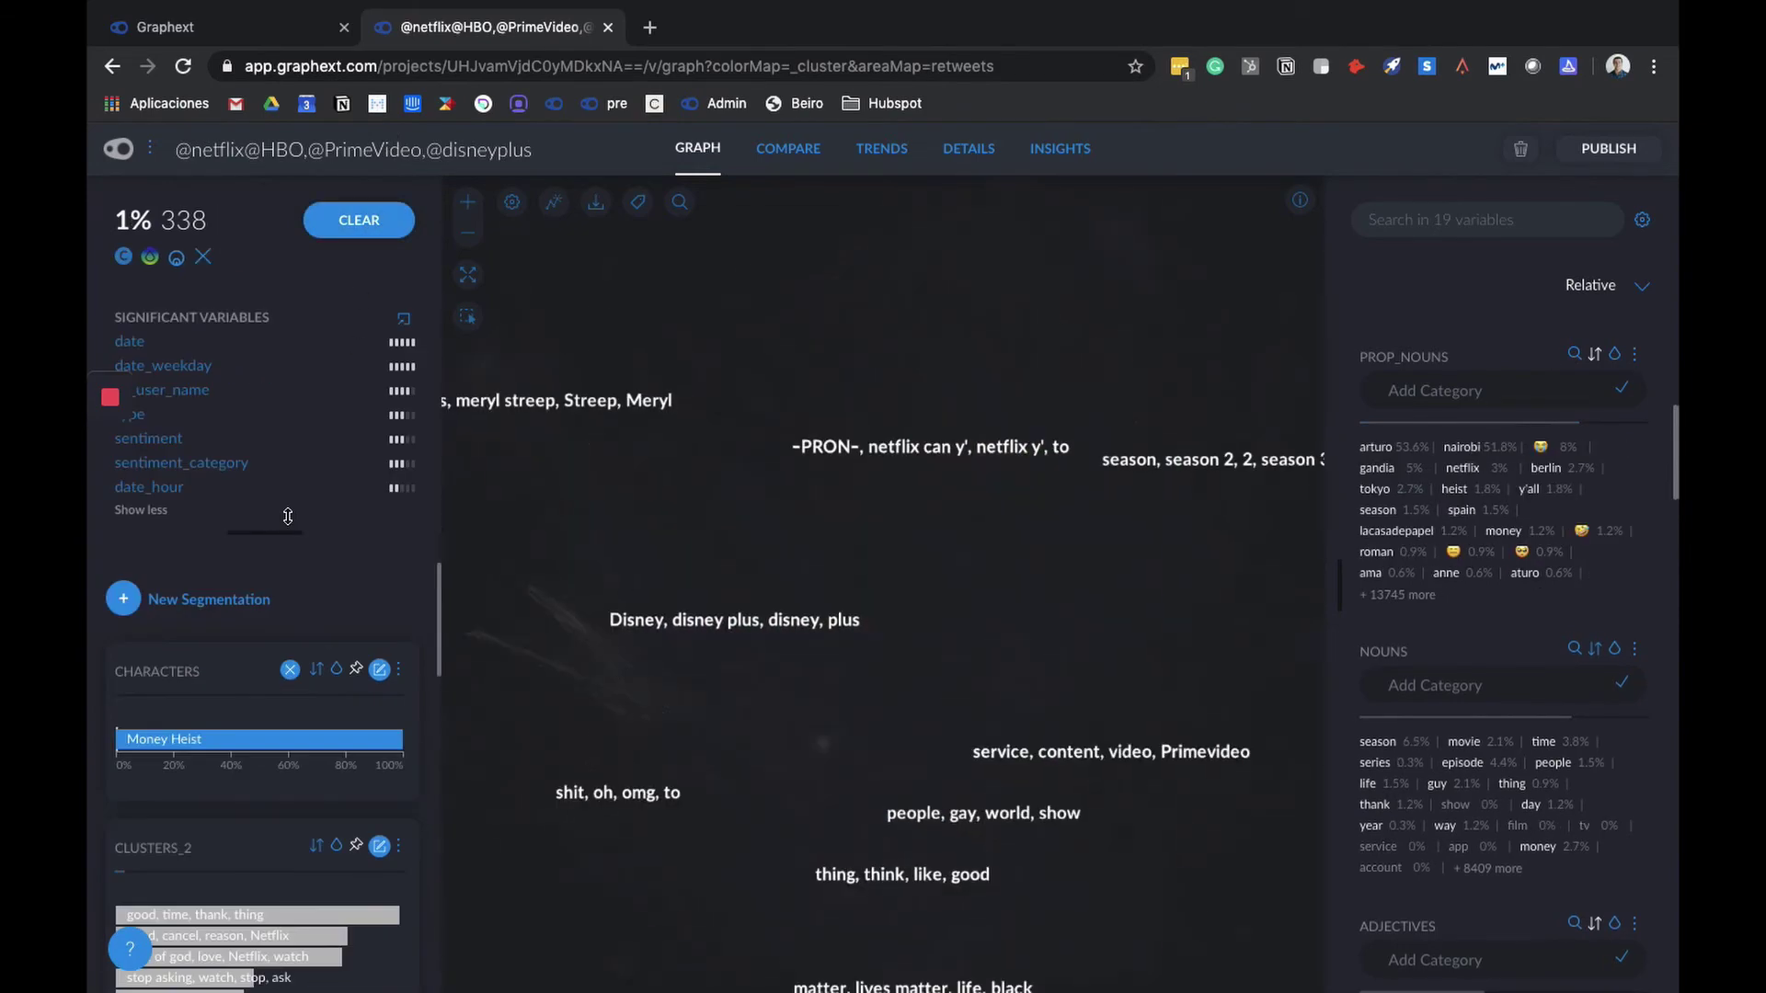
mouse_move(1501, 564)
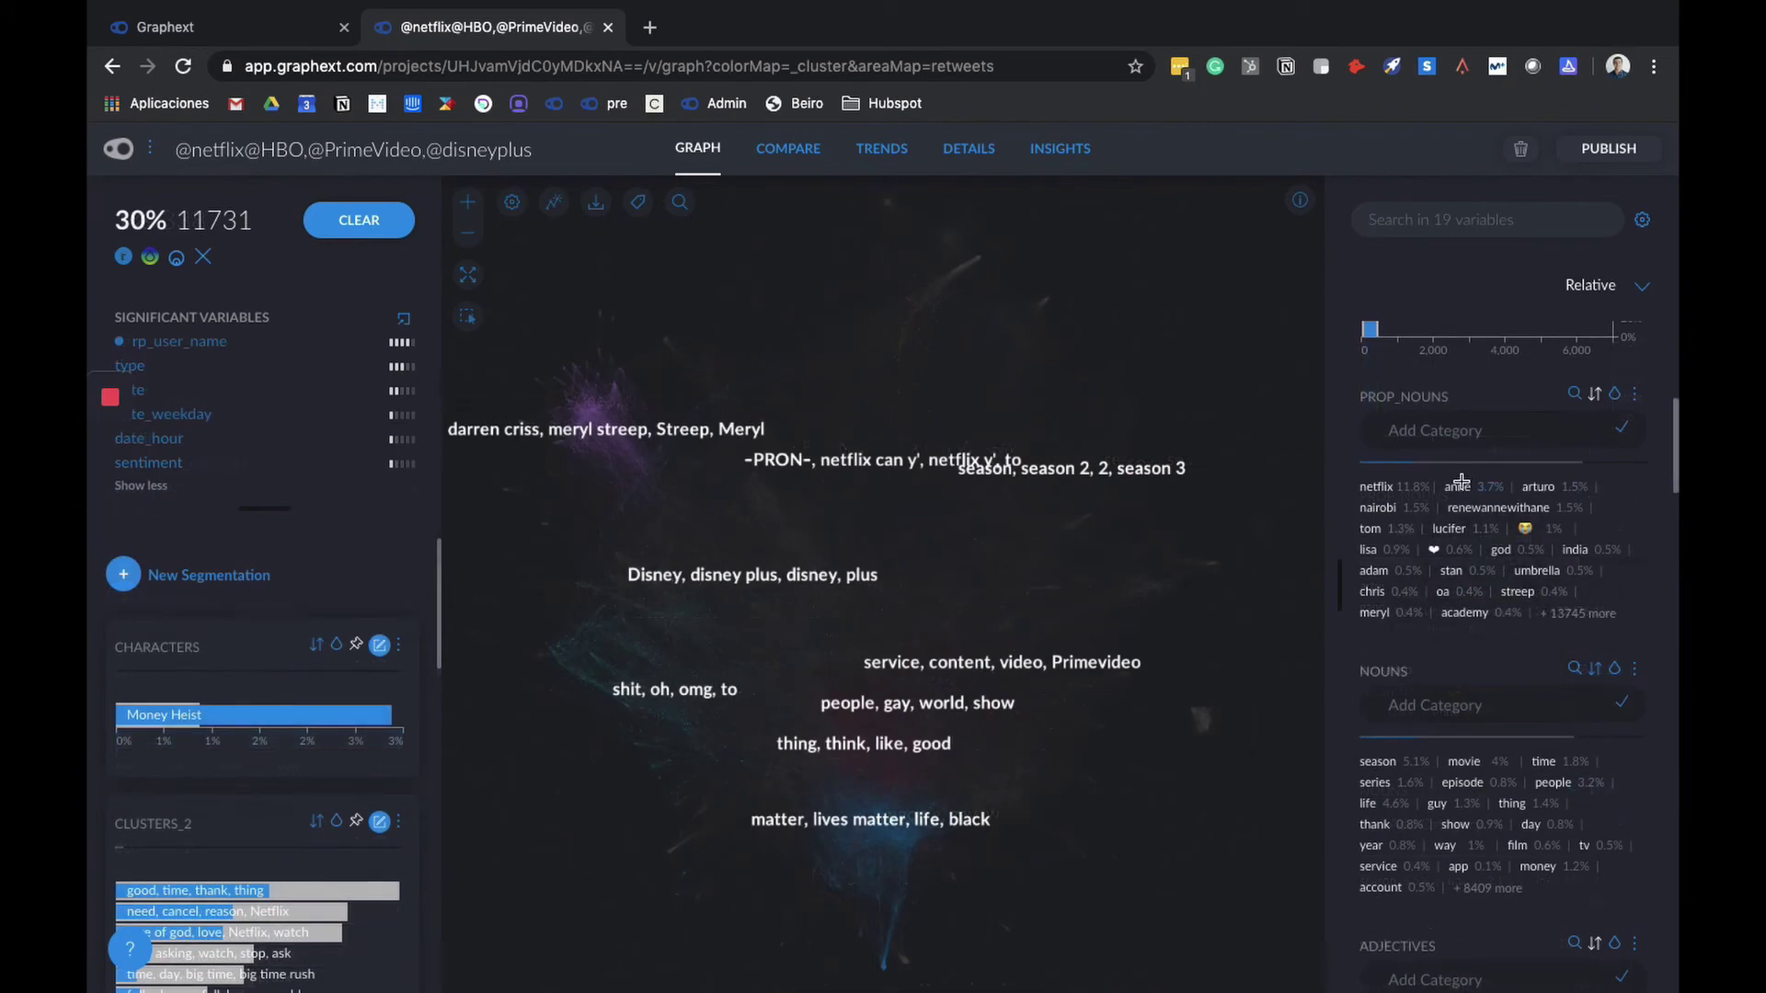
mouse_move(1515, 512)
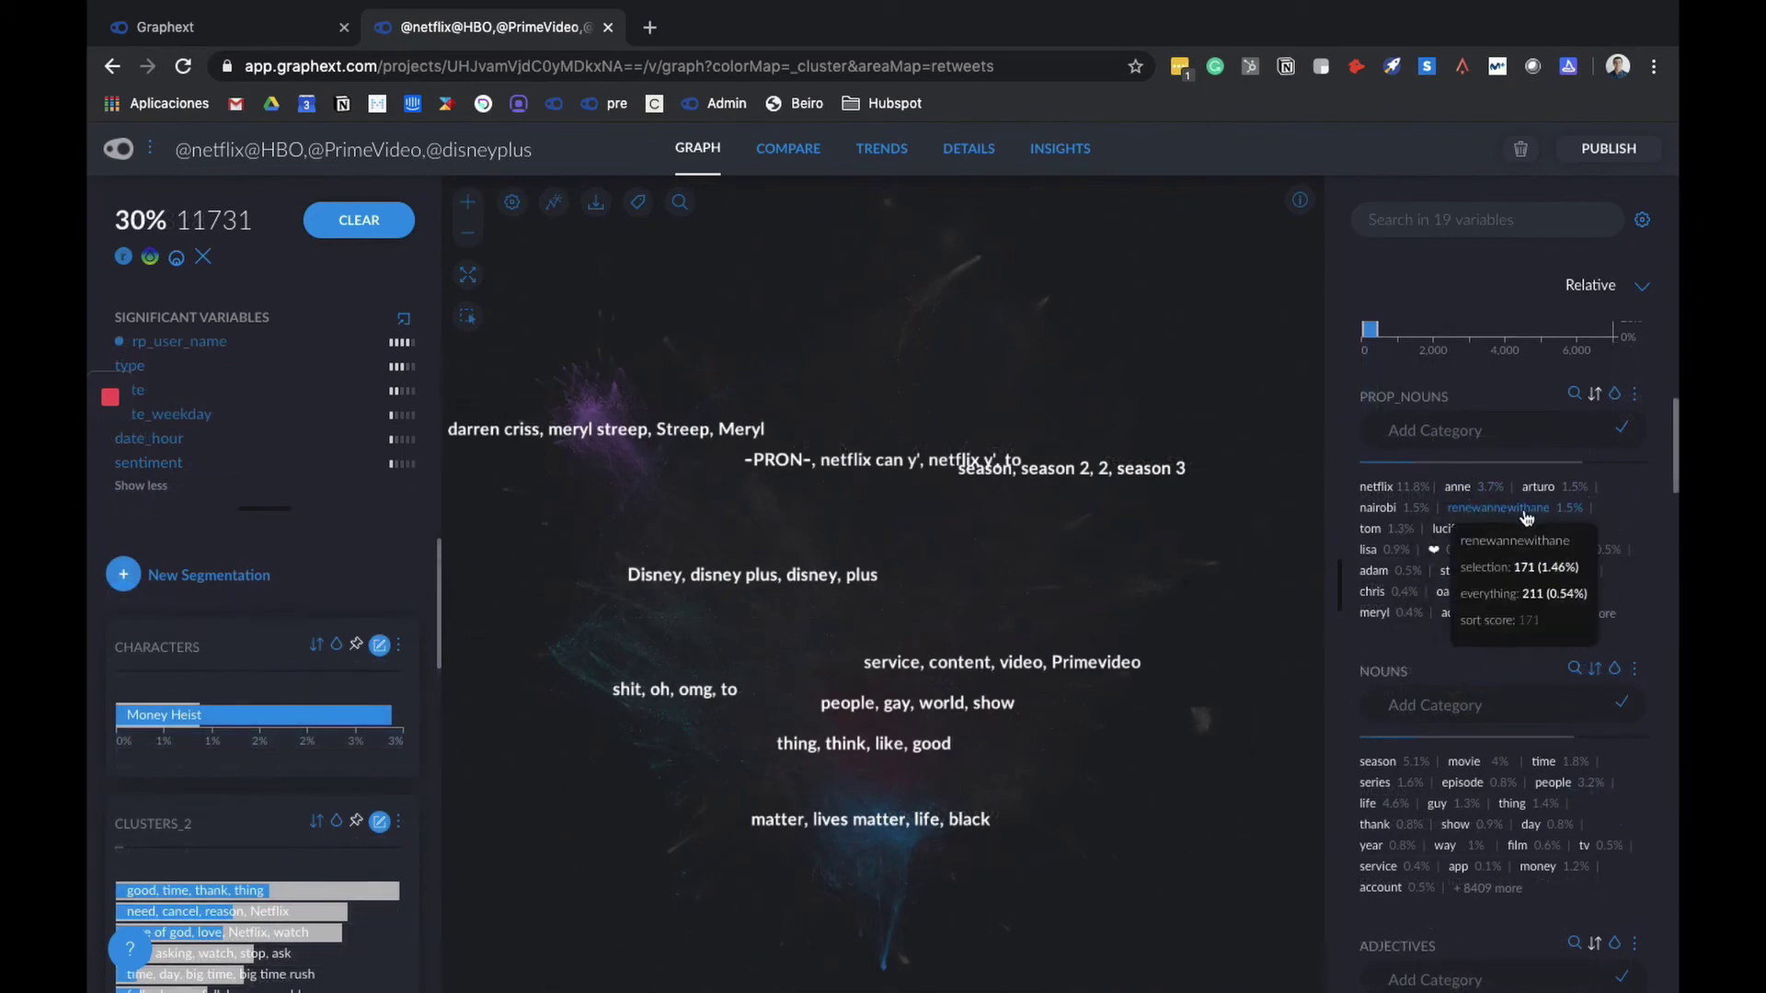
Step: Select anne and renewannewithane tweets and save them as the 'Anne with an e' Characters segment
click(1464, 493)
click(1477, 493)
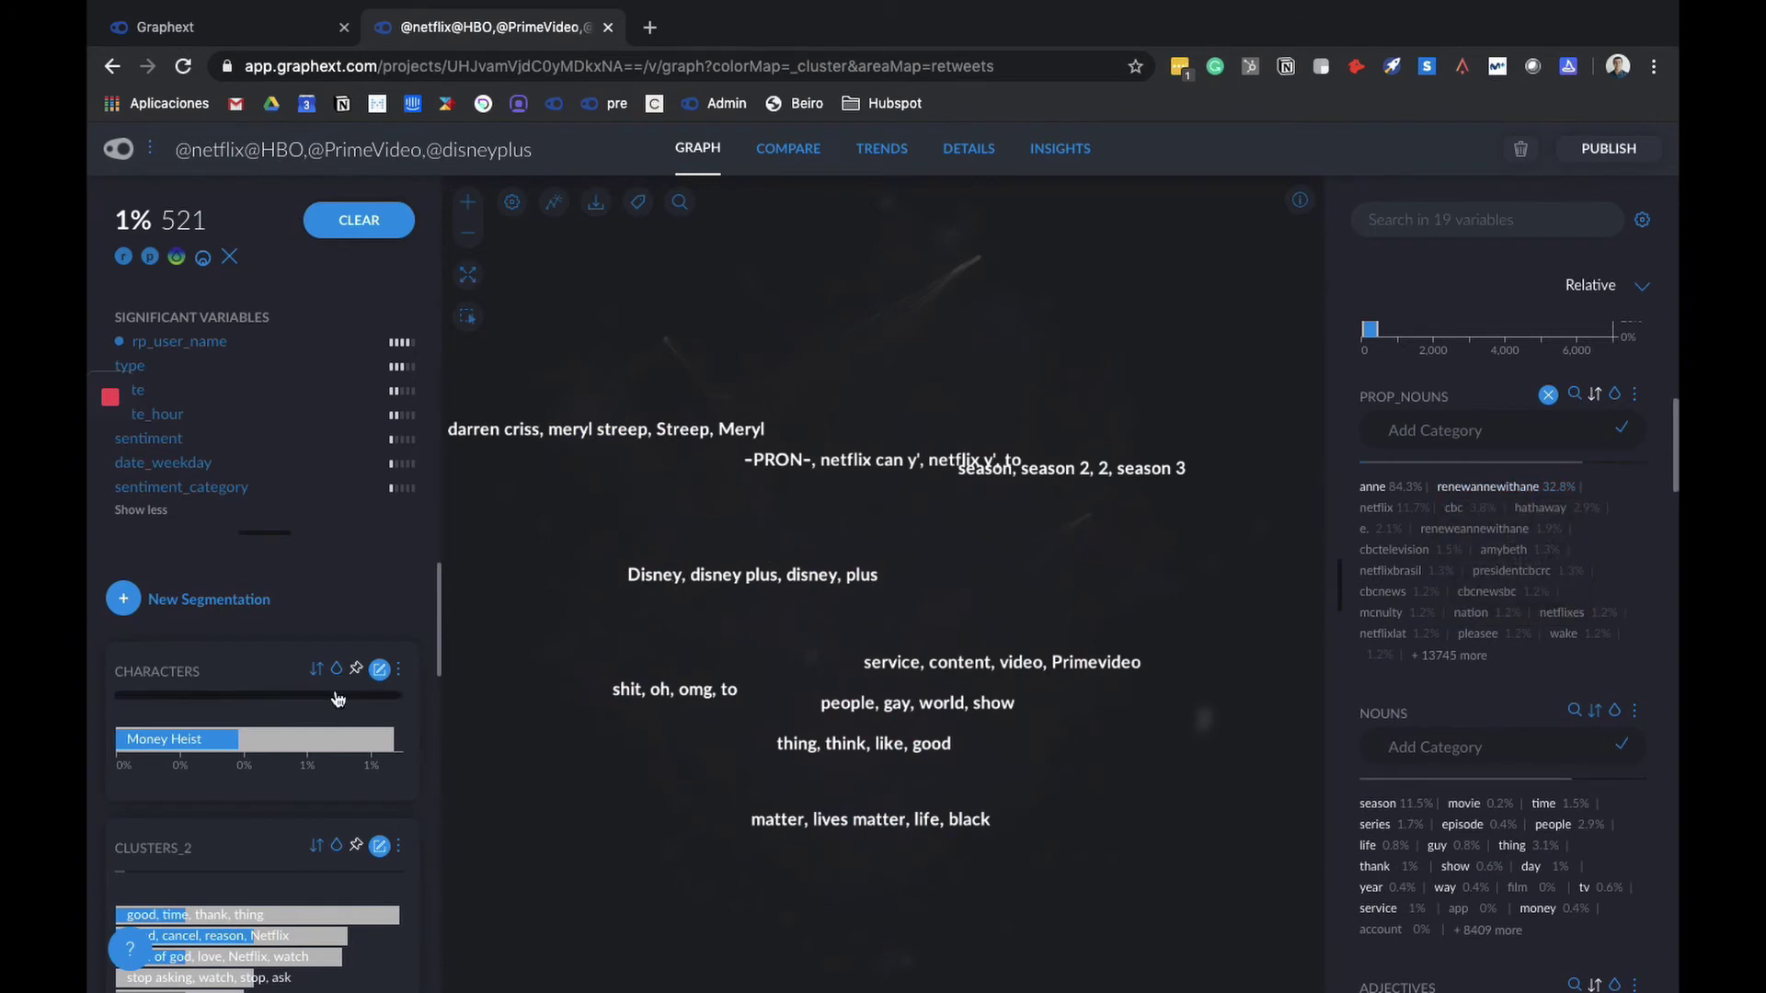
click(380, 669)
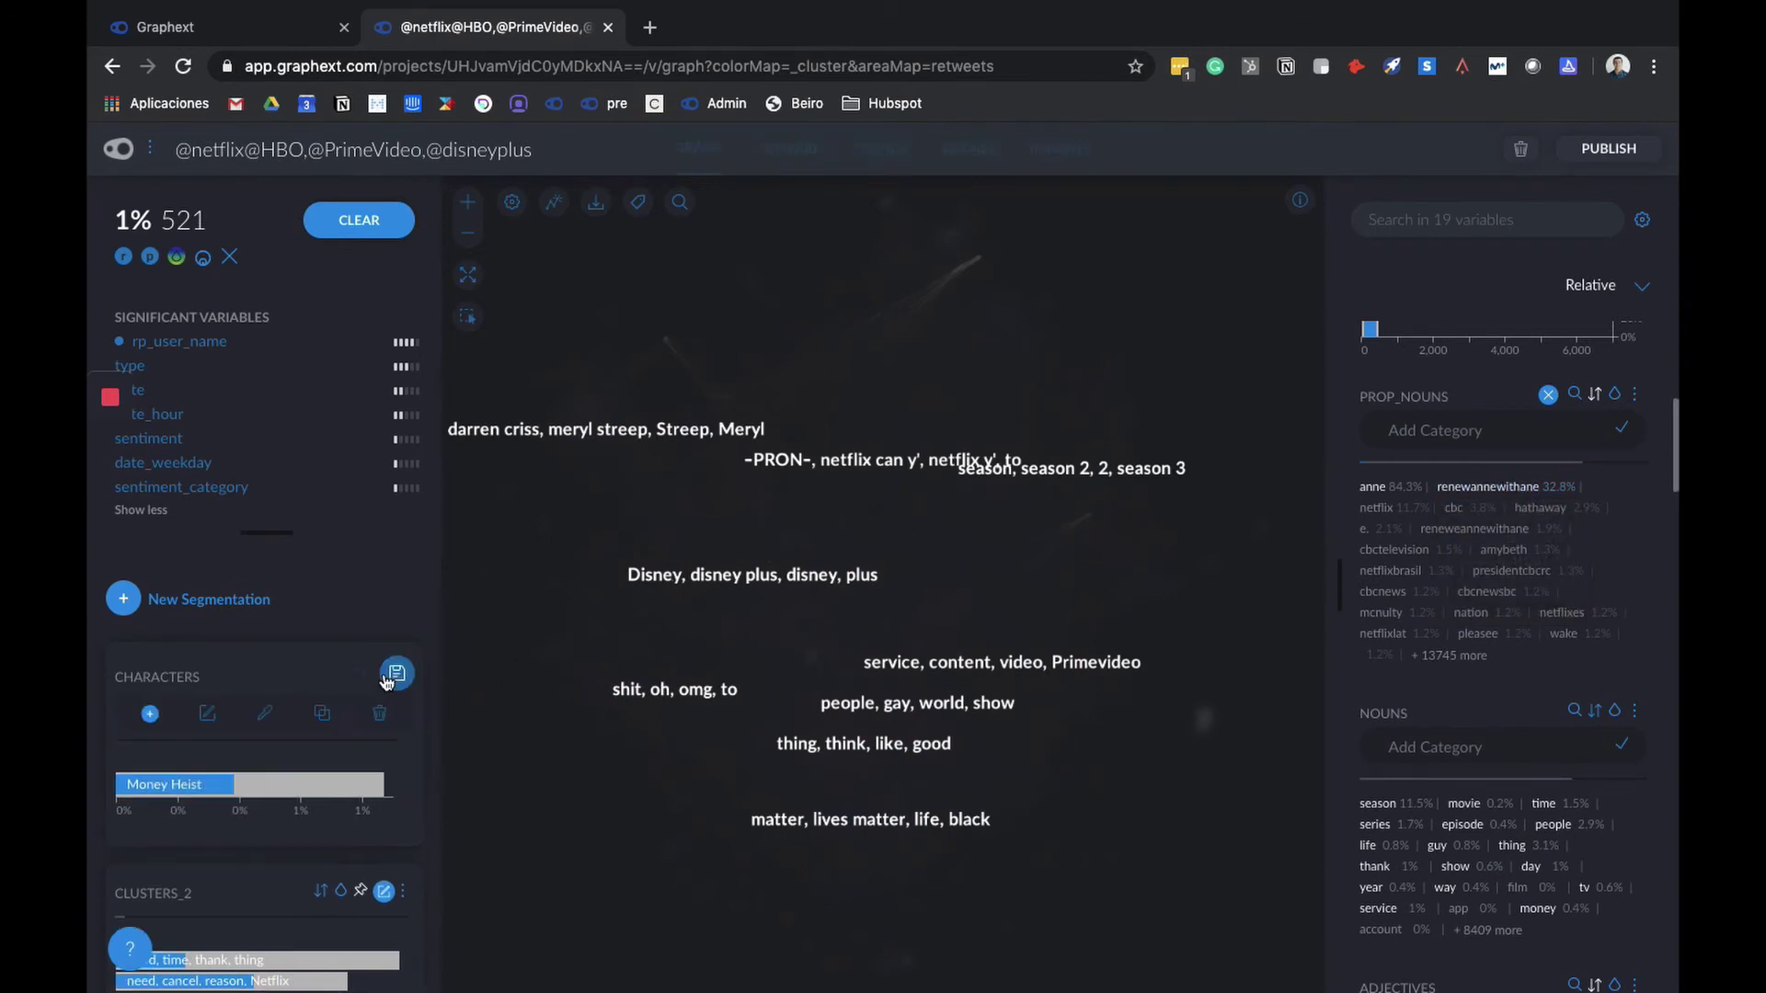
click(150, 715)
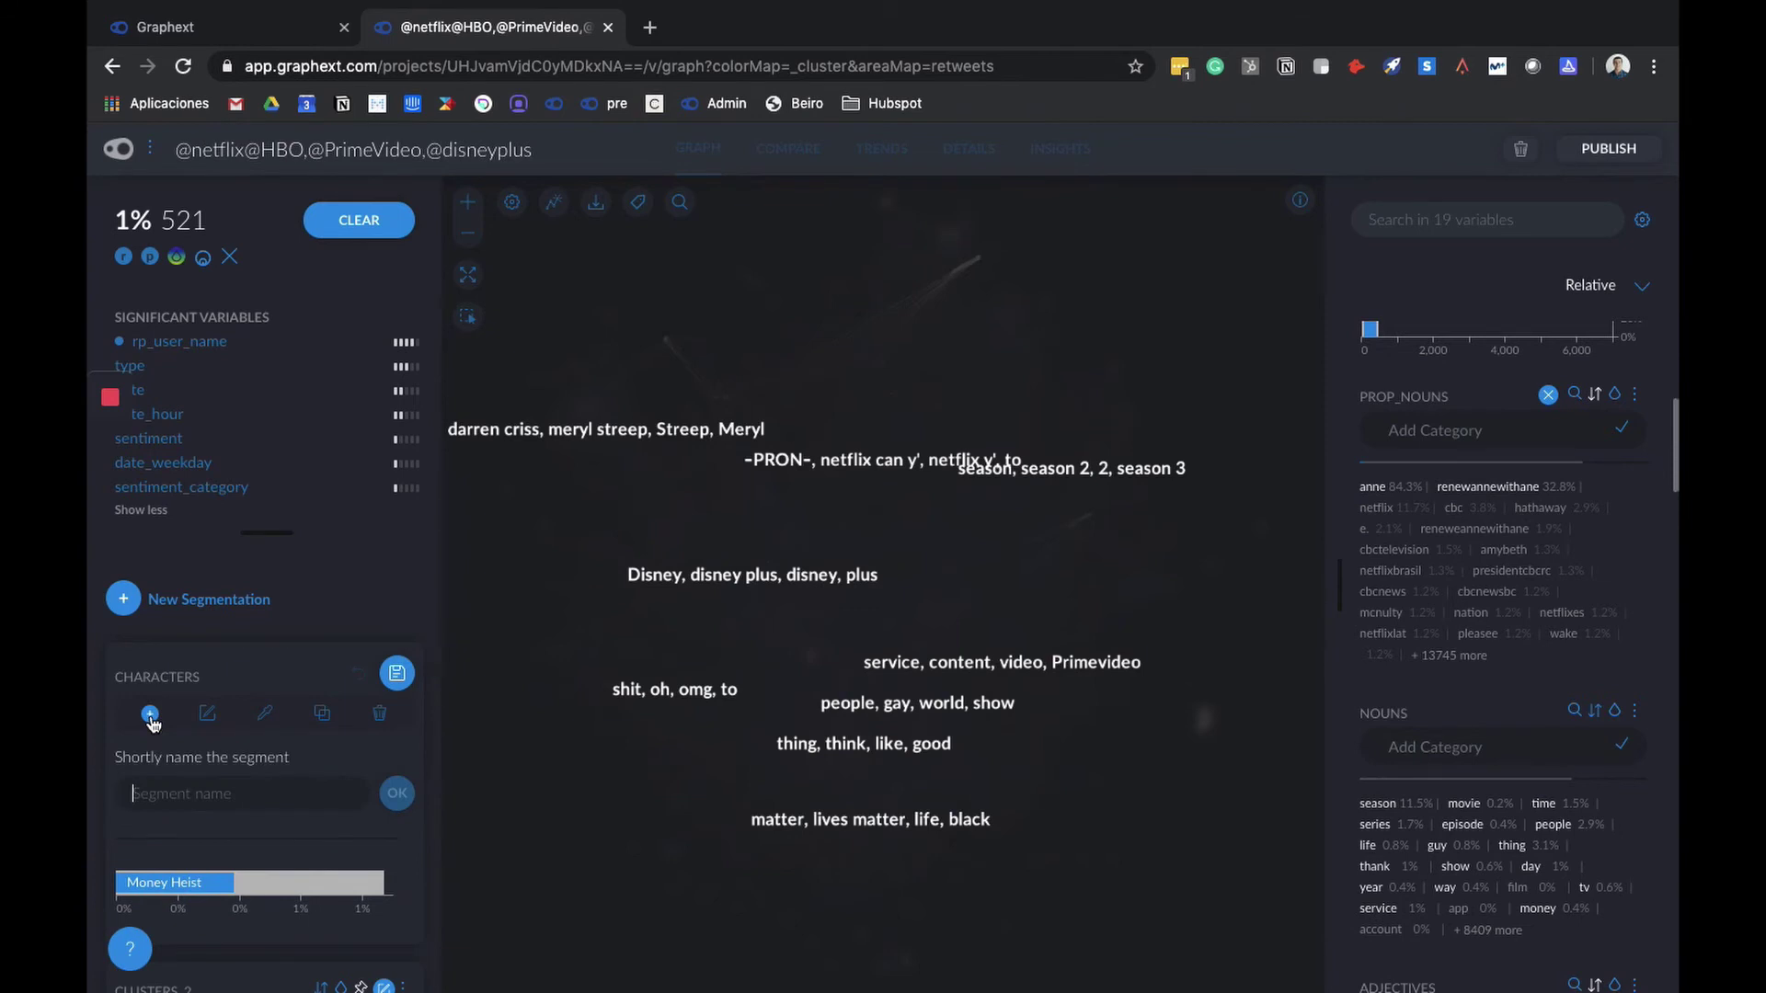
text(Anne with)
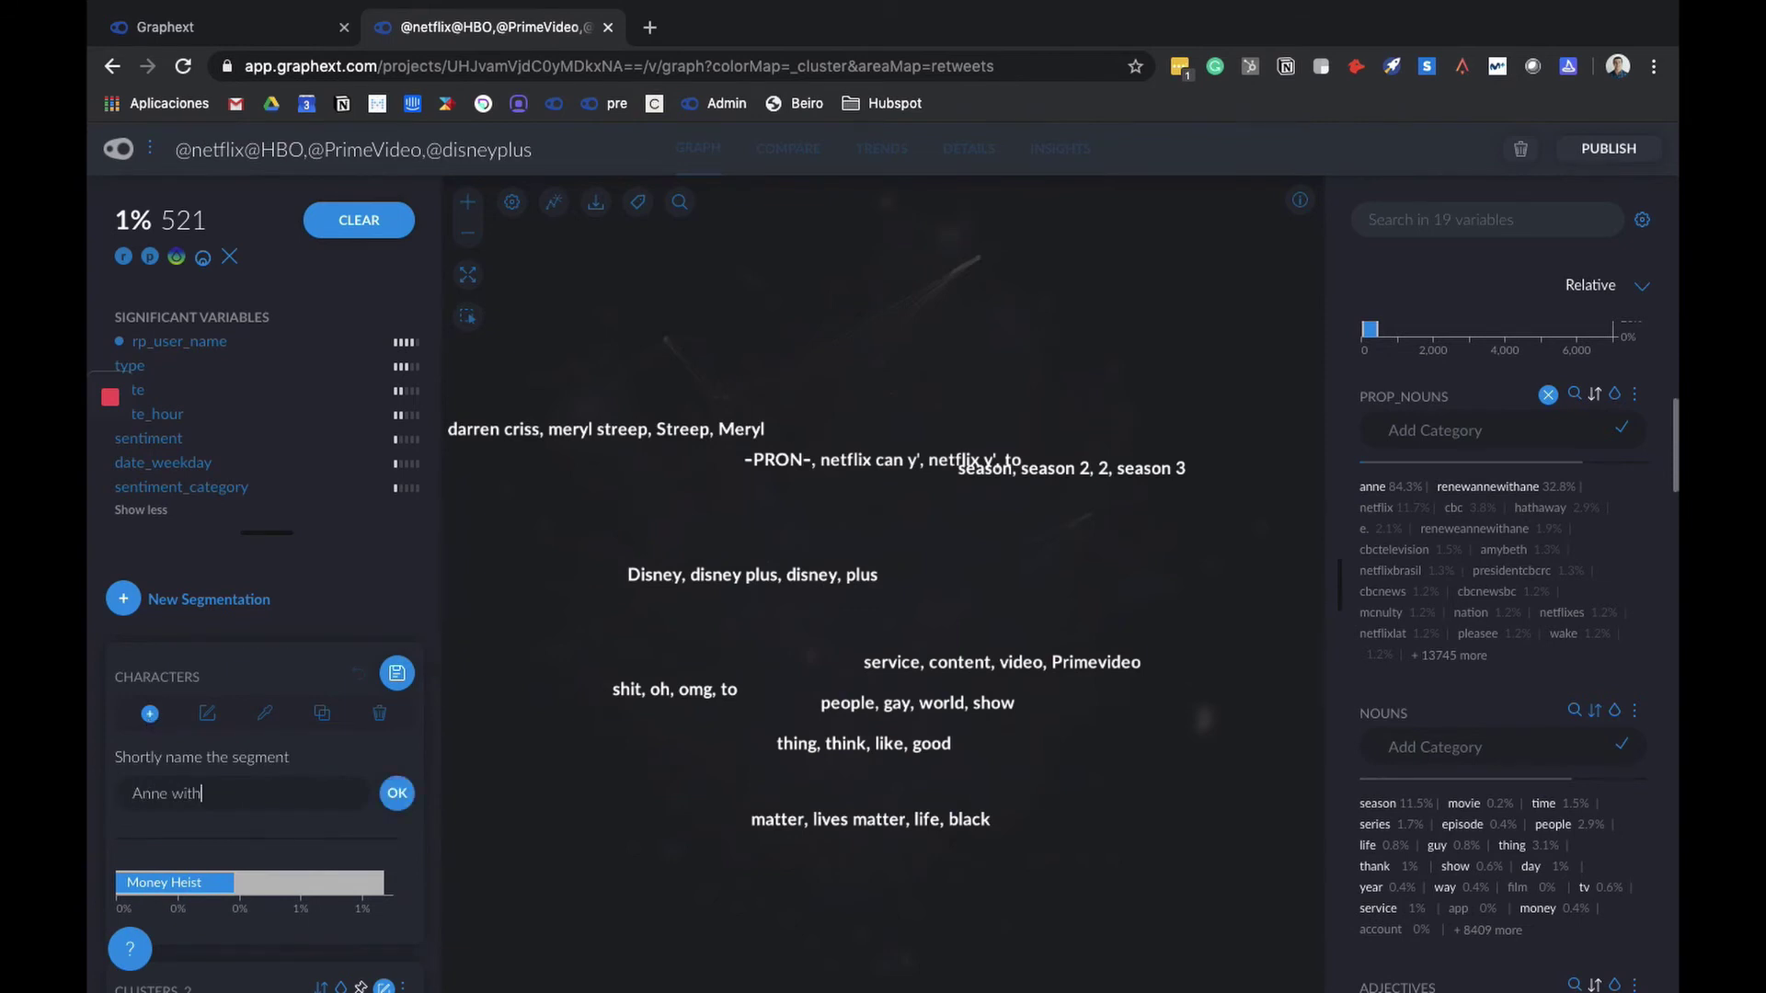
text( an e)
click(397, 793)
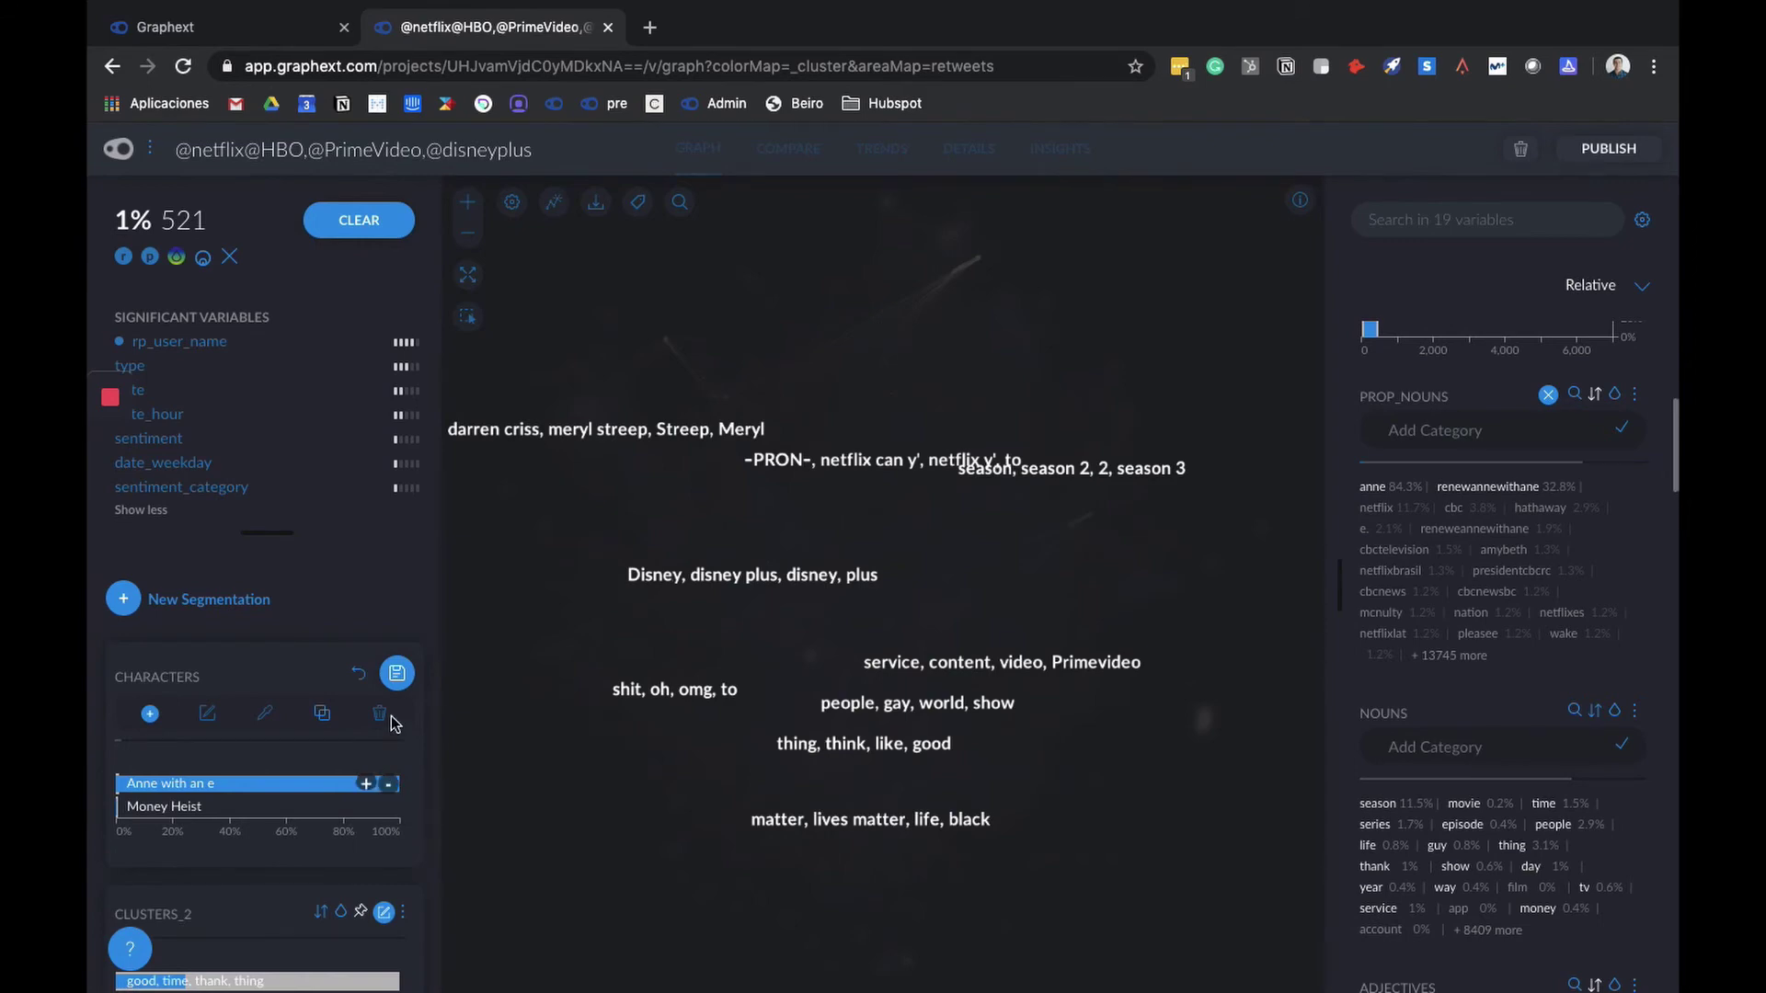
click(396, 672)
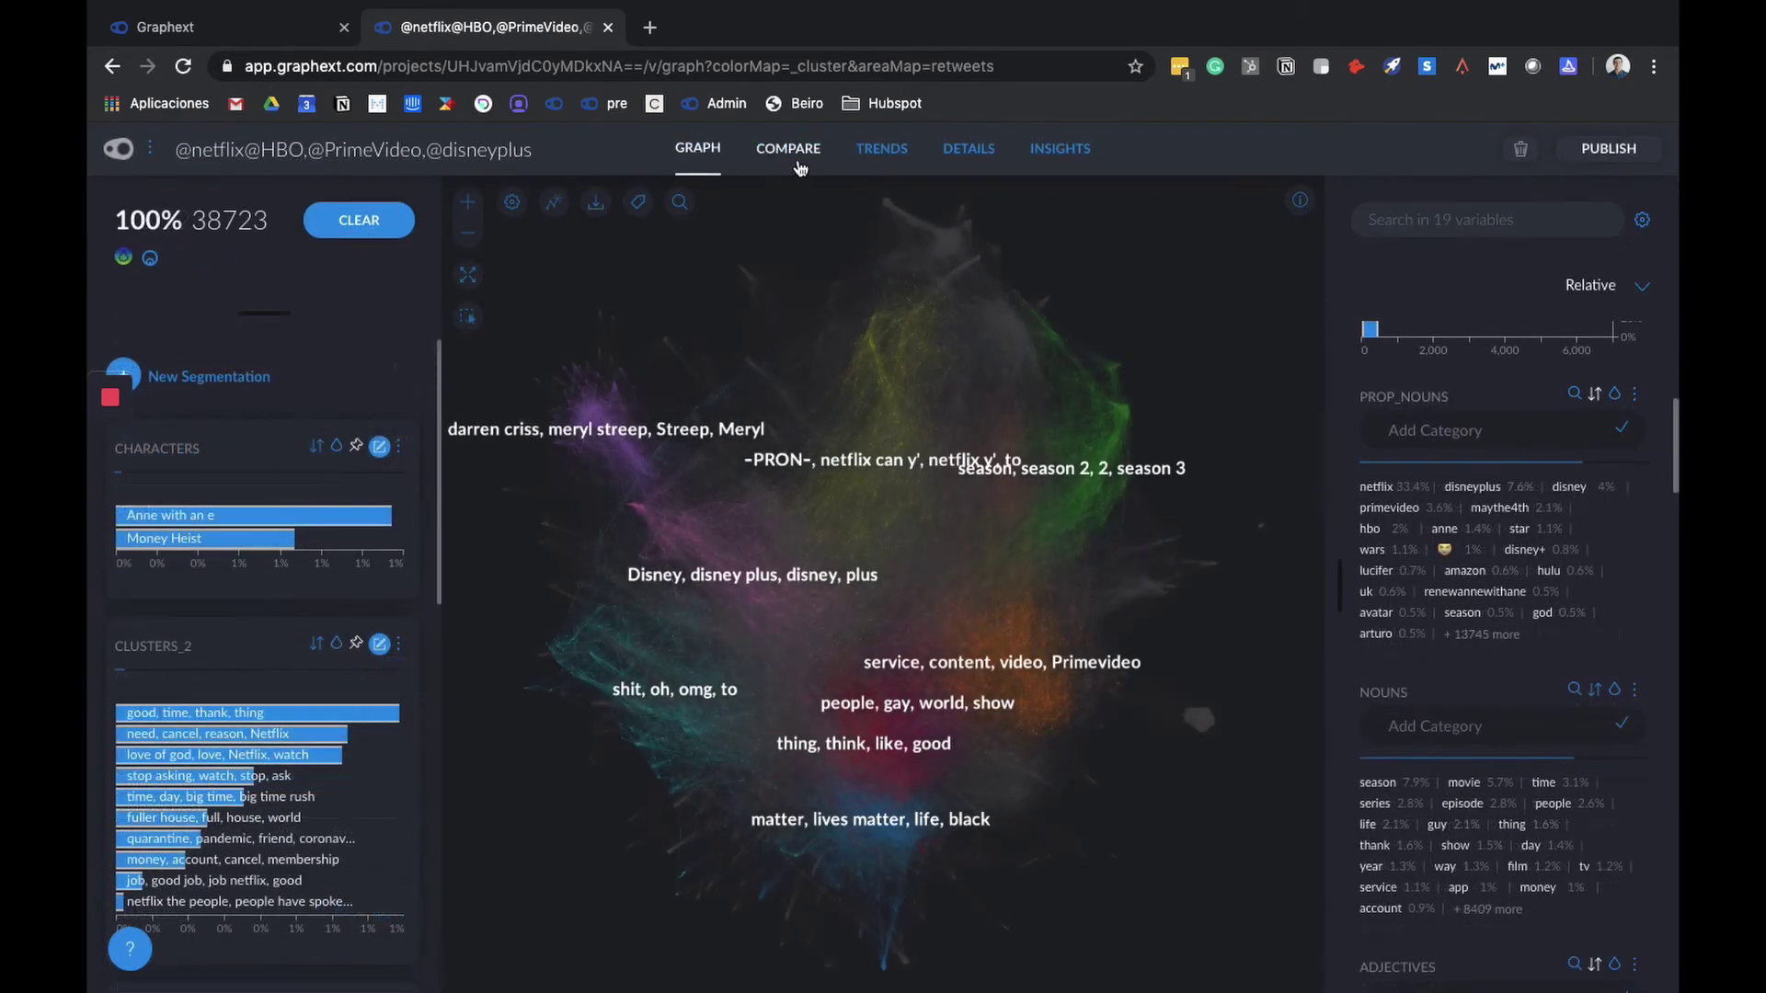
Step: Compare the Characters segment 'Anne with an e' against 'Money Heist', with charts ordered by Difference
click(788, 149)
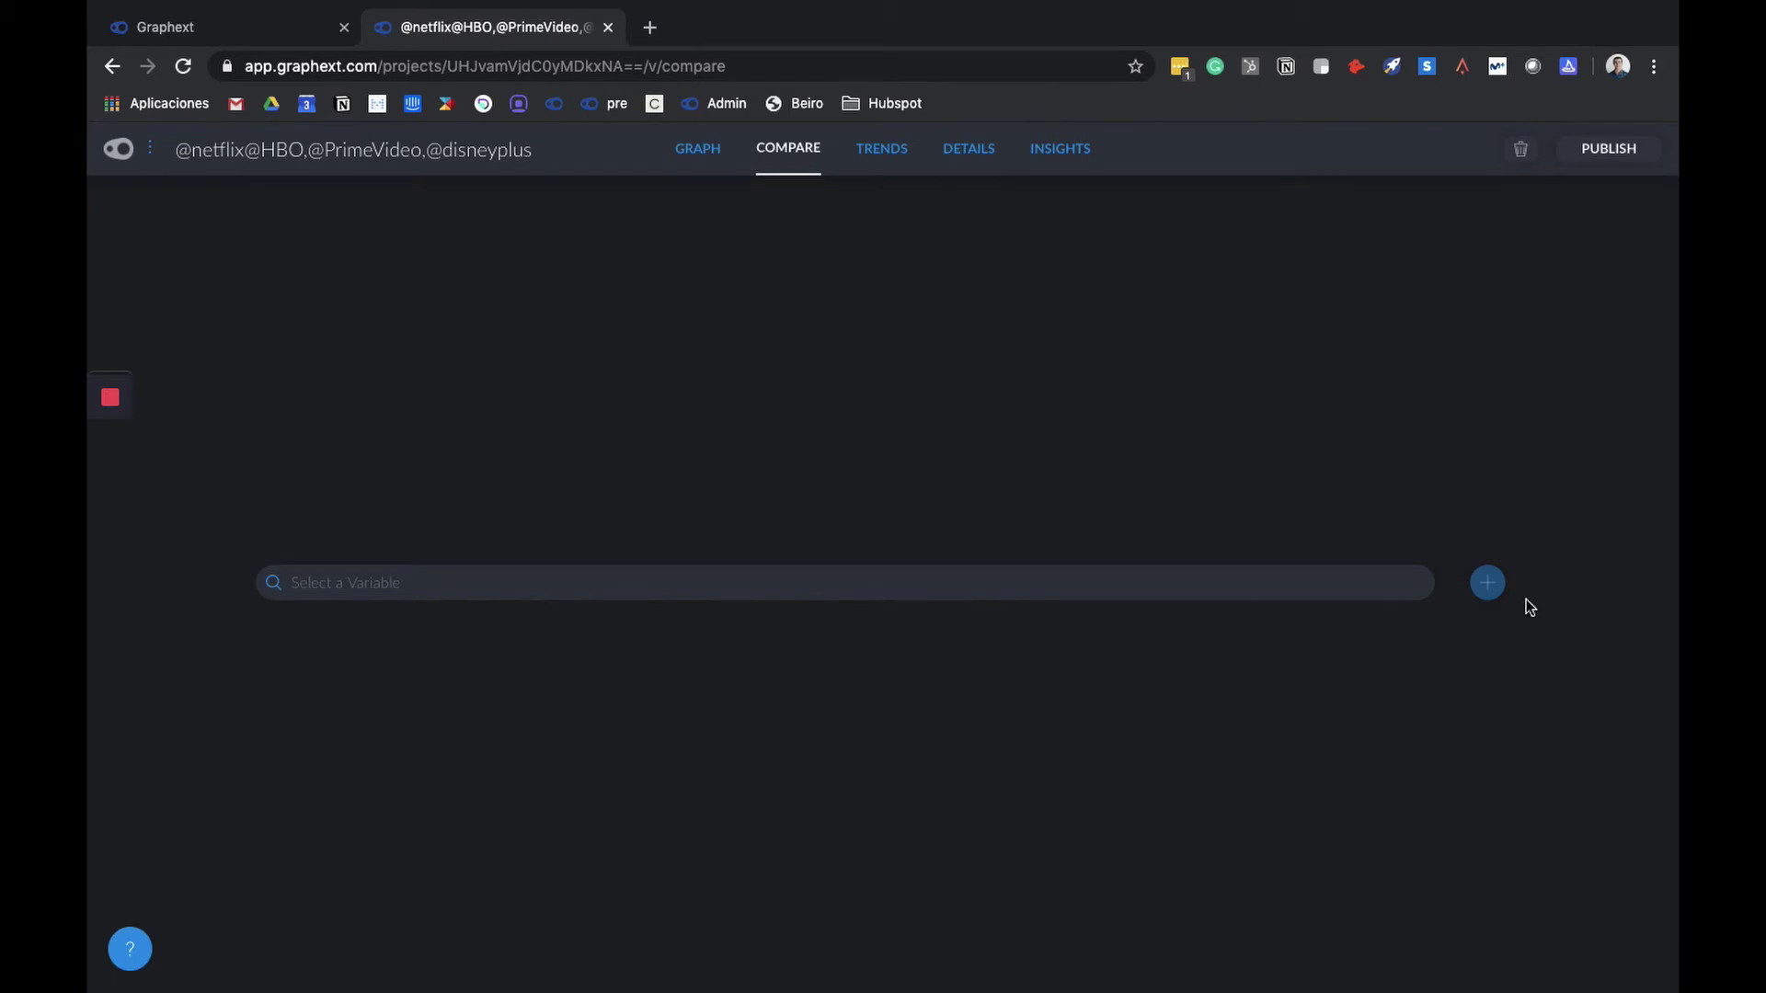
click(1397, 586)
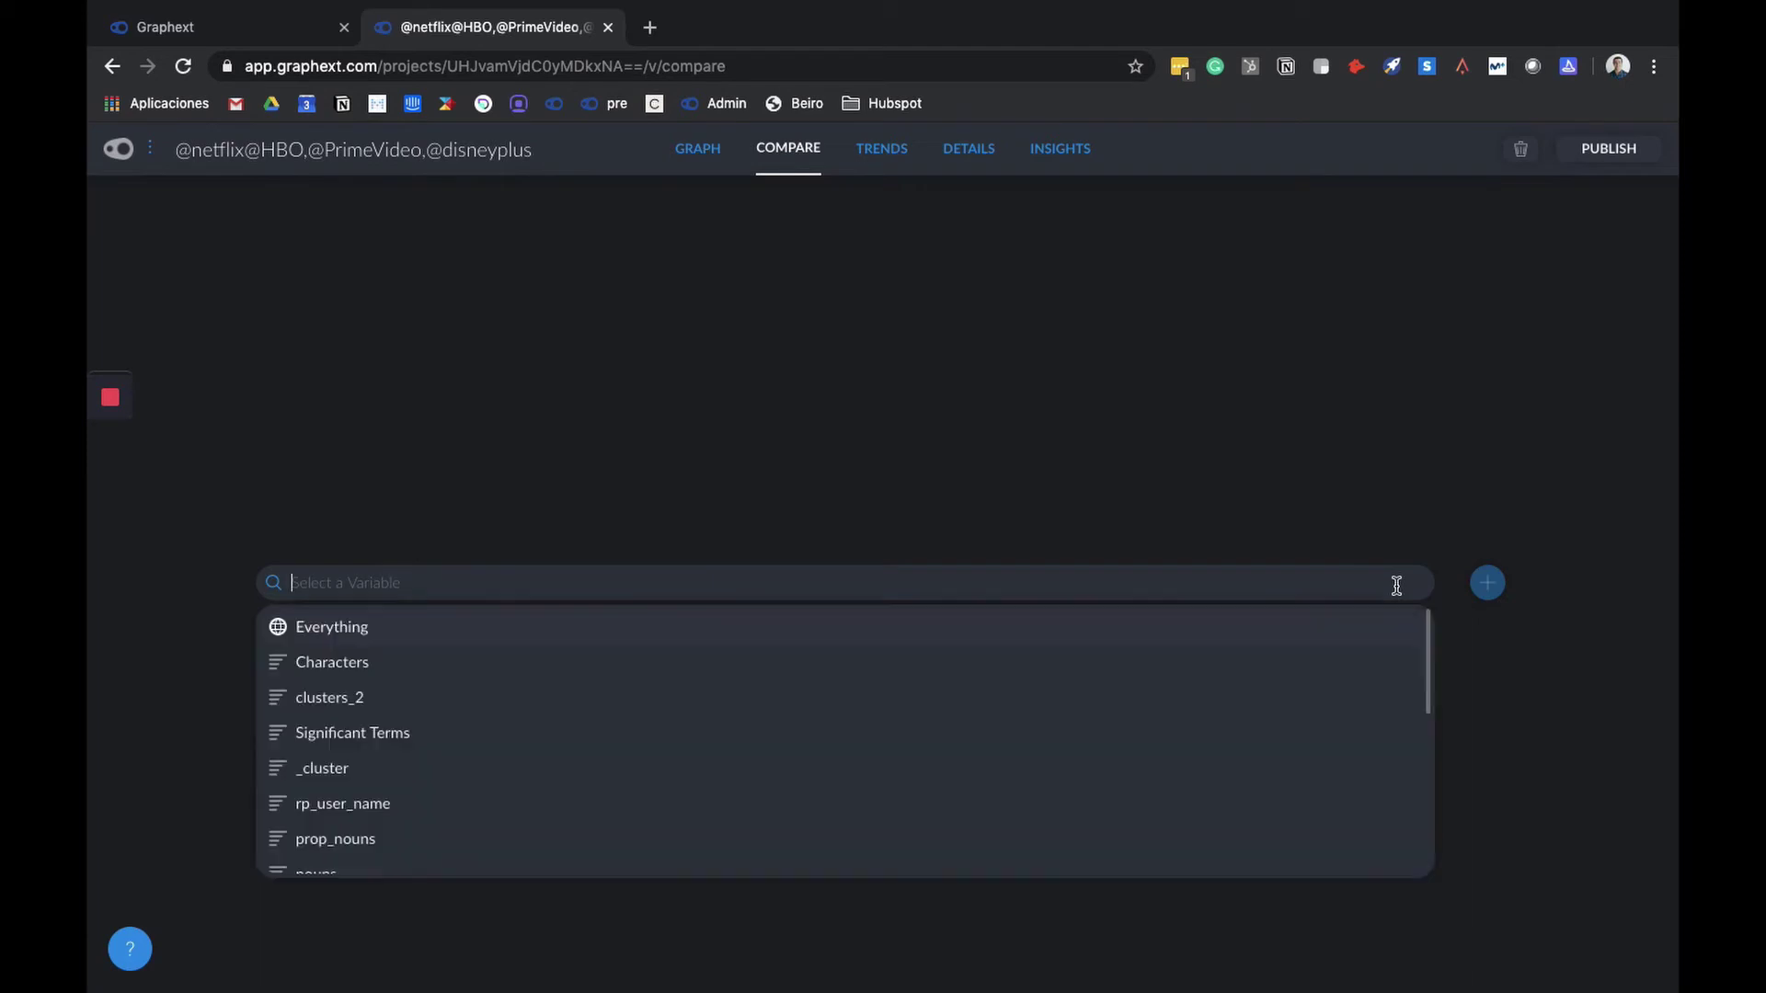
click(447, 663)
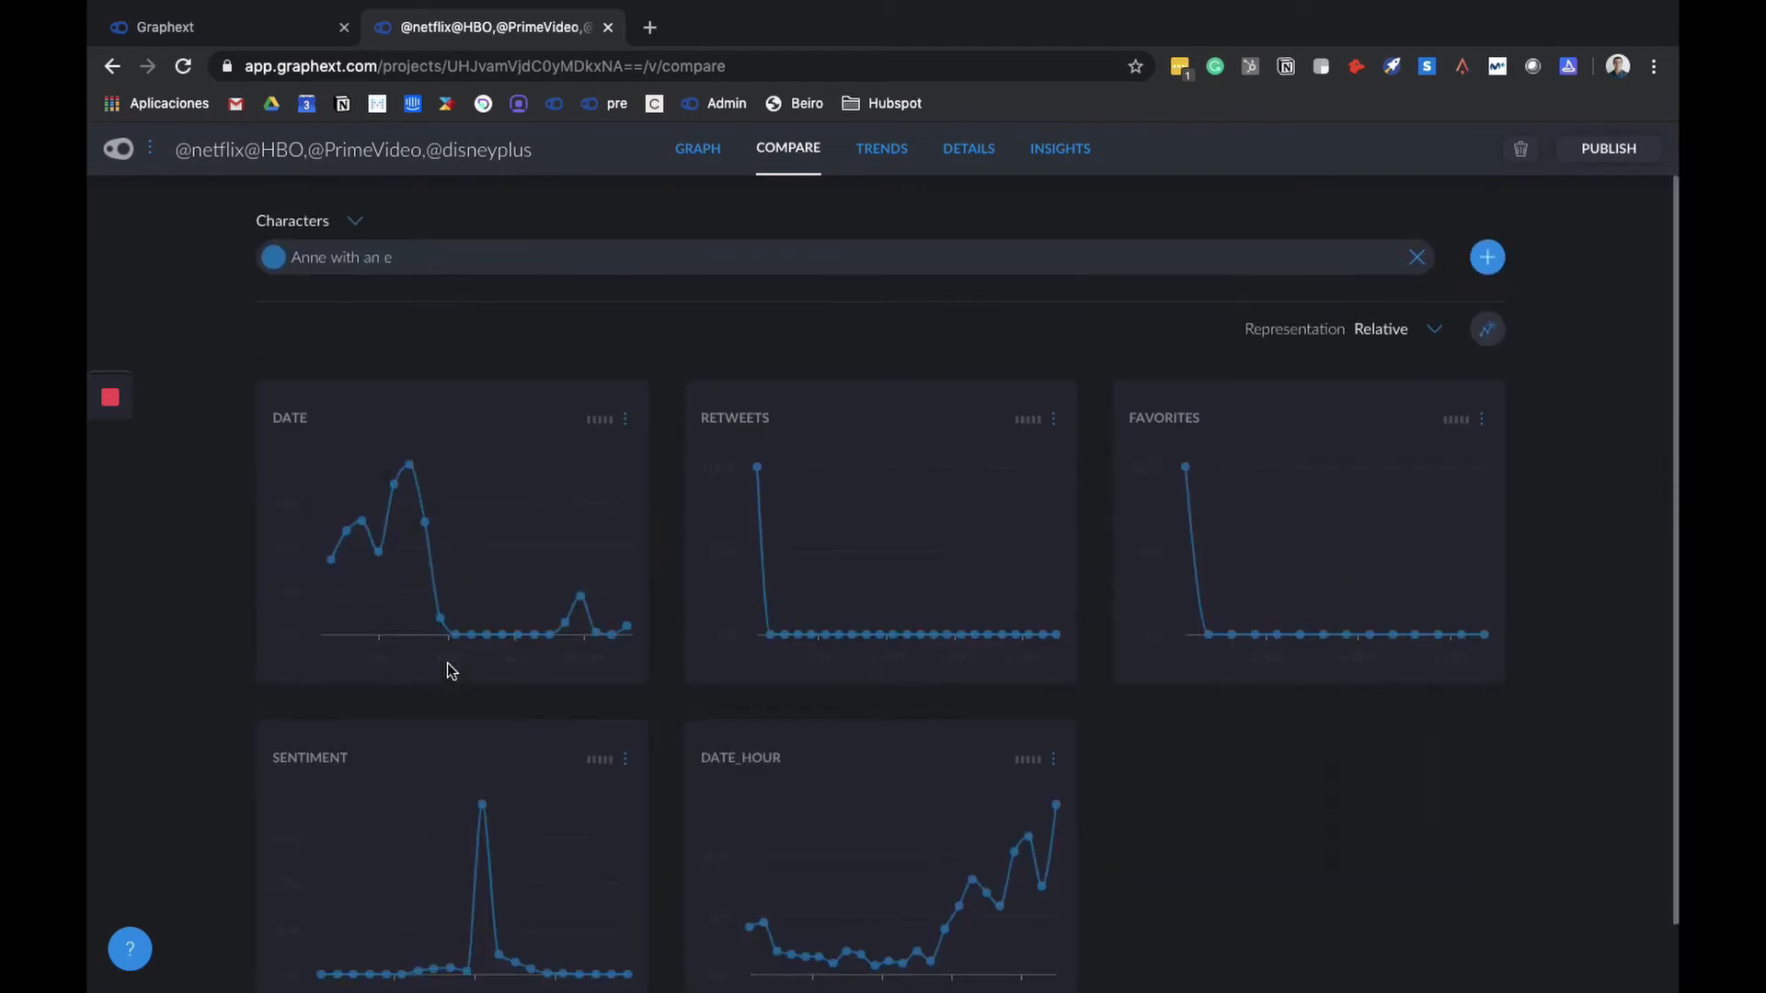
click(1492, 262)
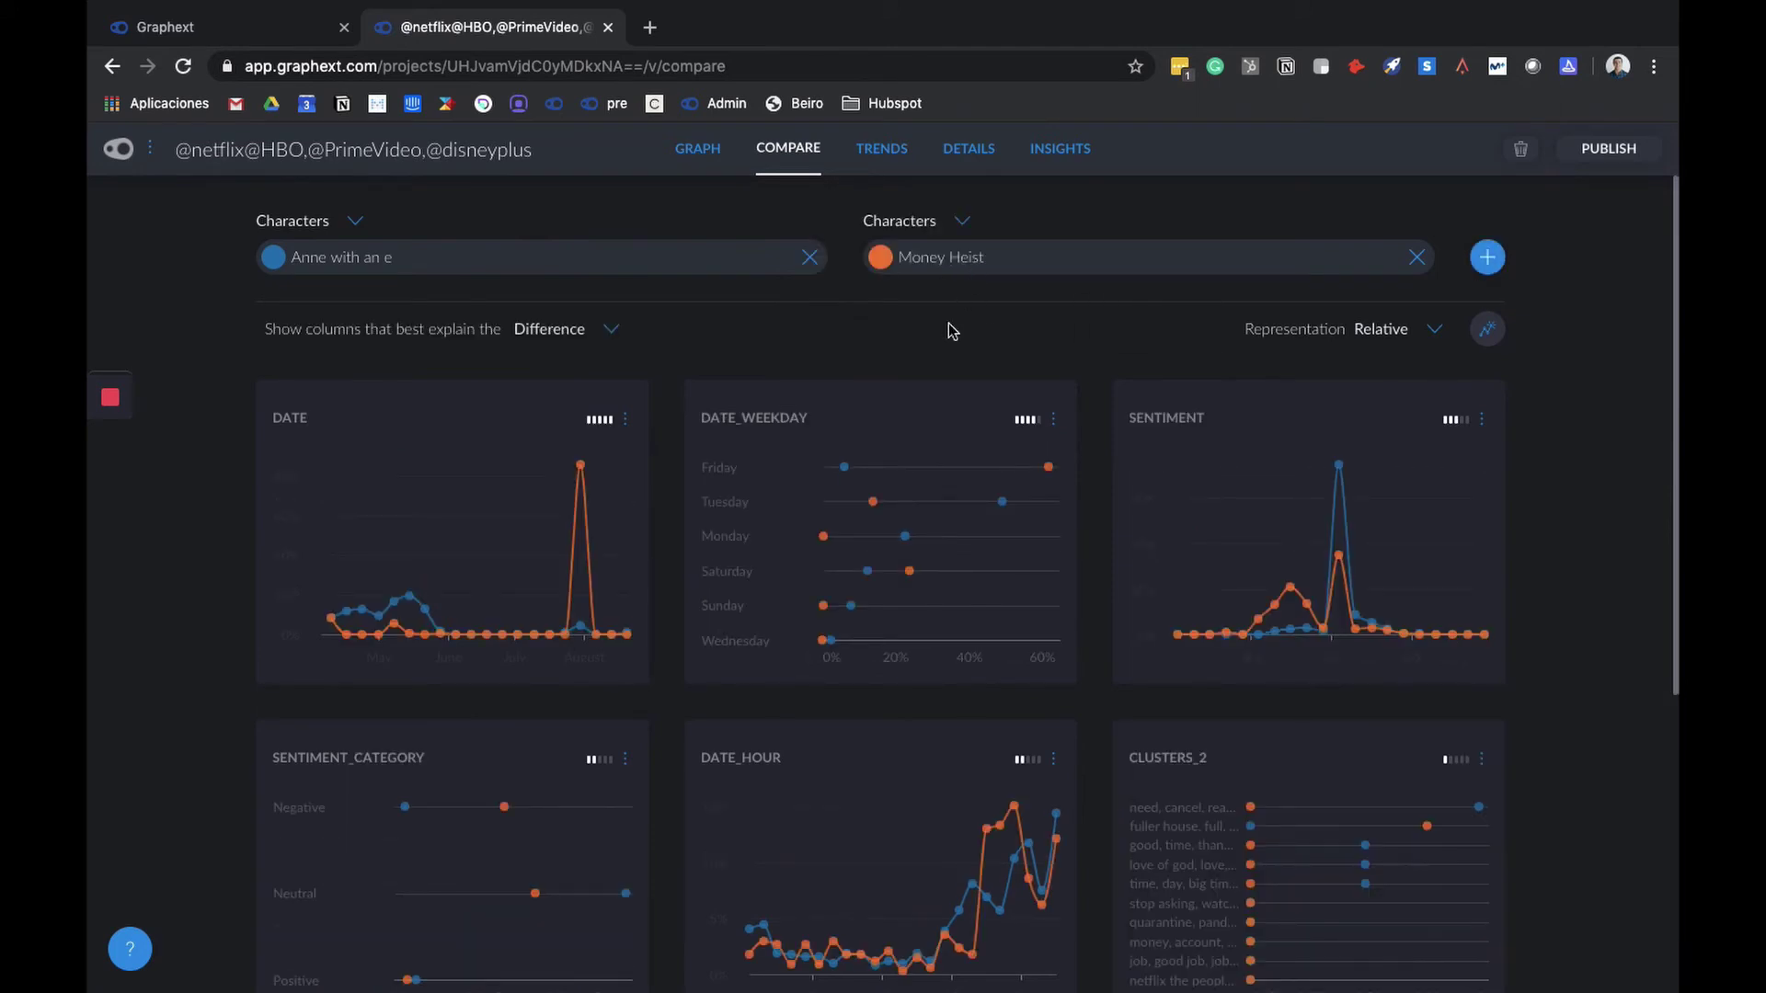
click(610, 329)
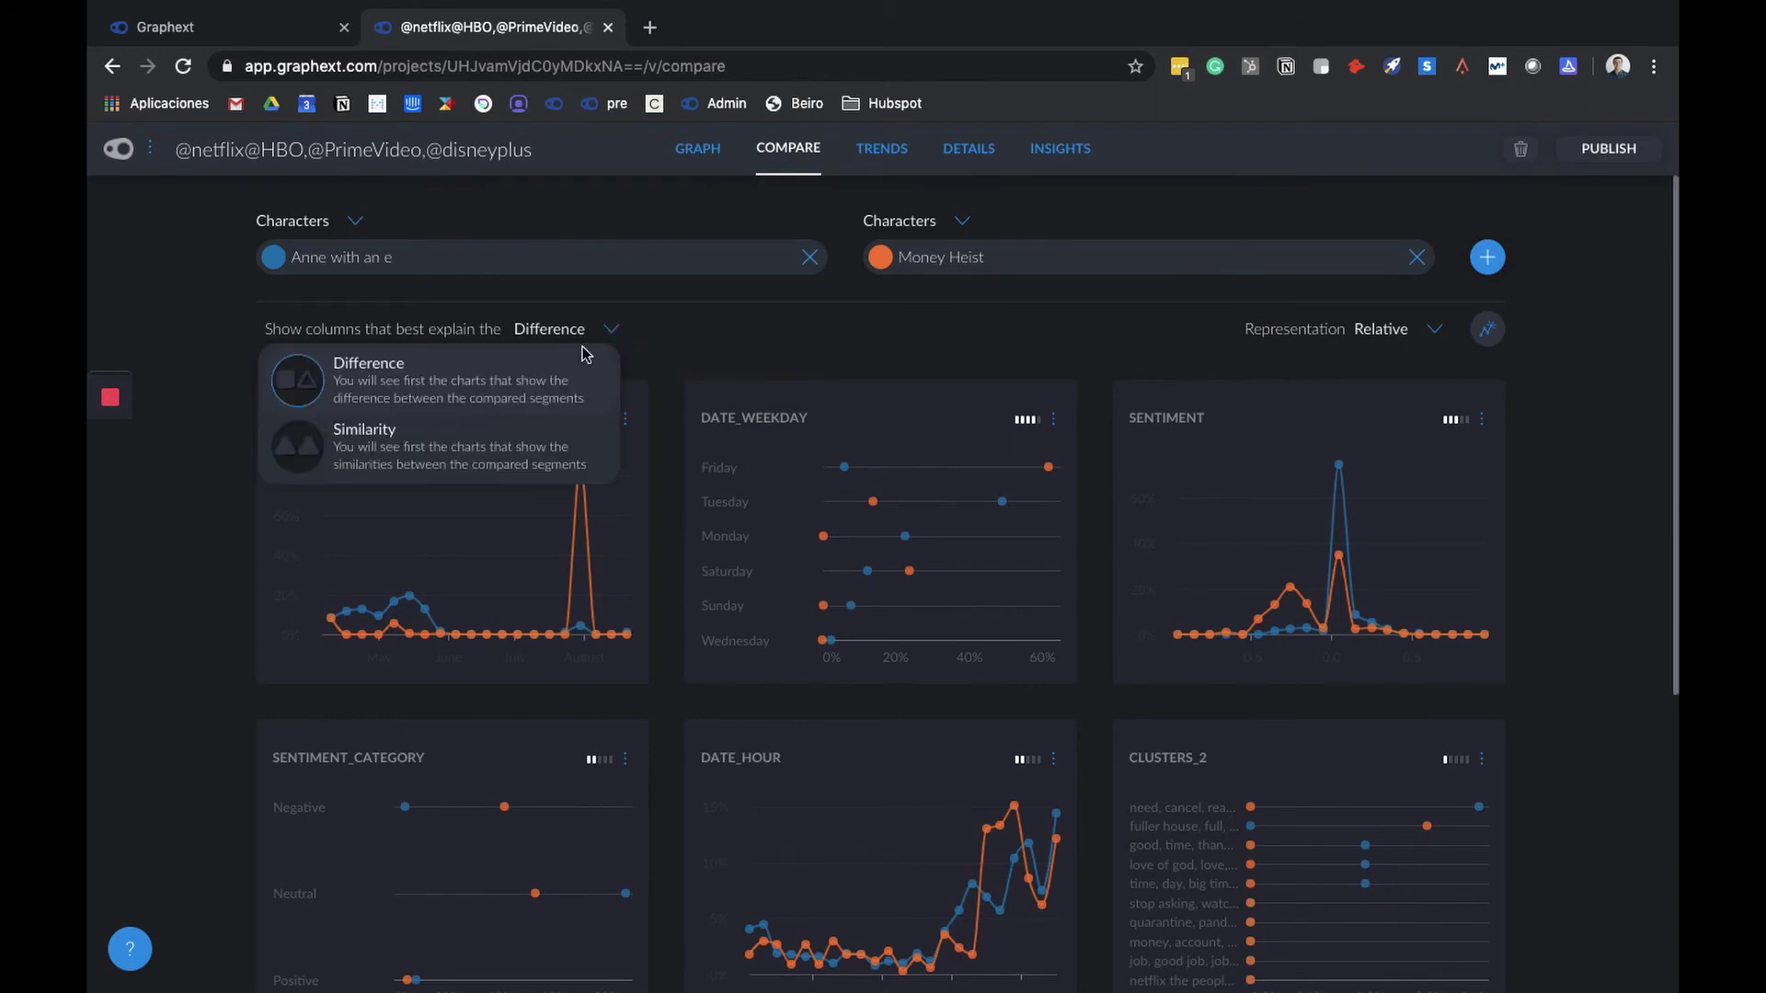
click(747, 331)
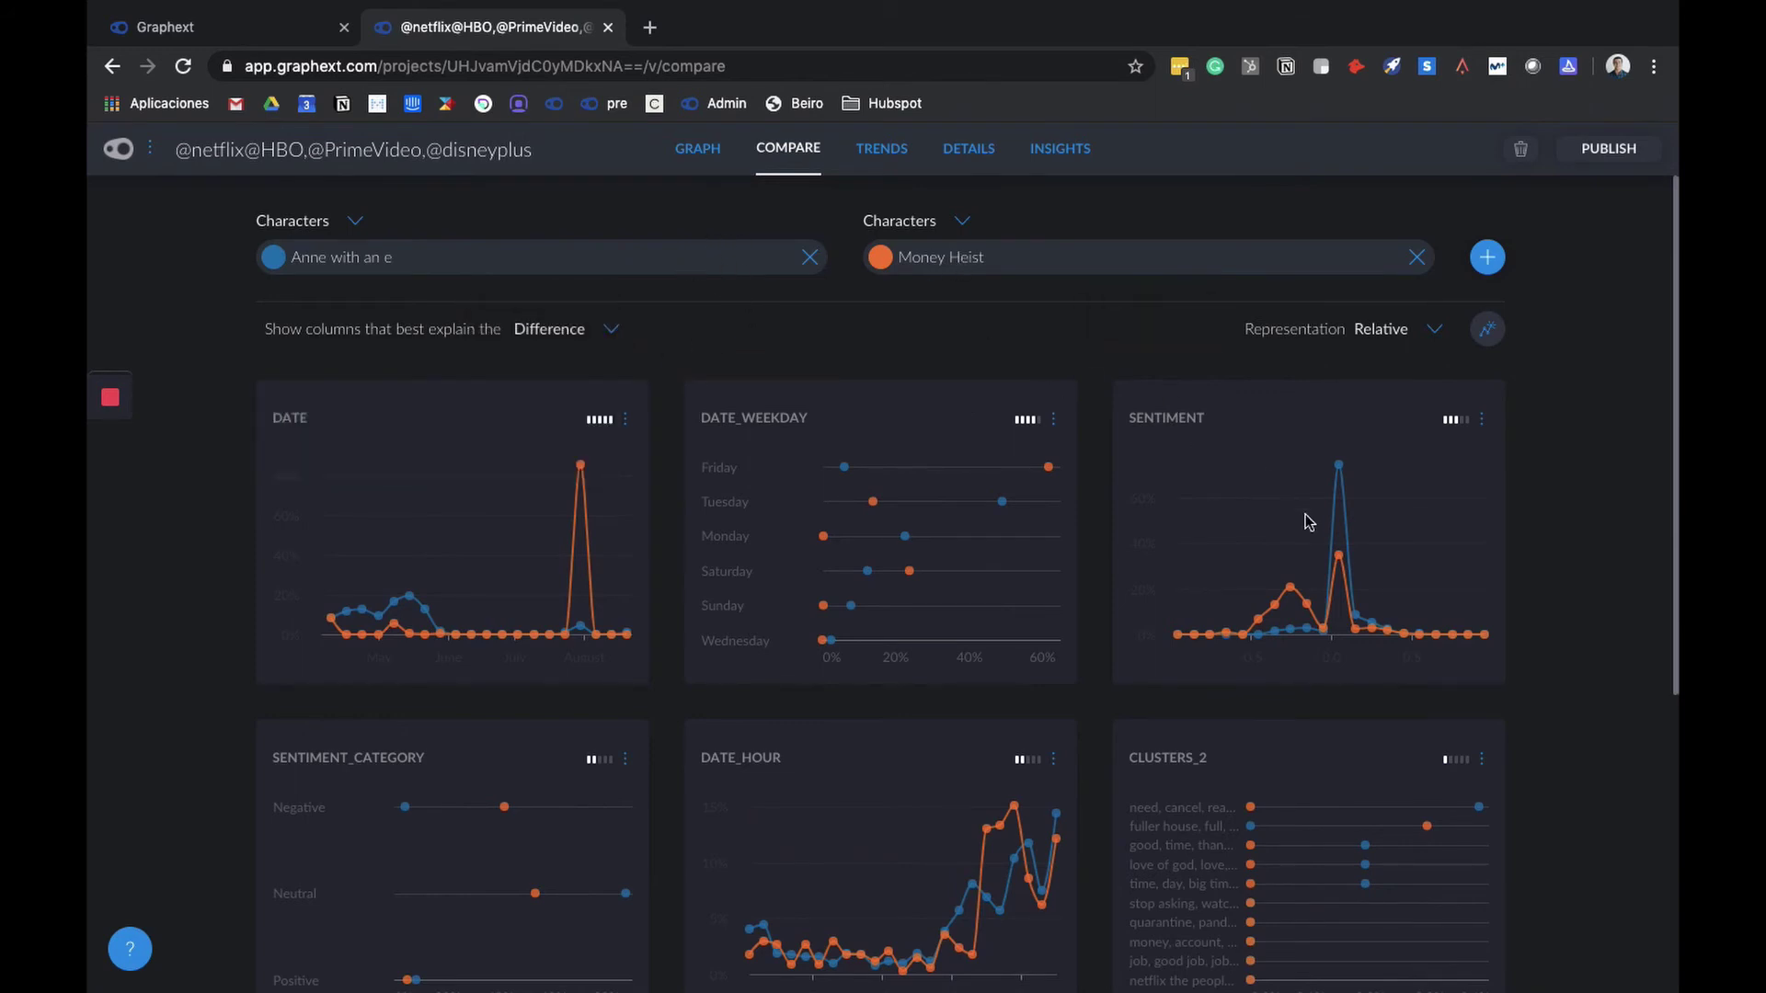
Step: Browse the comparison charts, expanding the list with Show more
scroll(1243, 630, down, 1)
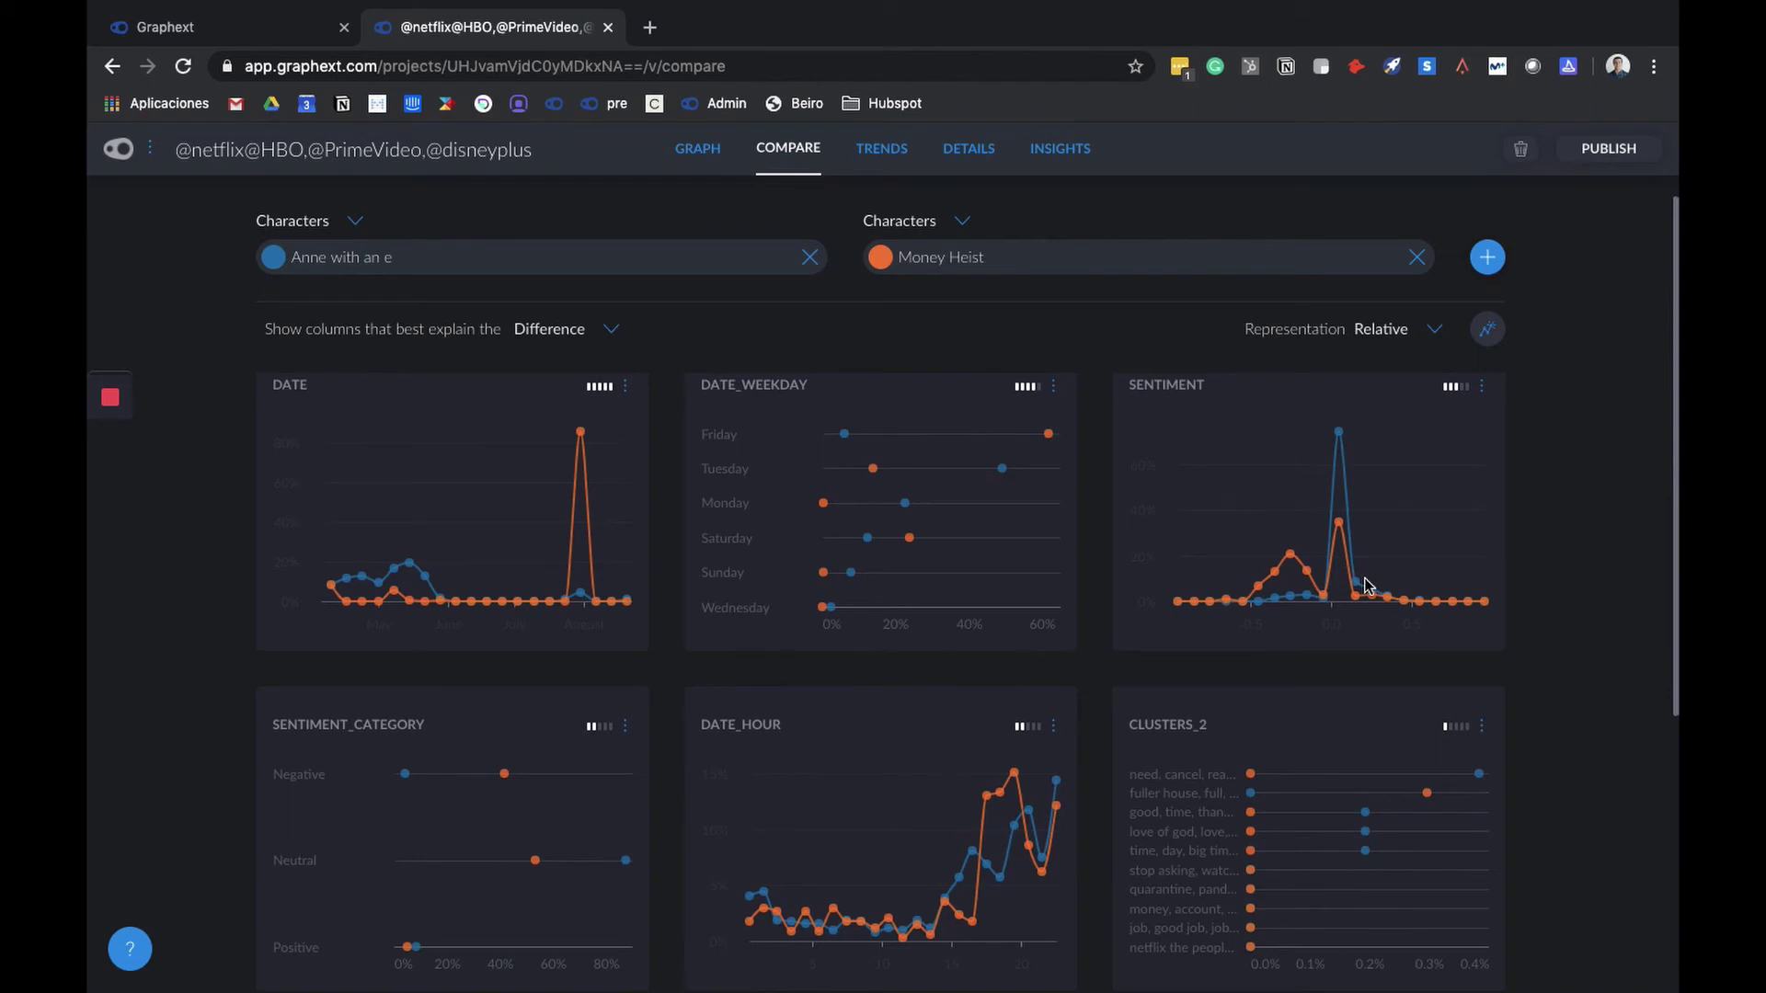
scroll(671, 662, up, 2)
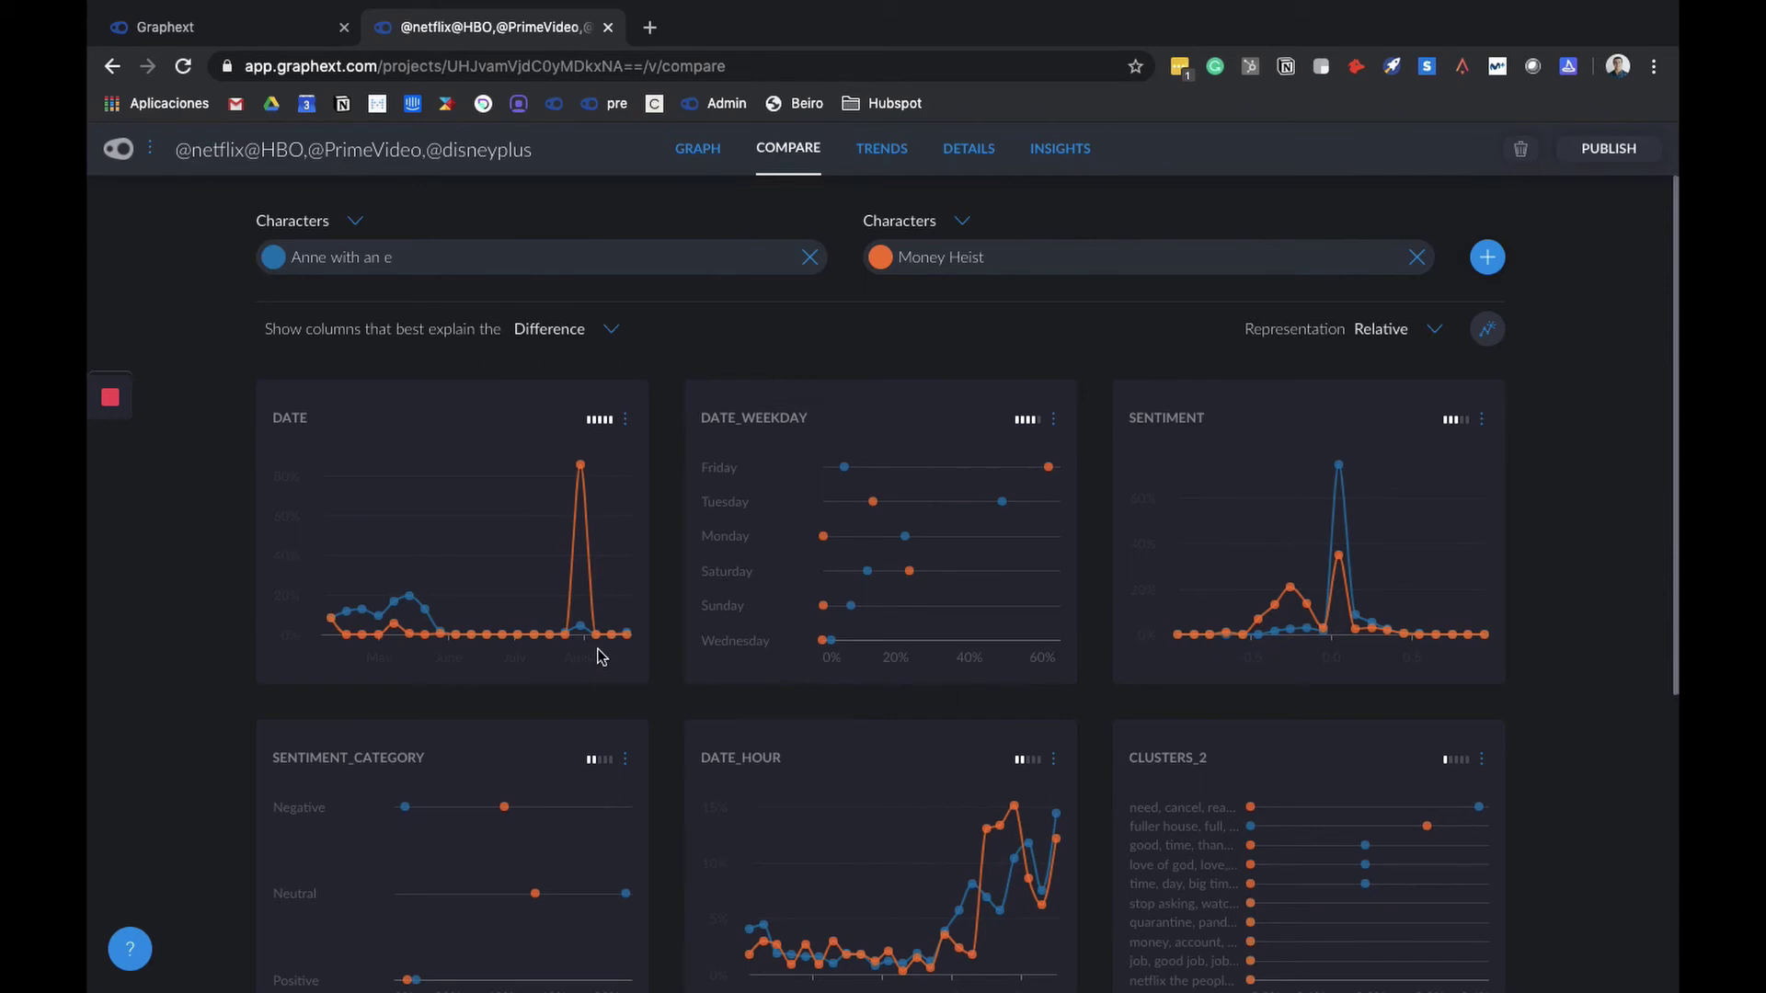
scroll(660, 694, down, 1)
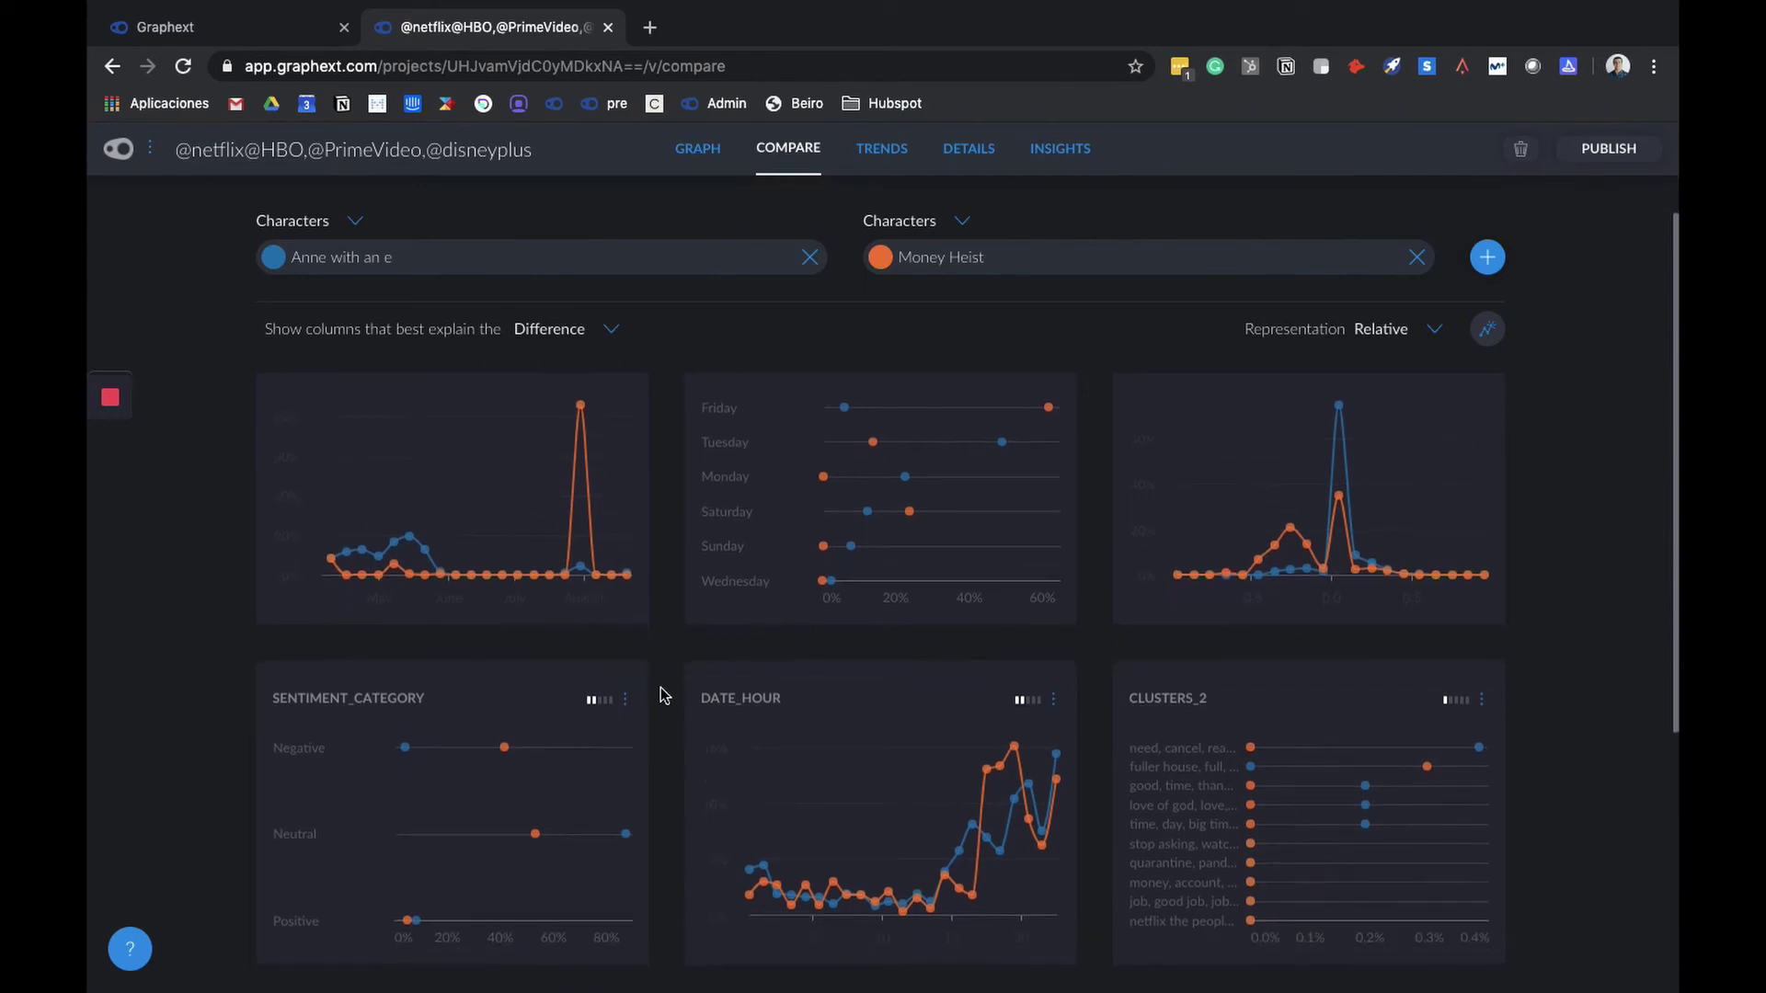
scroll(662, 694, down, 2)
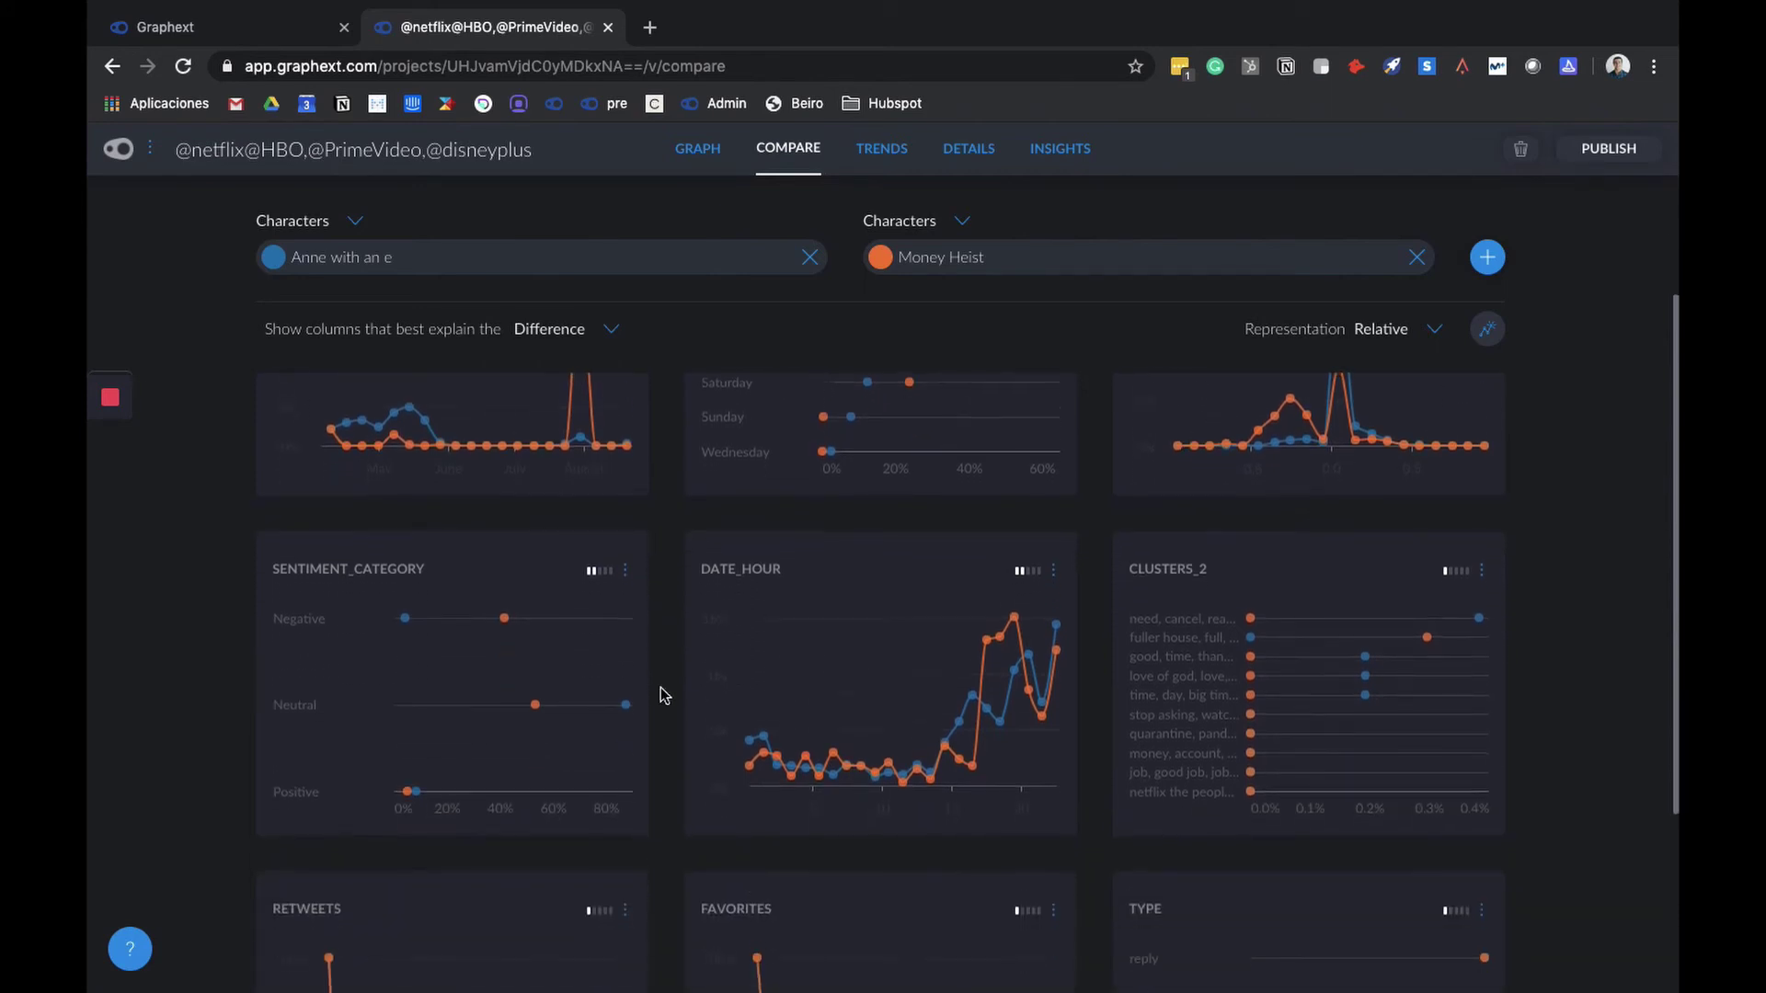
scroll(664, 695, down, 1)
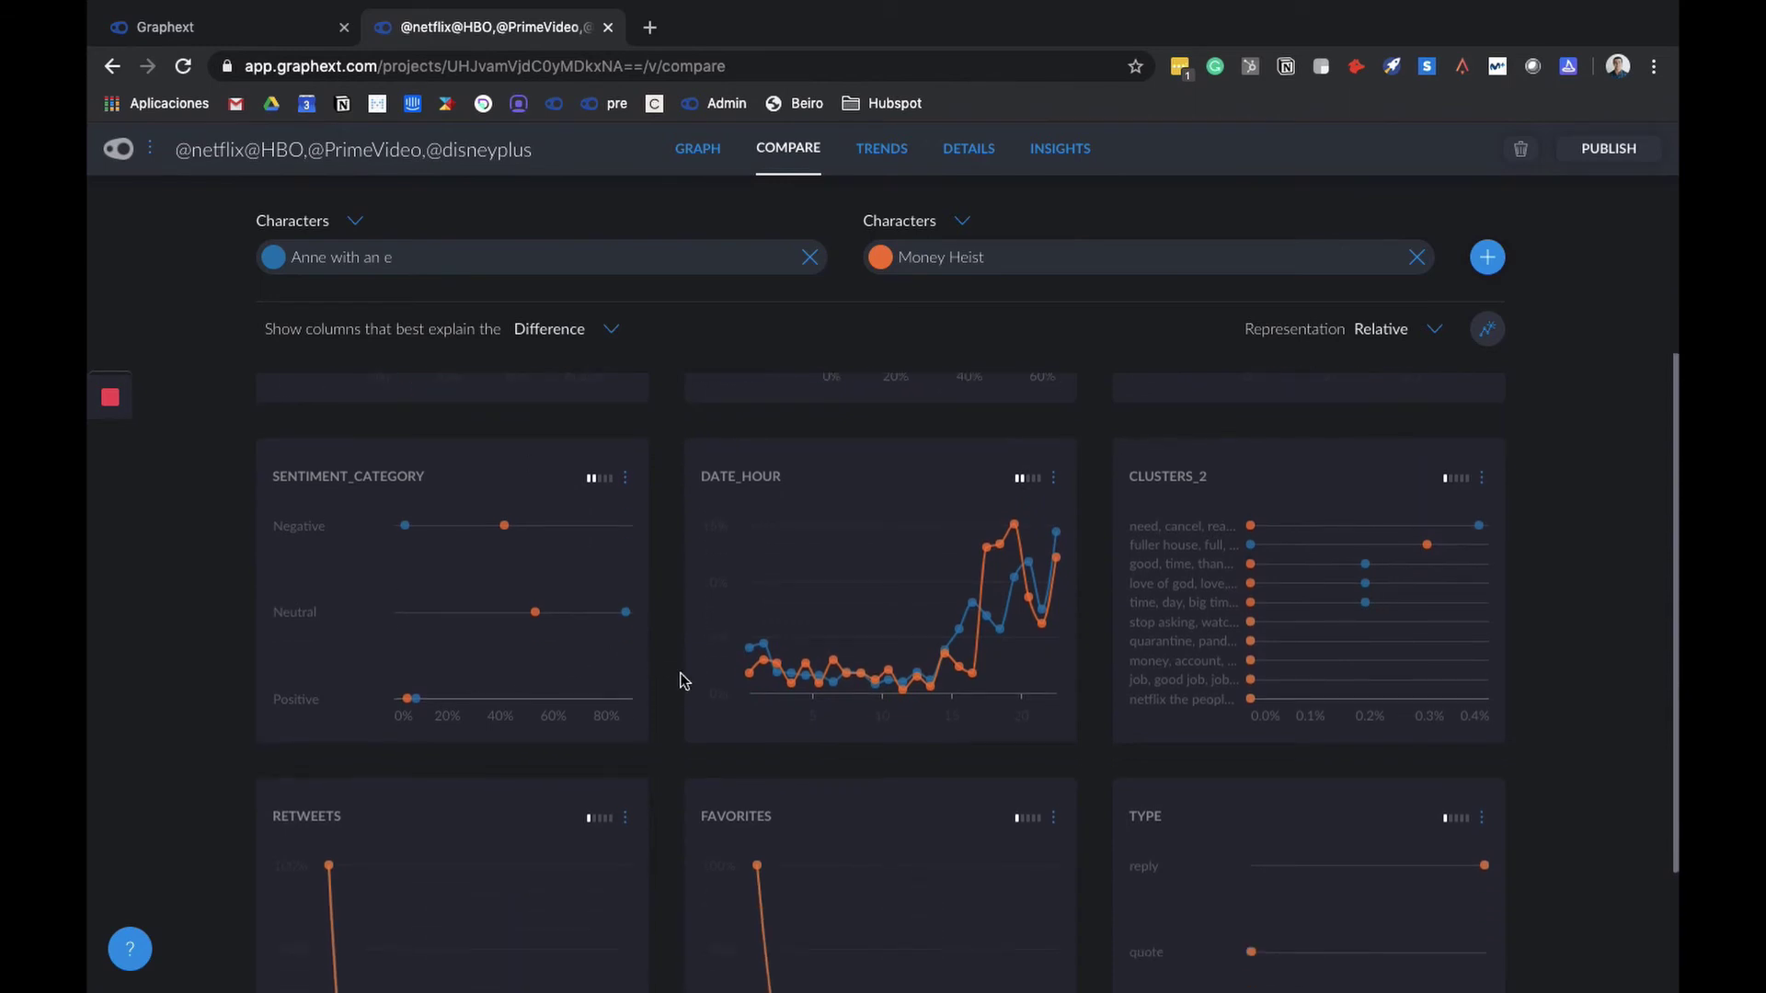
scroll(657, 672, down, 2)
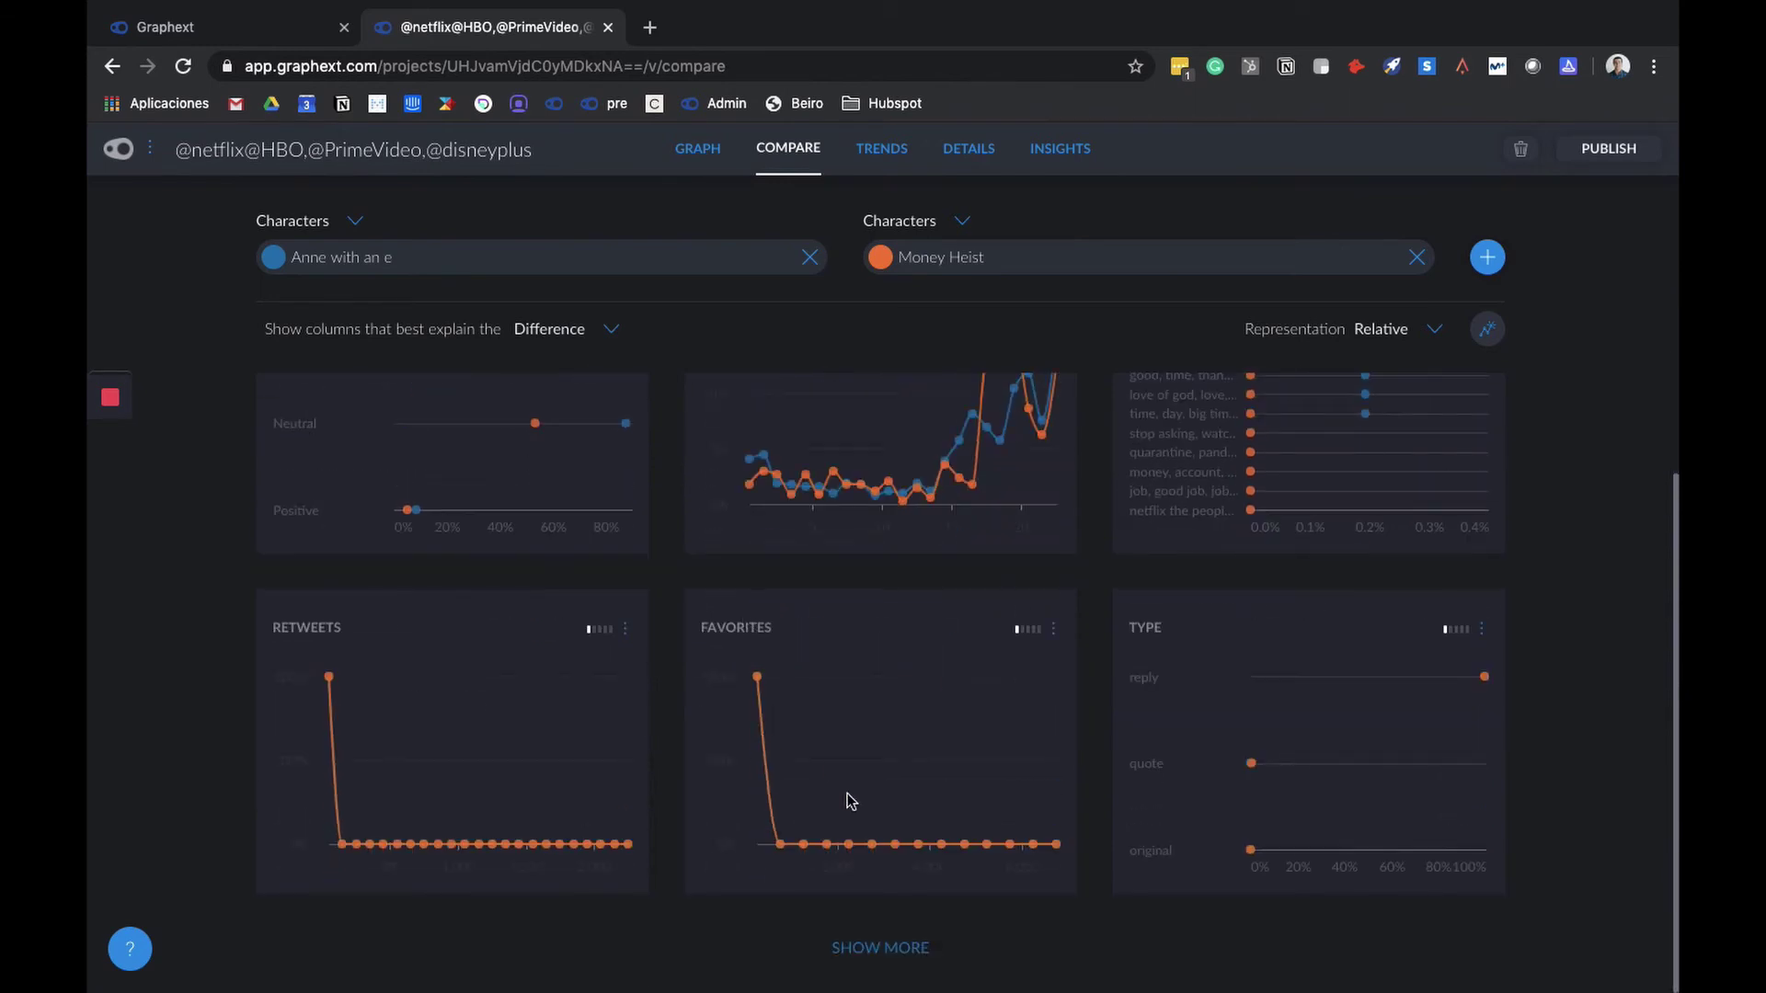
click(880, 947)
scroll(887, 694, down, 5)
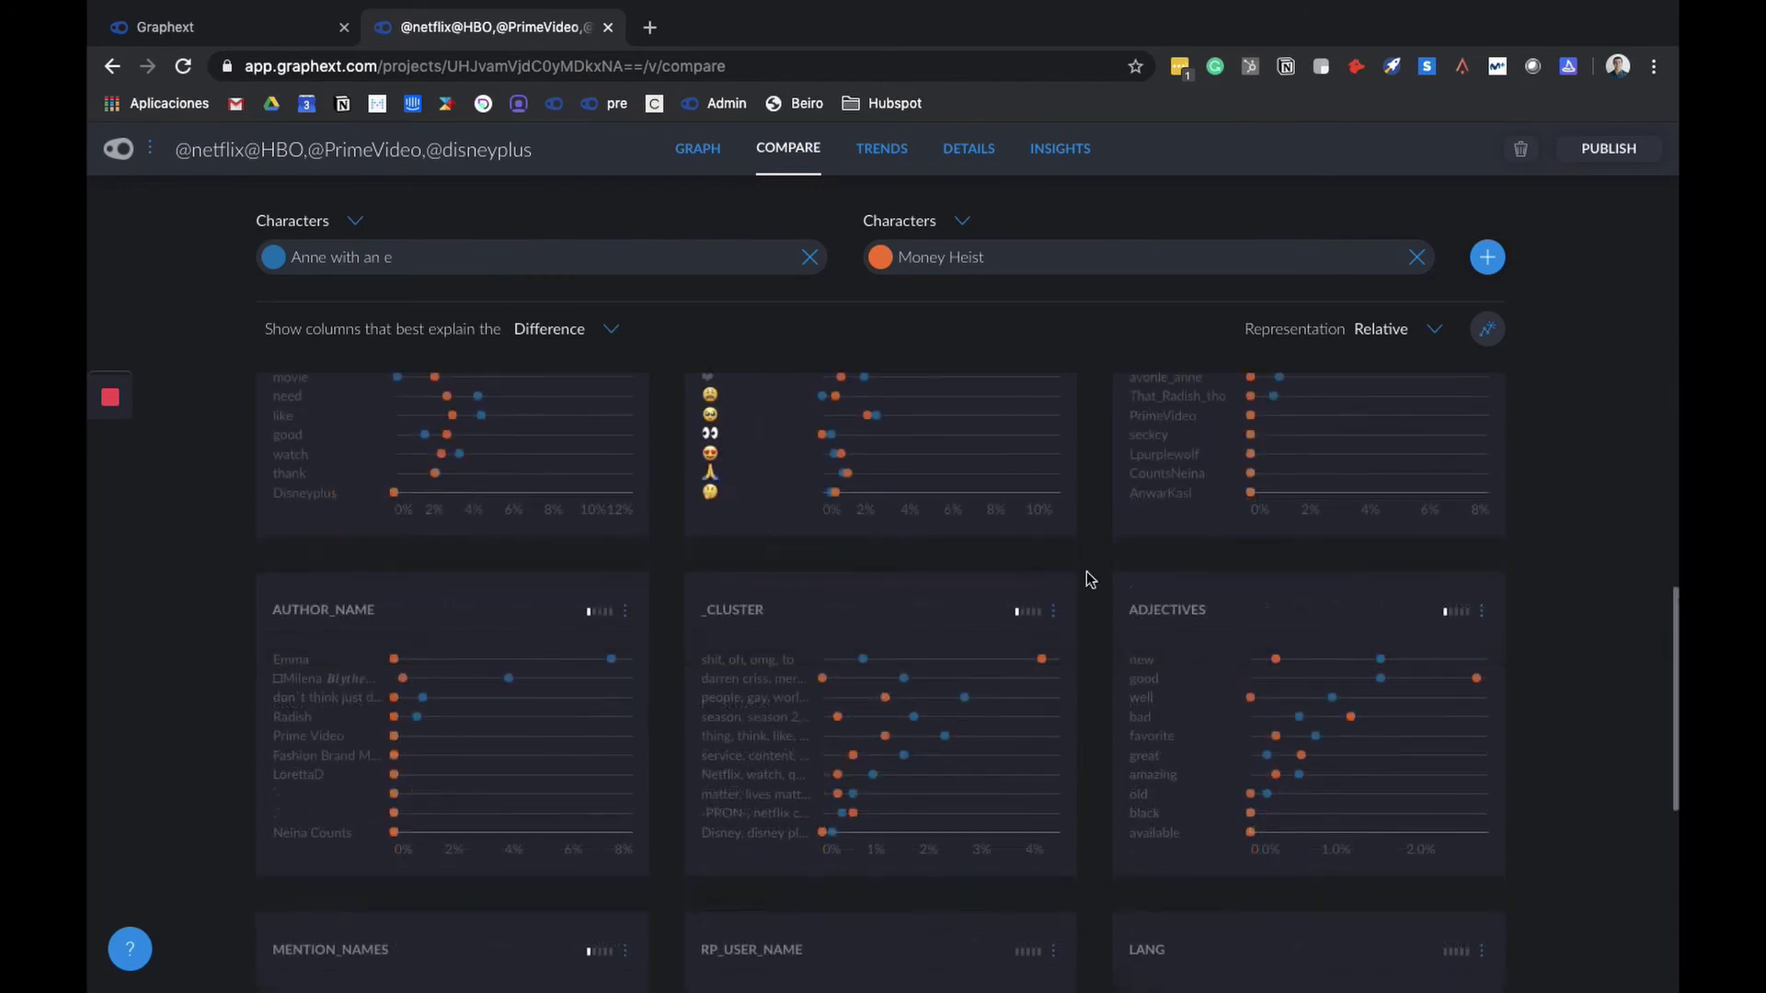
scroll(1085, 580, up, 5)
Step: Set both comparison groups to the _cluster variable and return to the graph of all tweets
click(353, 222)
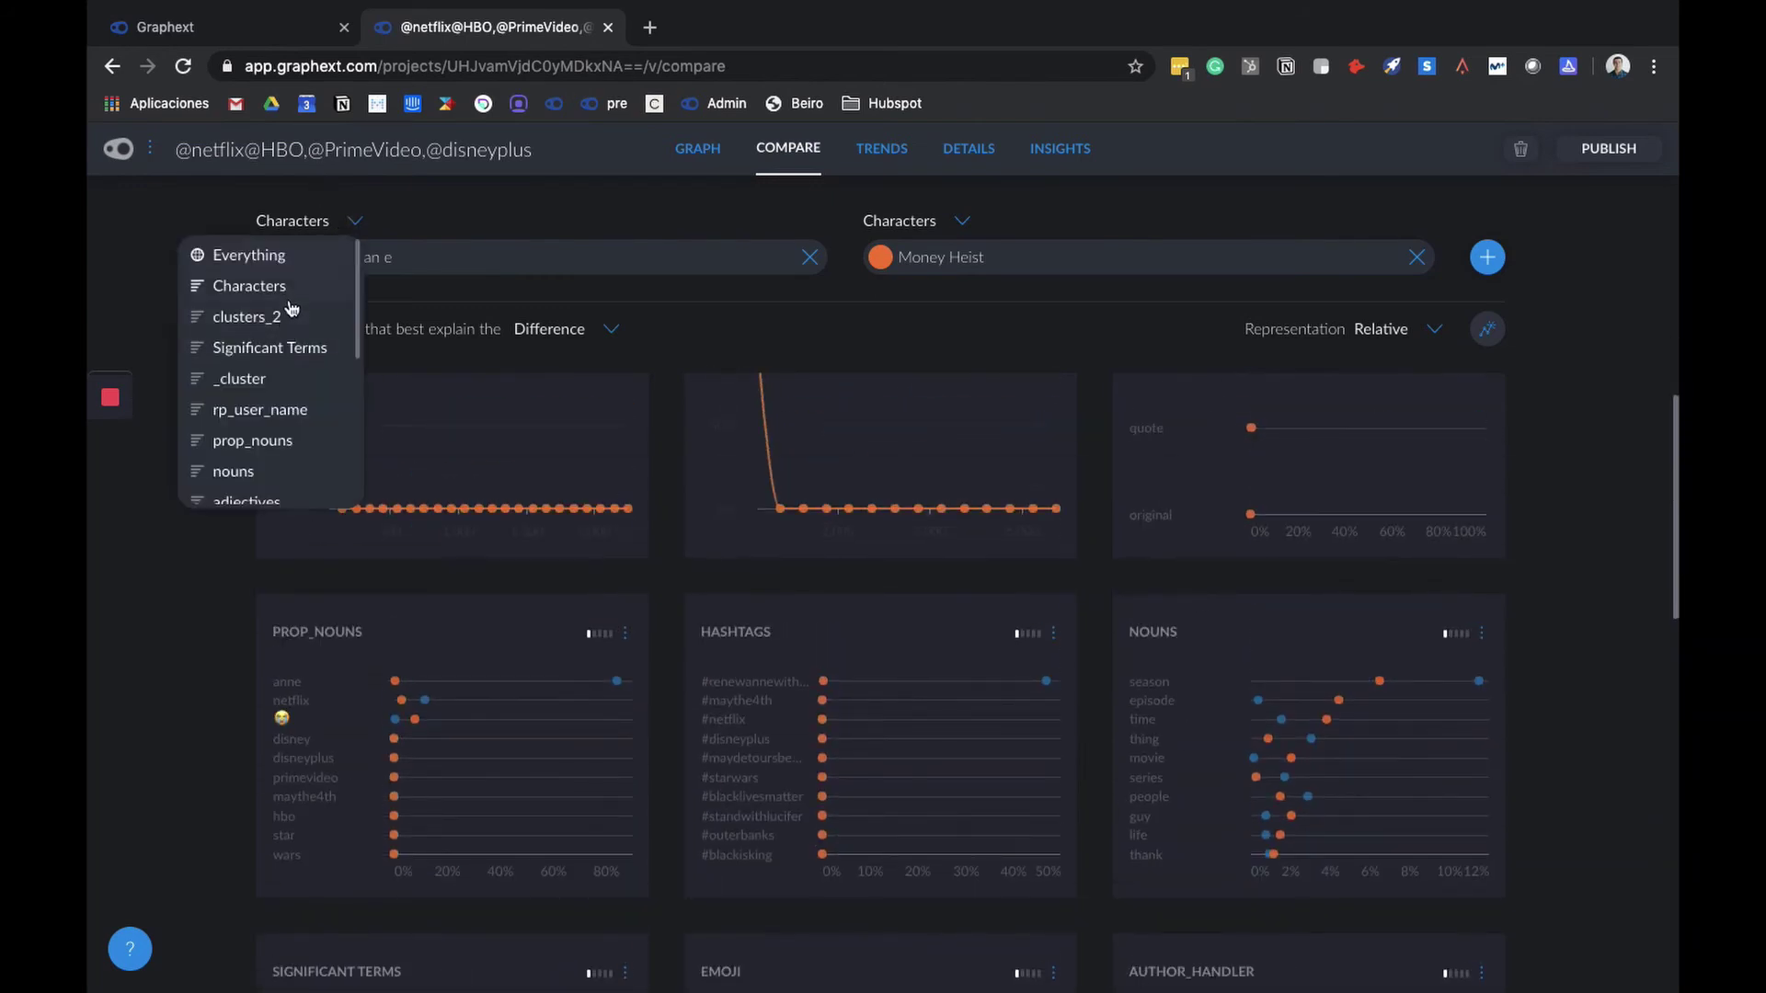
click(284, 381)
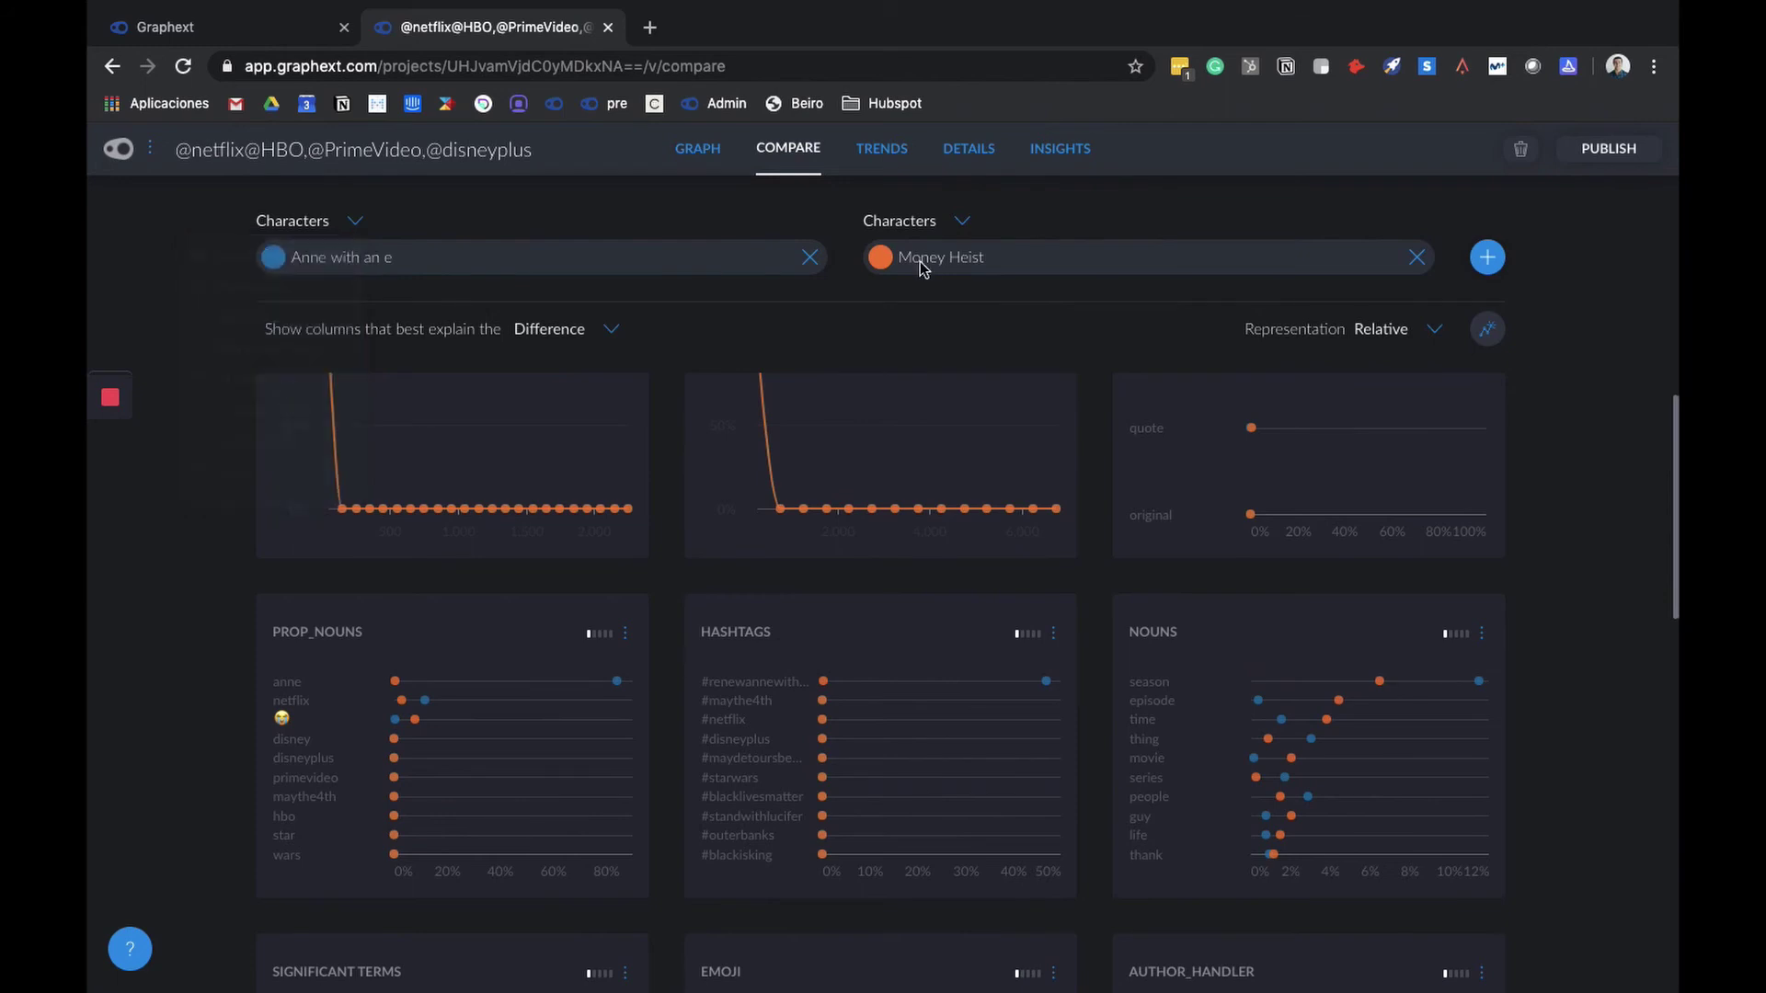
click(961, 222)
click(956, 363)
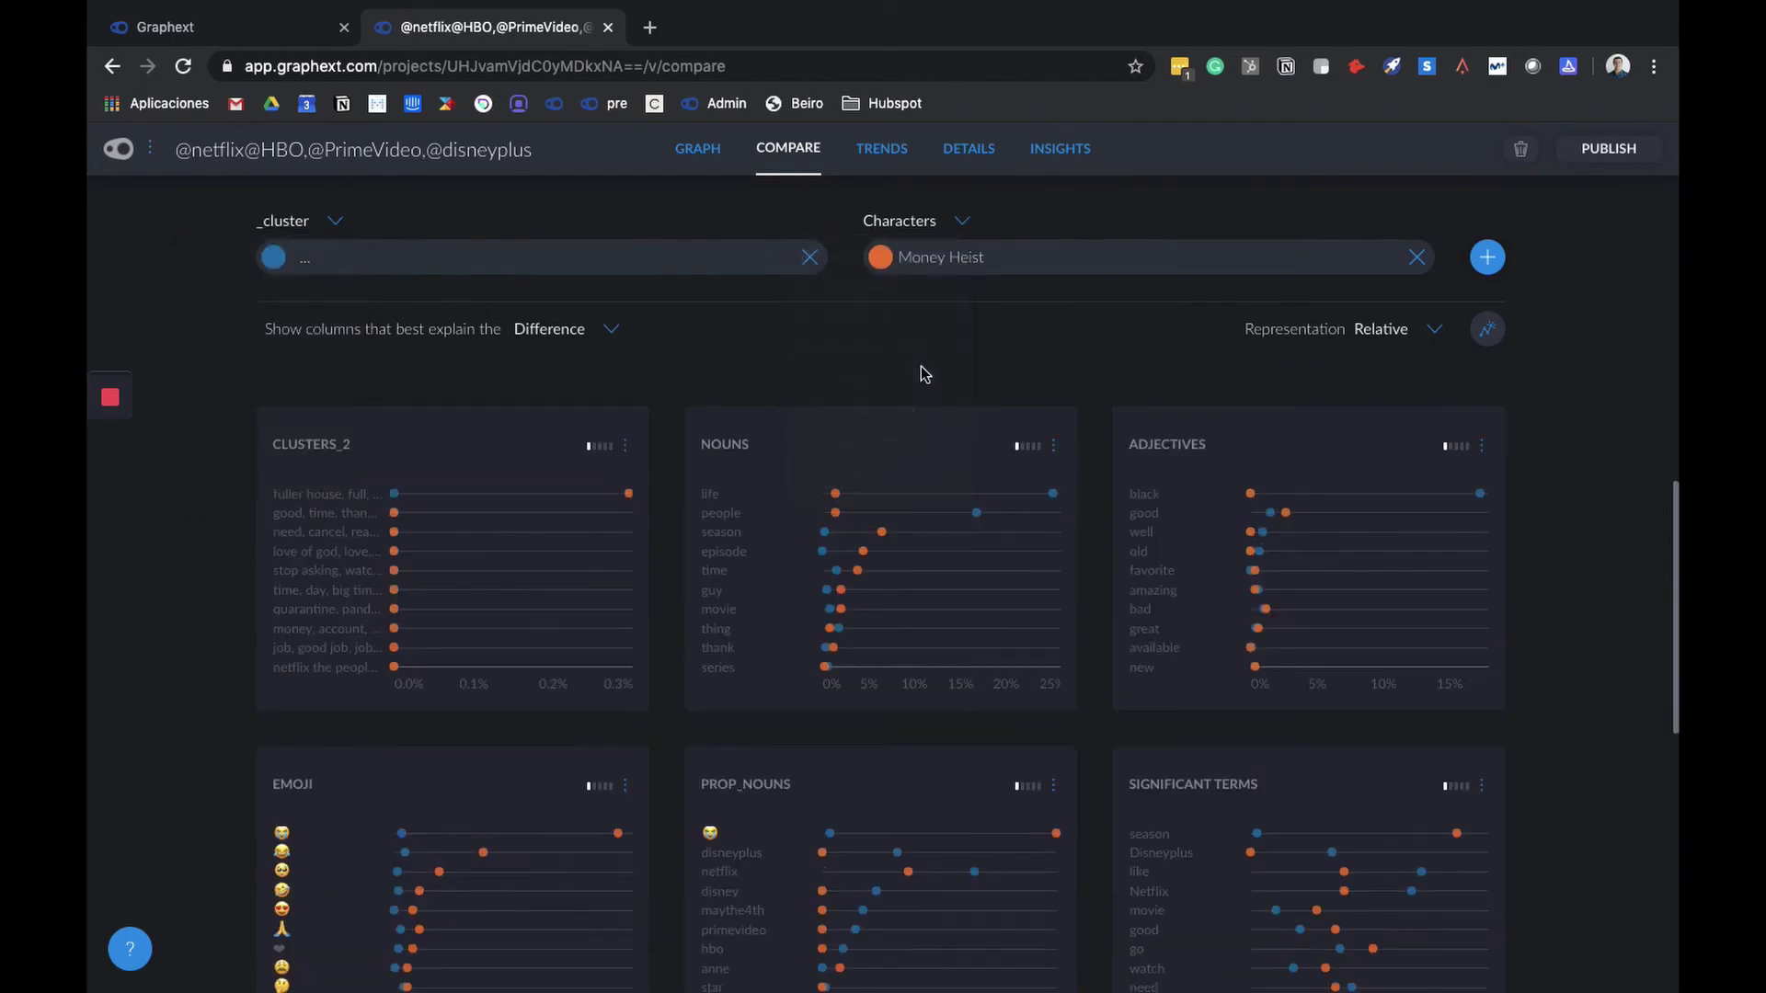
click(1492, 264)
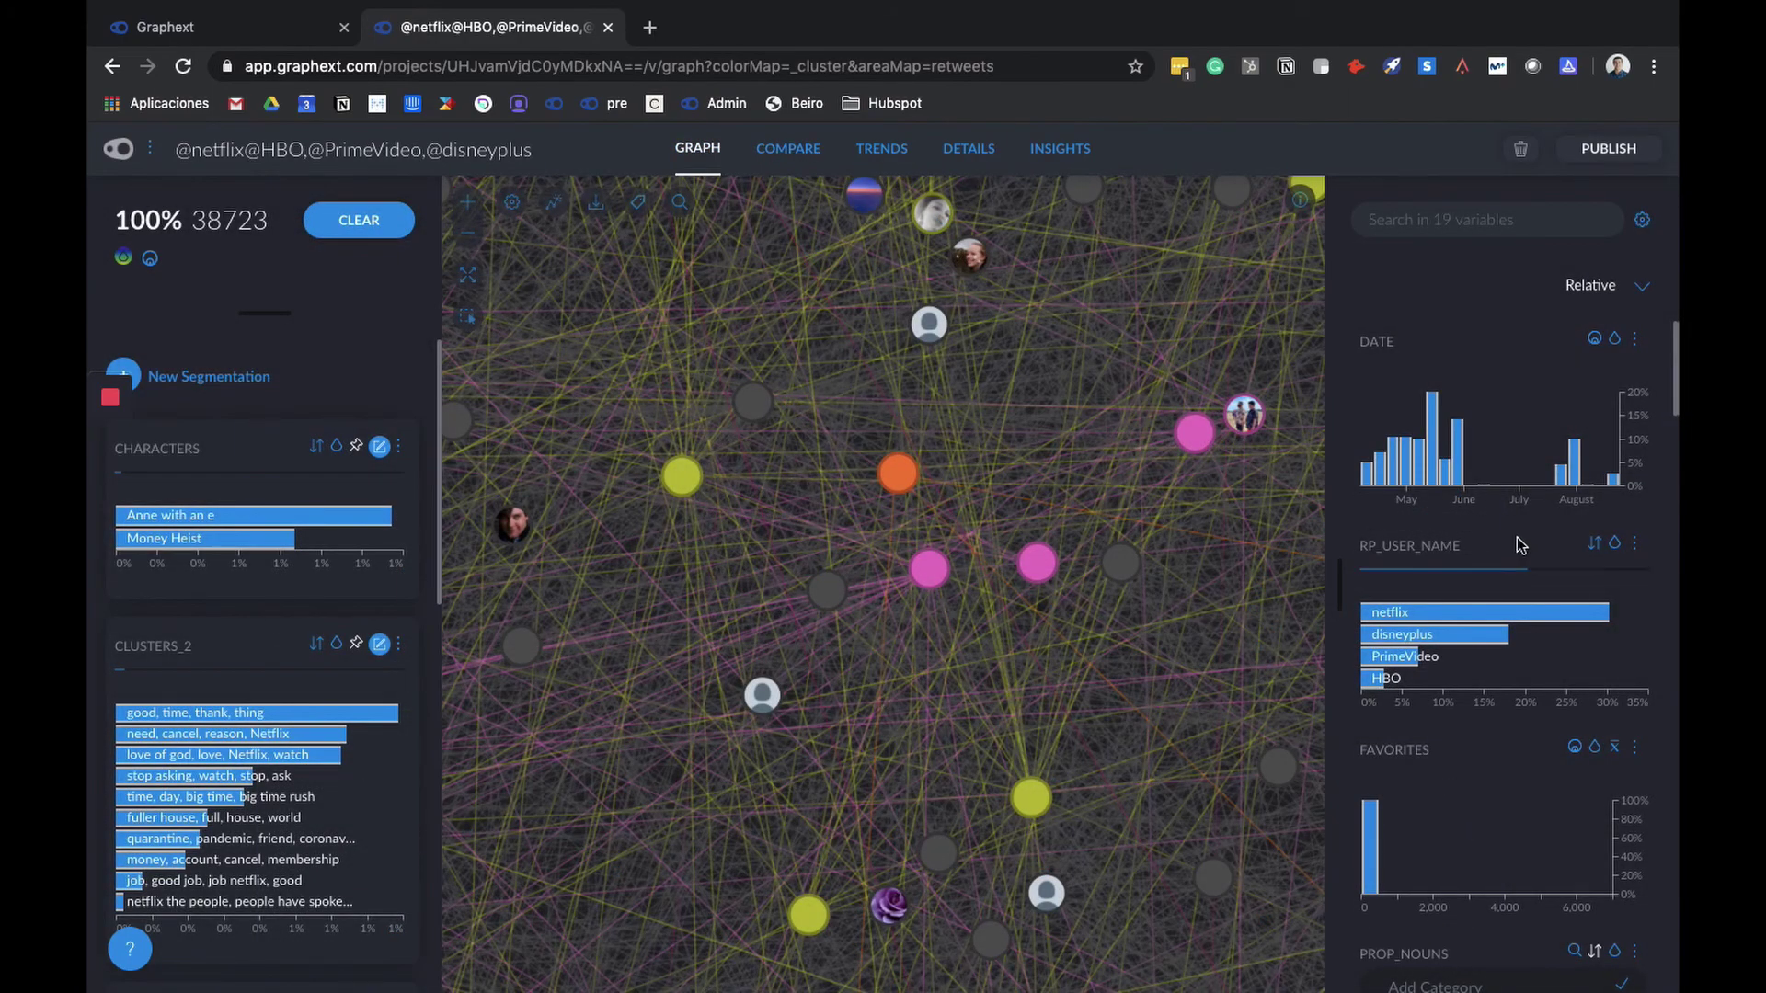
Step: Select the 338 Money Heist tweets in the Characters variable
scroll(875, 636, down, 10)
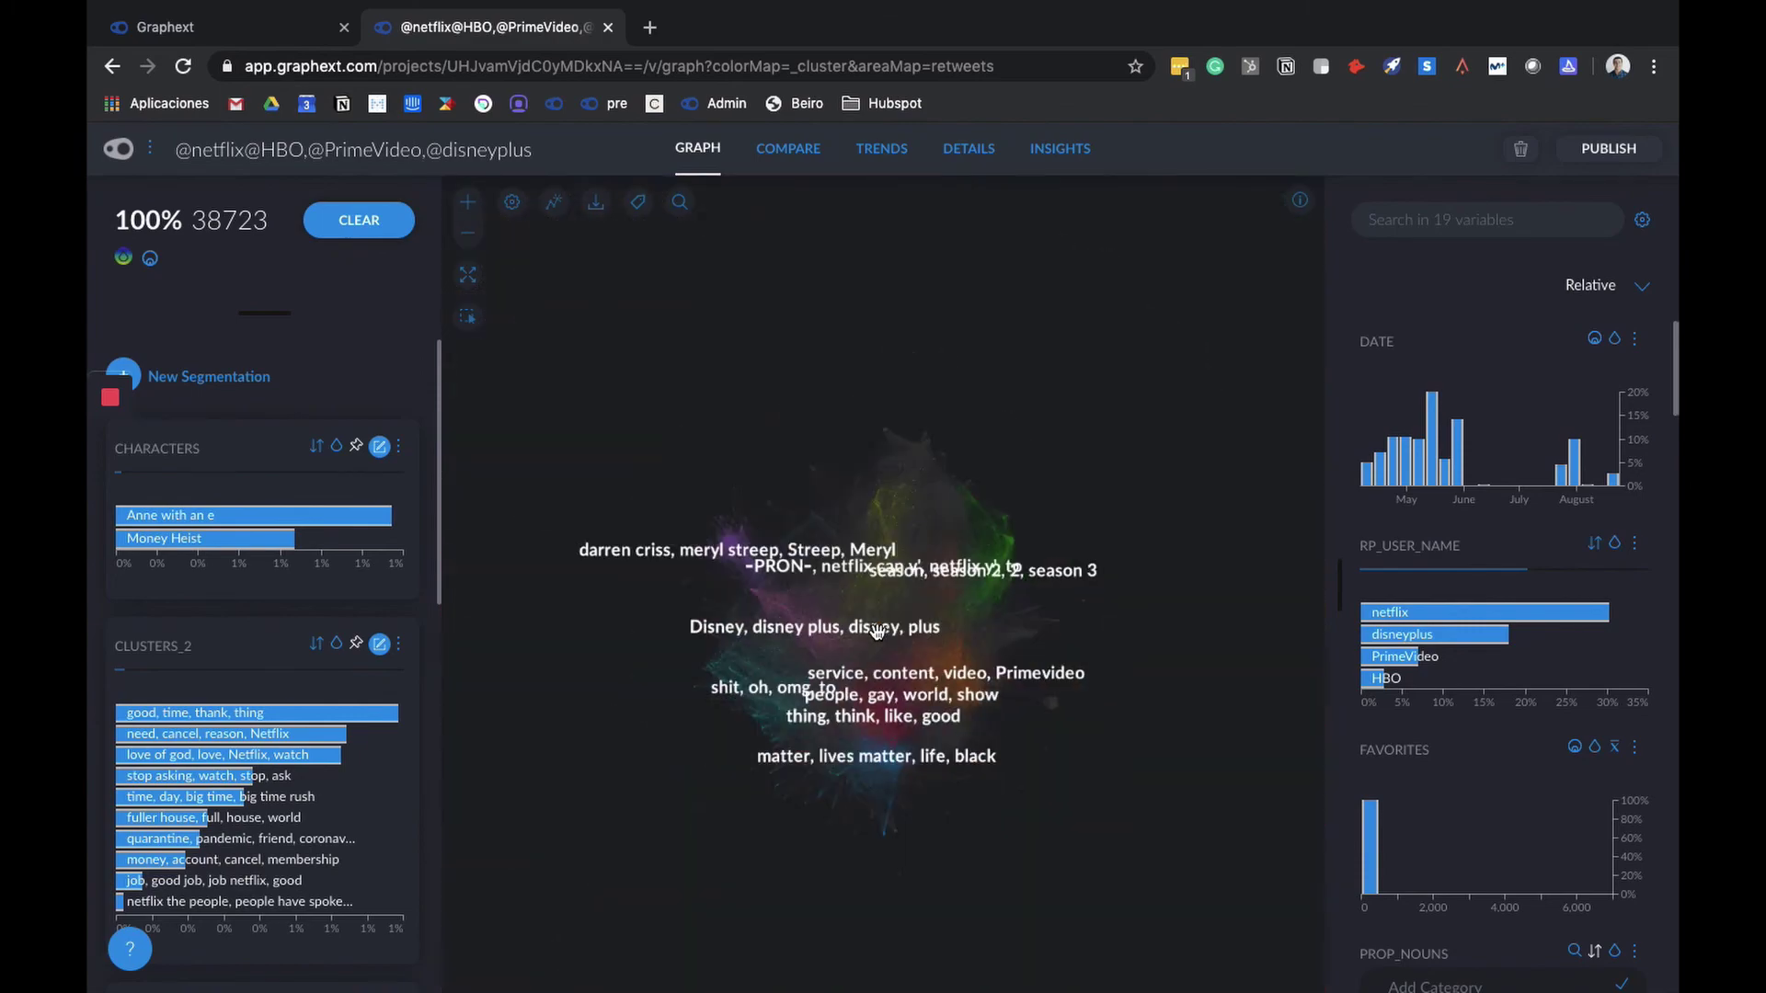
scroll(875, 632, up, 5)
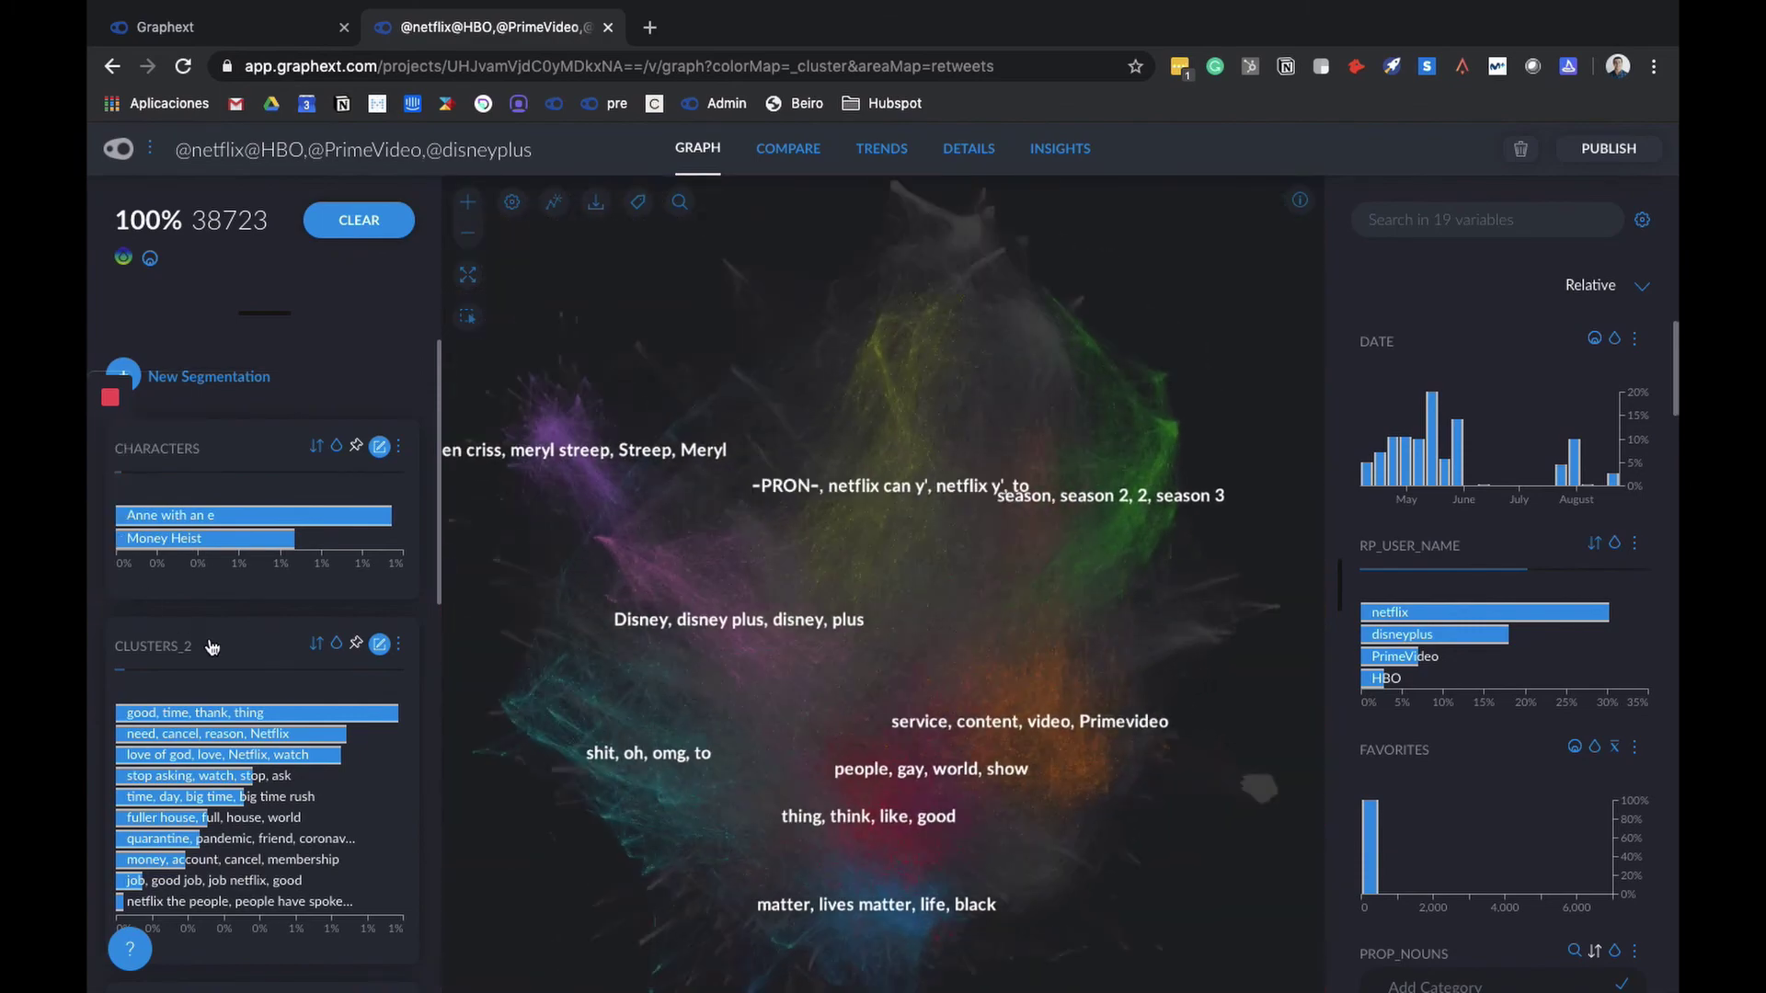
scroll(211, 647, down, 5)
scroll(212, 647, up, 4)
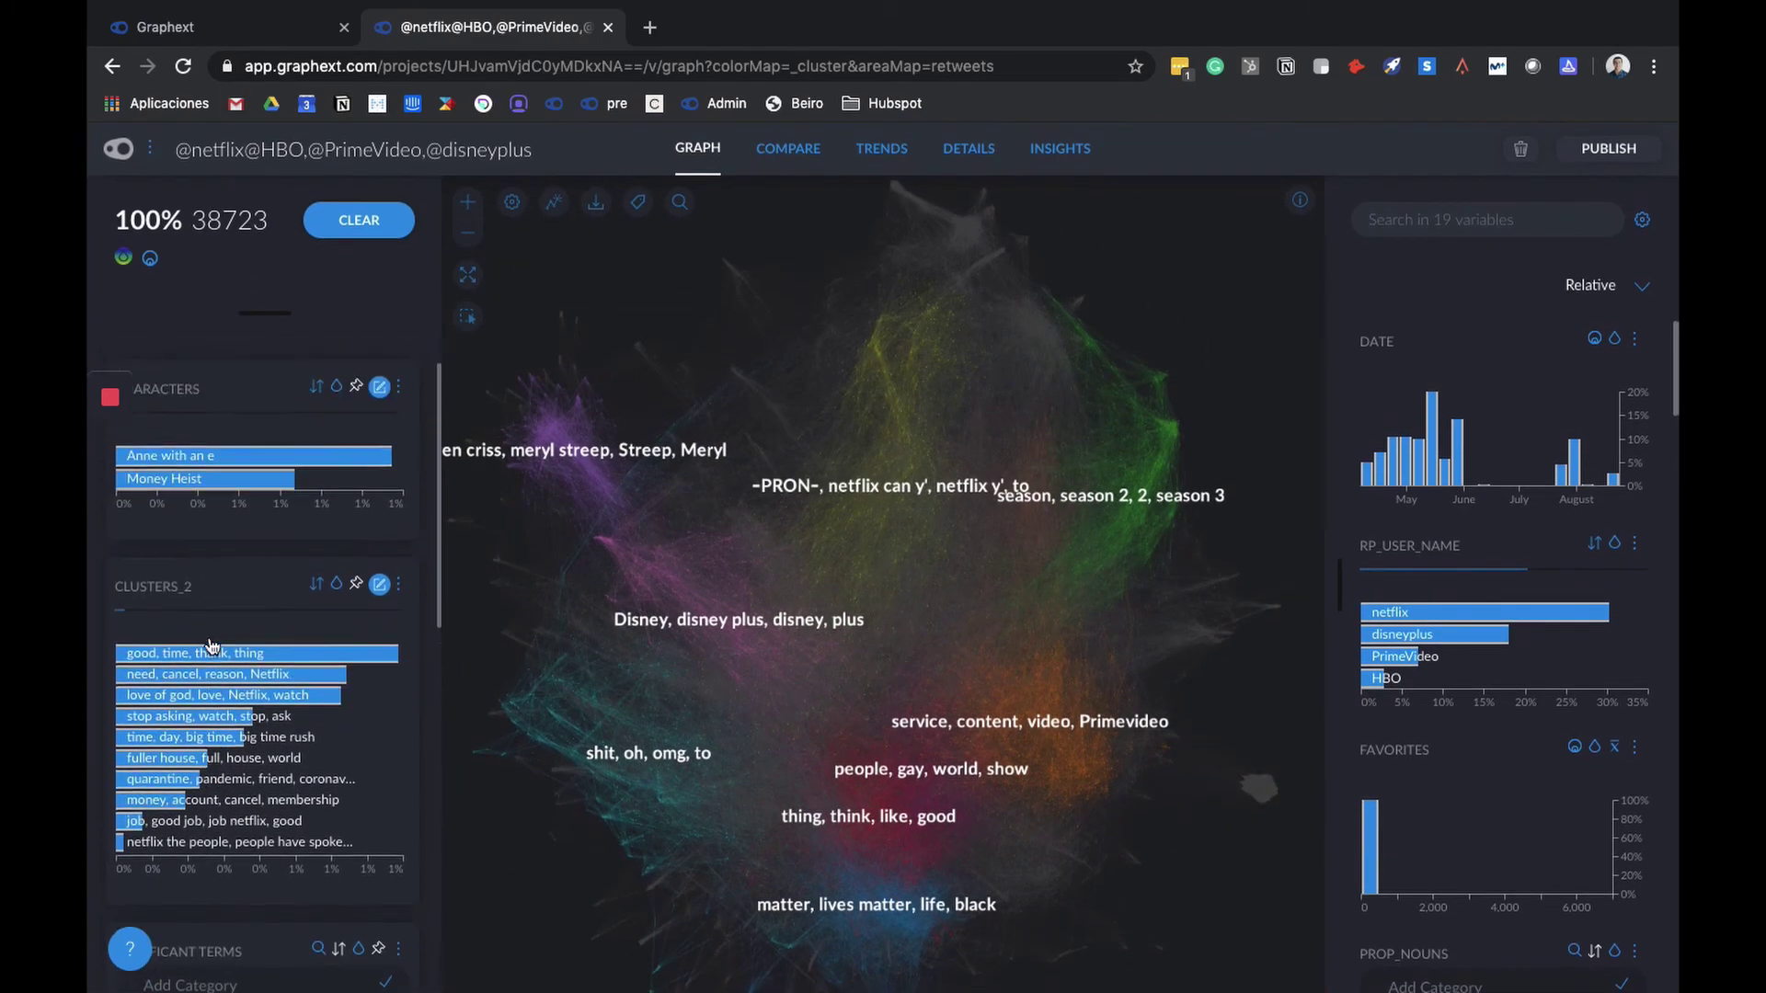
scroll(194, 548, up, 1)
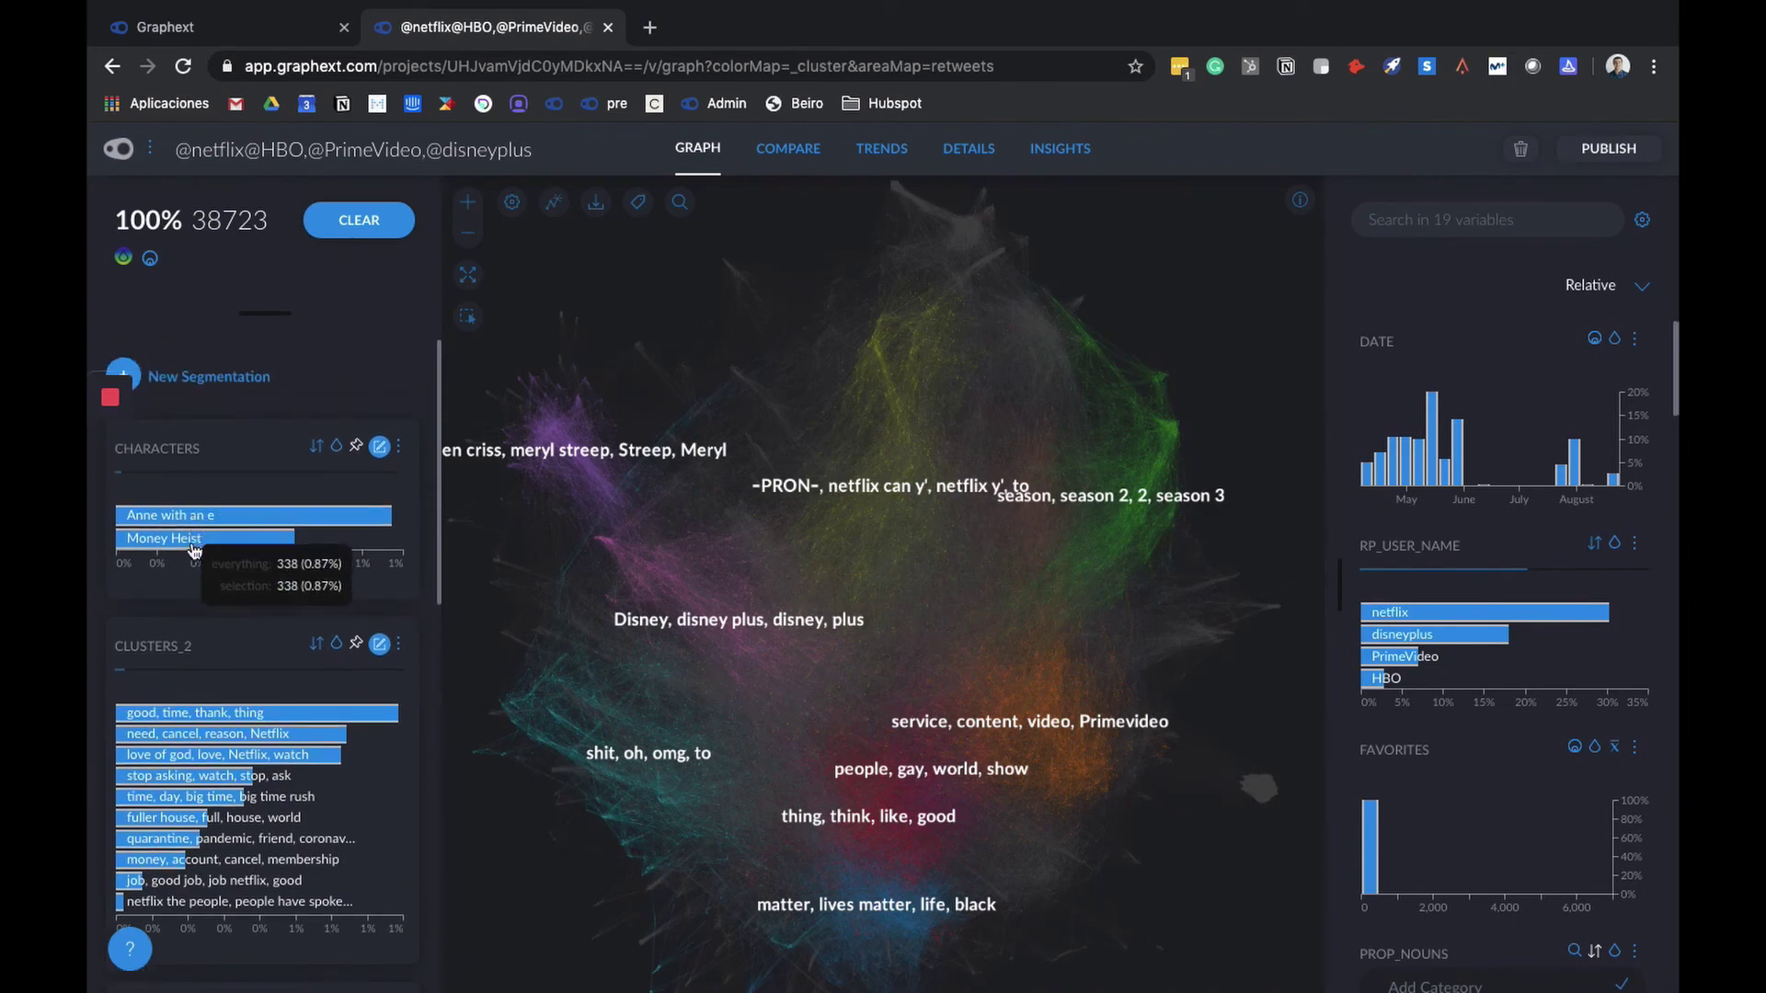
click(196, 546)
Step: Rank the hashtags by selection frequency and display them as a bar chart
scroll(1559, 710, down, 5)
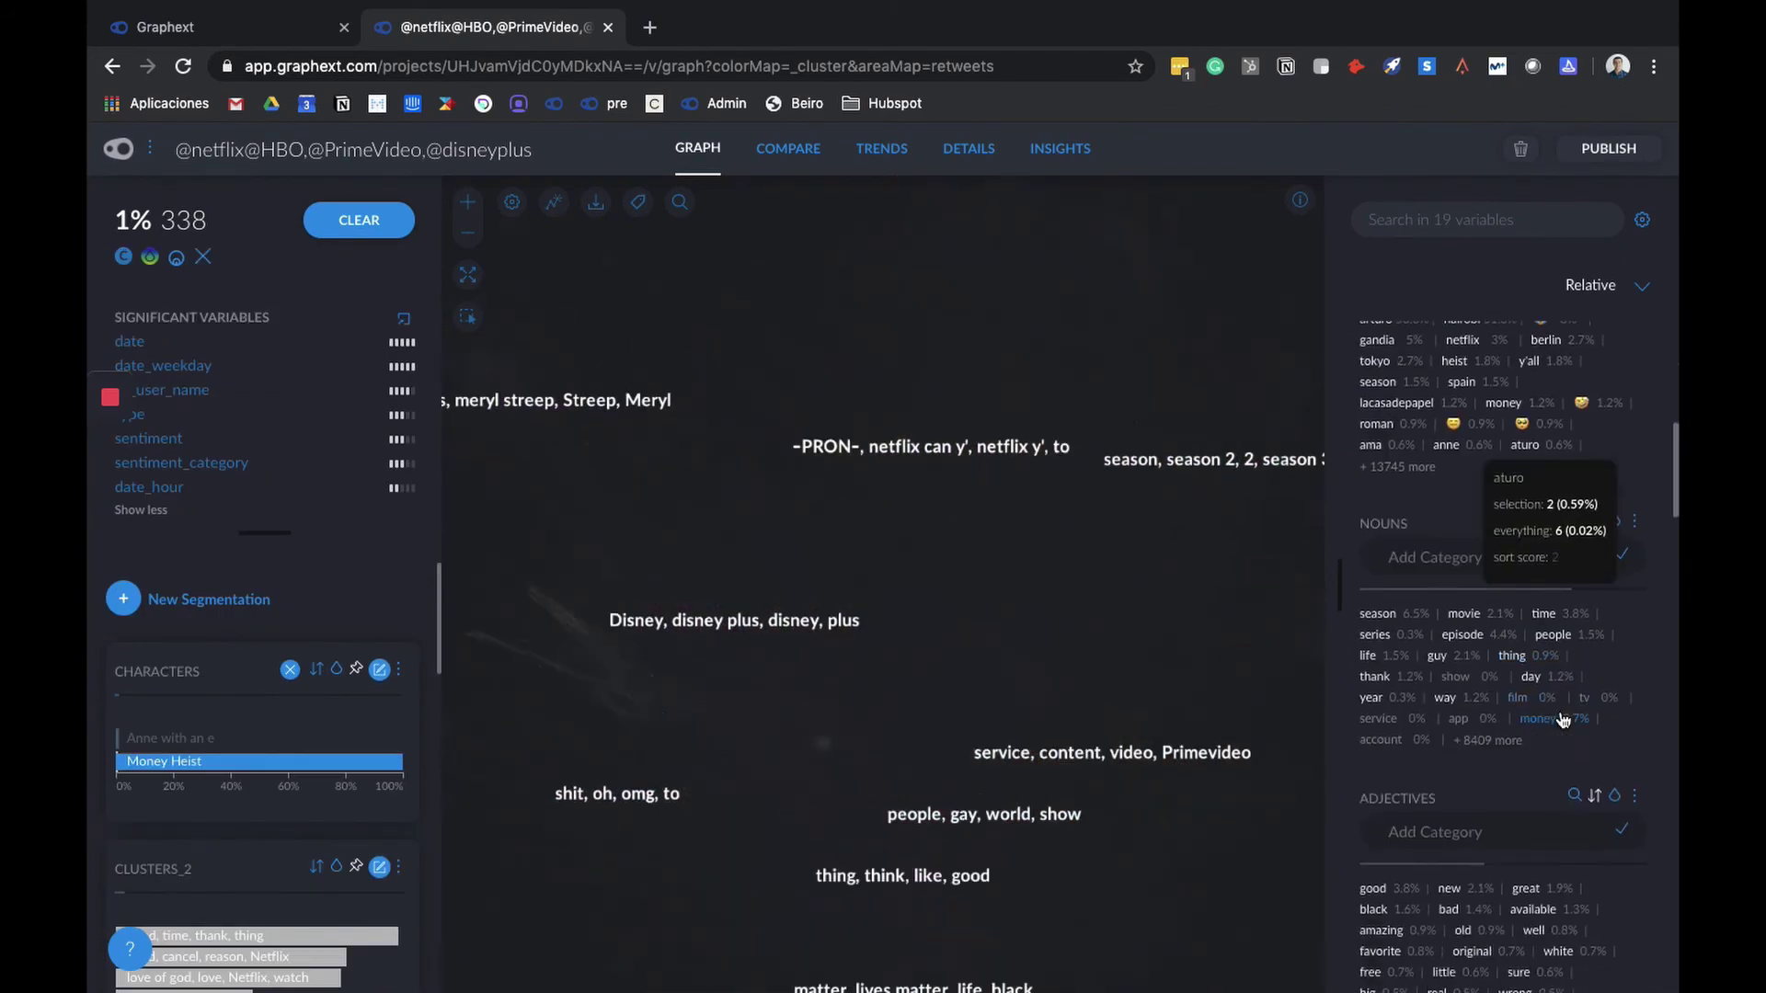
scroll(1561, 719, down, 7)
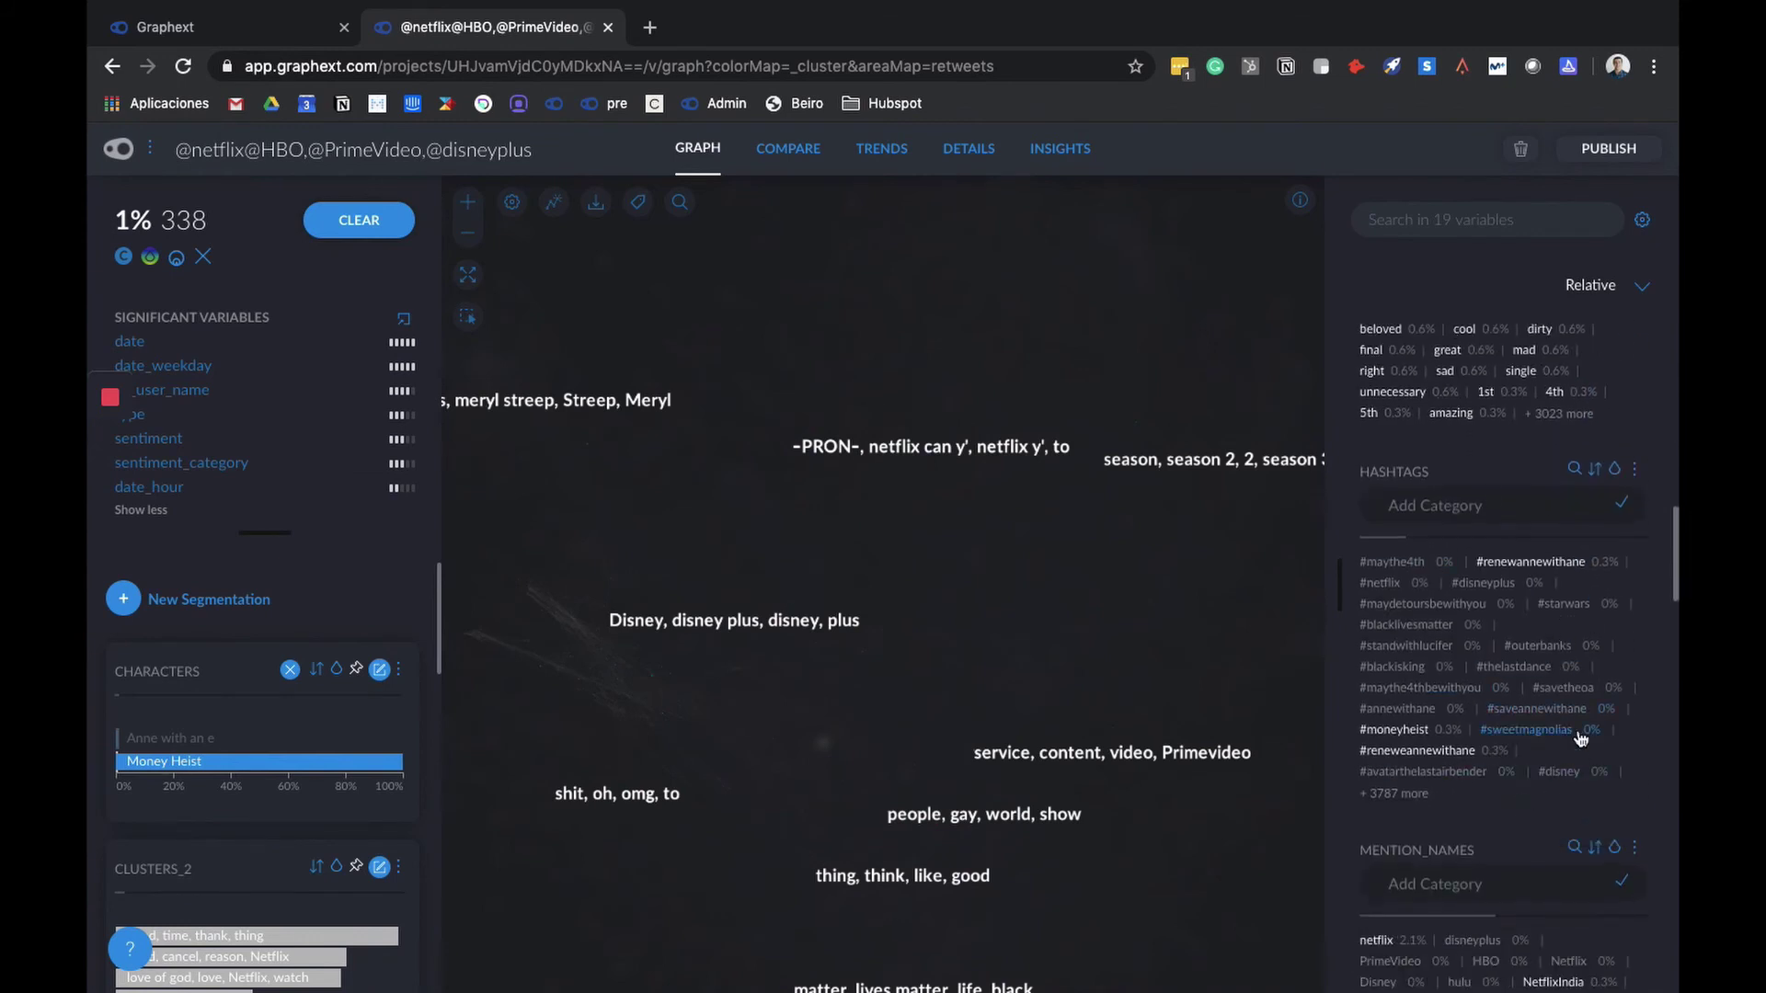
click(1595, 469)
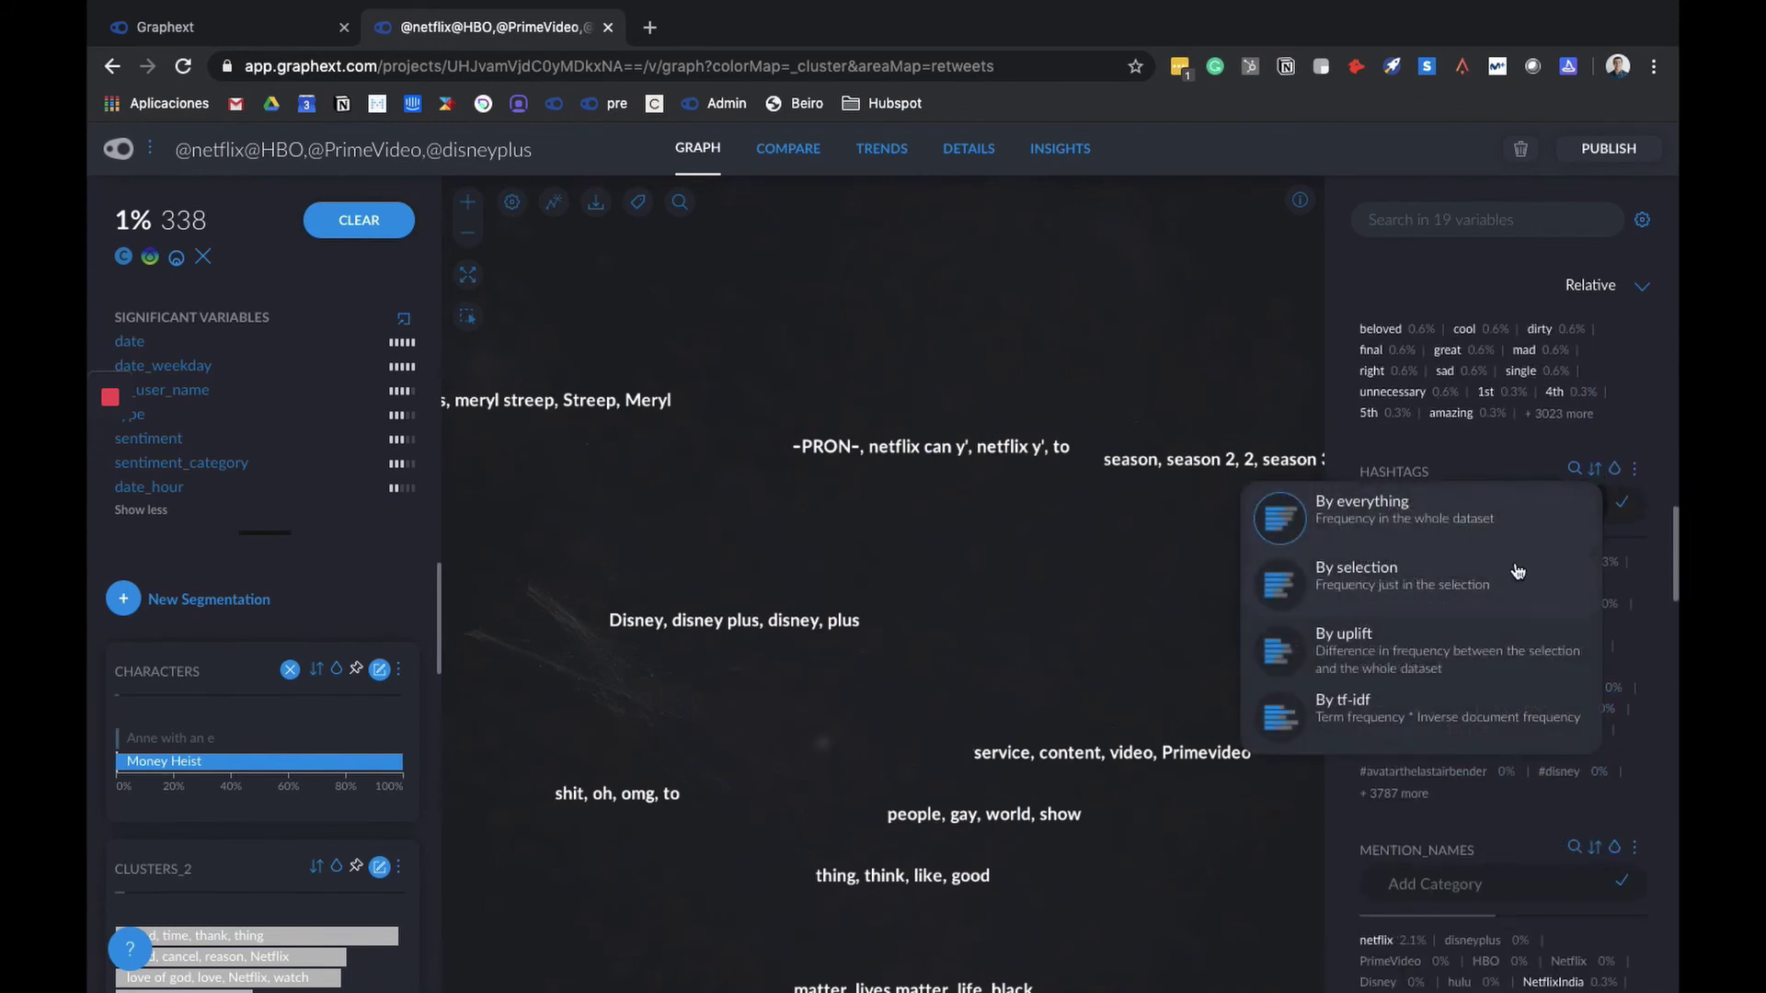
click(1517, 572)
click(1636, 470)
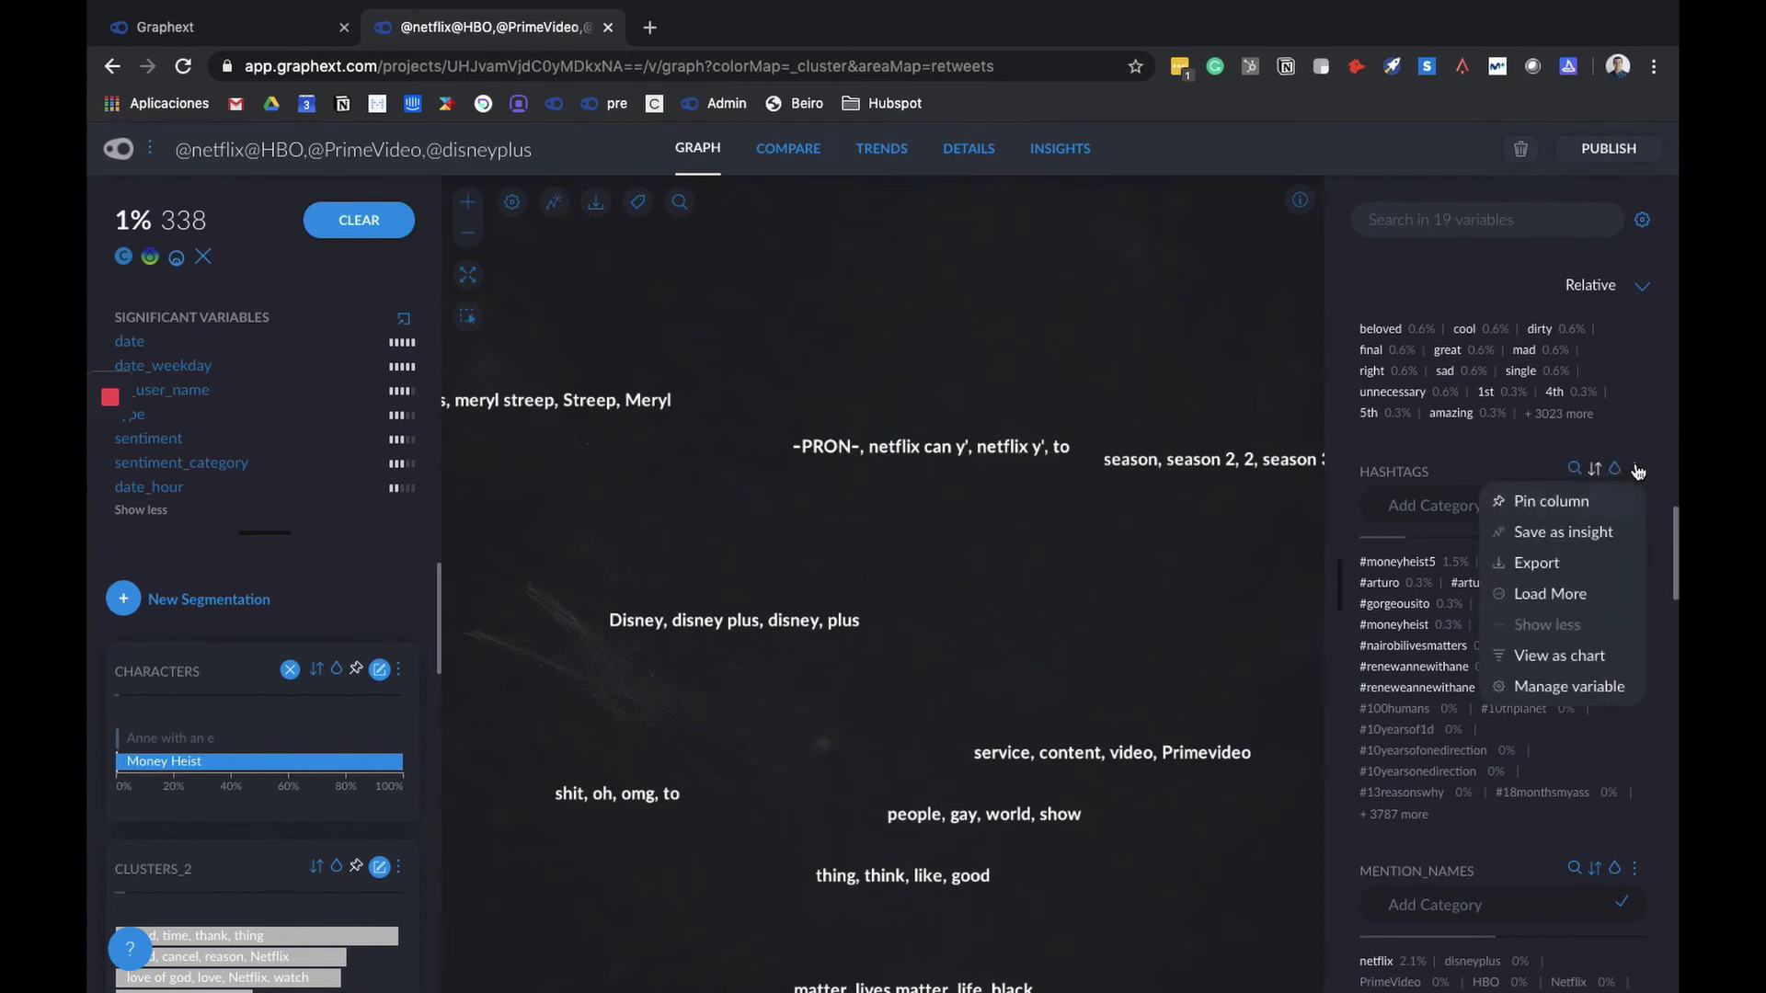
click(1618, 662)
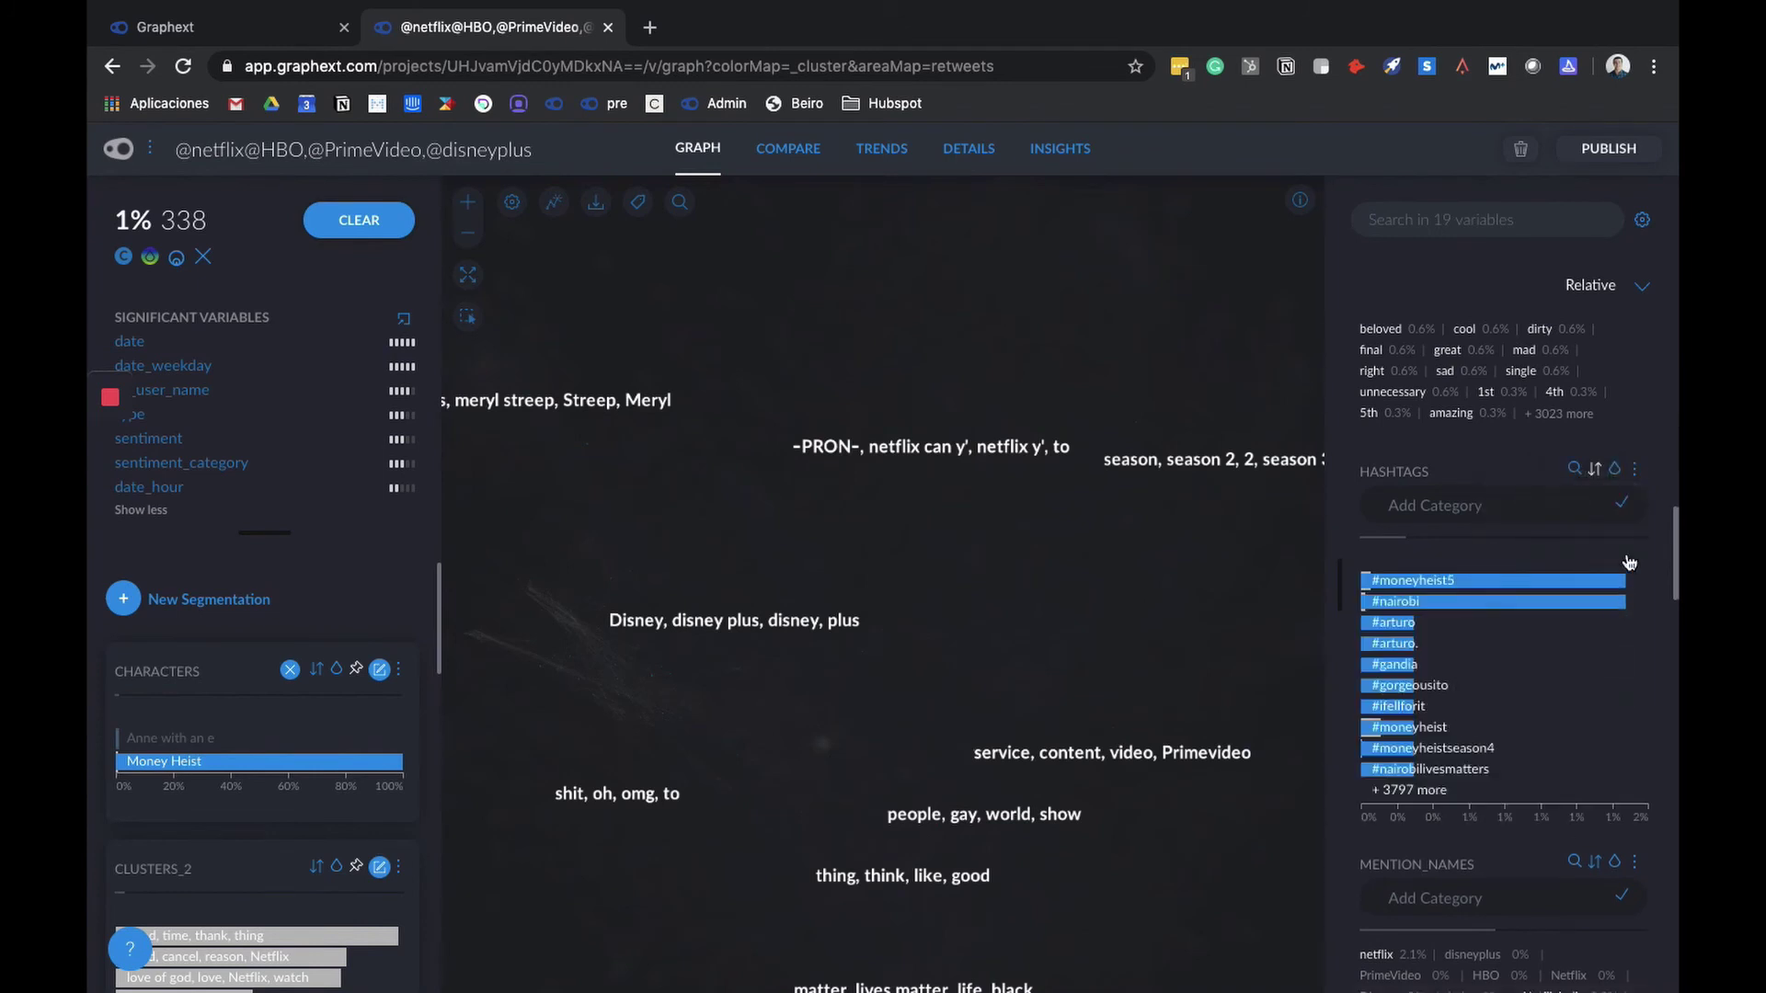
click(1637, 470)
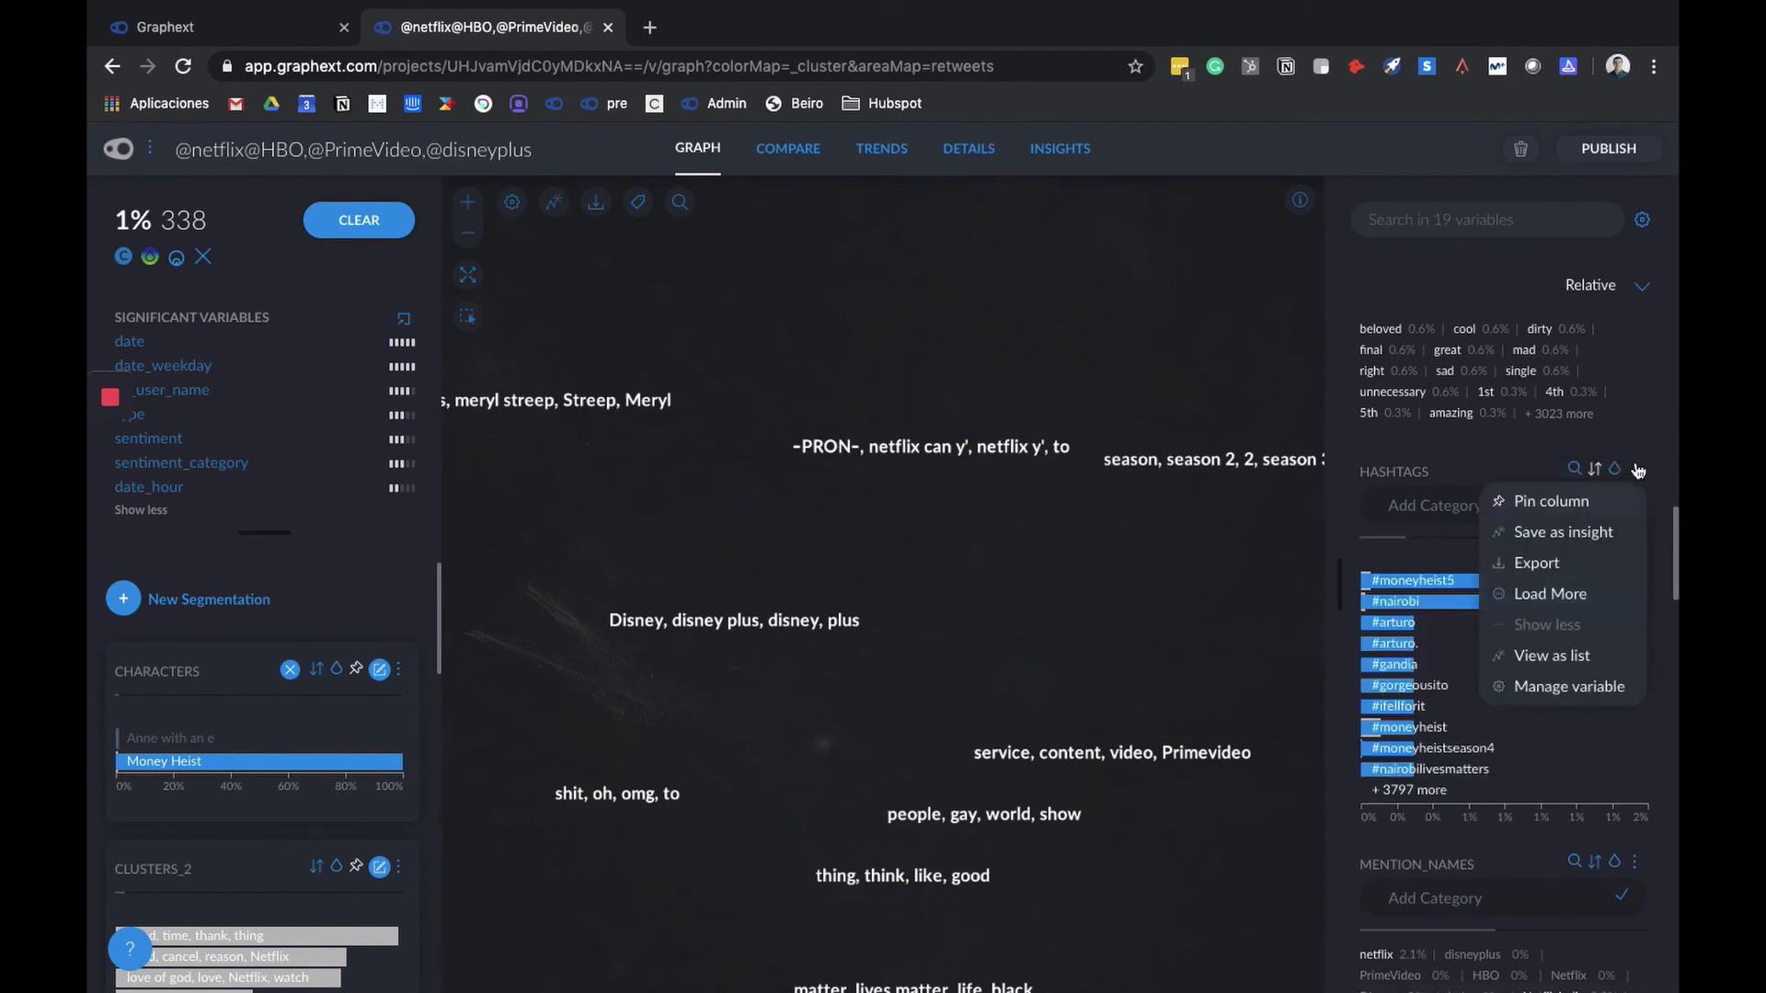
Step: Save the hashtags chart as an insight titled 'Hashtags from Money Heist'
click(1591, 533)
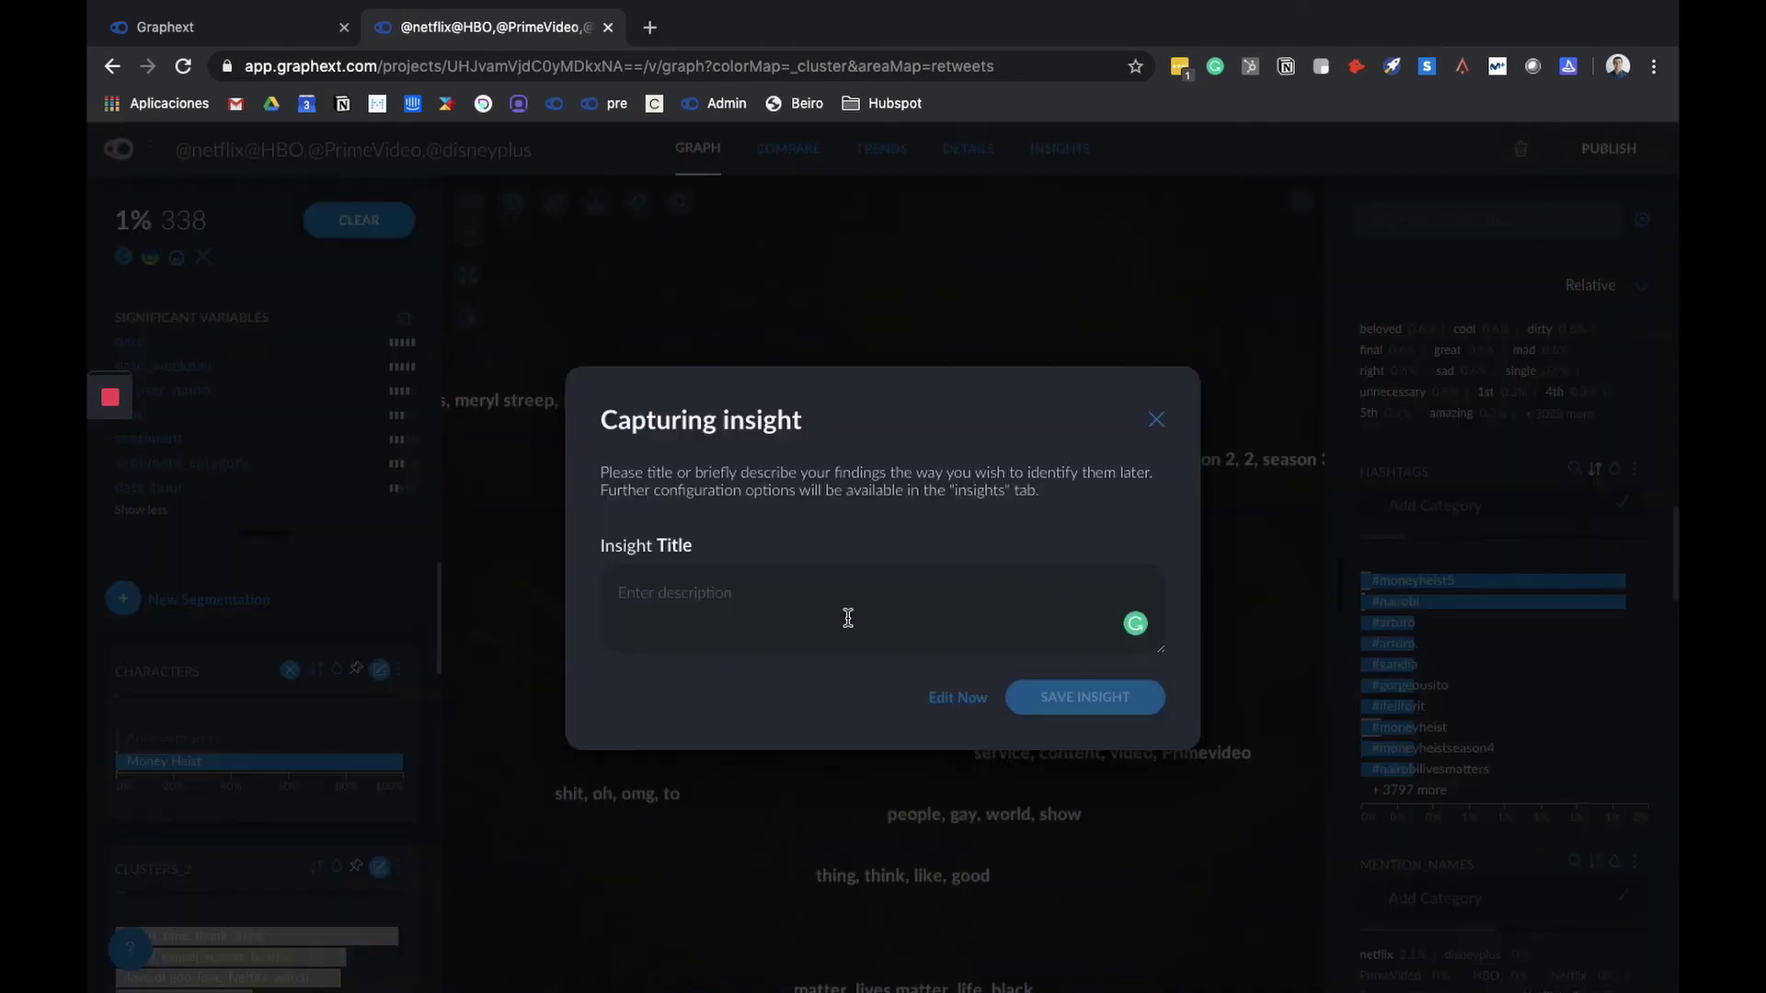
text(Hashtags from Money Heist)
key(Return)
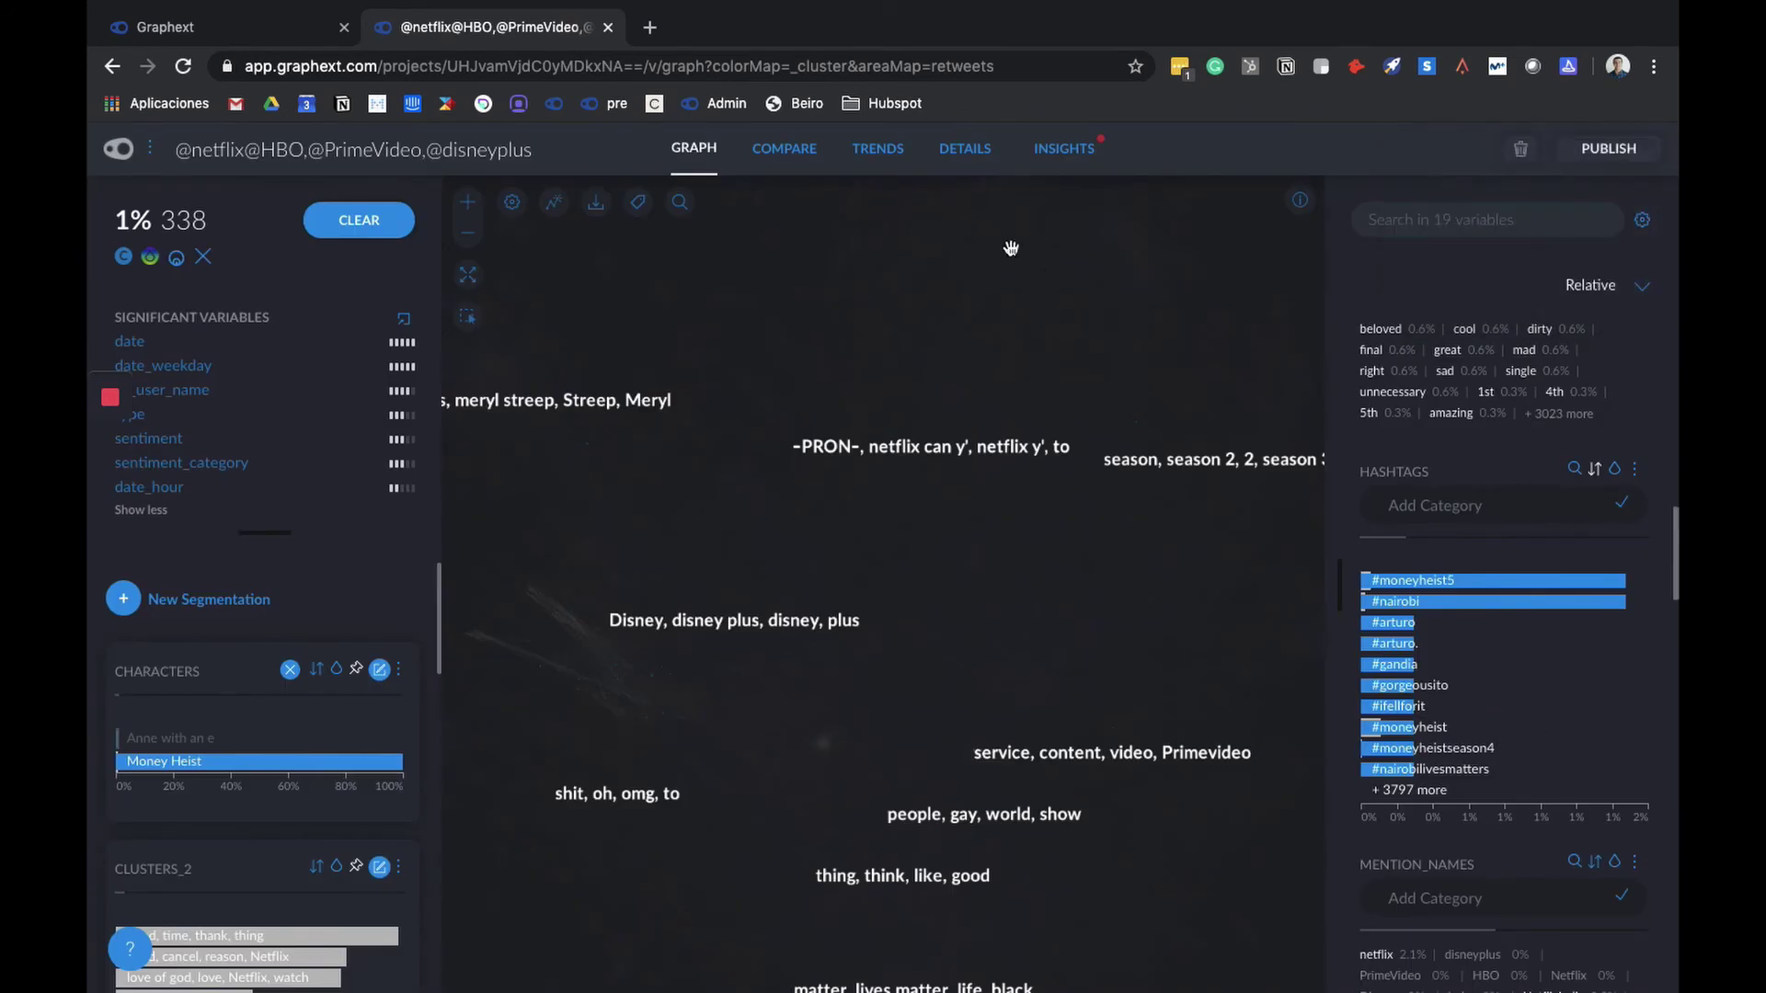
click(1064, 156)
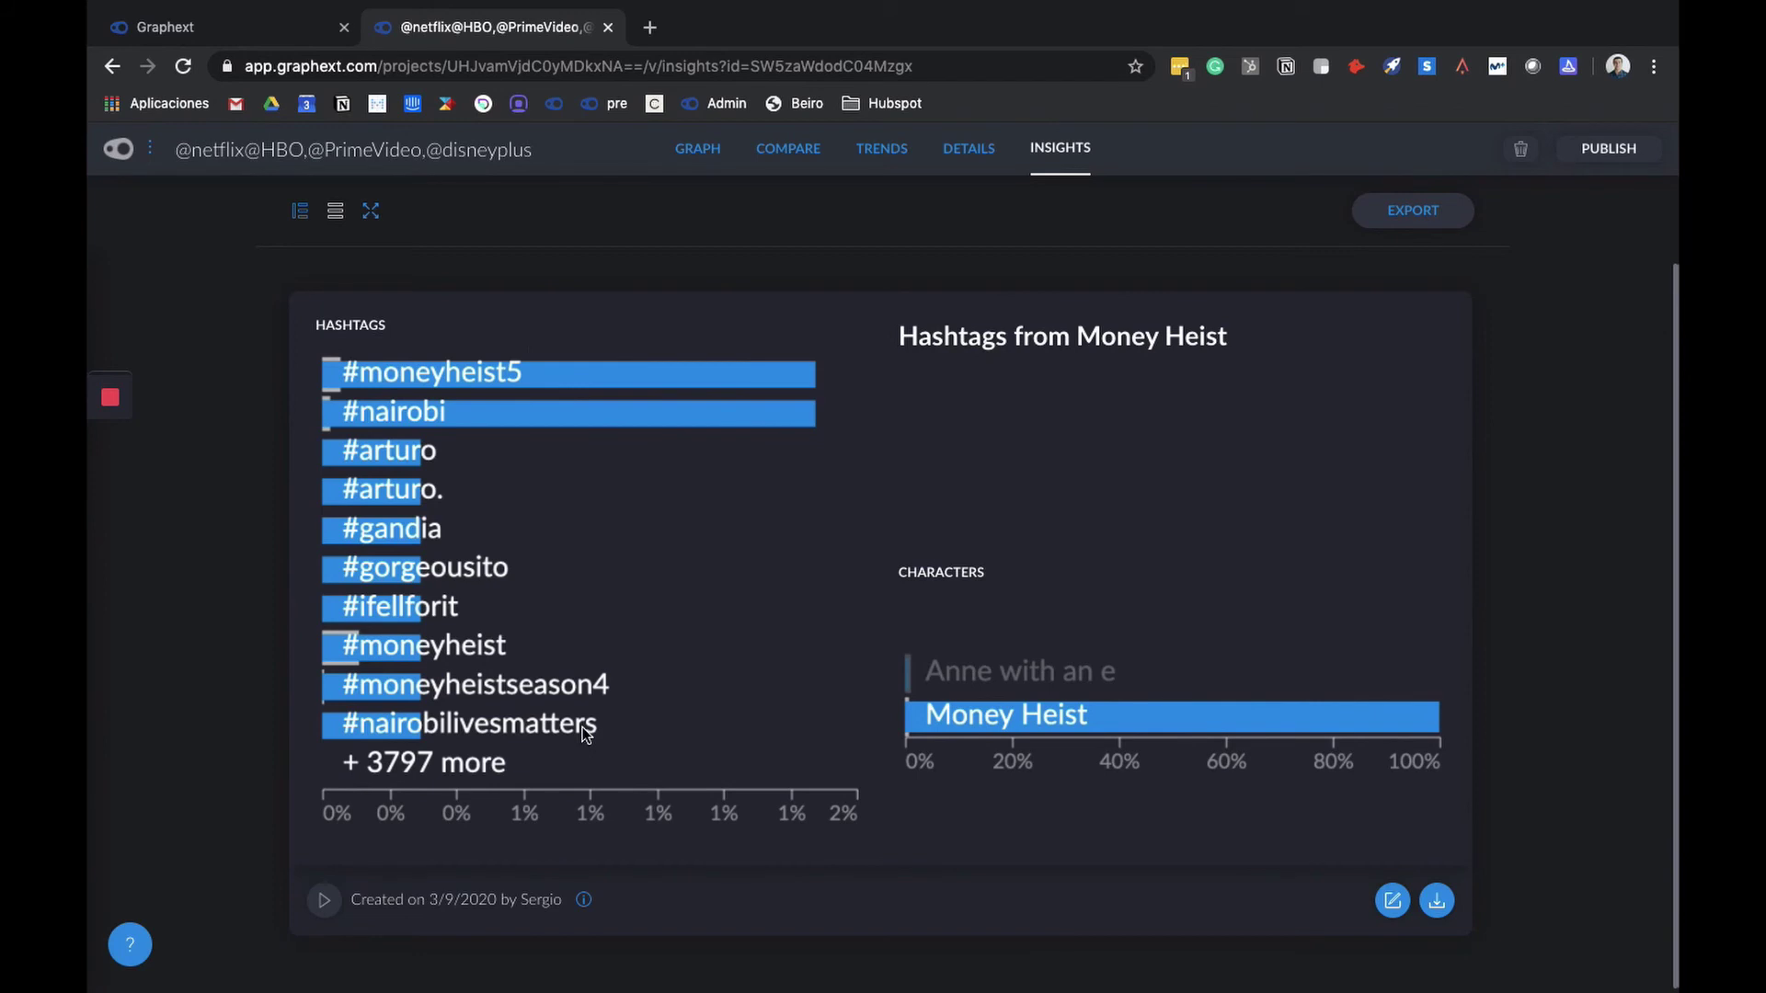
Step: Edit the 'Hashtags from Money Heist' insight card's description and save it unchanged
click(1394, 901)
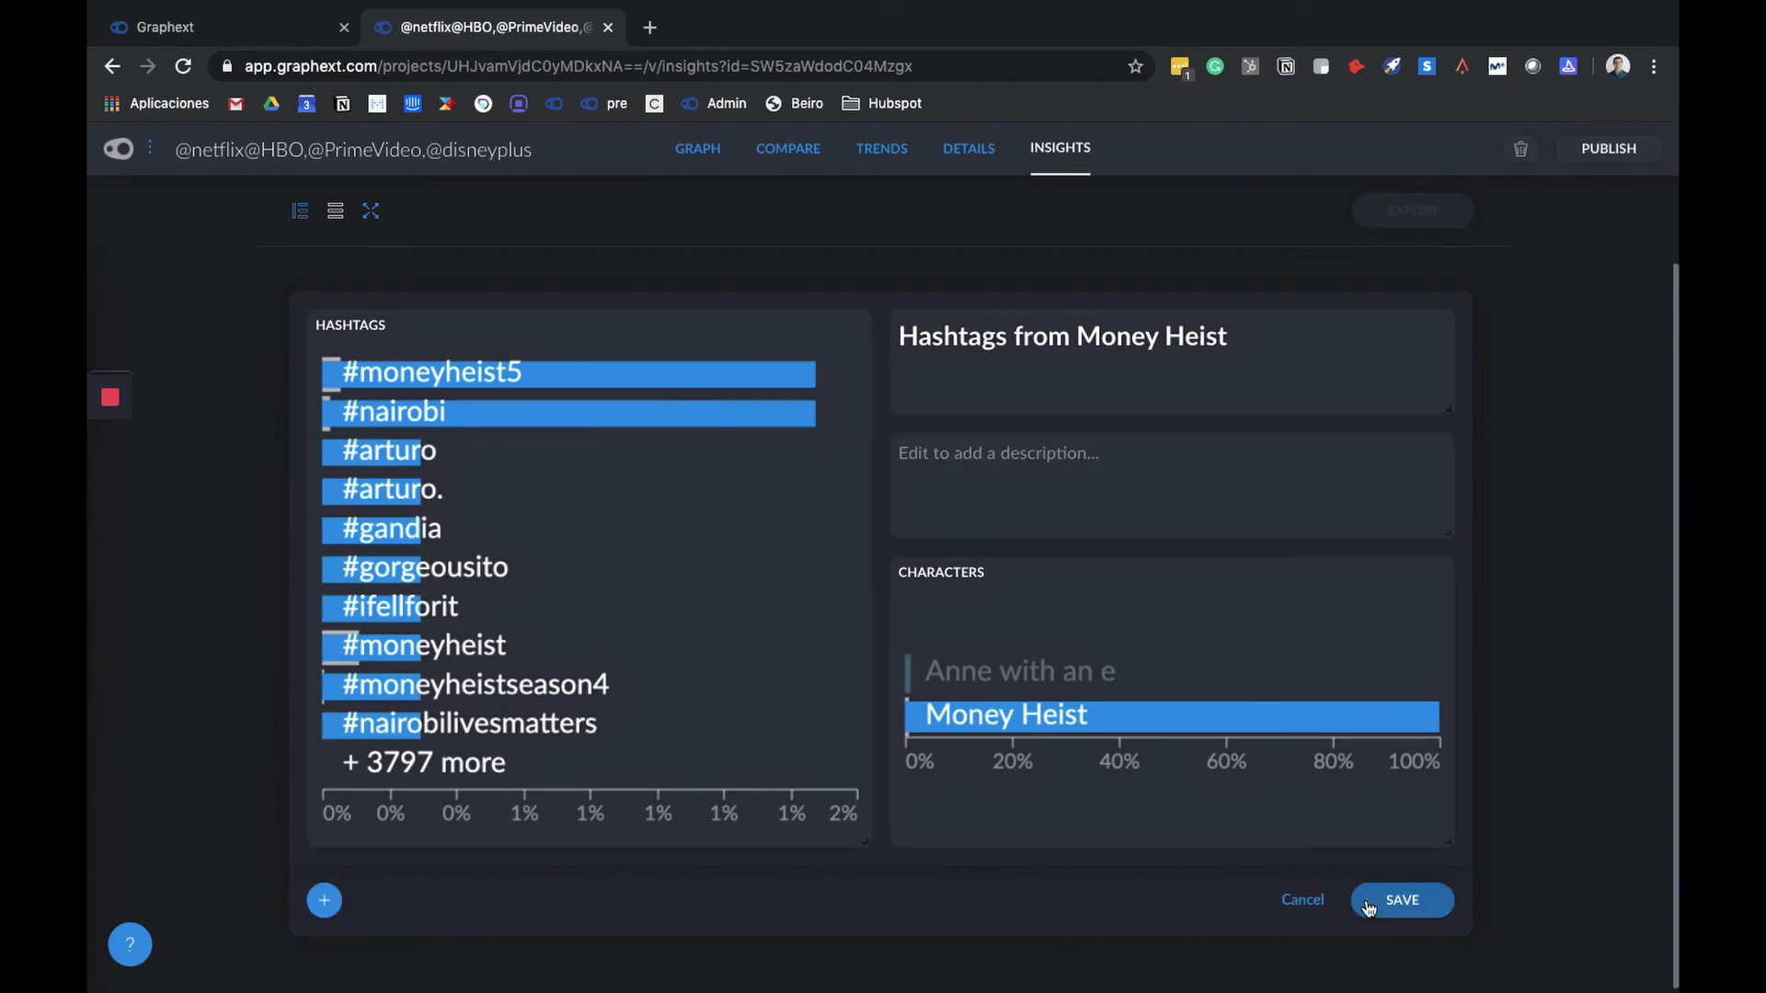
click(1095, 465)
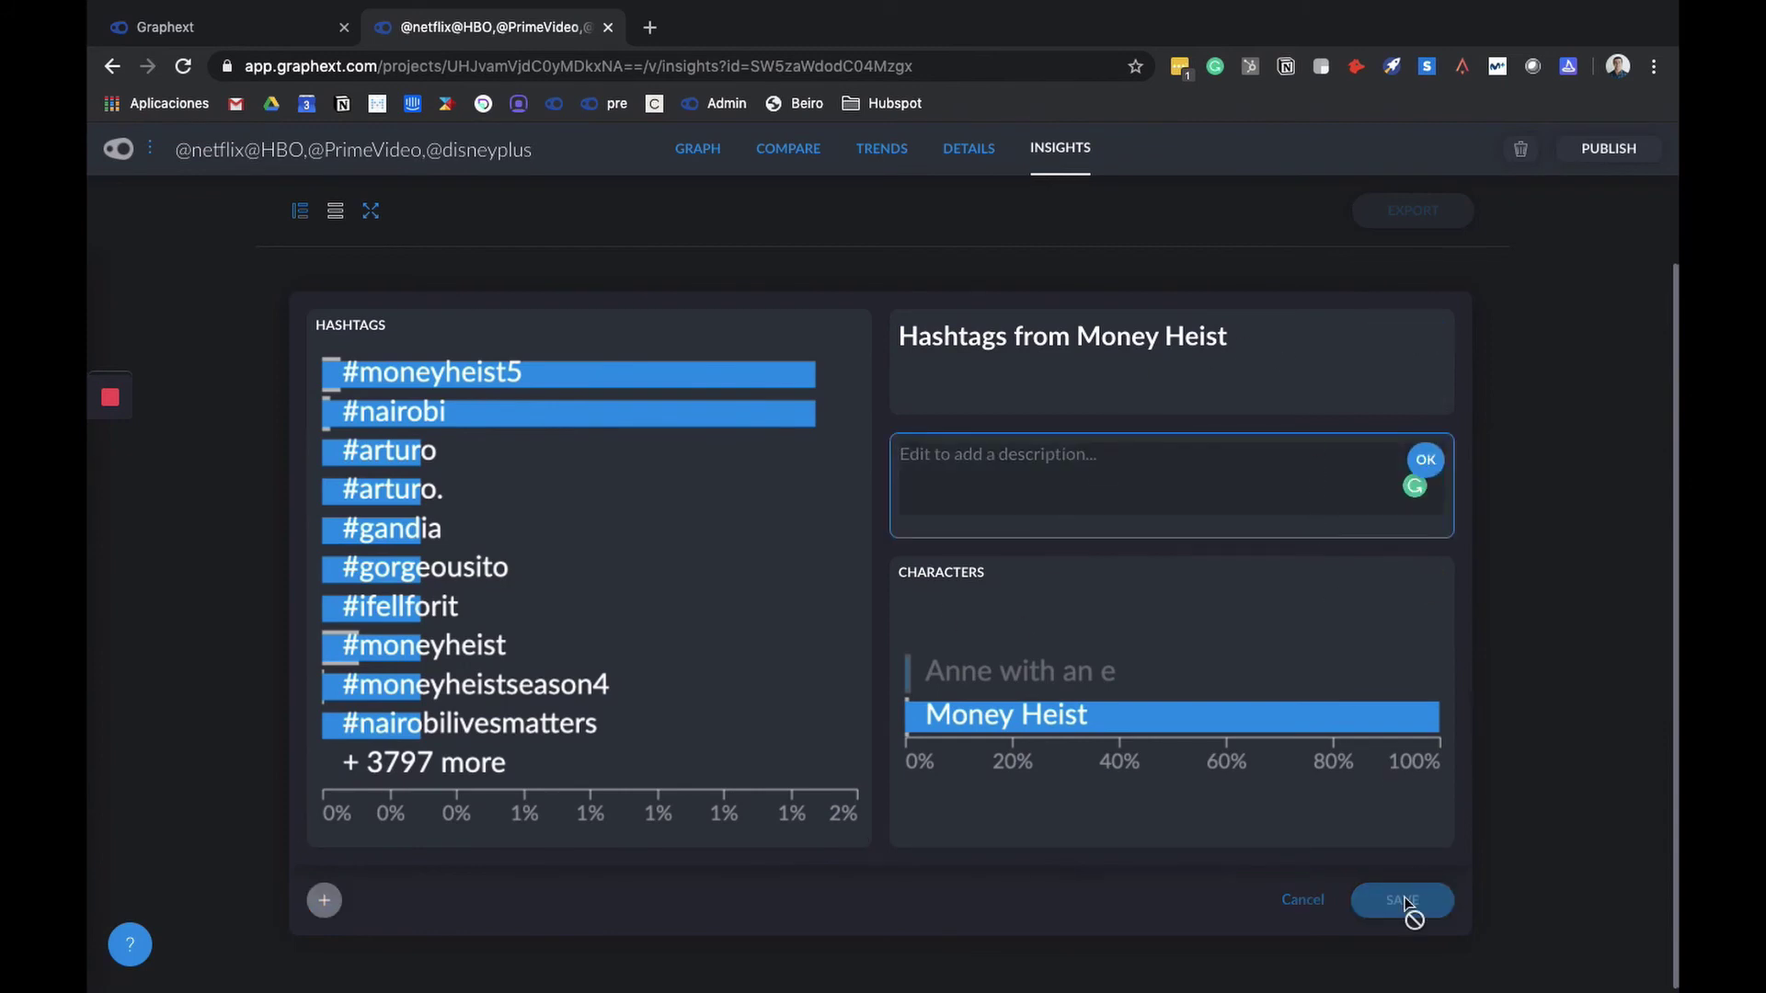
click(1427, 464)
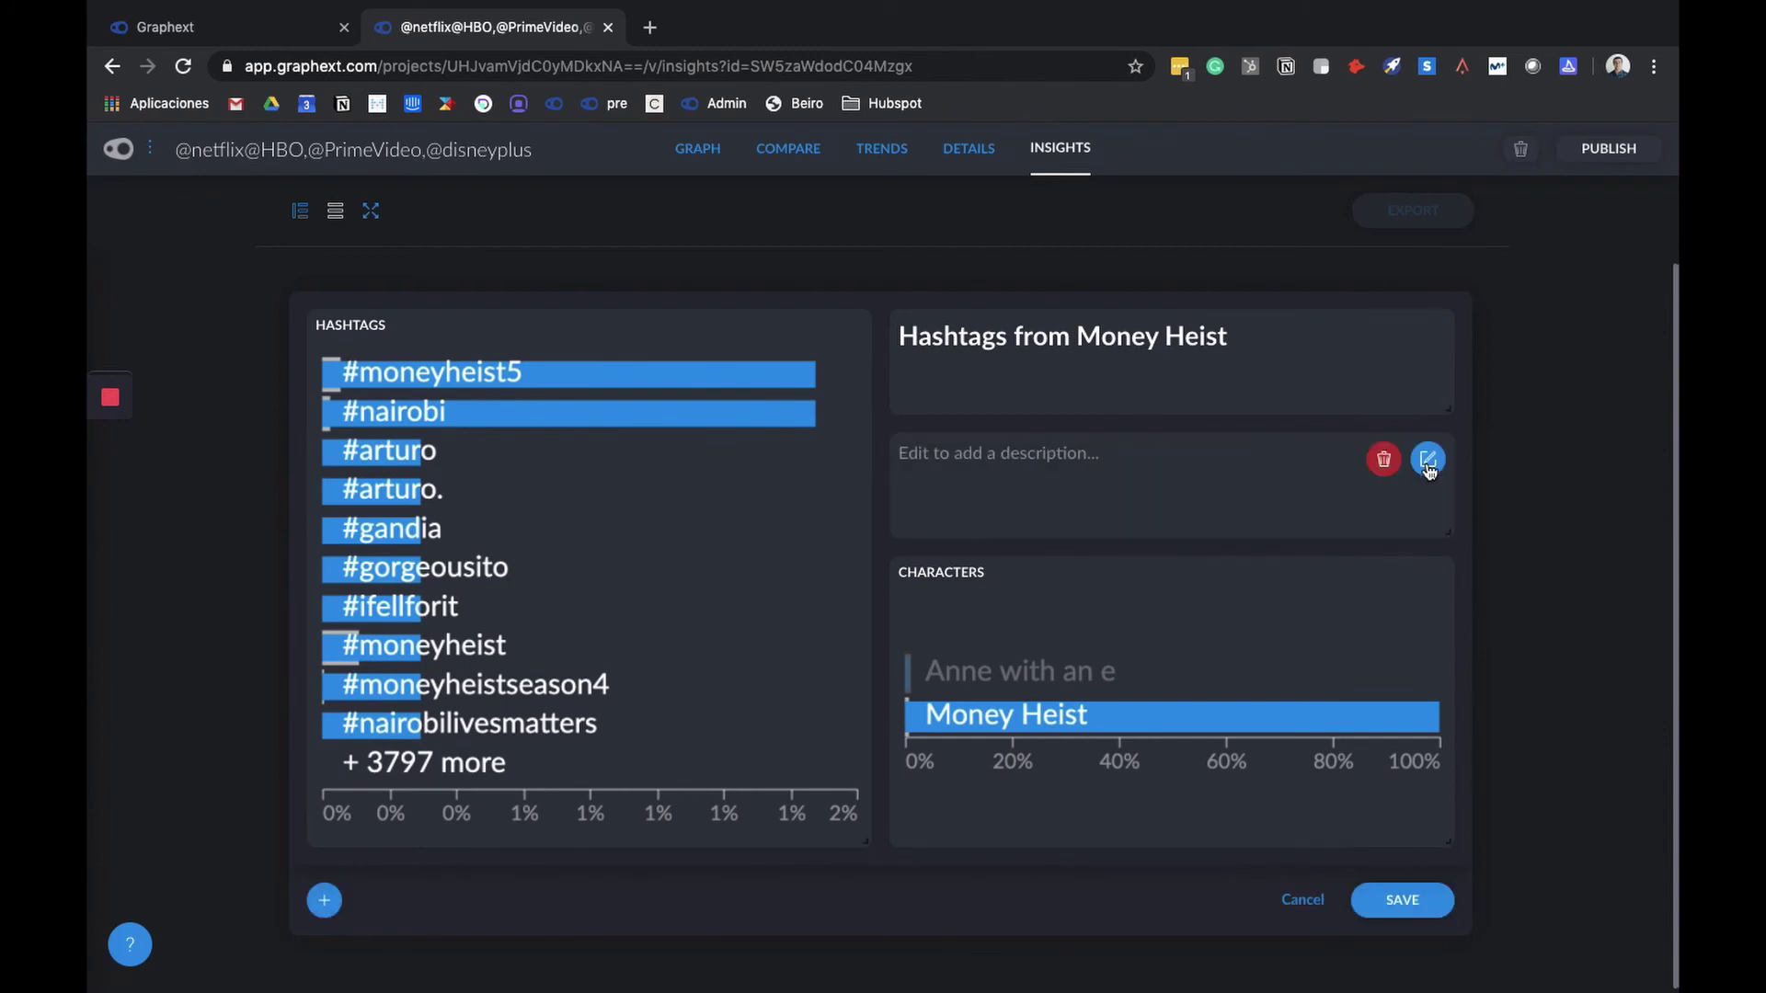
click(1405, 902)
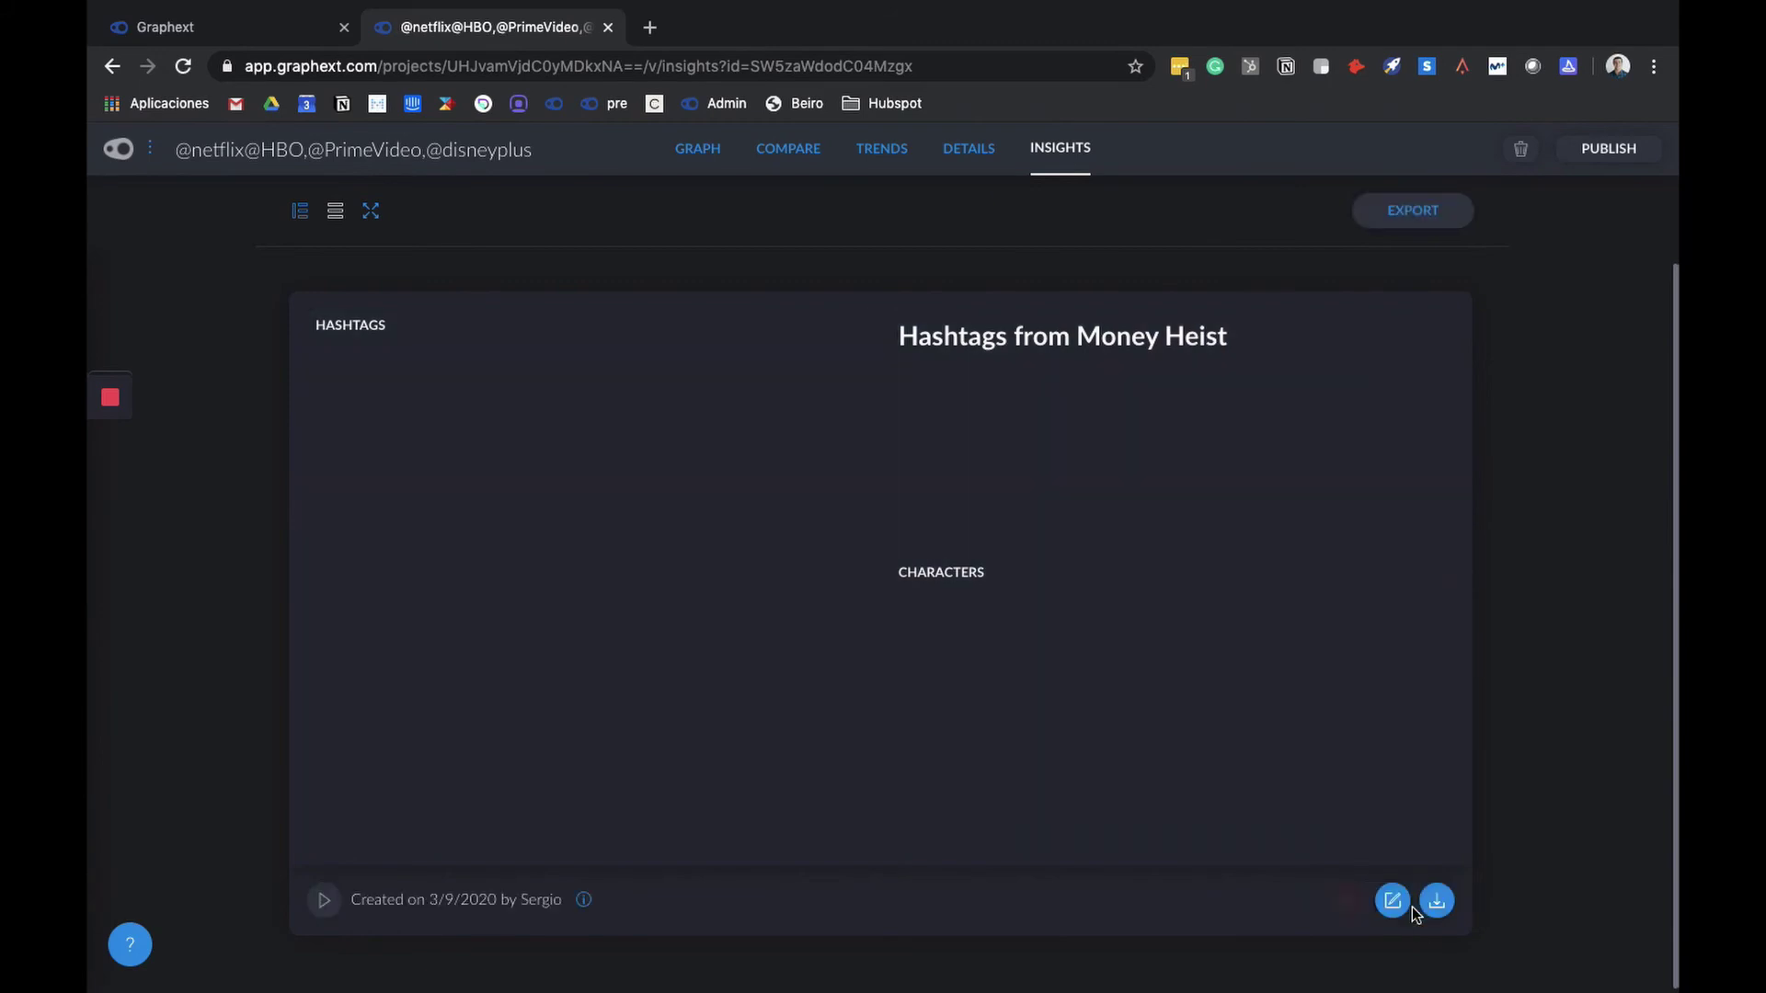
Step: Clear the graph selection, replay the saved insight's filter, then return to the Insights page
click(697, 161)
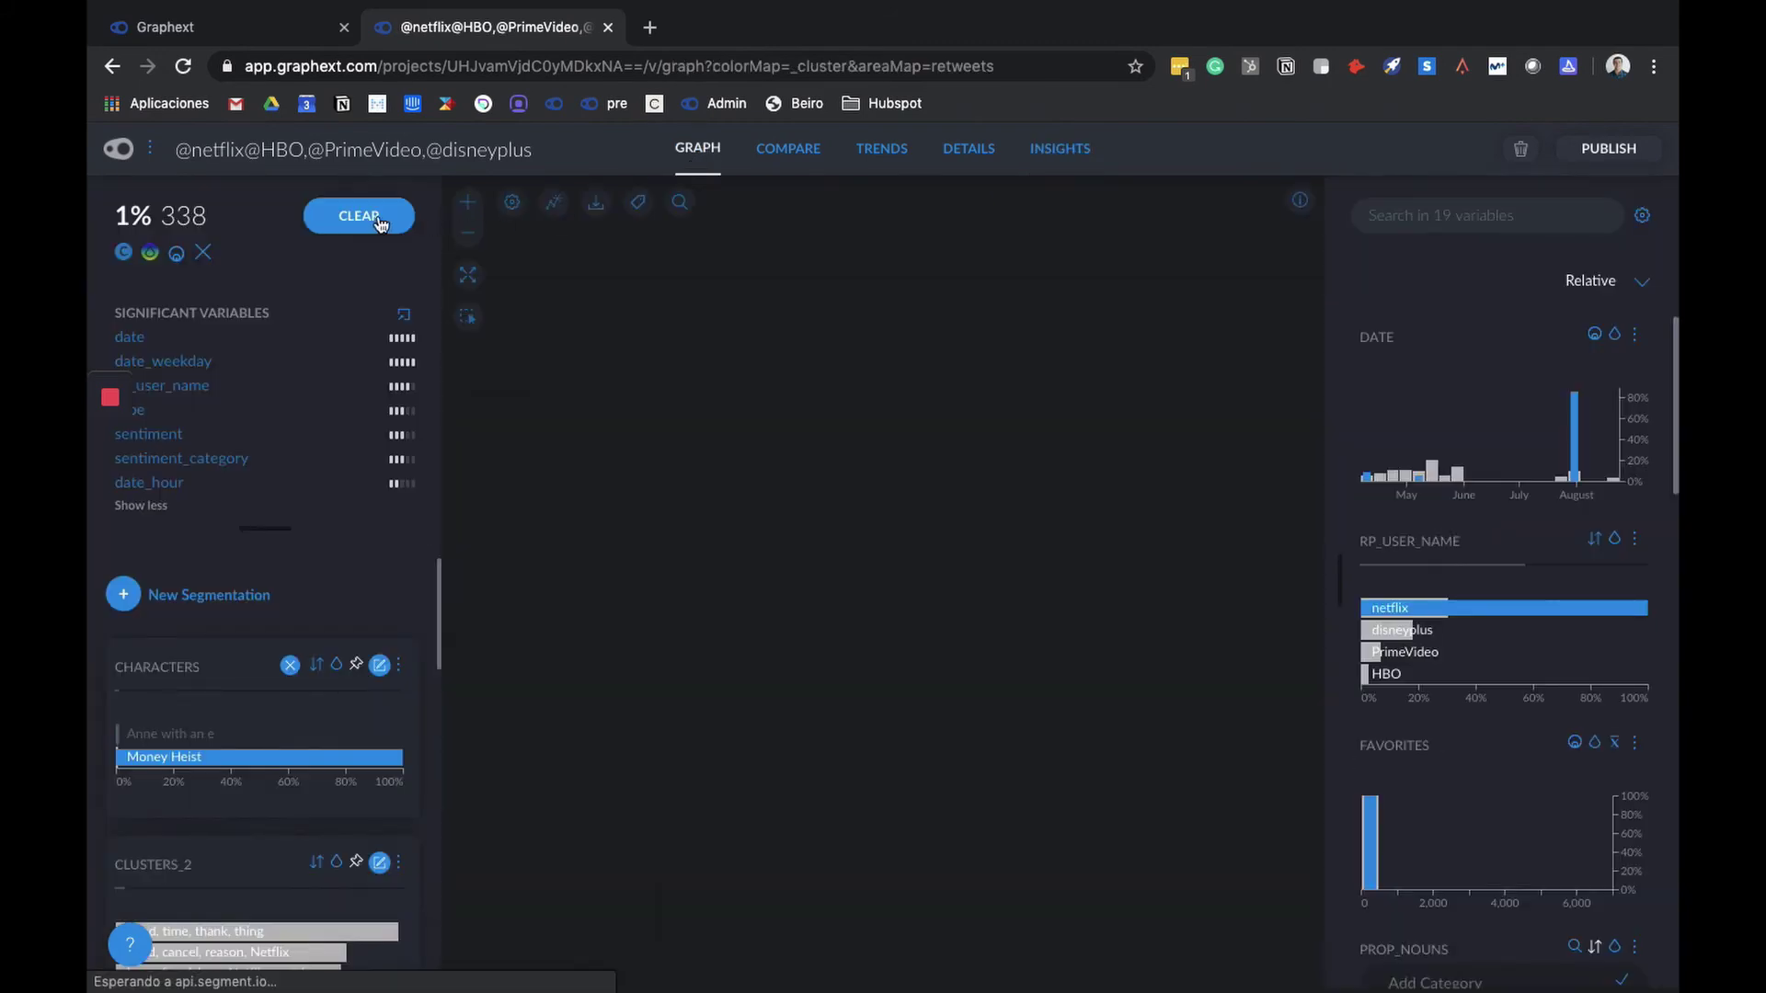
click(371, 217)
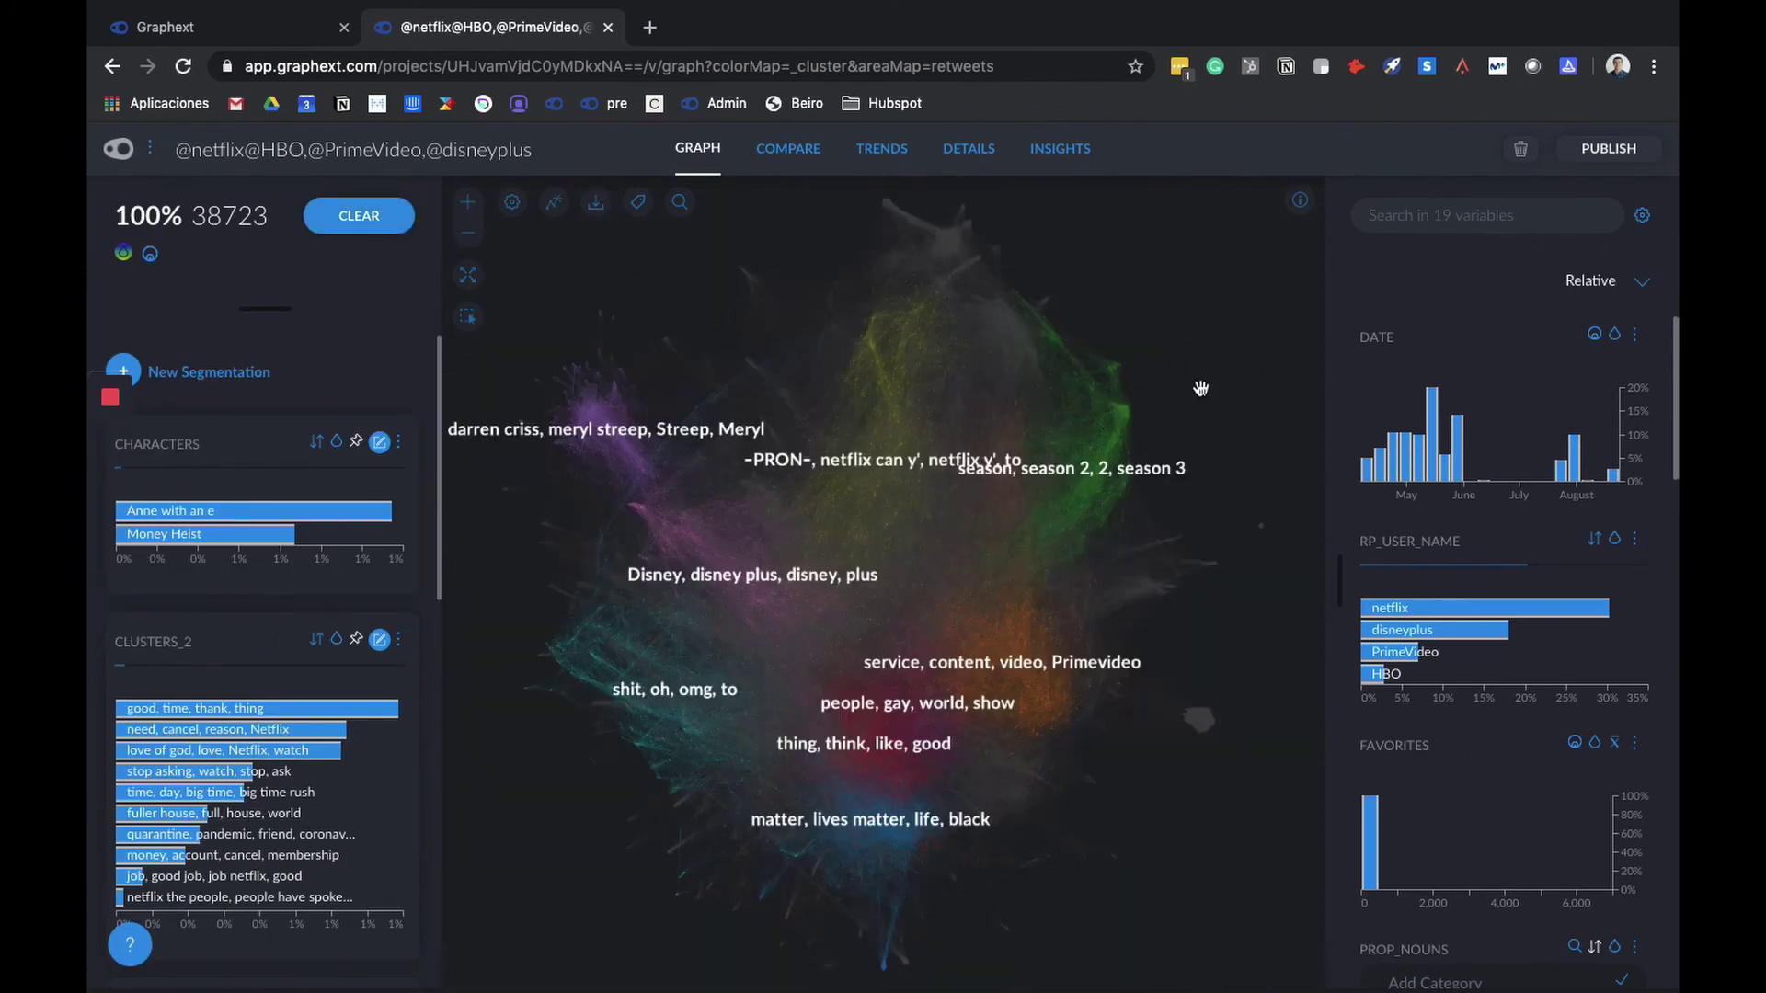
click(1062, 149)
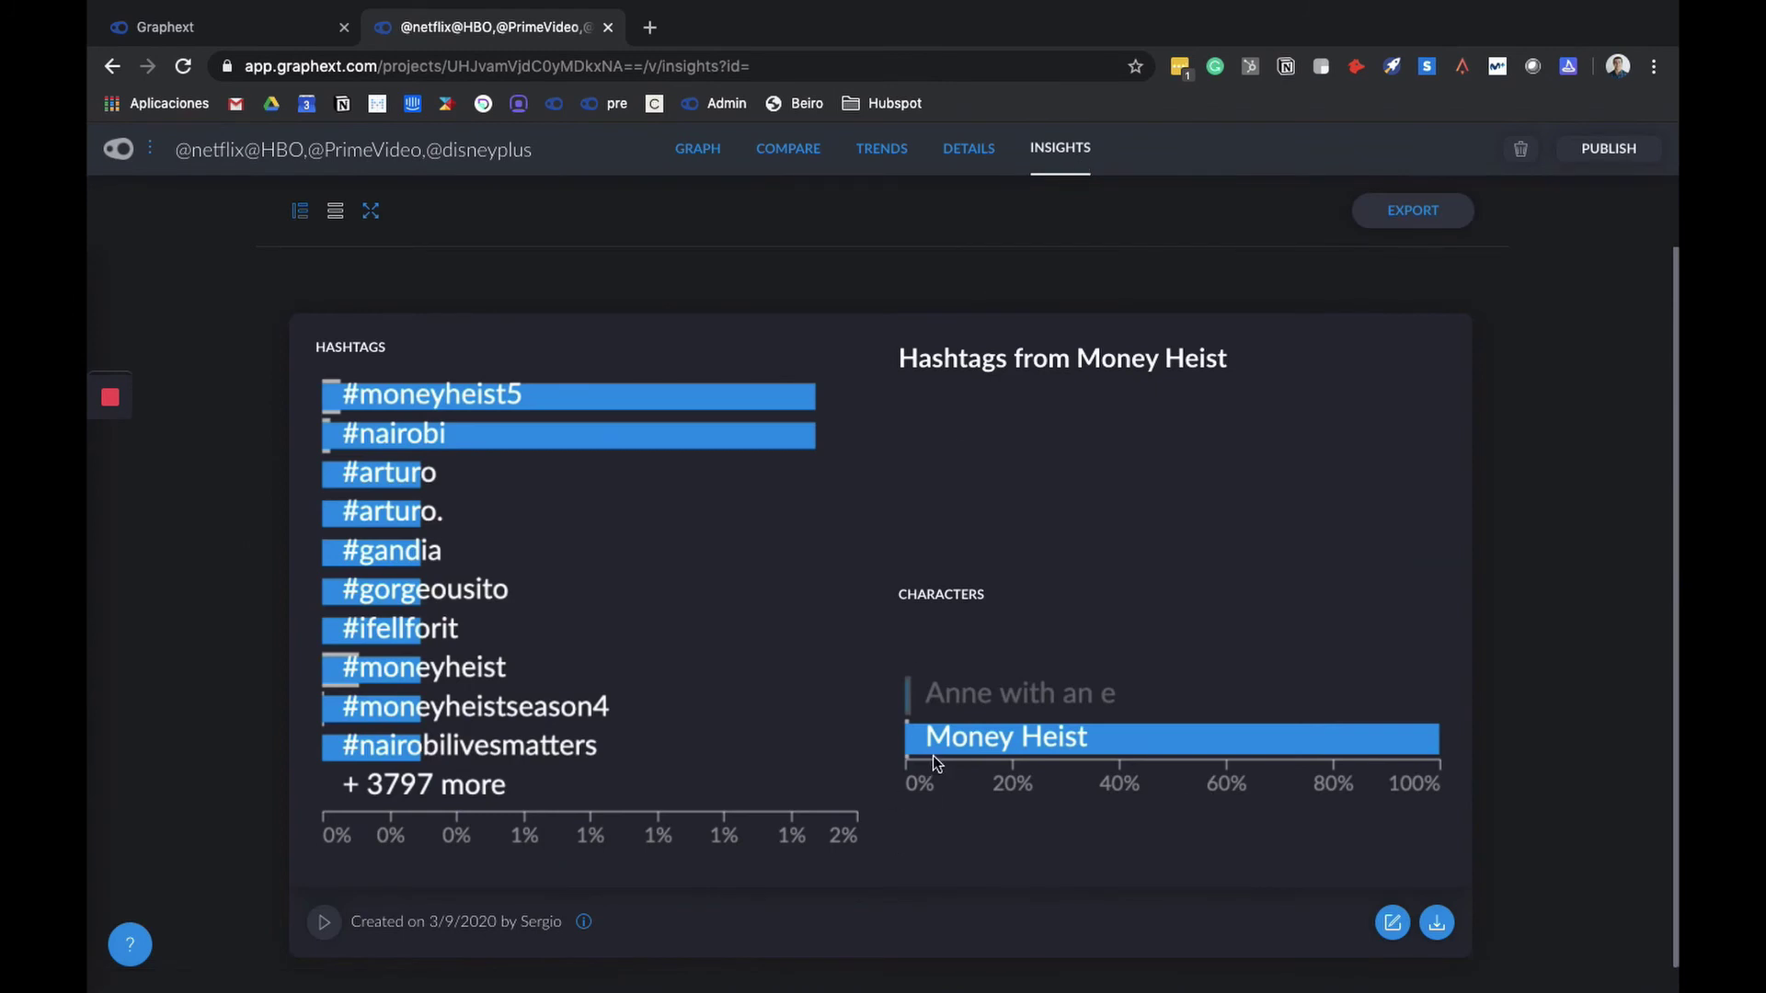
click(324, 920)
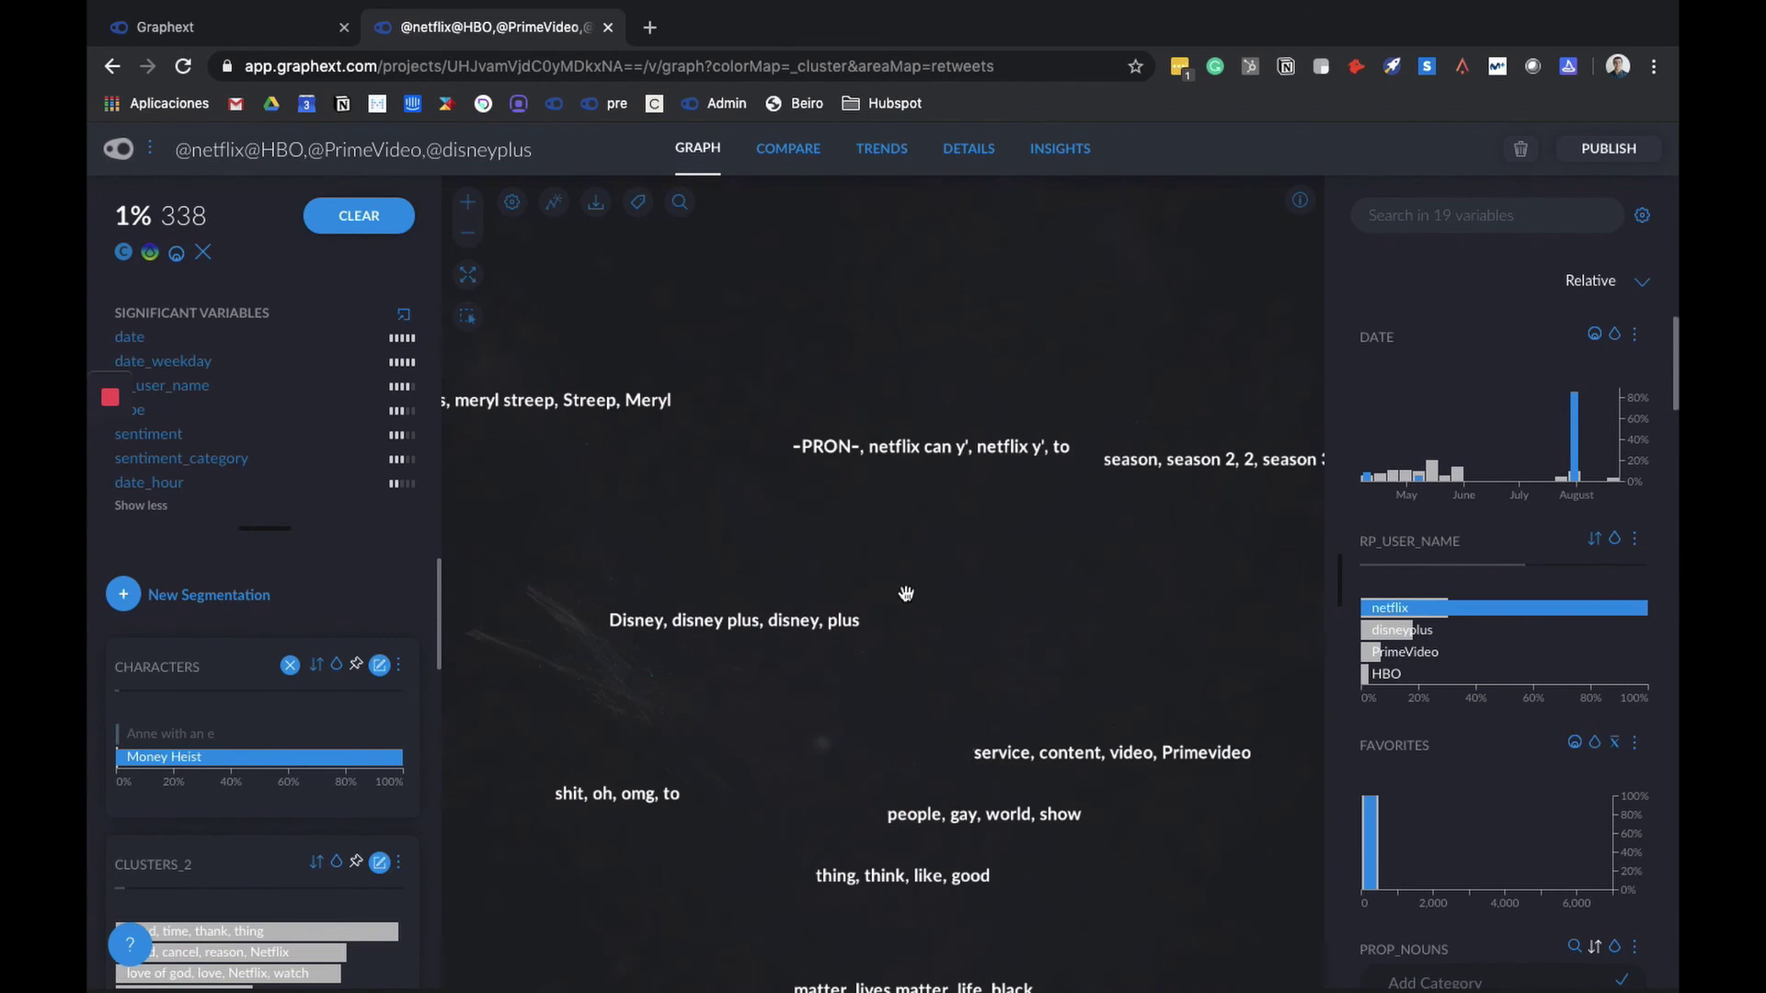
click(1060, 148)
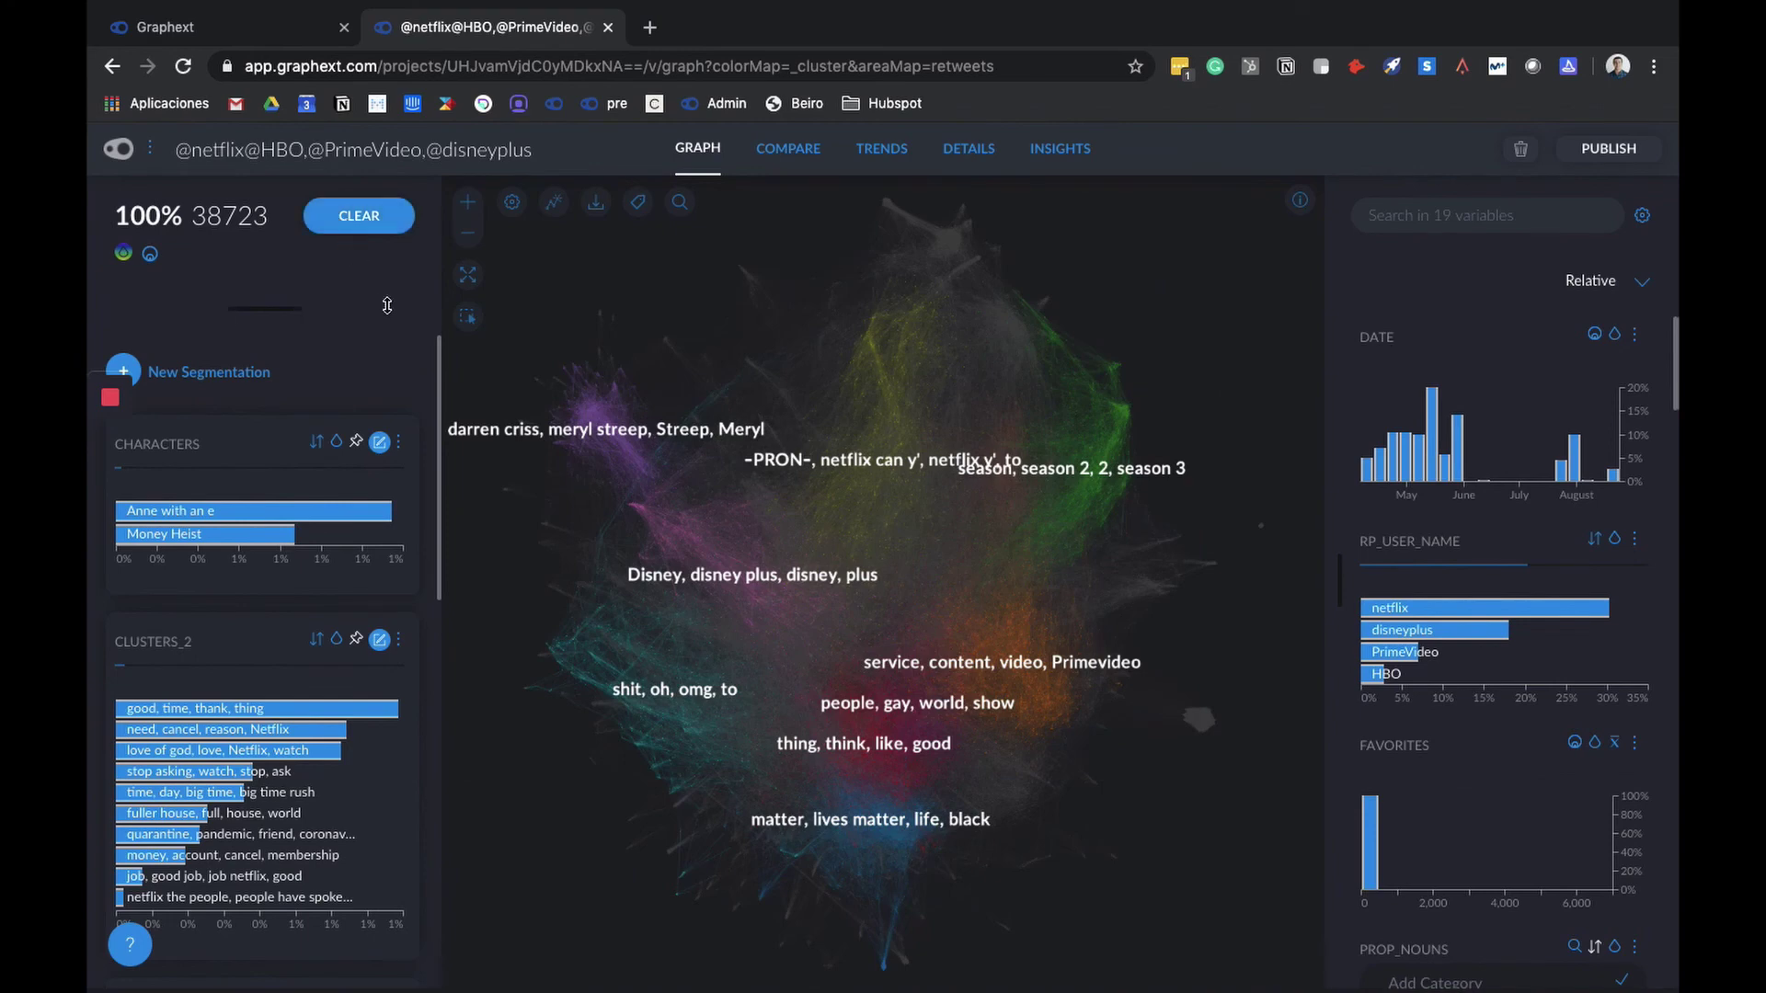
Step: Create a trend chart split into rows per brand using rp_user_name
click(881, 155)
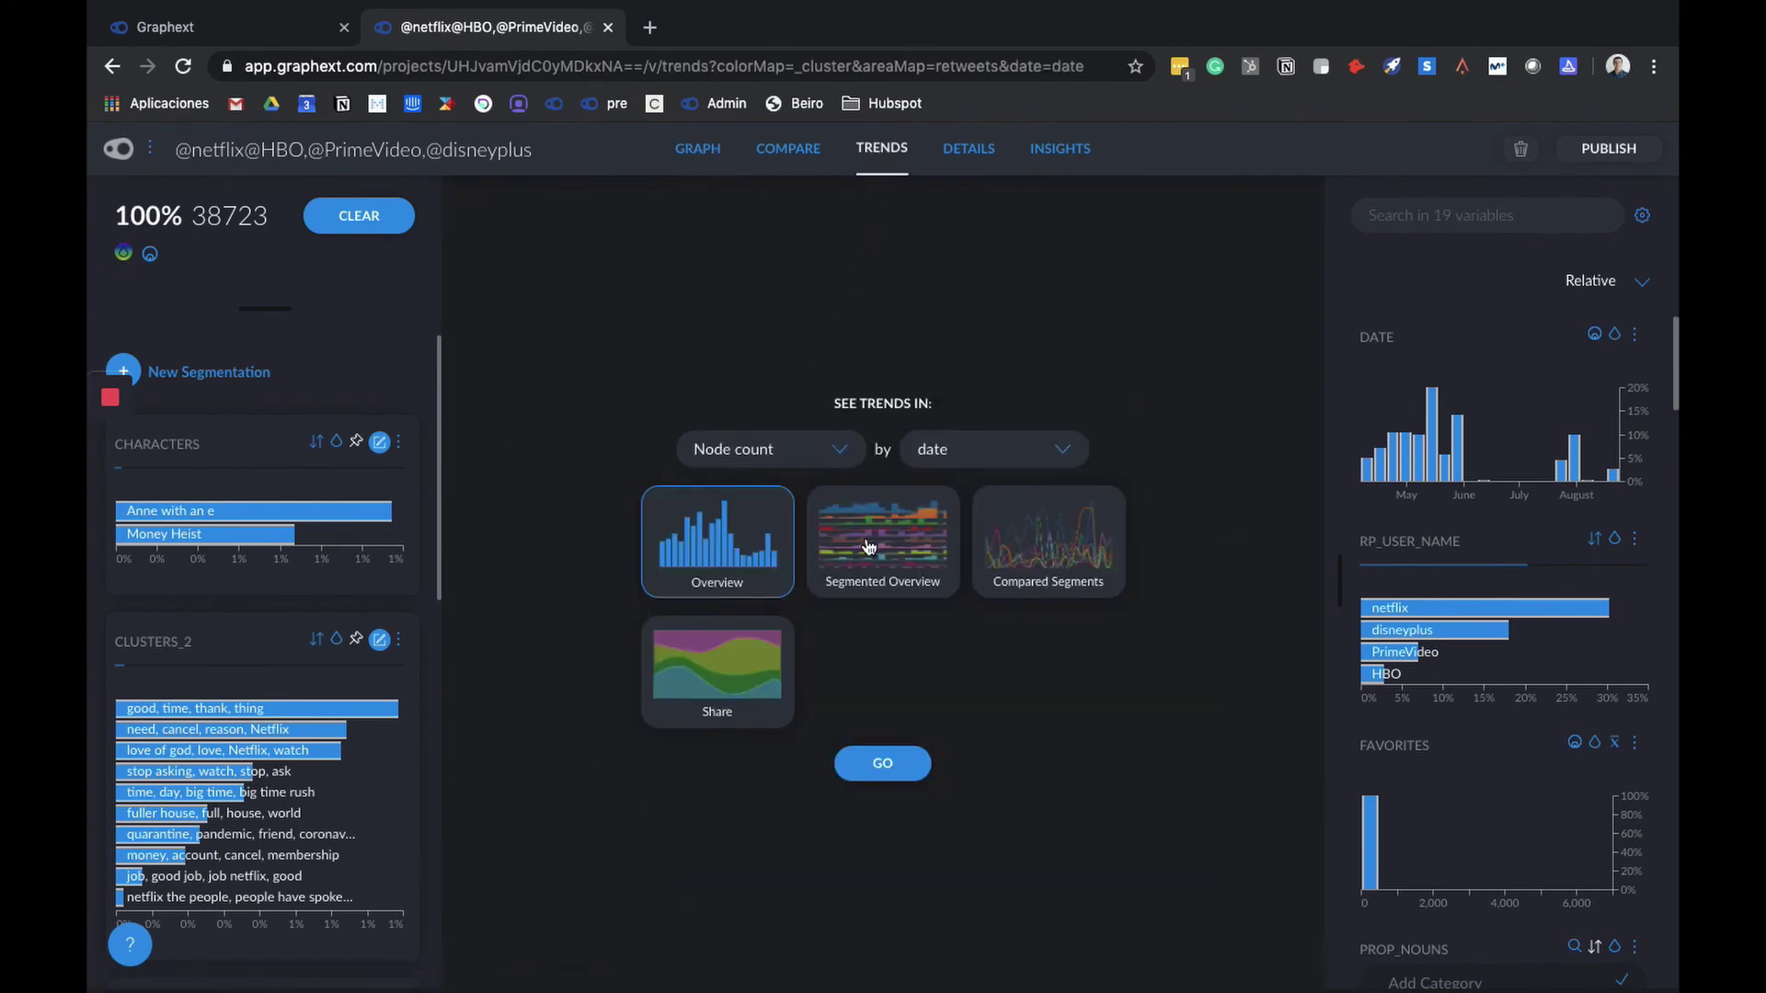
click(882, 762)
click(538, 221)
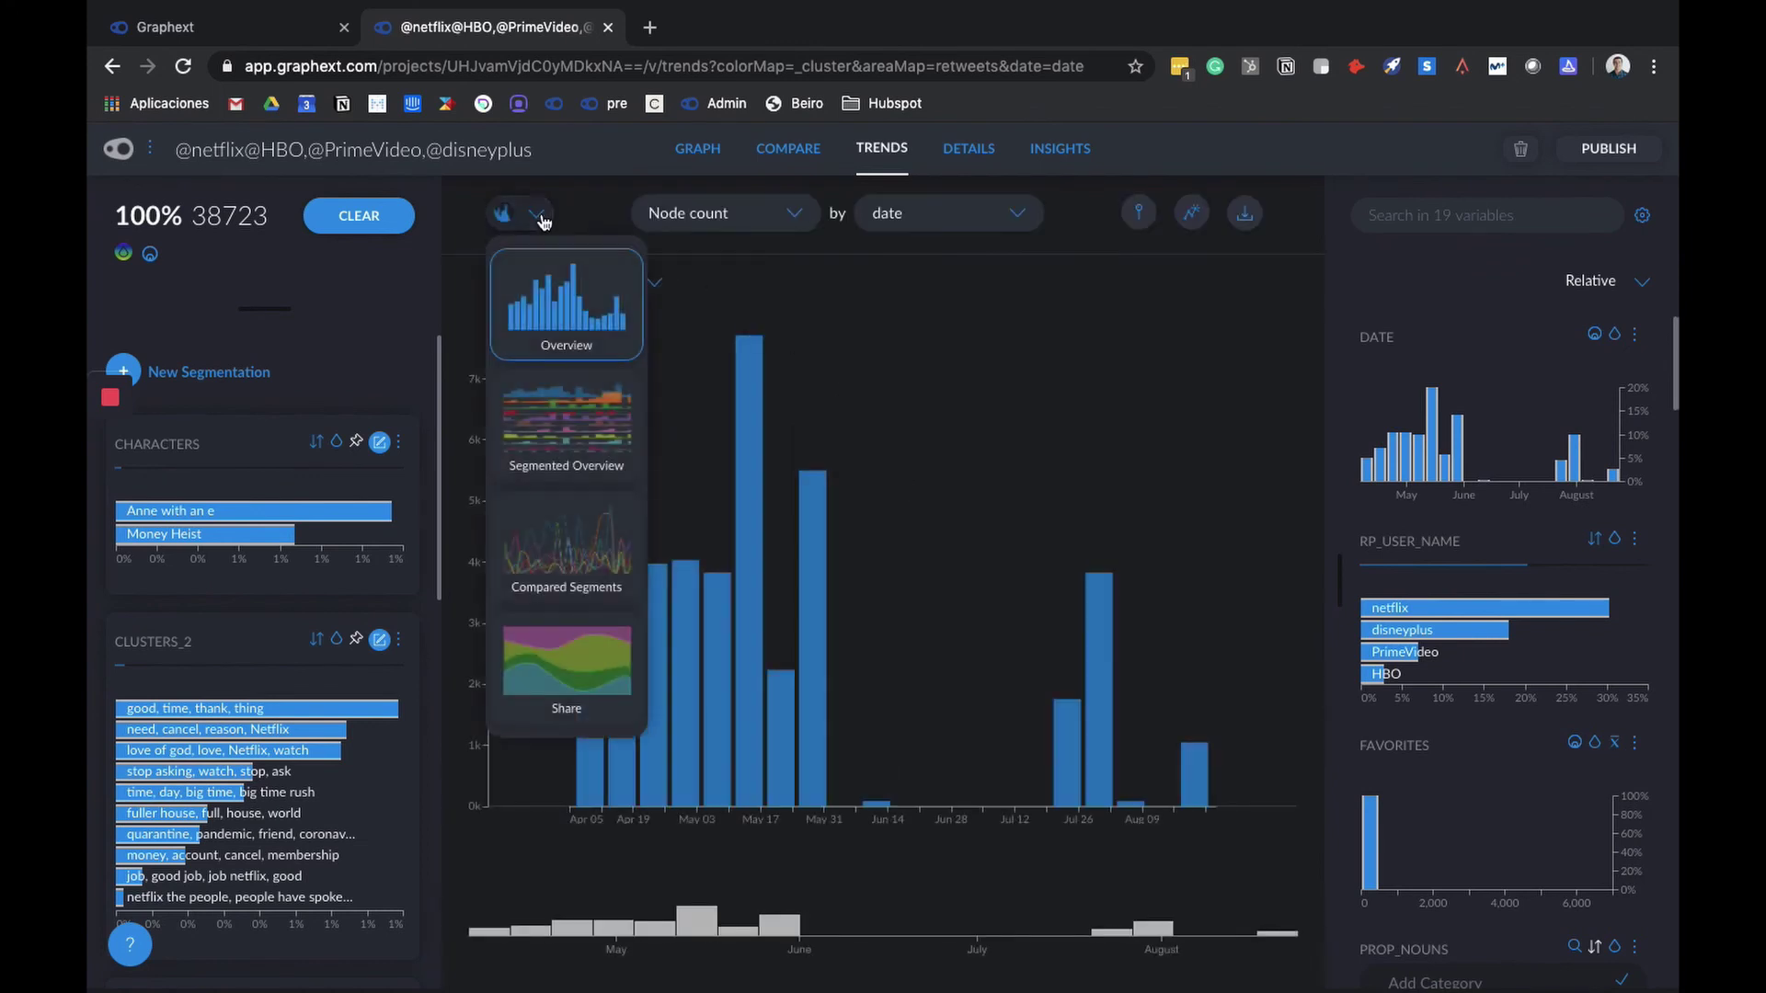
click(562, 432)
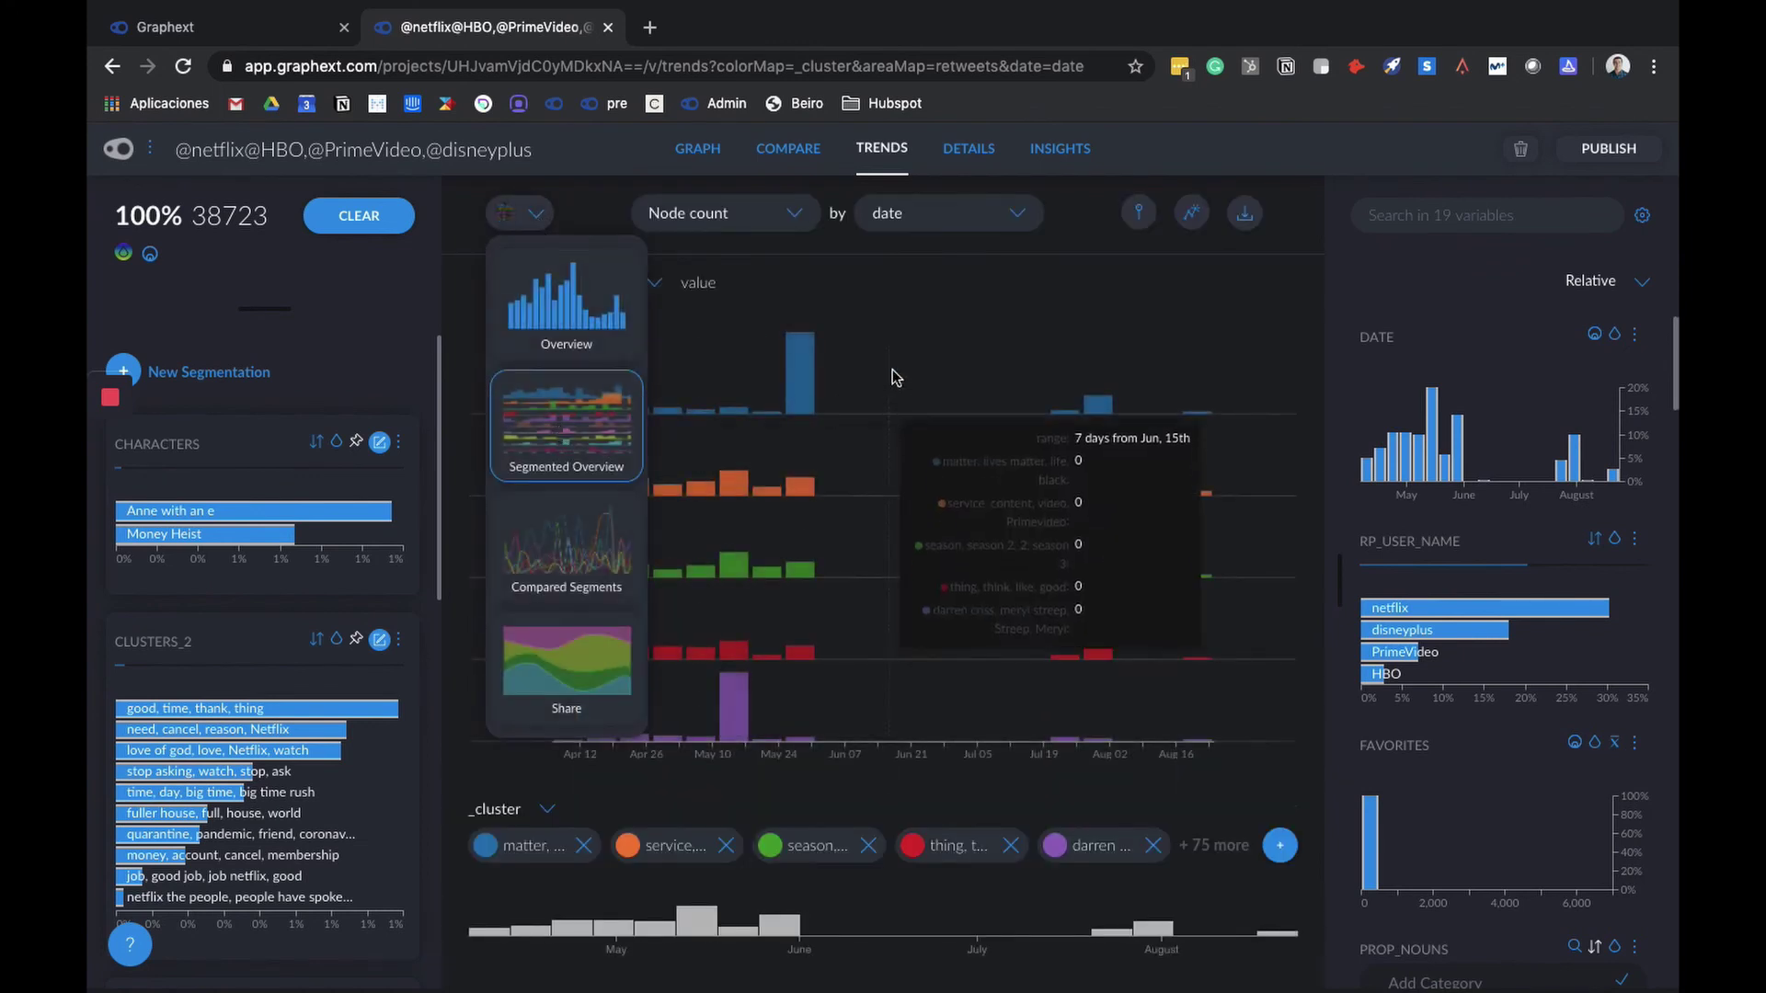
click(549, 813)
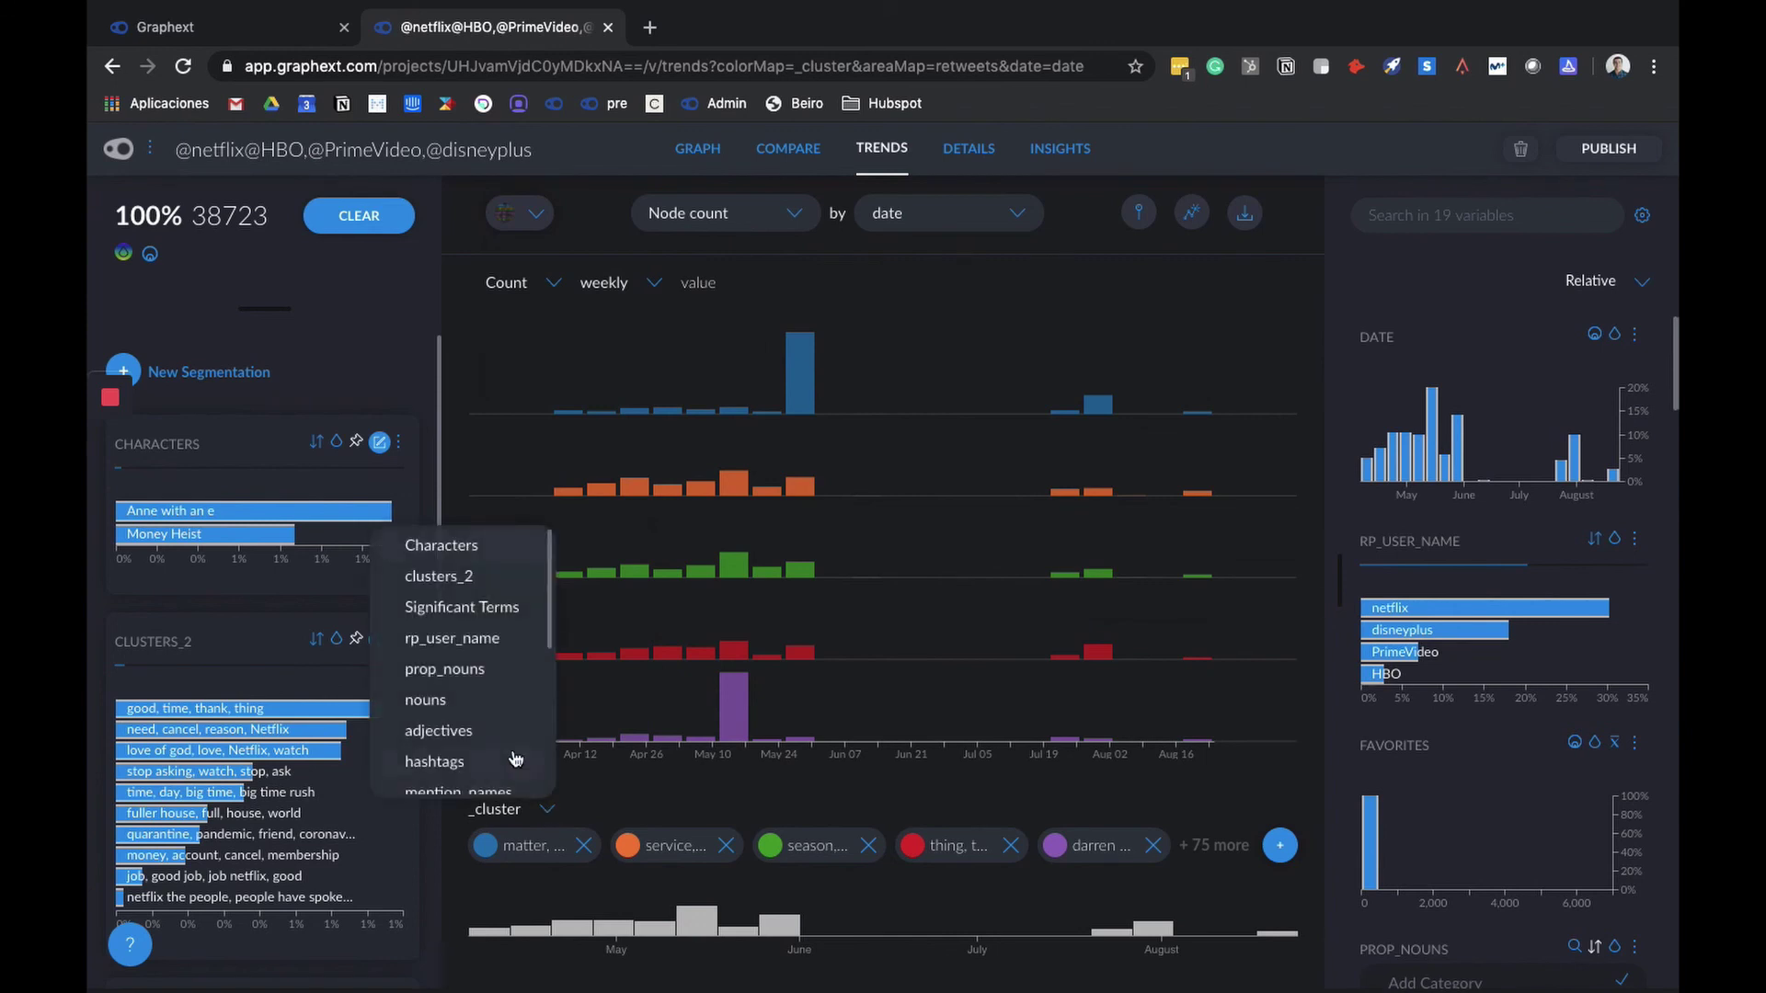
click(425, 644)
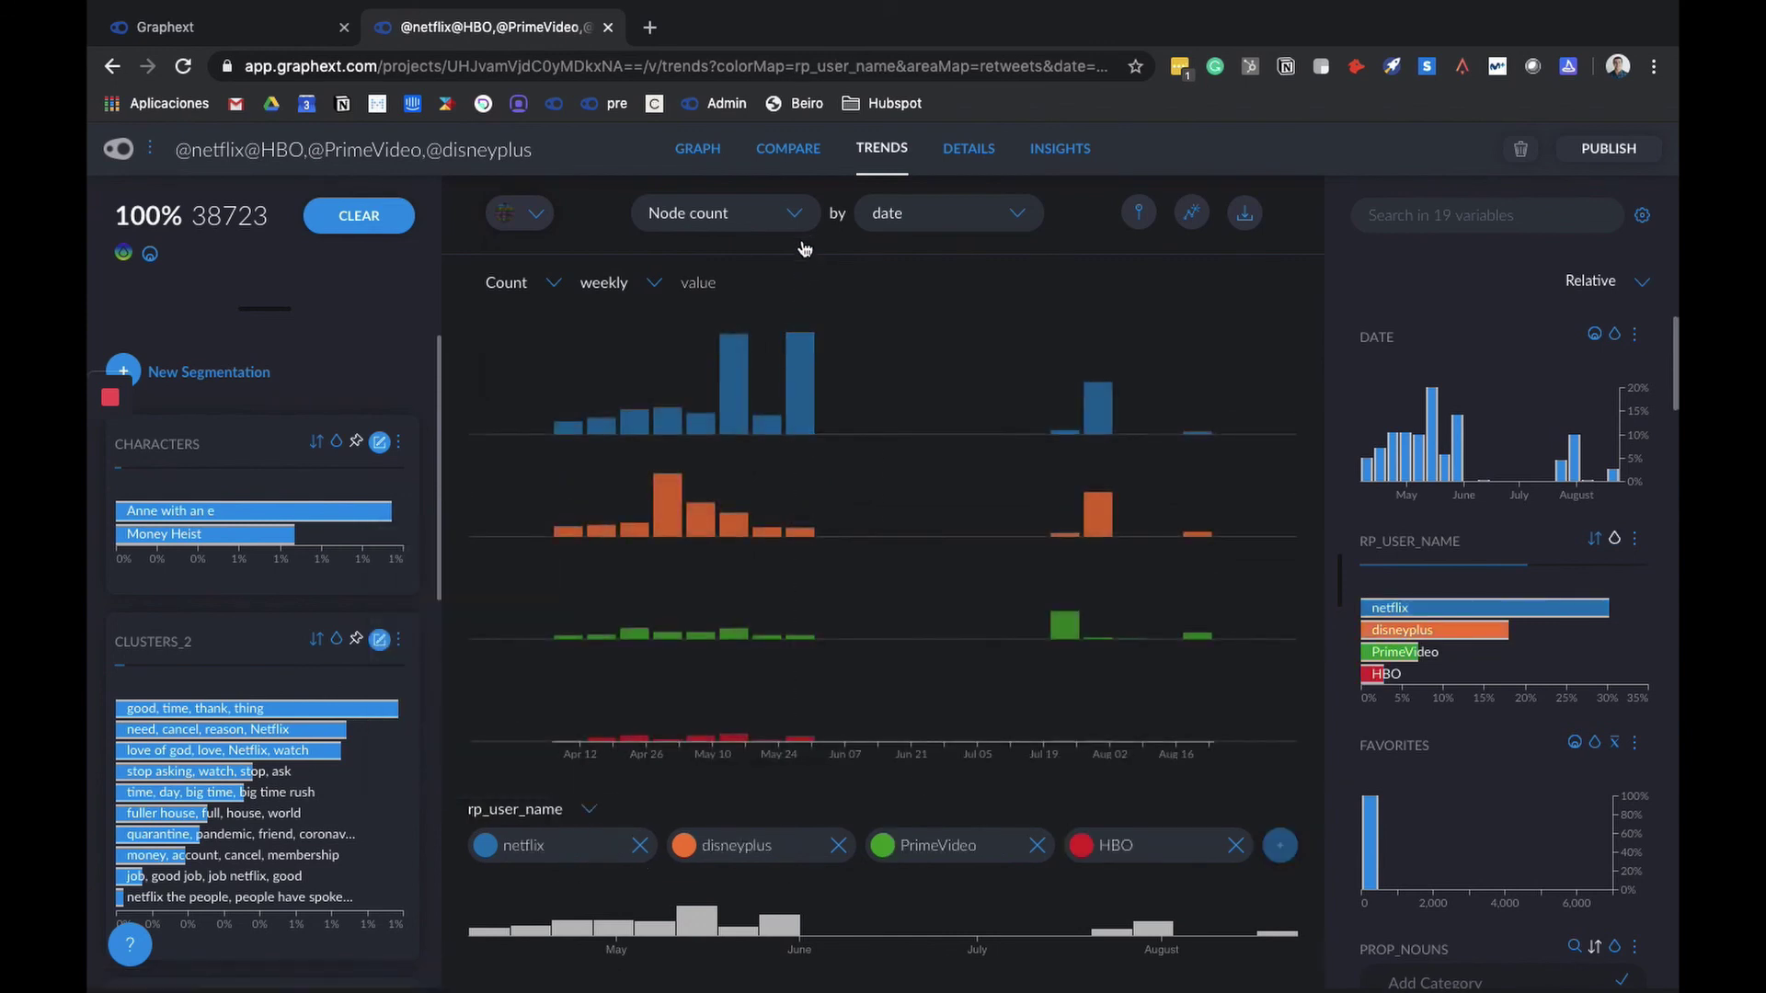
Step: Plot average retweets, trying a monthly interval before settling on weekly
click(765, 228)
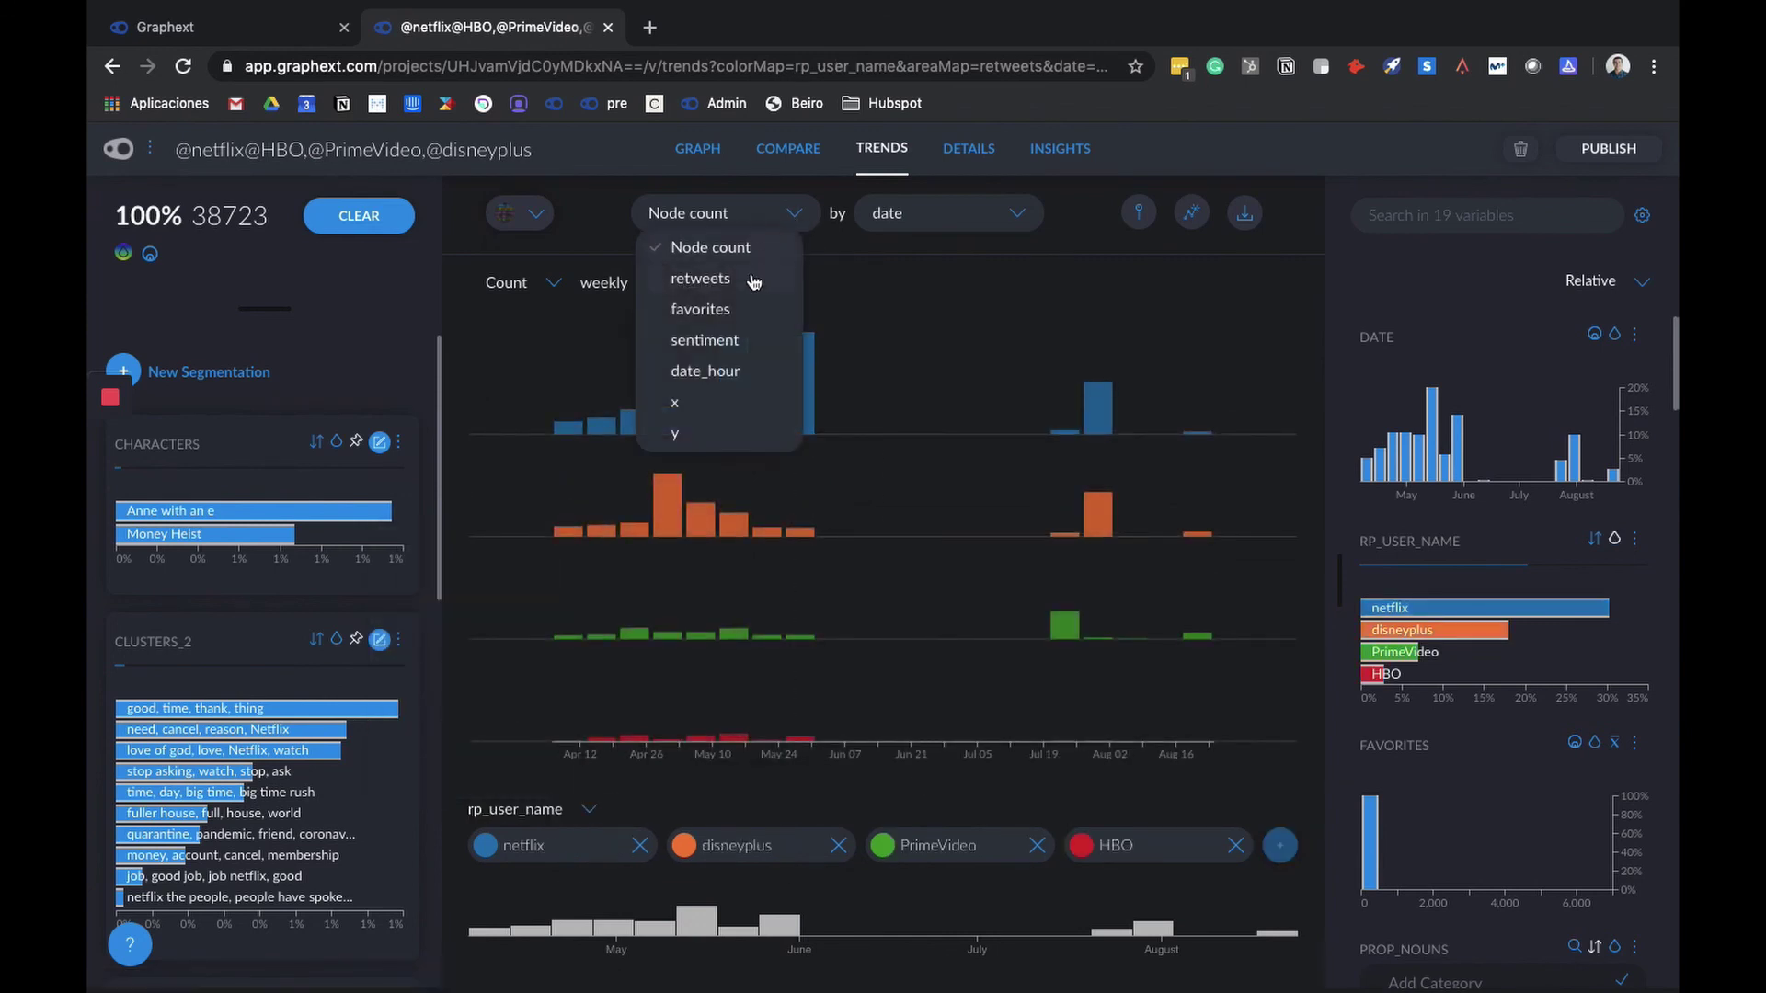
click(701, 279)
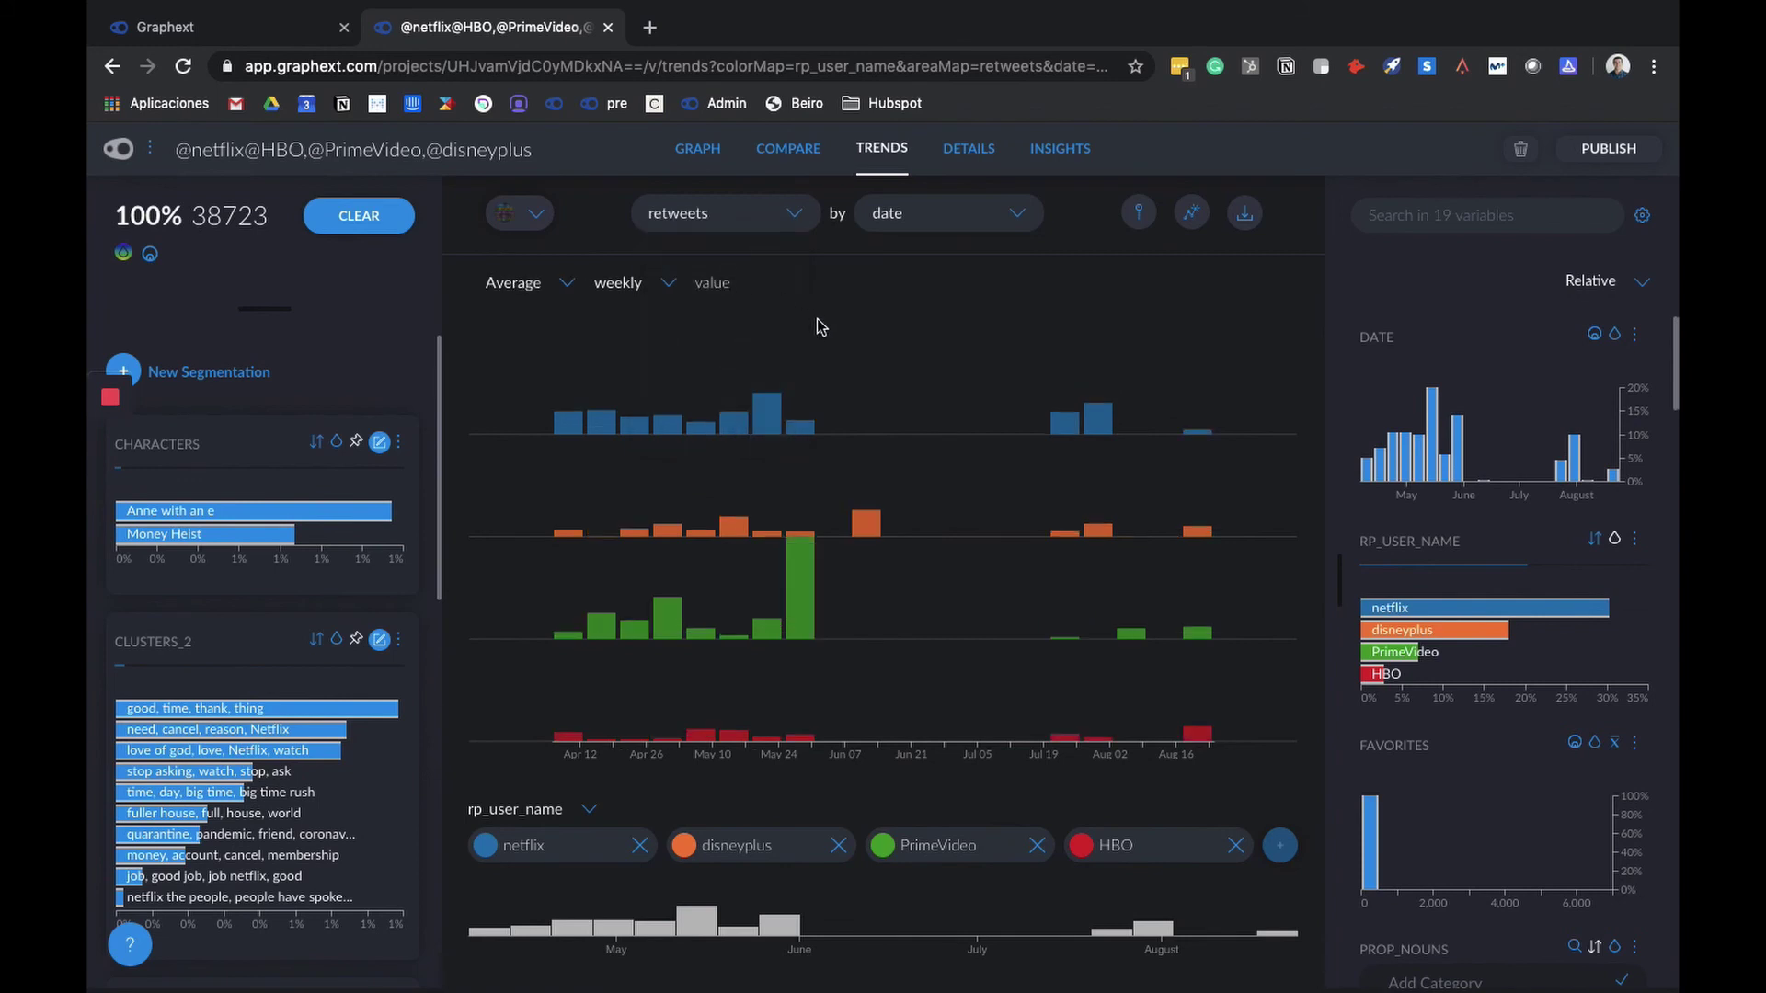
click(552, 282)
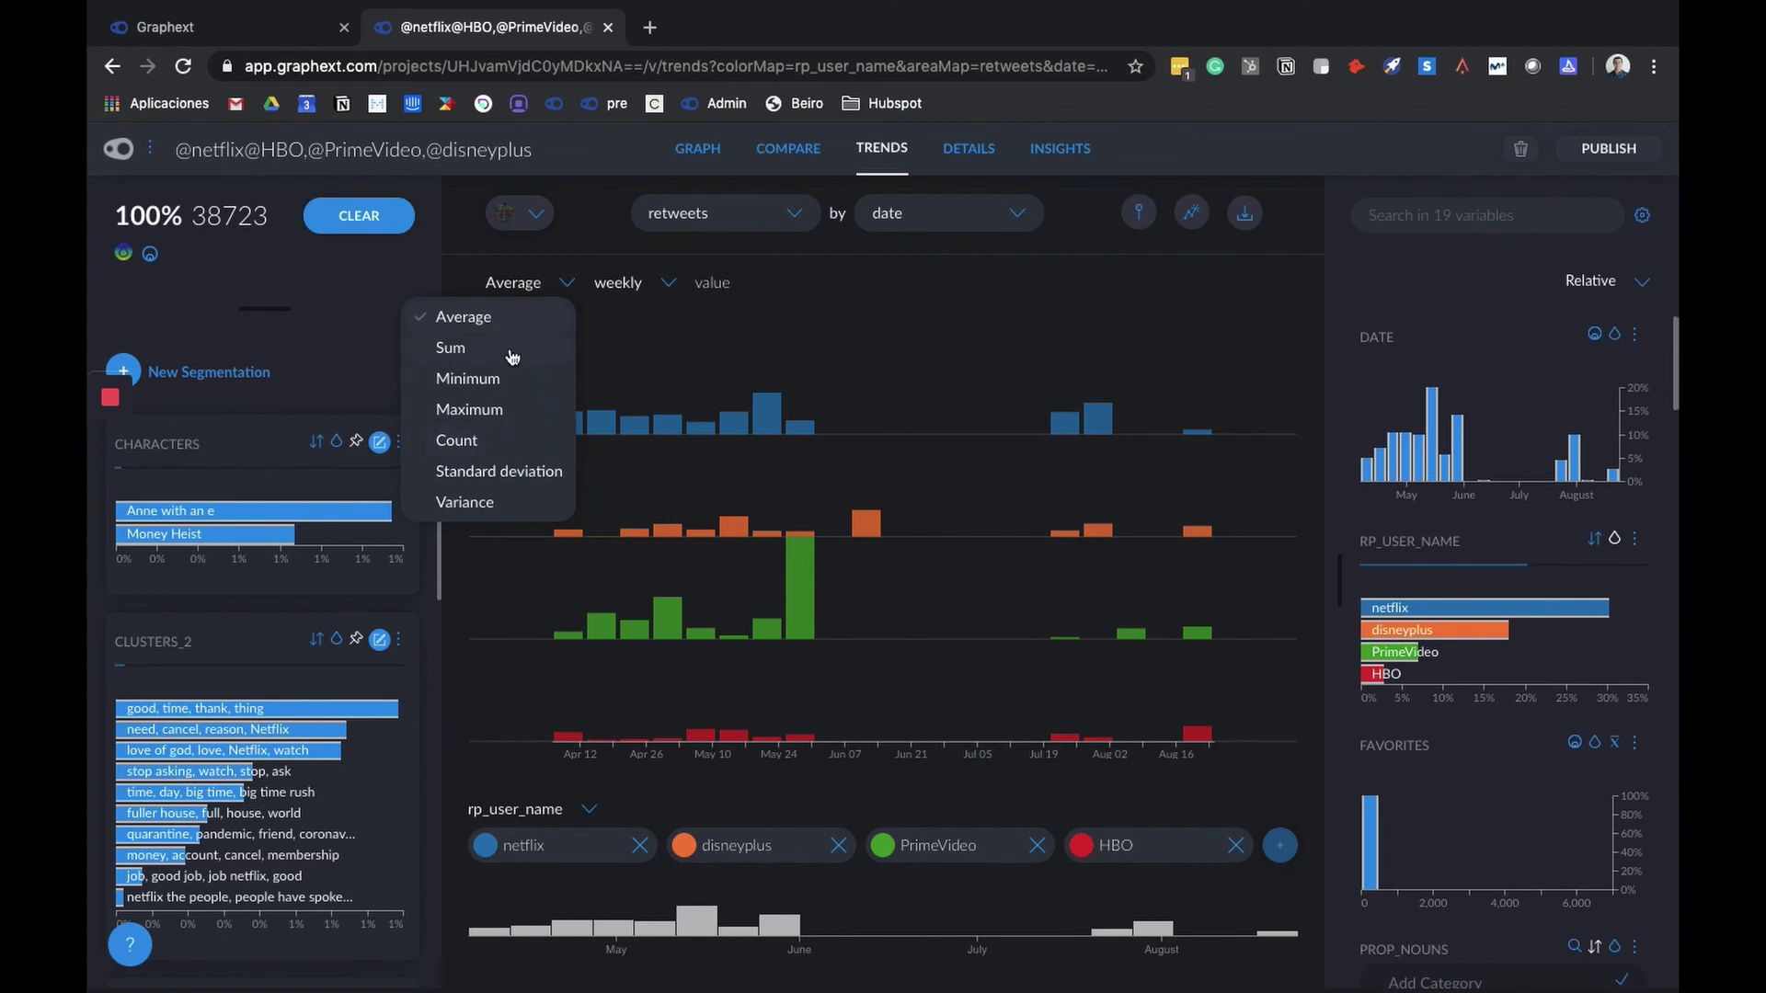
click(619, 329)
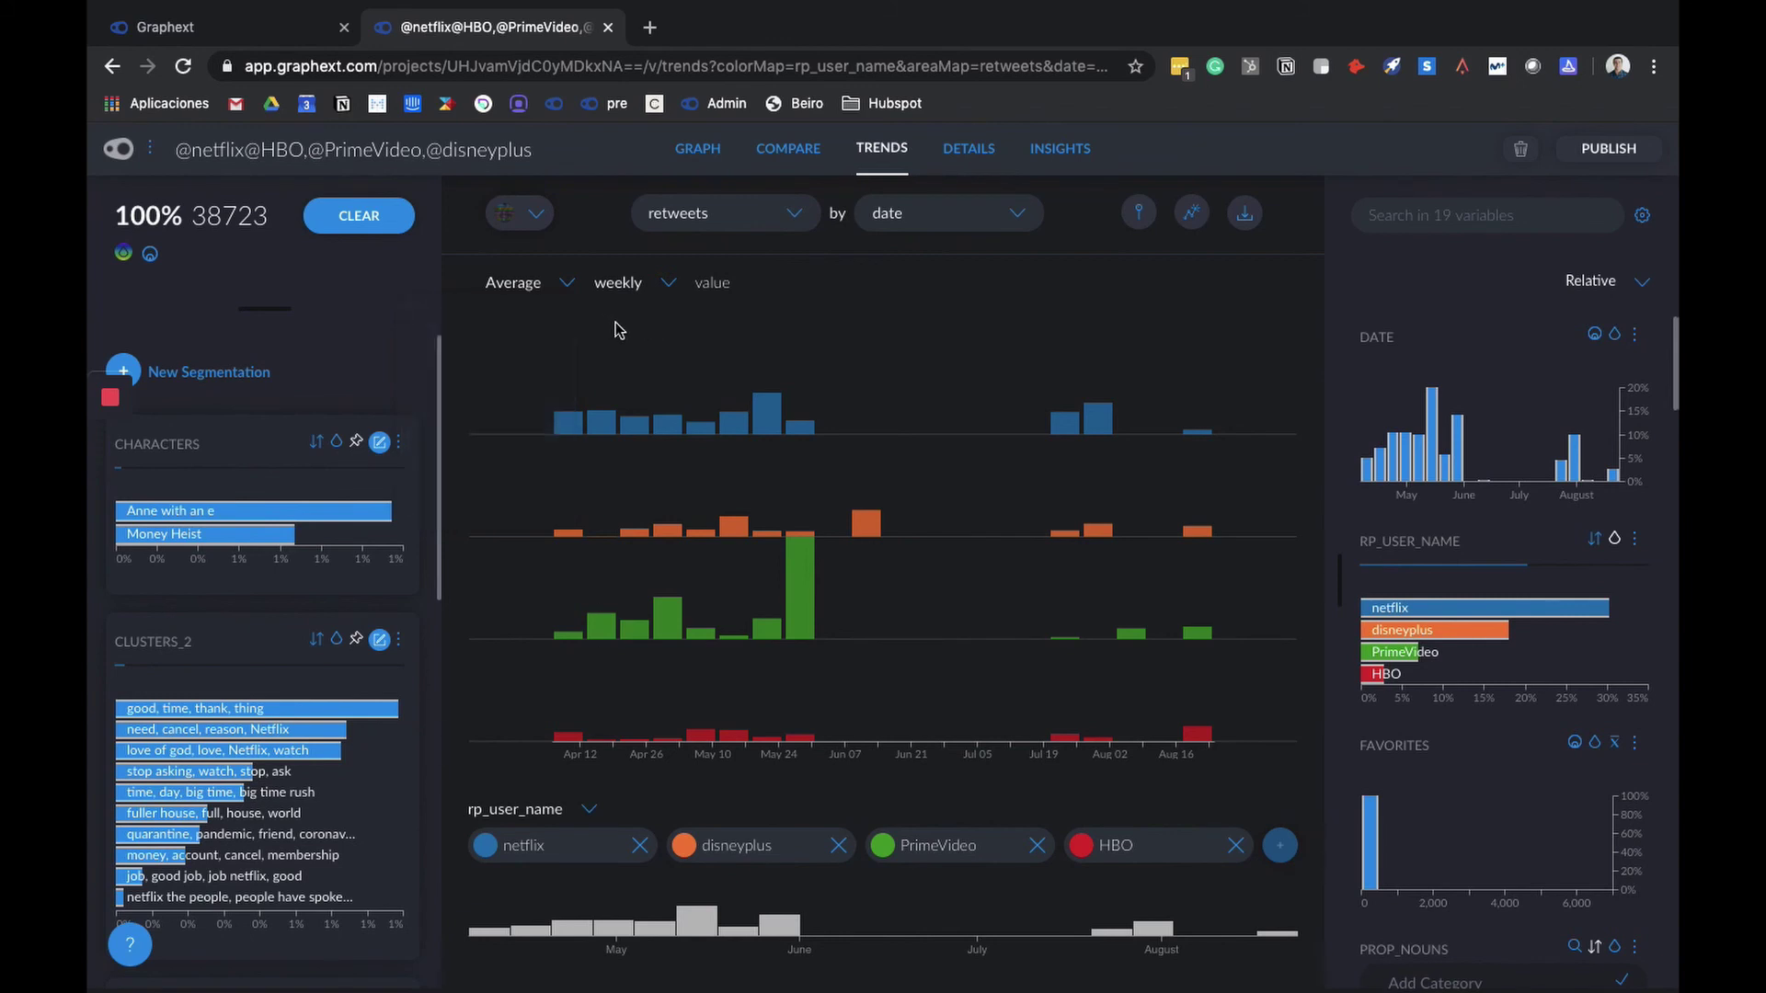
click(665, 286)
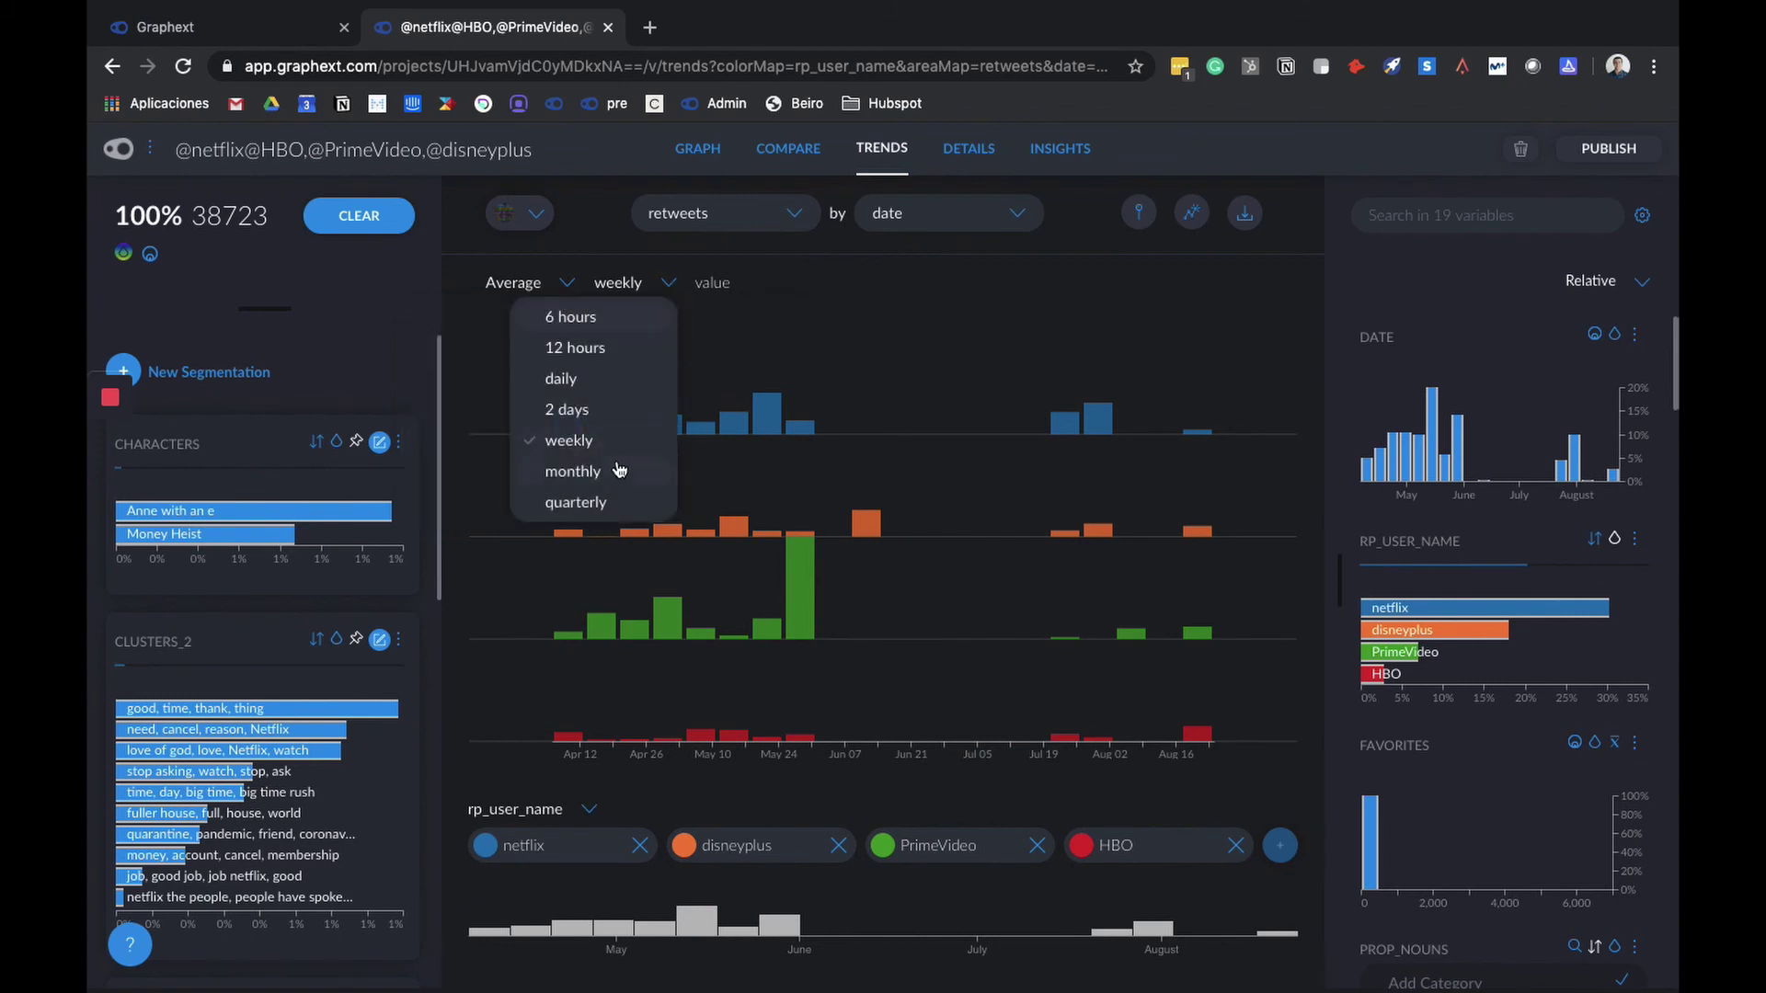
click(618, 471)
click(643, 291)
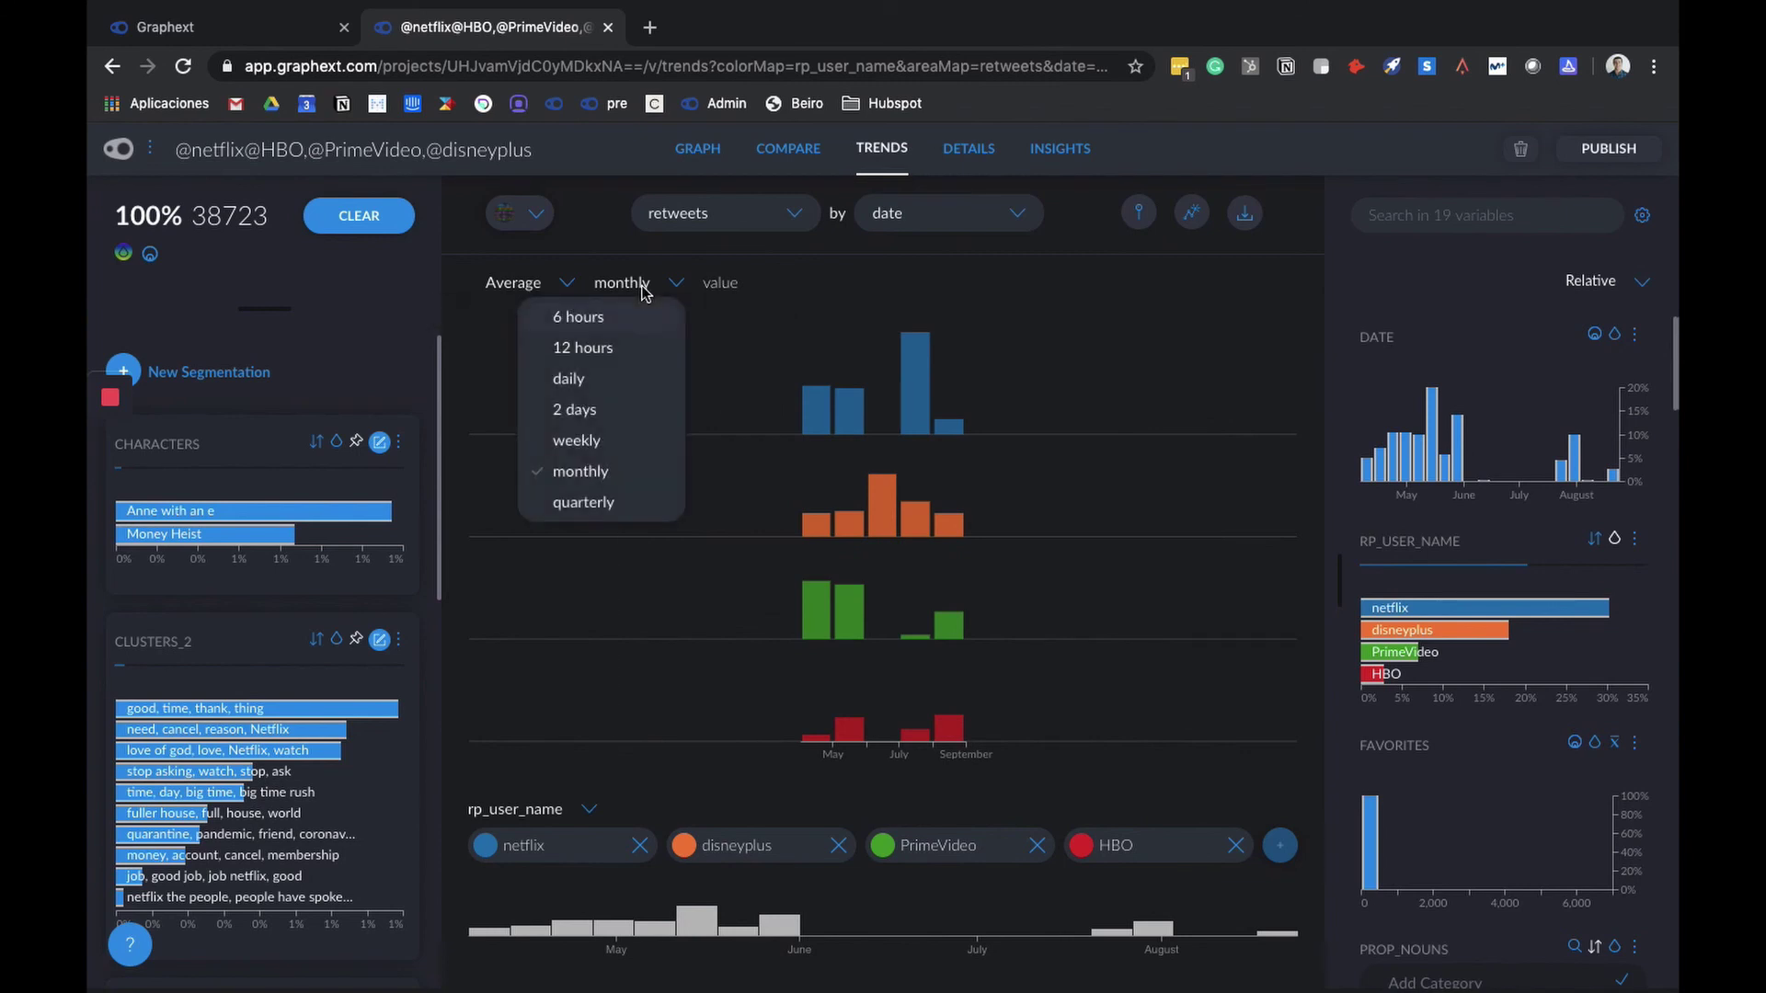
click(635, 438)
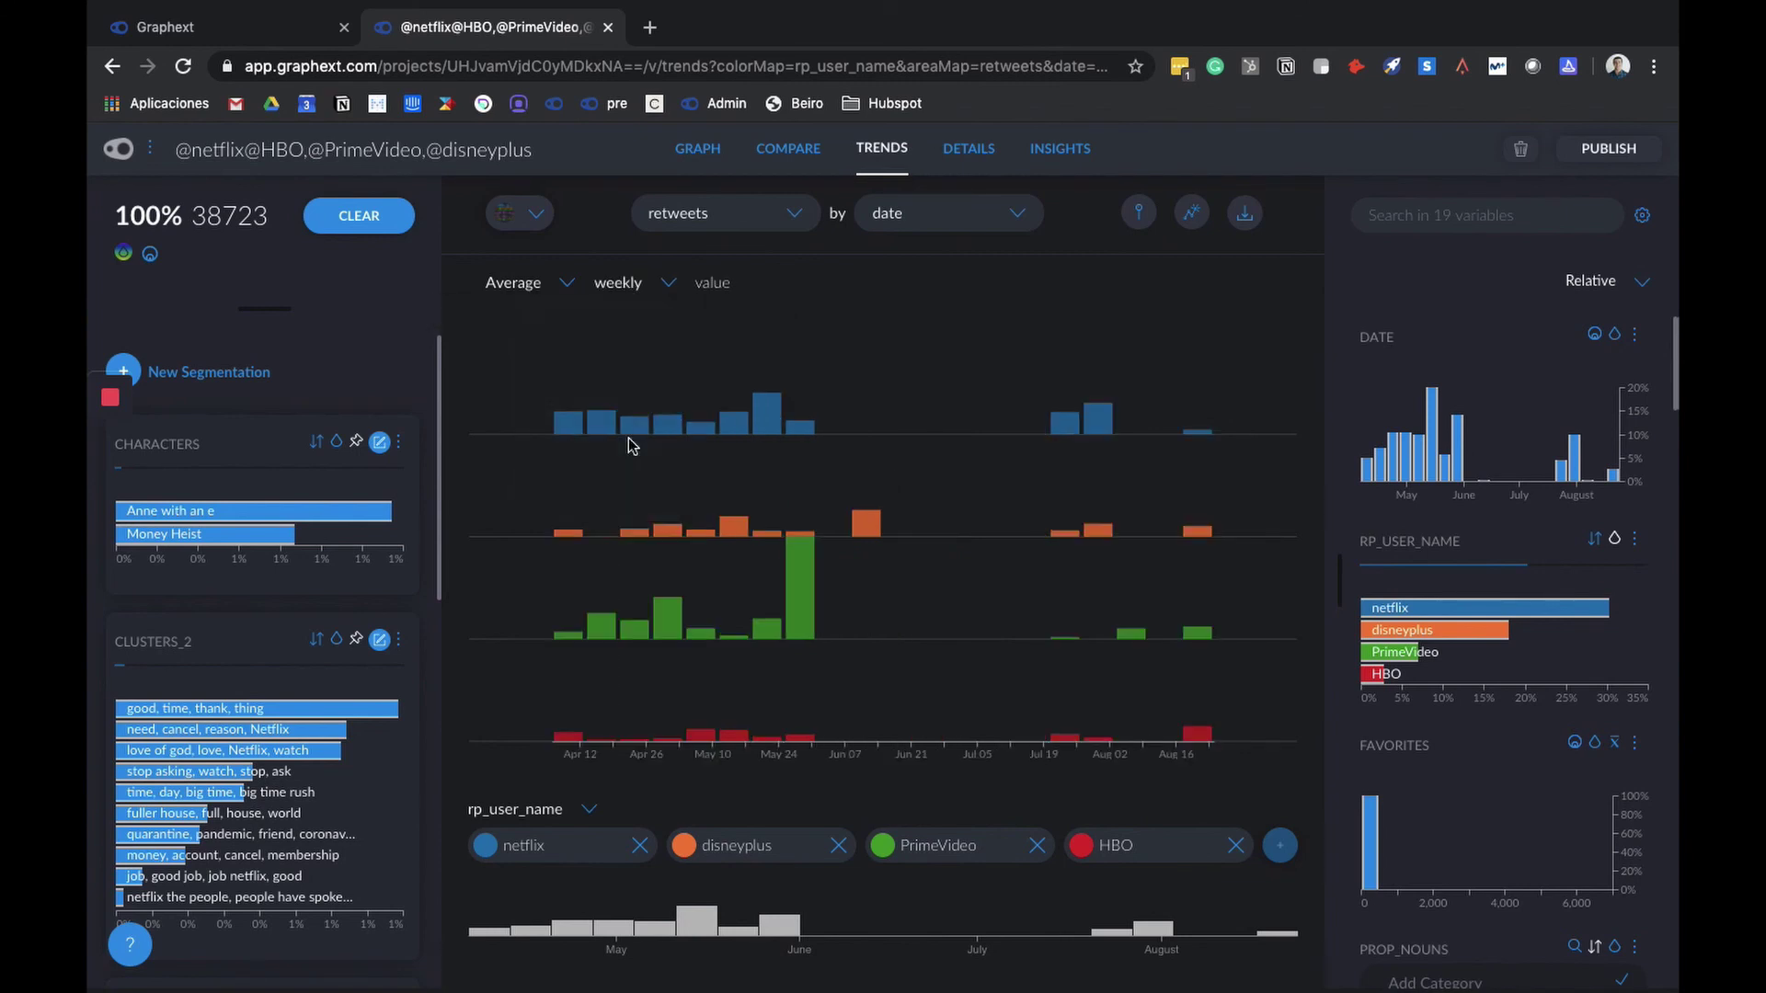
Step: Compare weekly Count against Average, then switch back to Average retweets
click(559, 286)
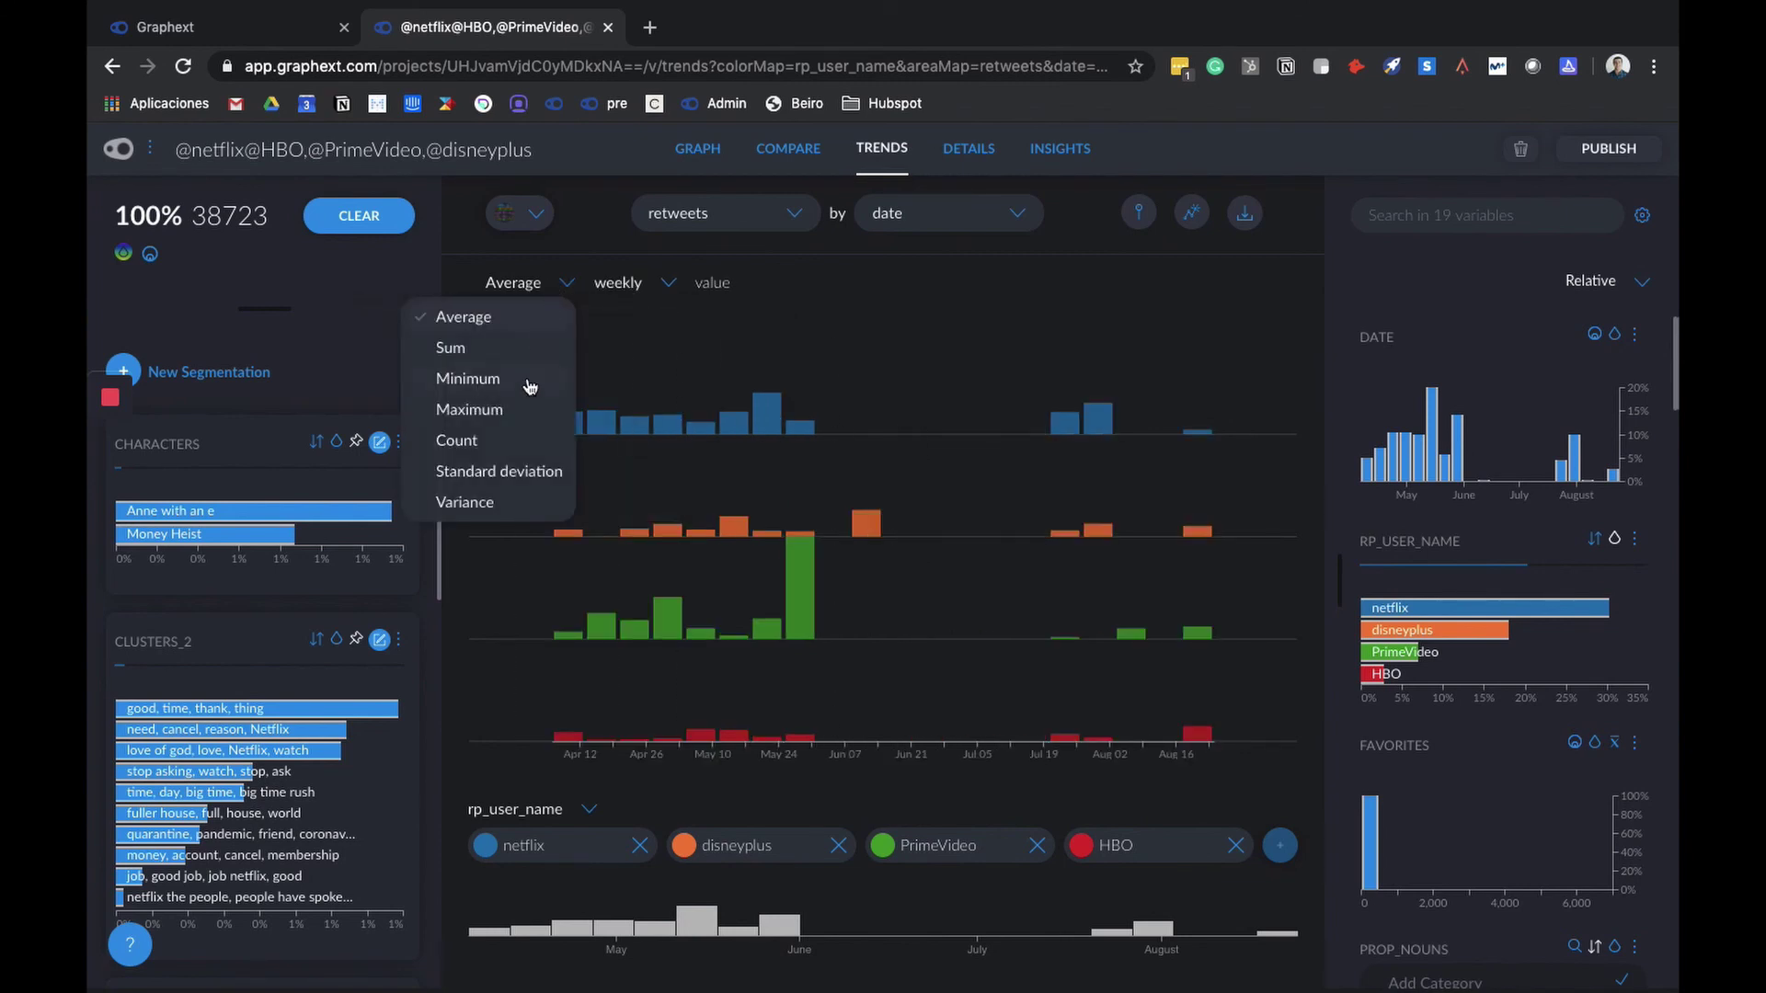
click(516, 440)
click(555, 286)
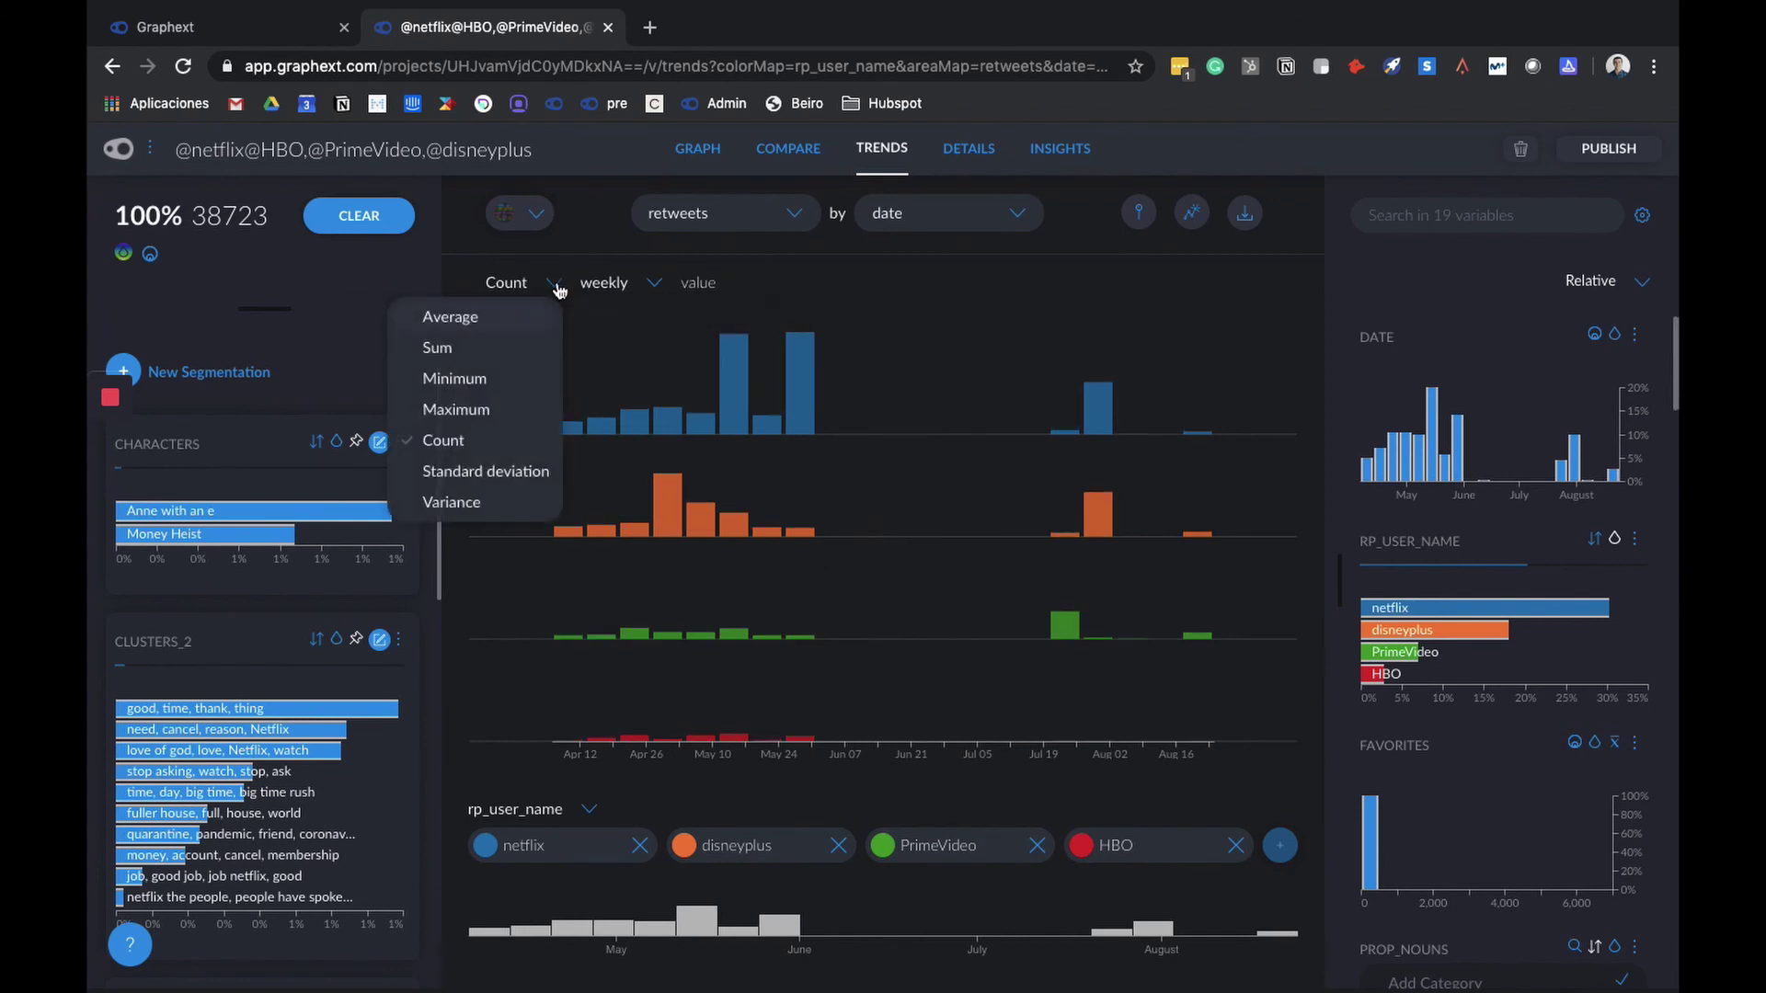
click(534, 321)
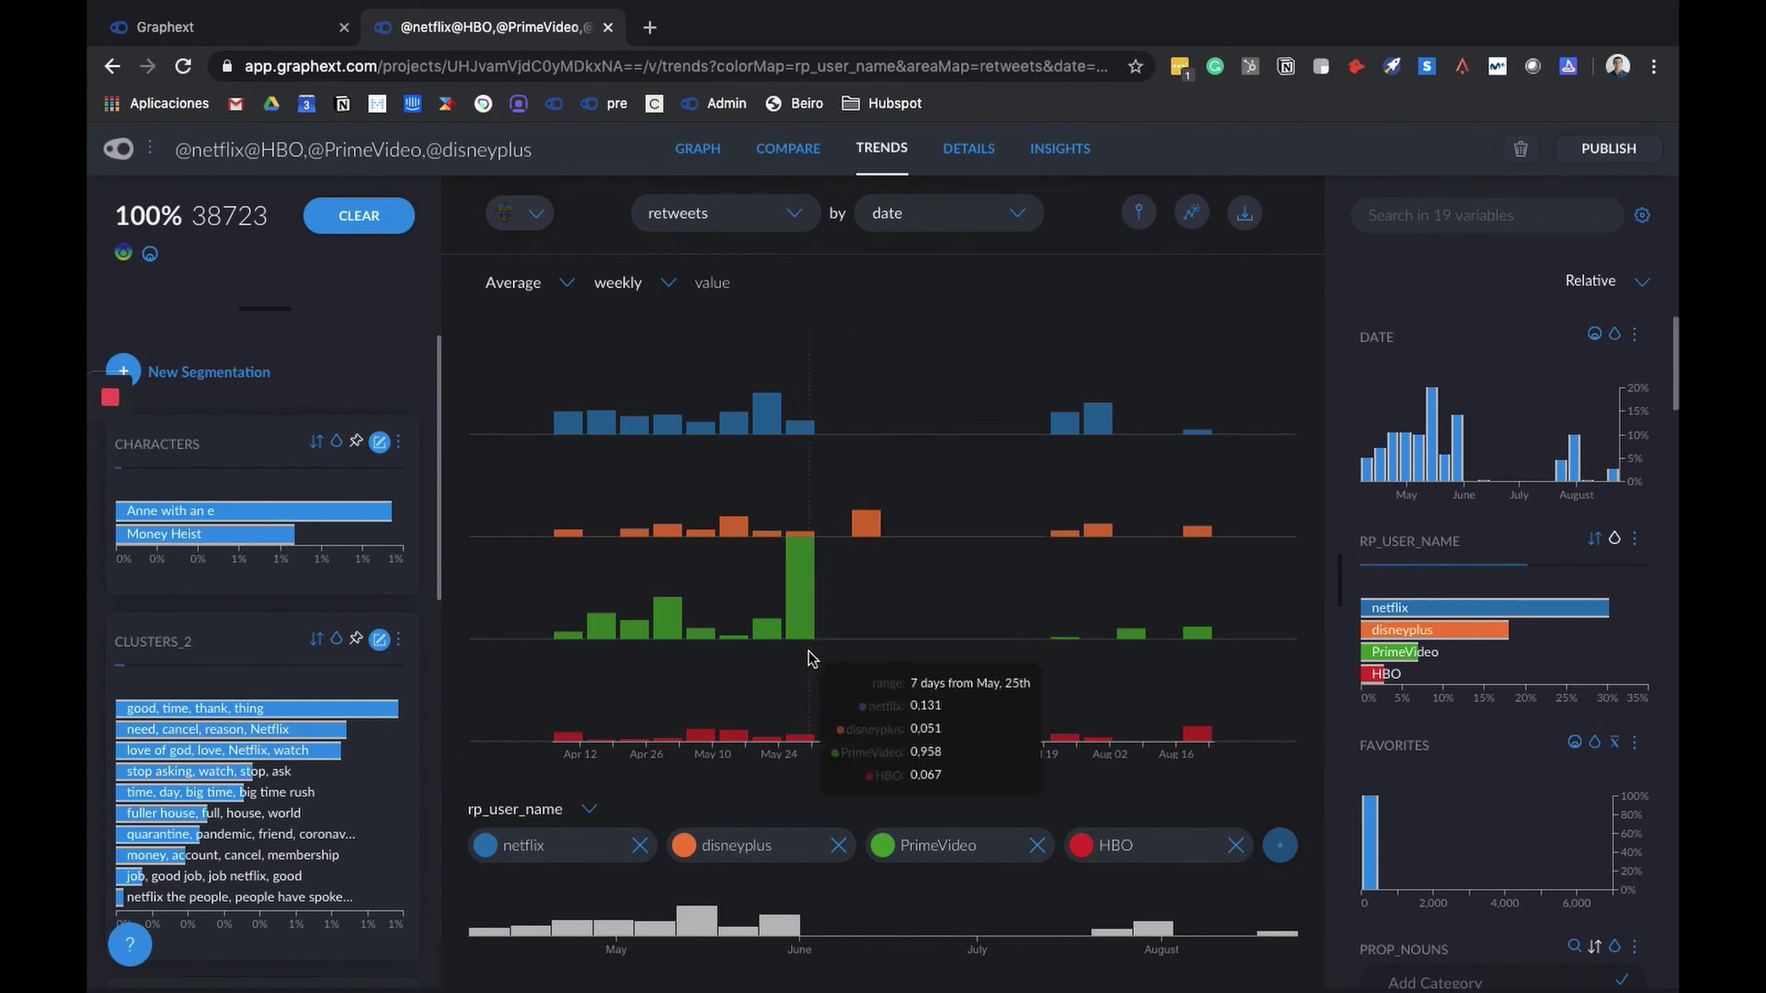
Step: Annotate the May 24 week of the retweet trends with the label 'XXXX series launch'
click(1138, 212)
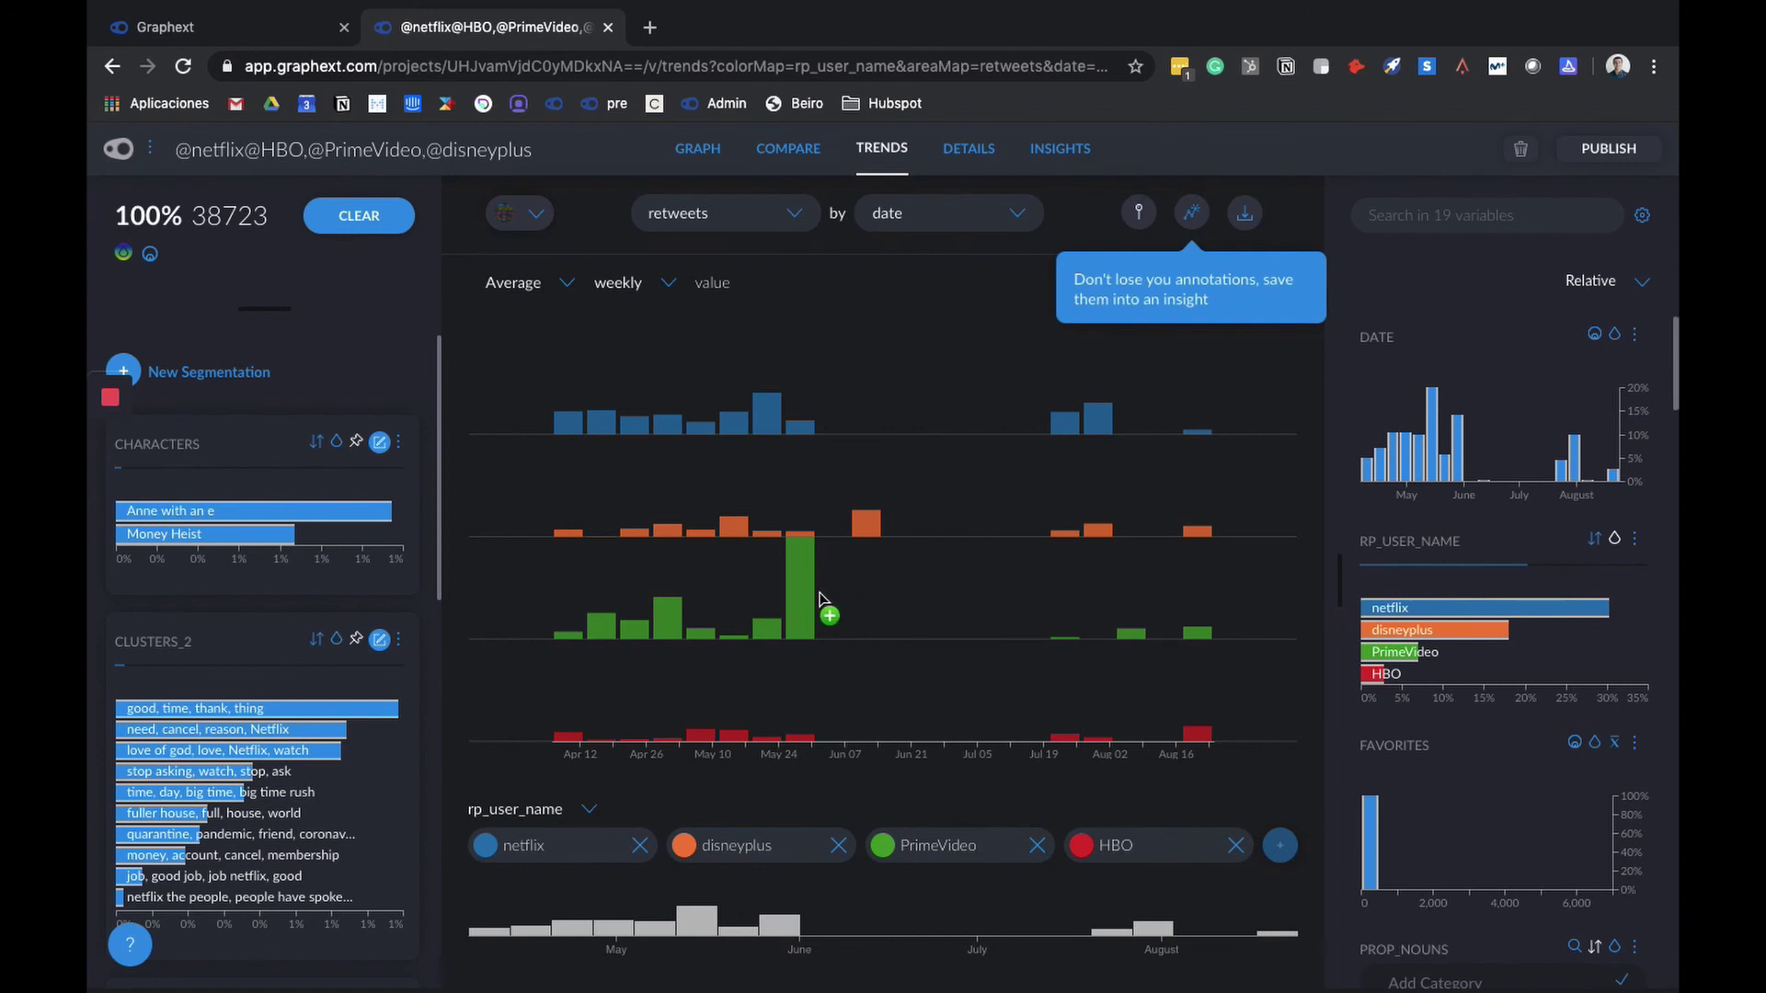
click(786, 615)
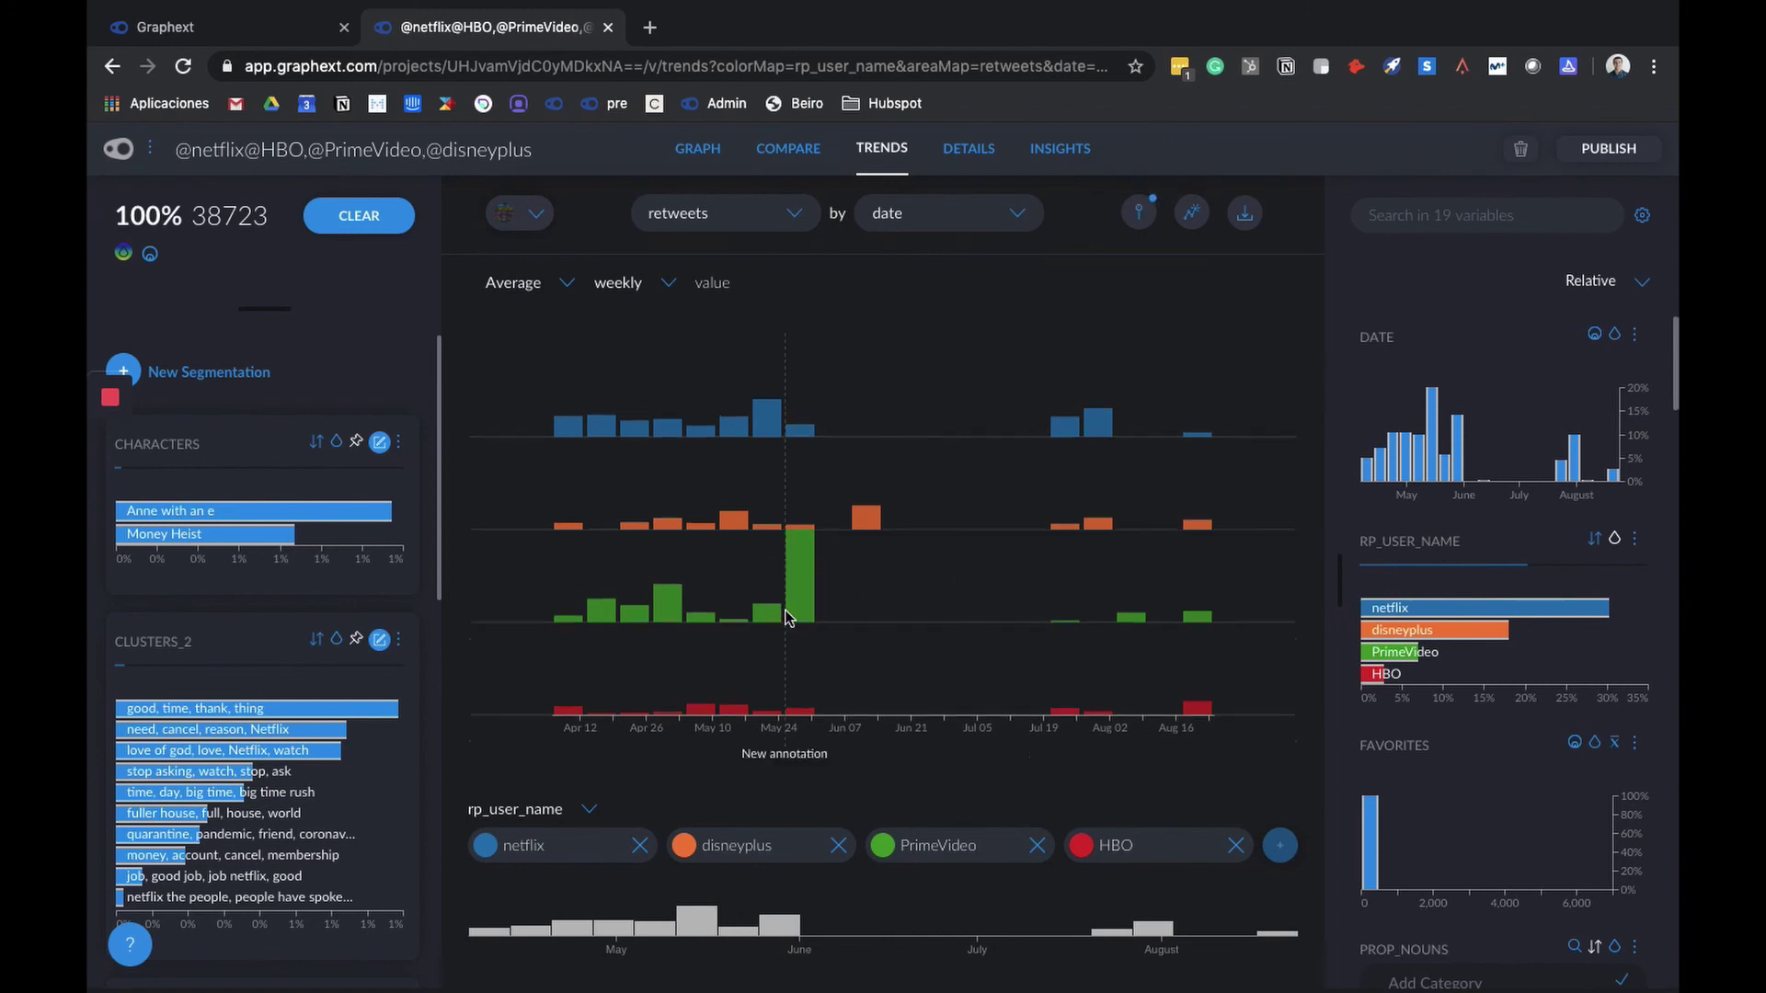
click(791, 756)
text(XXXX)
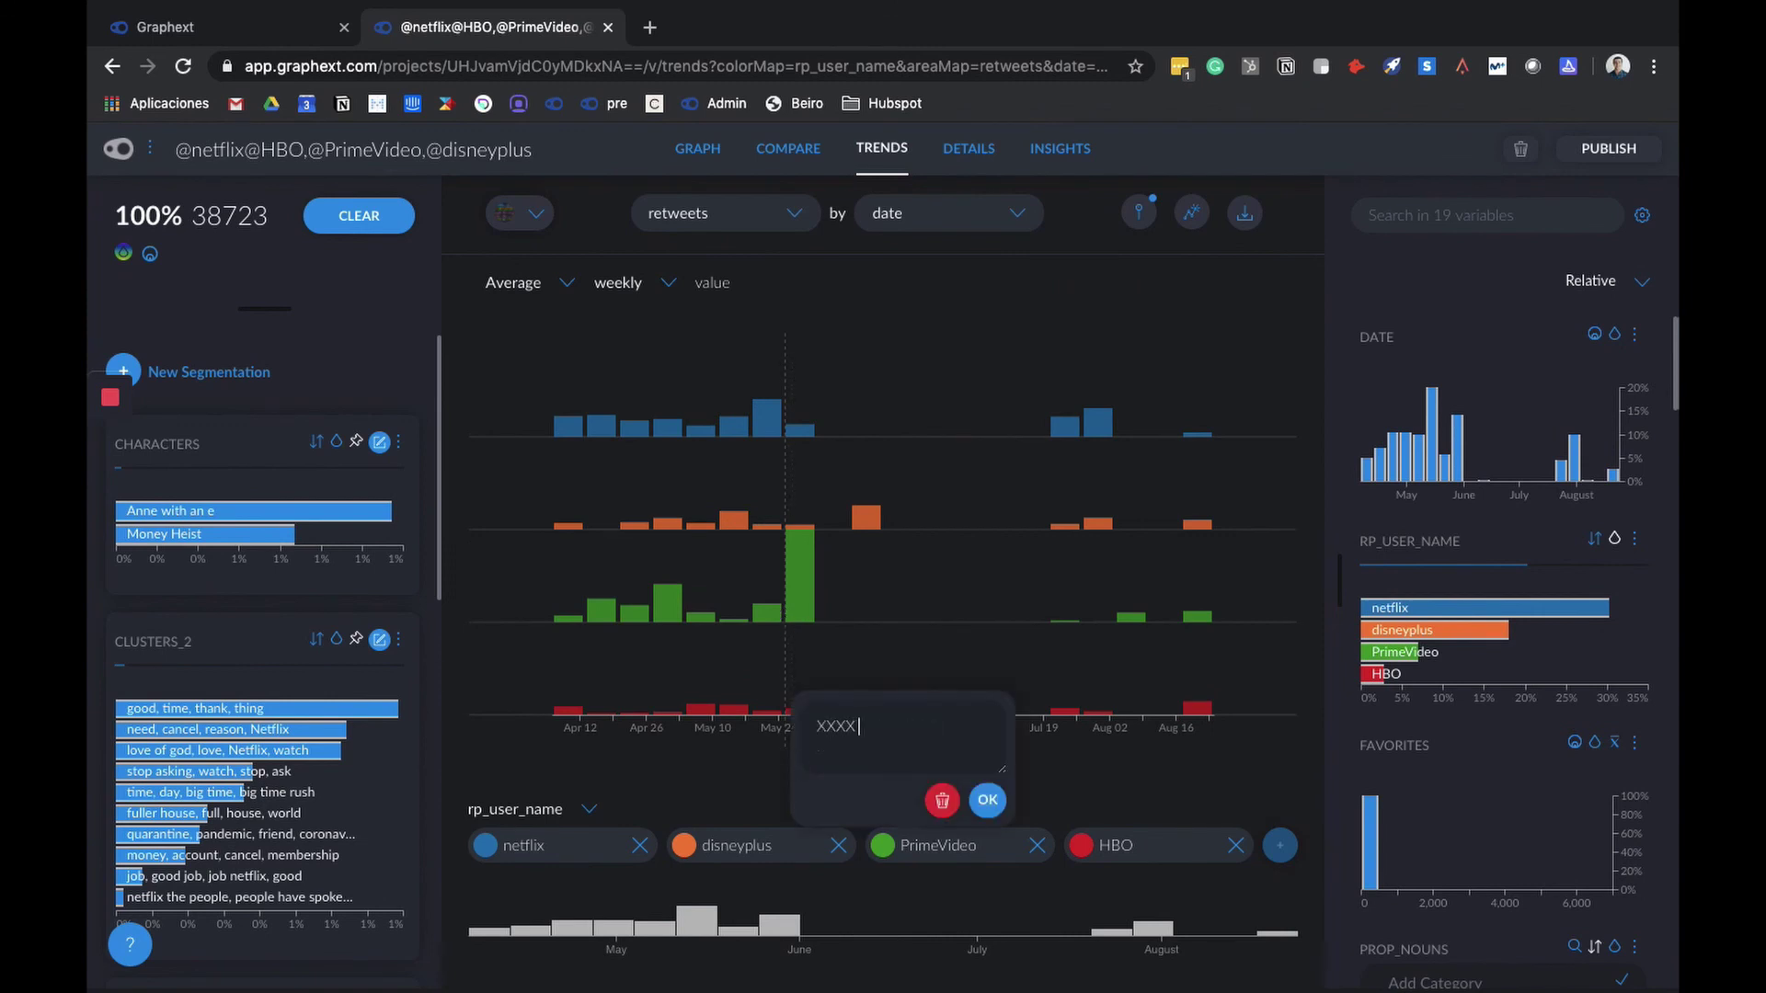
text( series launch)
click(1001, 801)
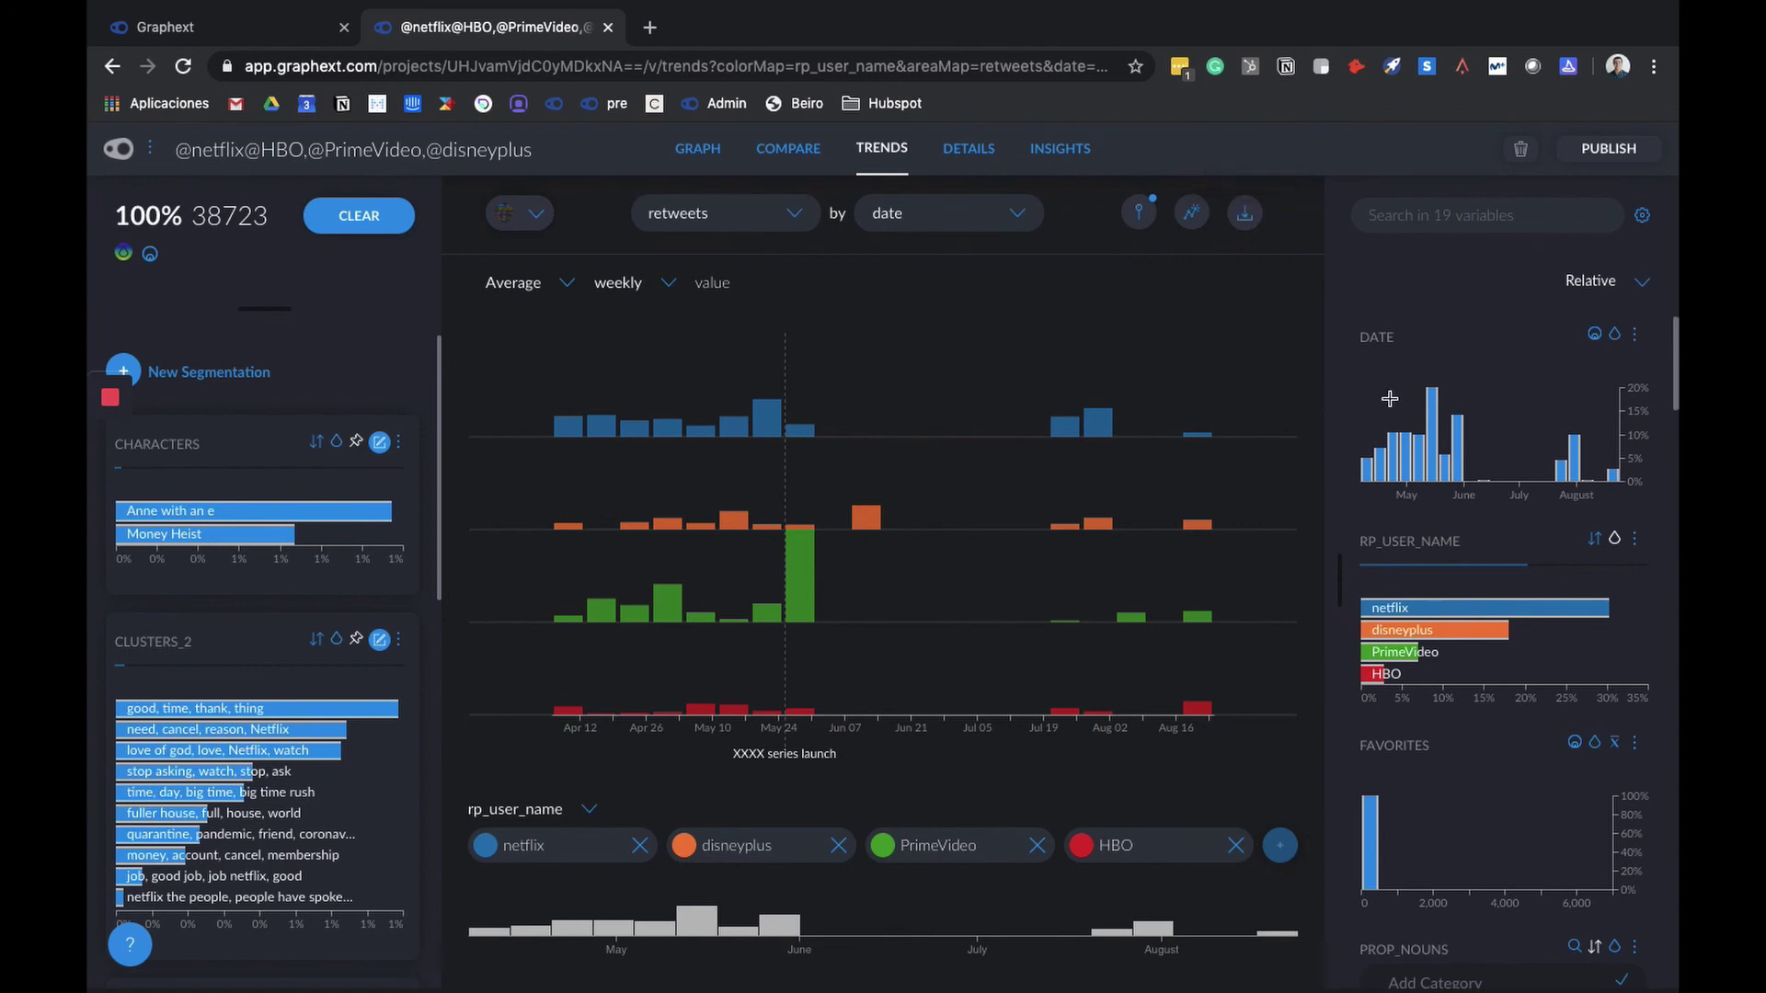
Step: Try the original, reply and quote tweet-type filters, then clear the type filter
scroll(1476, 474, down, 5)
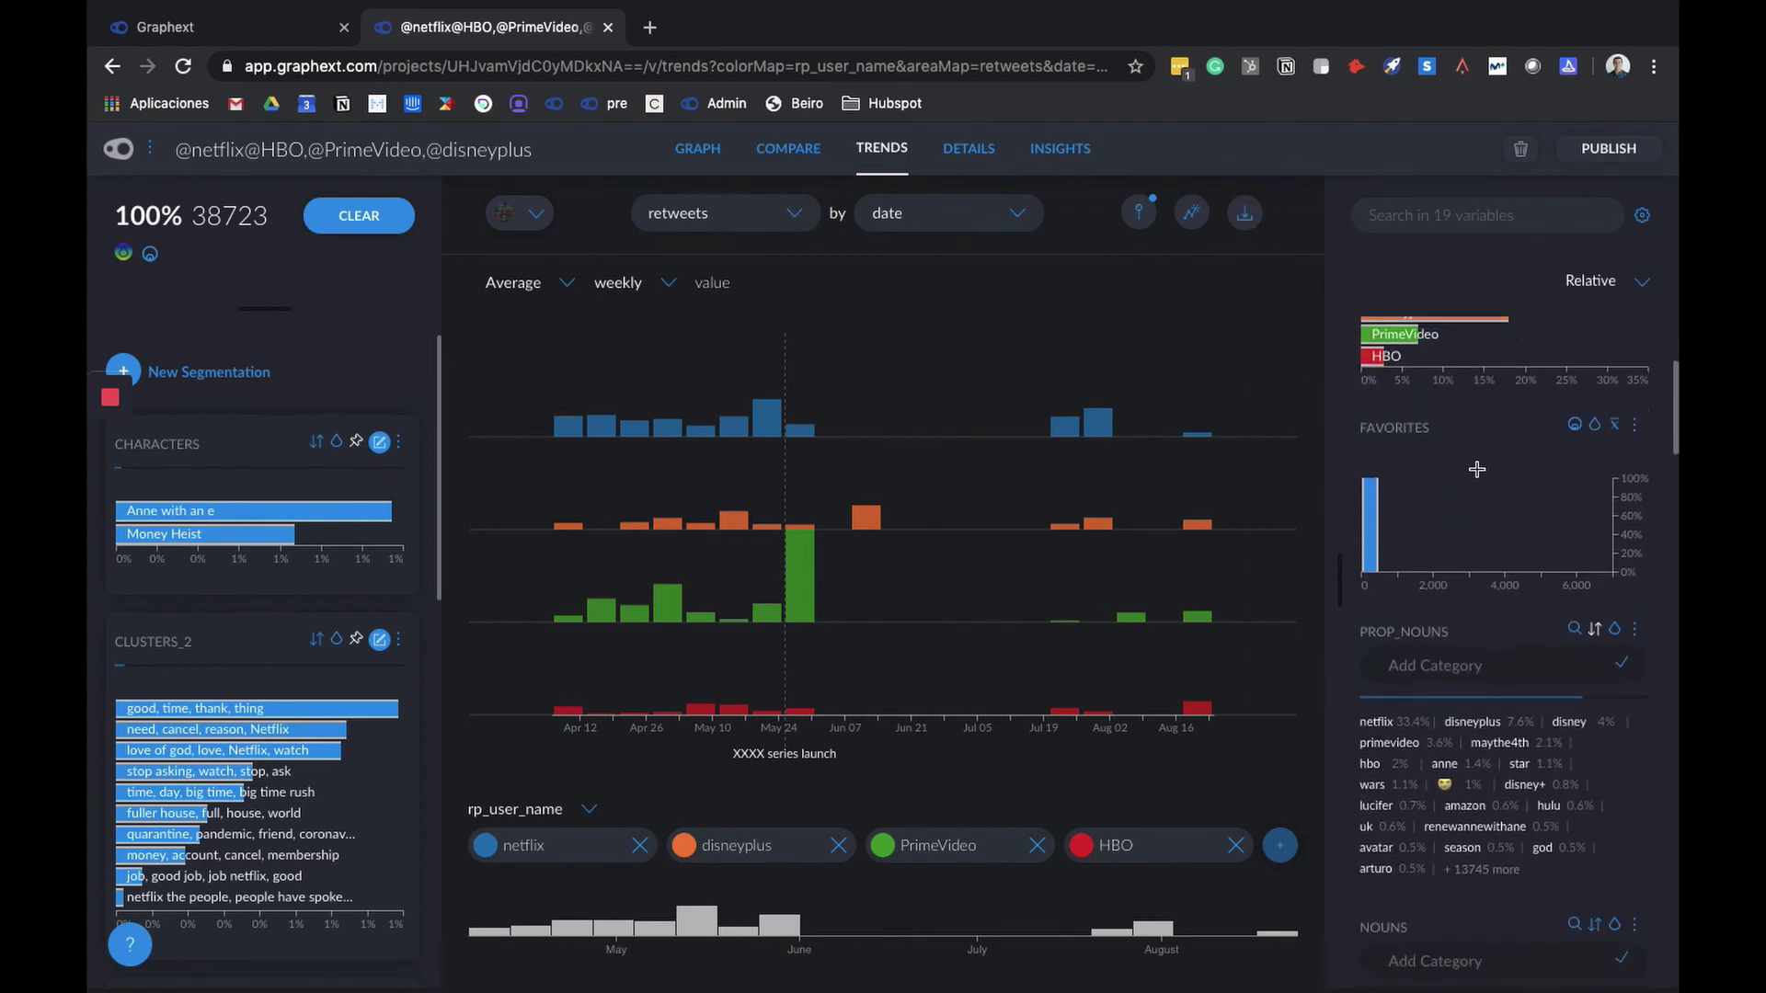
scroll(1476, 469, down, 15)
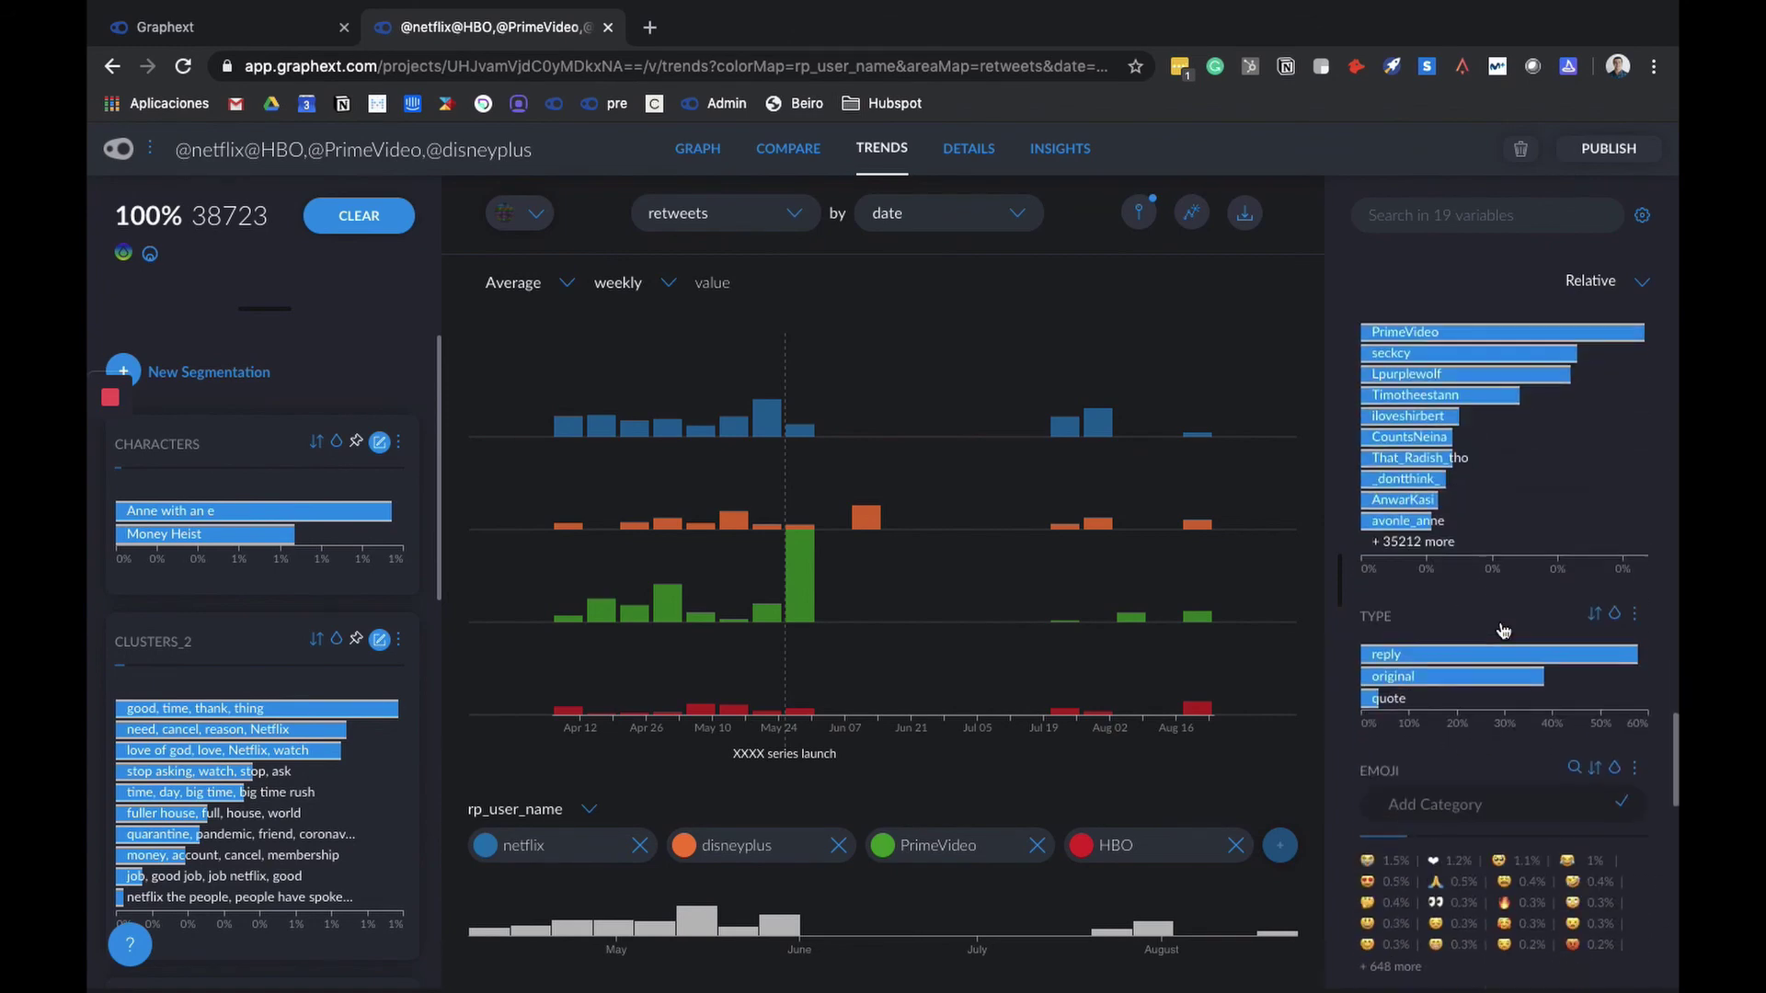
scroll(1502, 631, down, 1)
click(1426, 590)
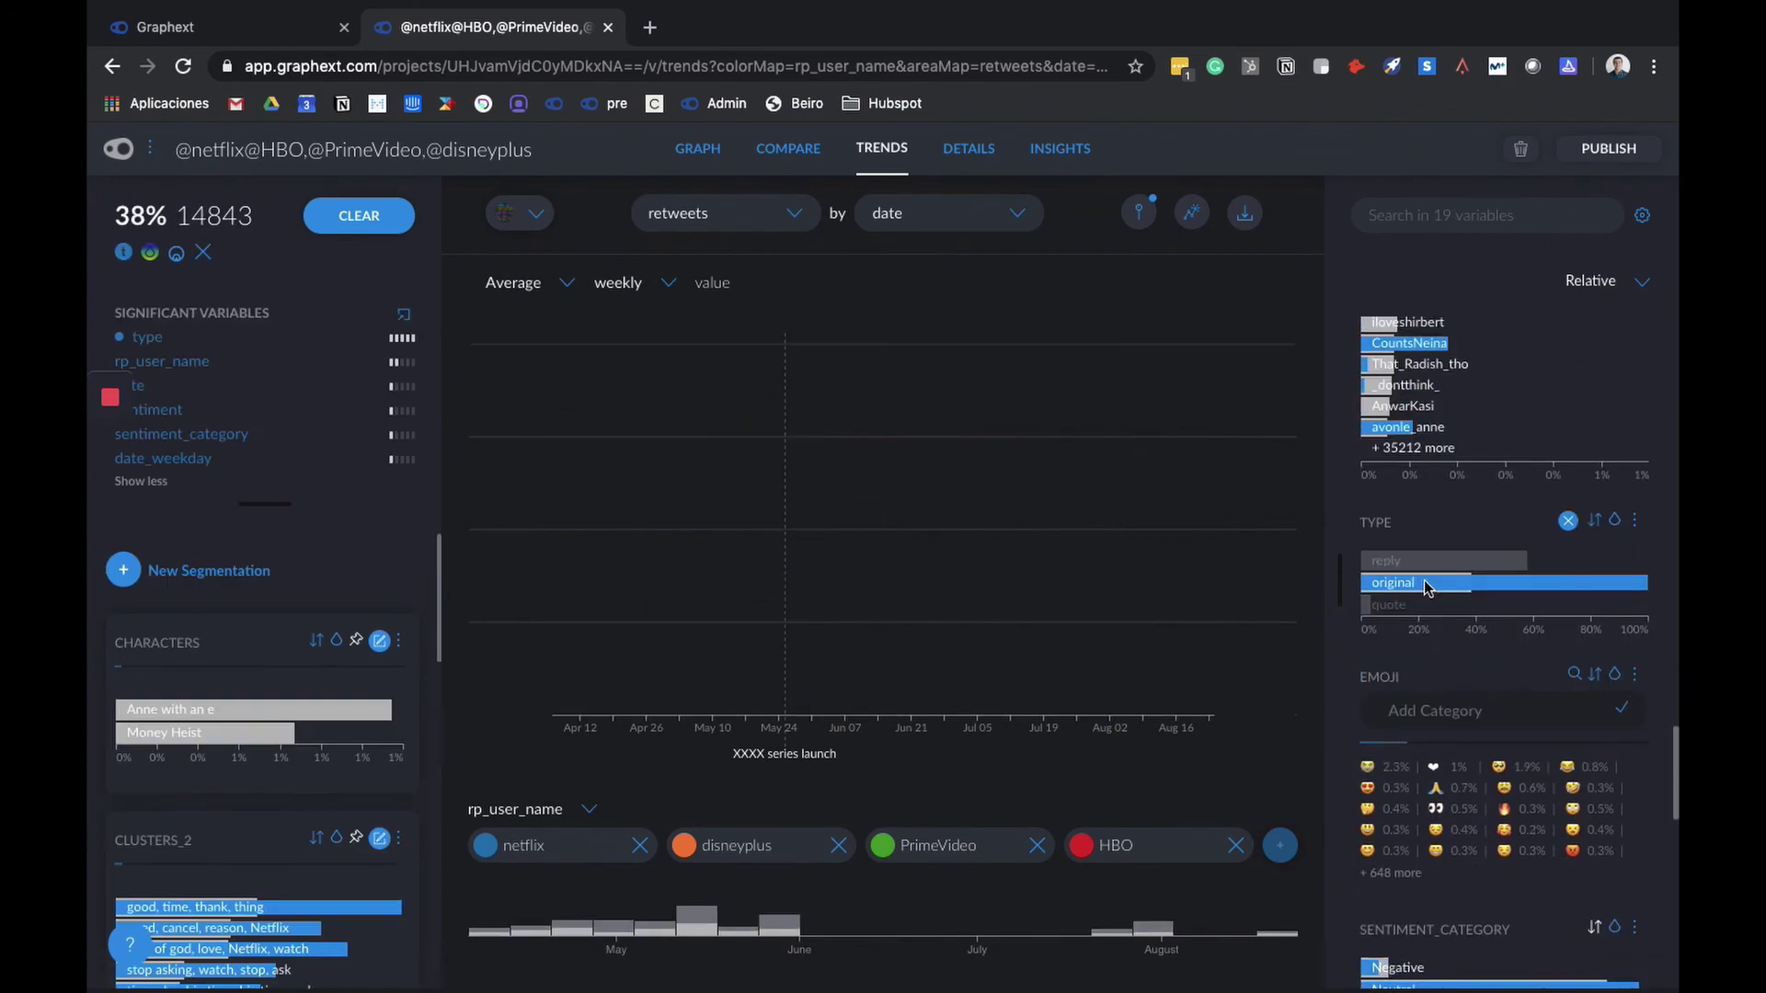
click(1420, 567)
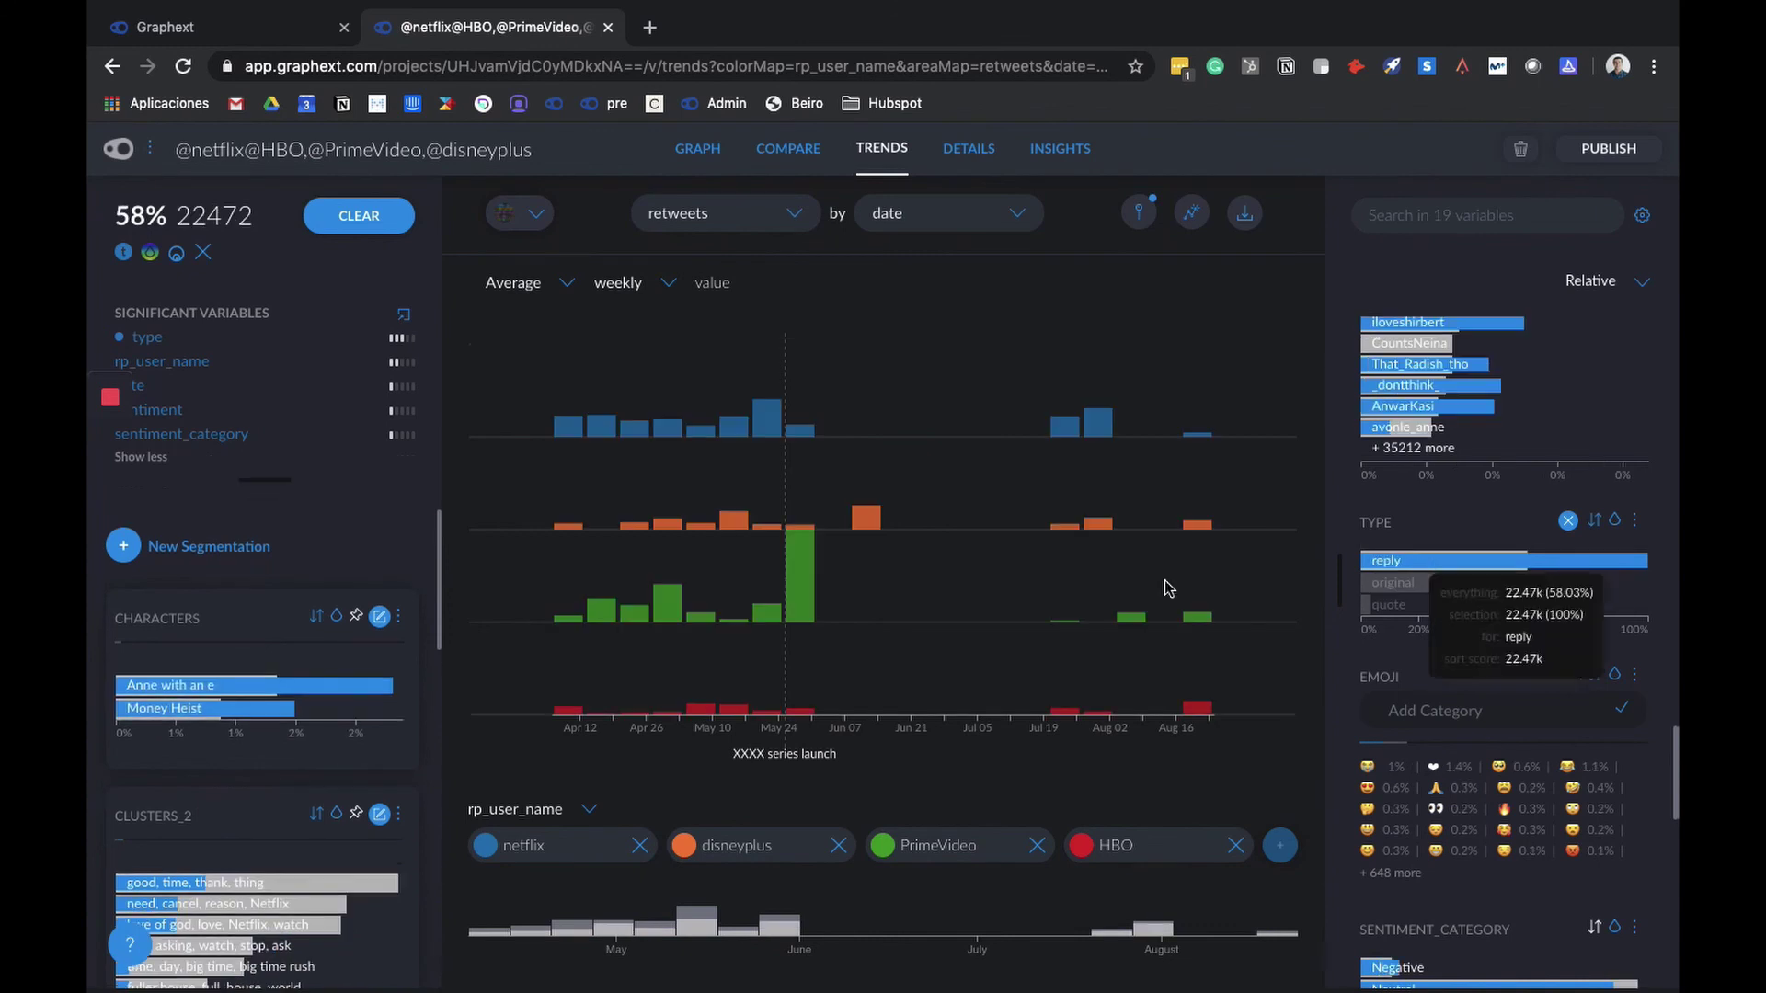
click(1396, 607)
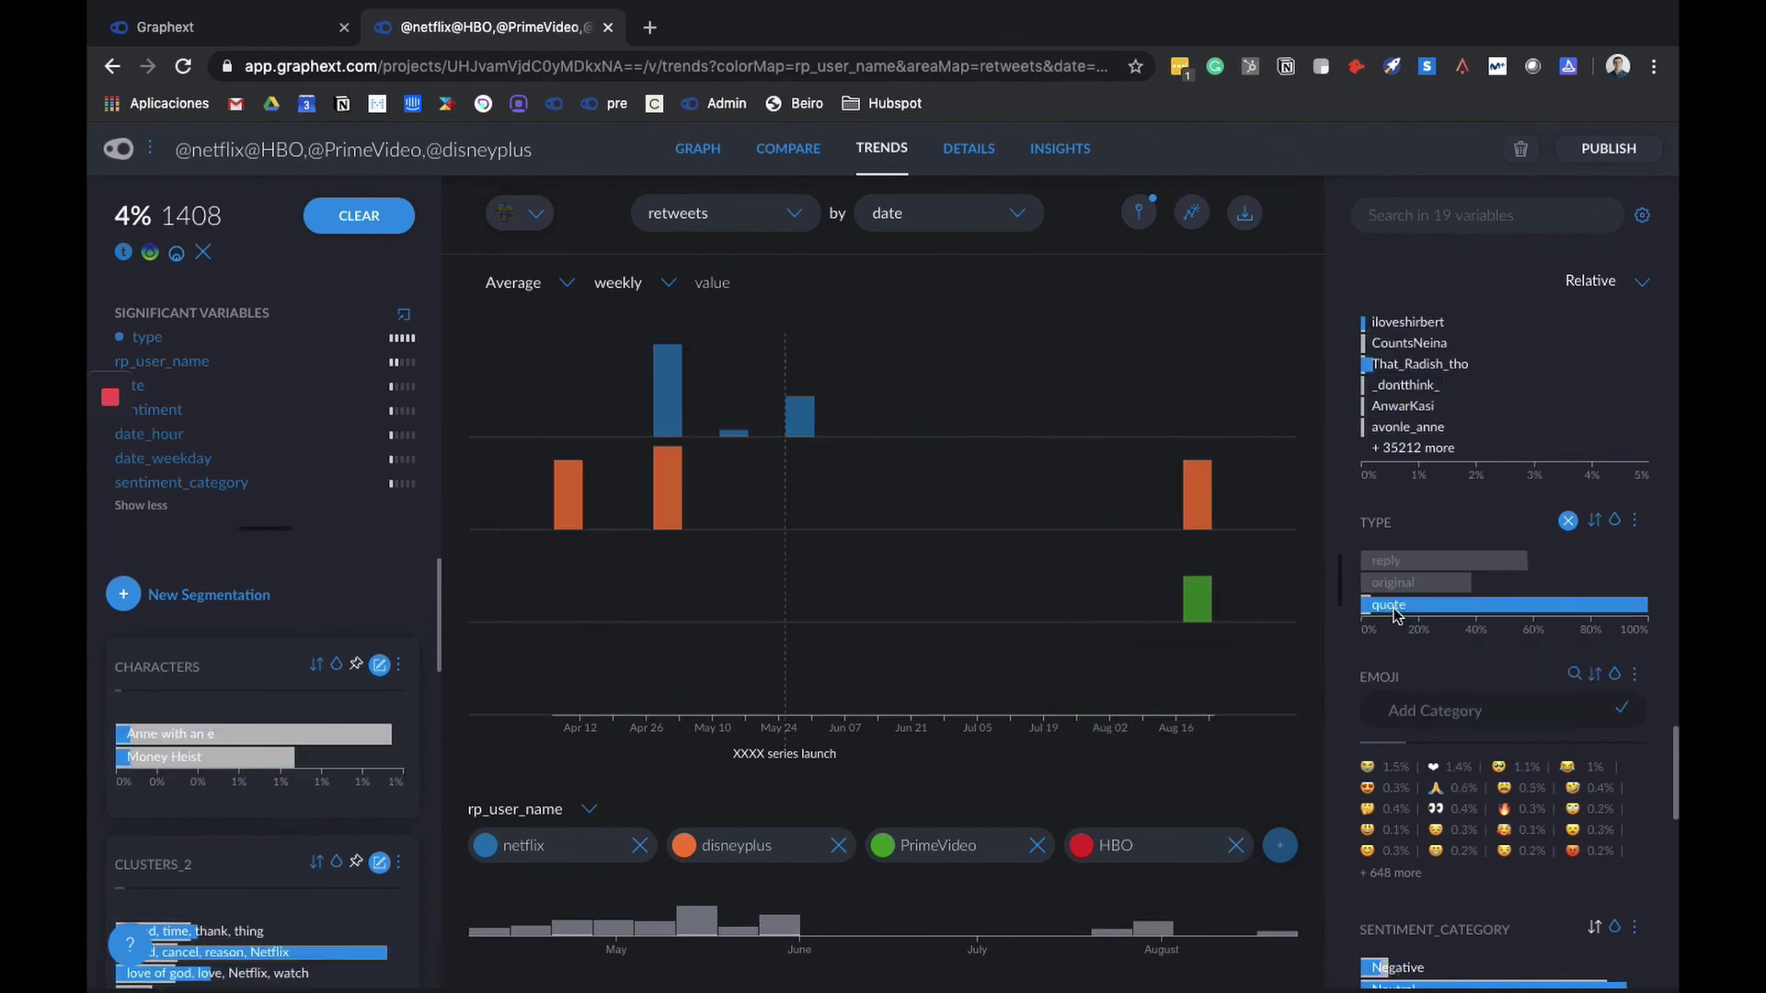
click(1568, 522)
Step: Filter the trends to Positive sentiment tweets (4,948, 13%)
scroll(1380, 534, down, 5)
mouse_move(1378, 521)
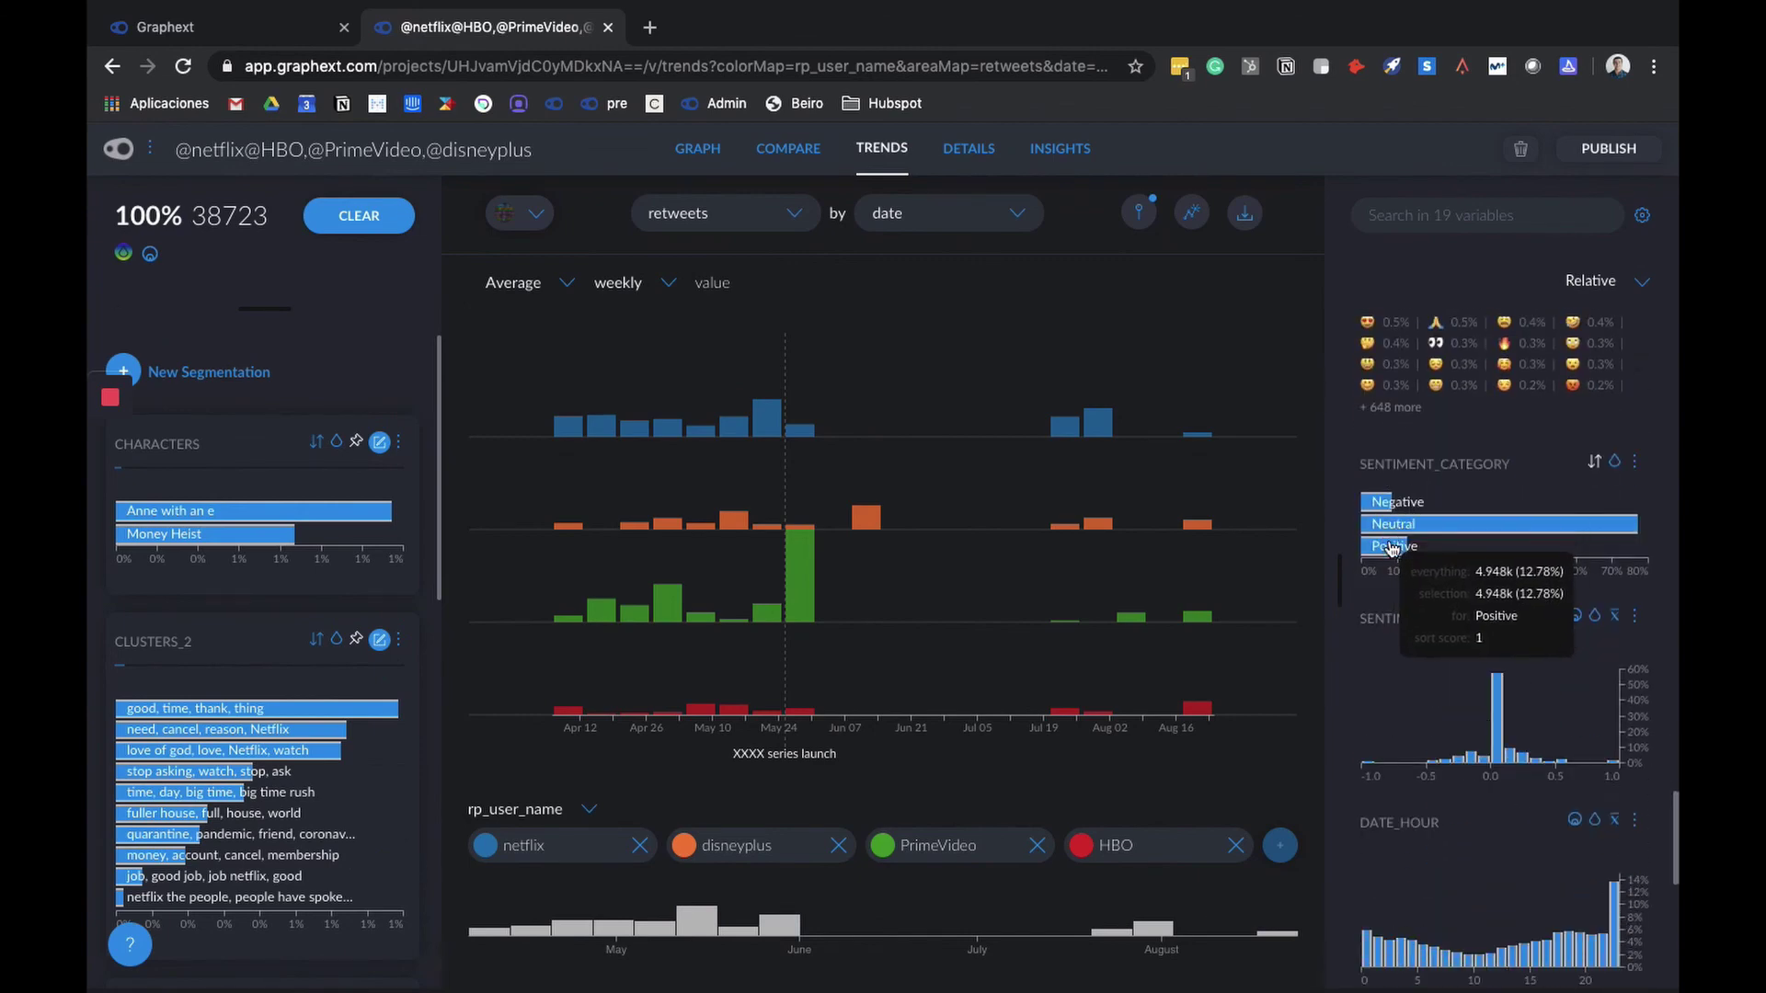
click(1391, 548)
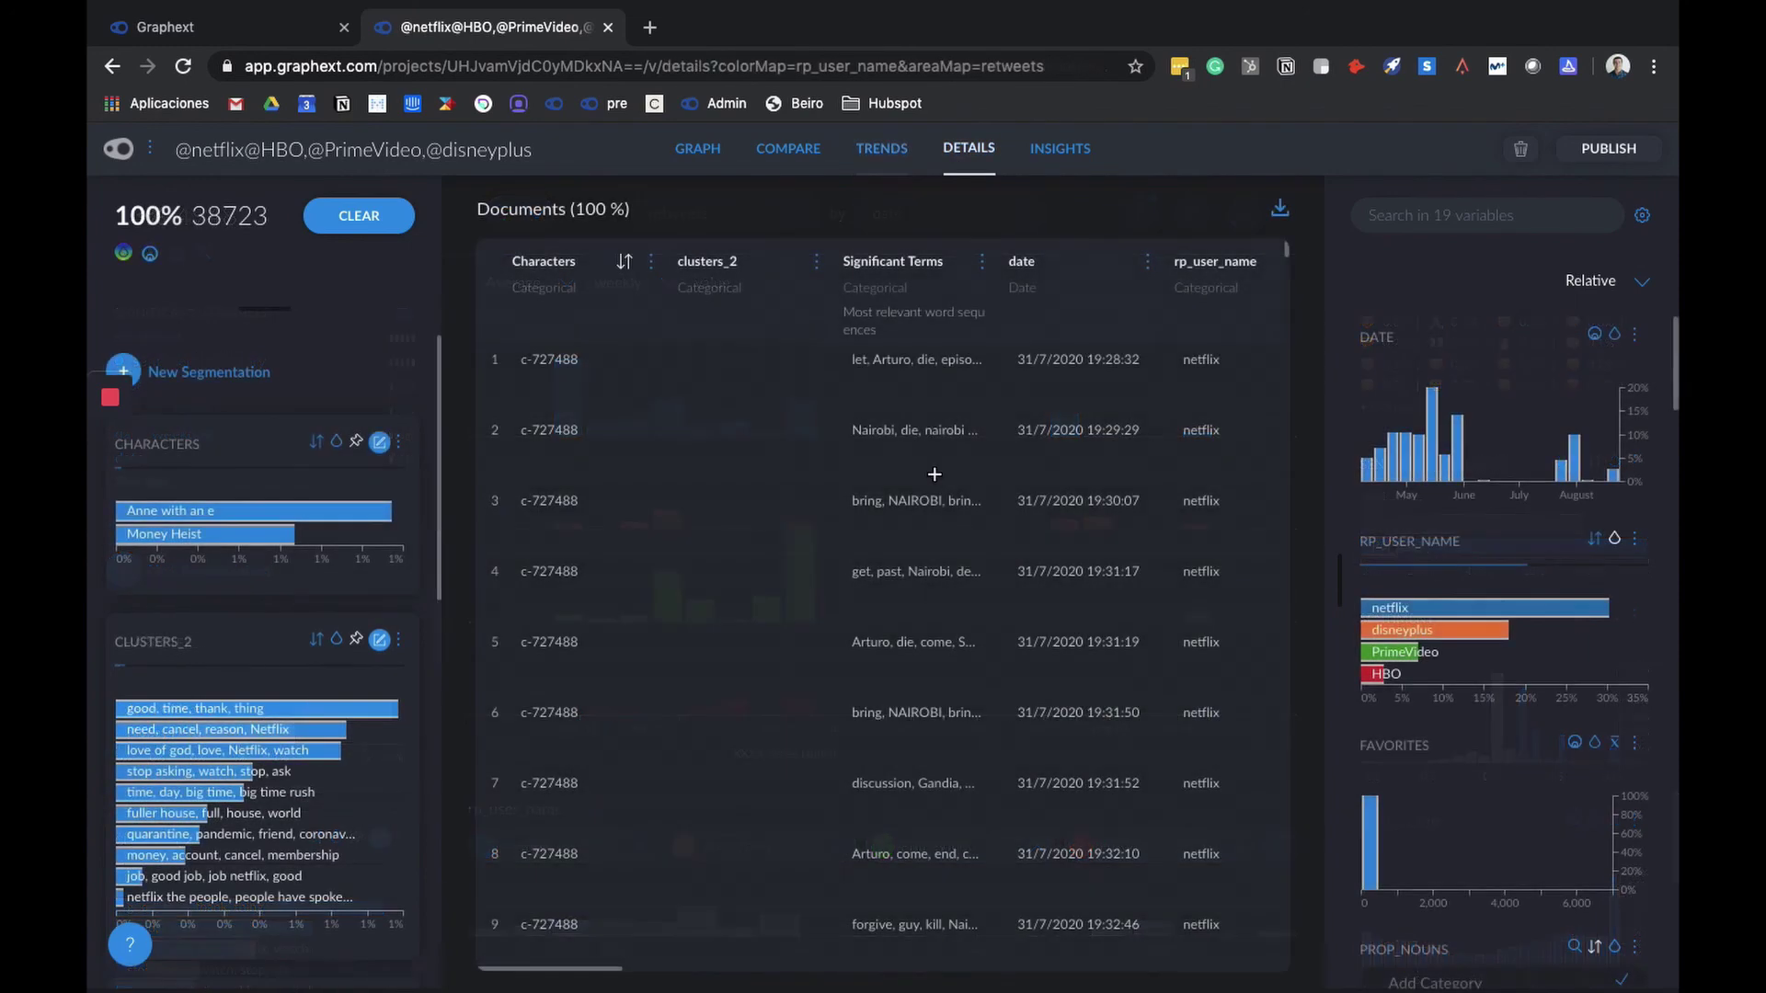
Step: Scroll through the Details table columns and check the 38,723-row tweets dataset in the workspace tab
scroll(934, 473, right, 3)
scroll(934, 473, right, 4)
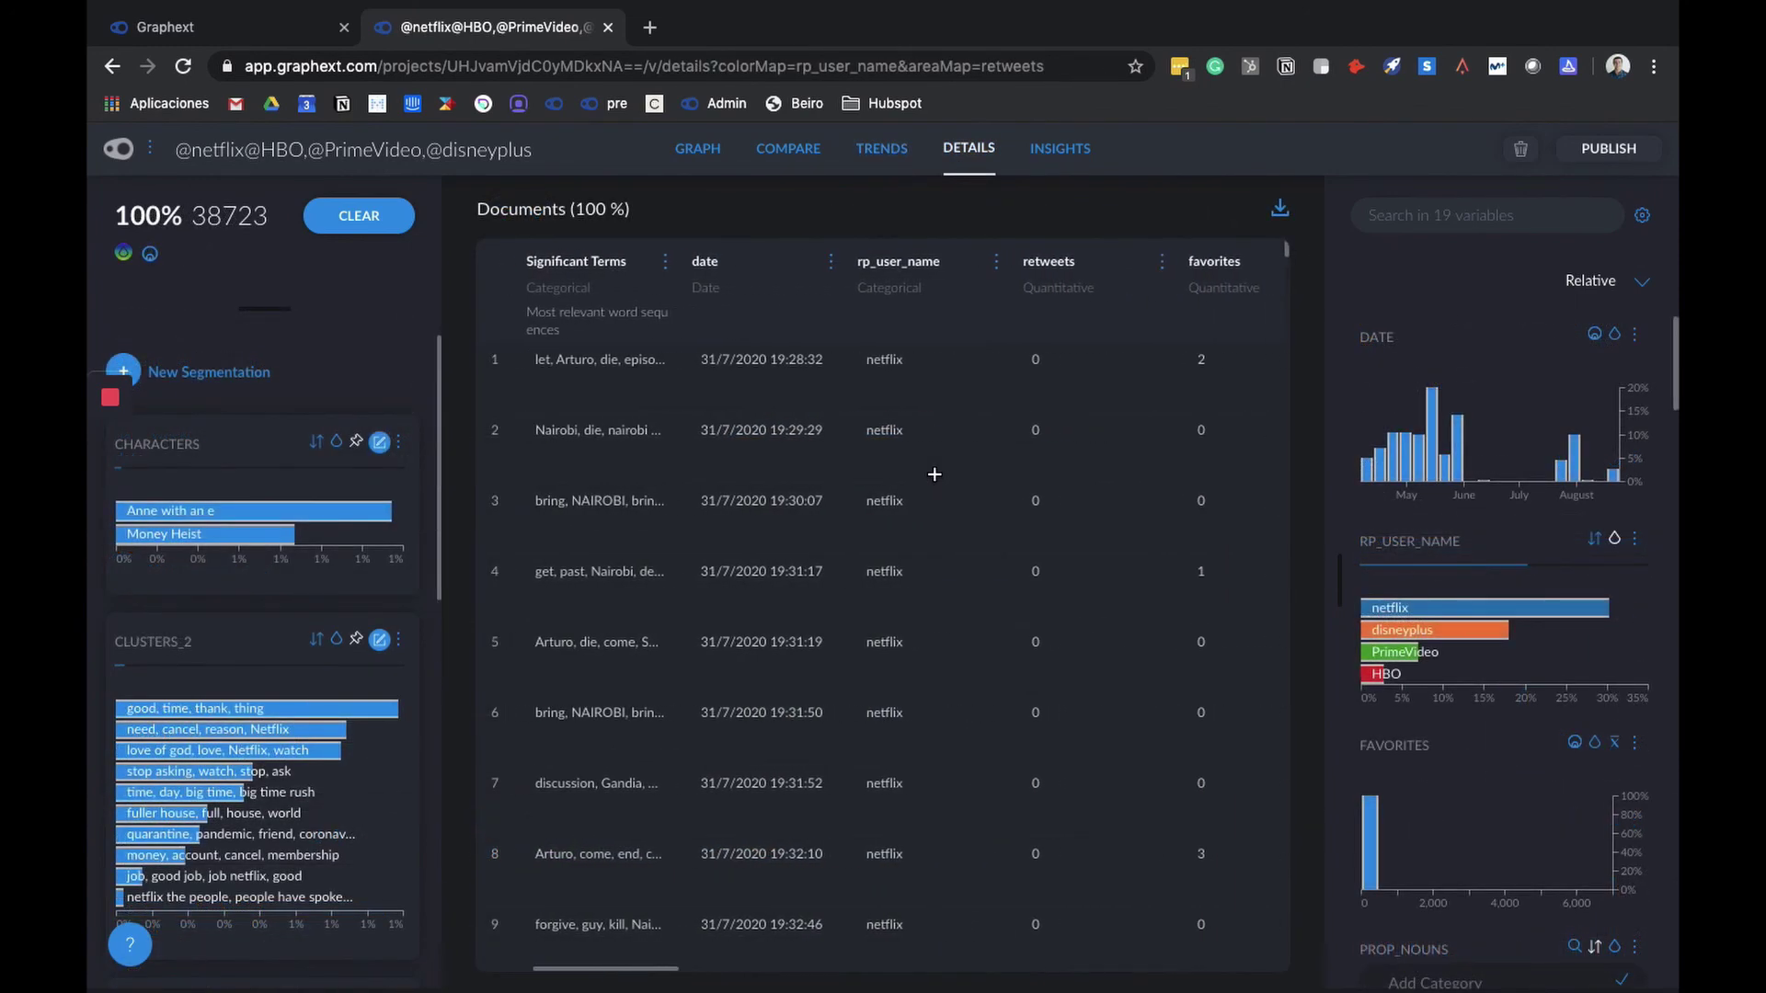
scroll(934, 474, right, 4)
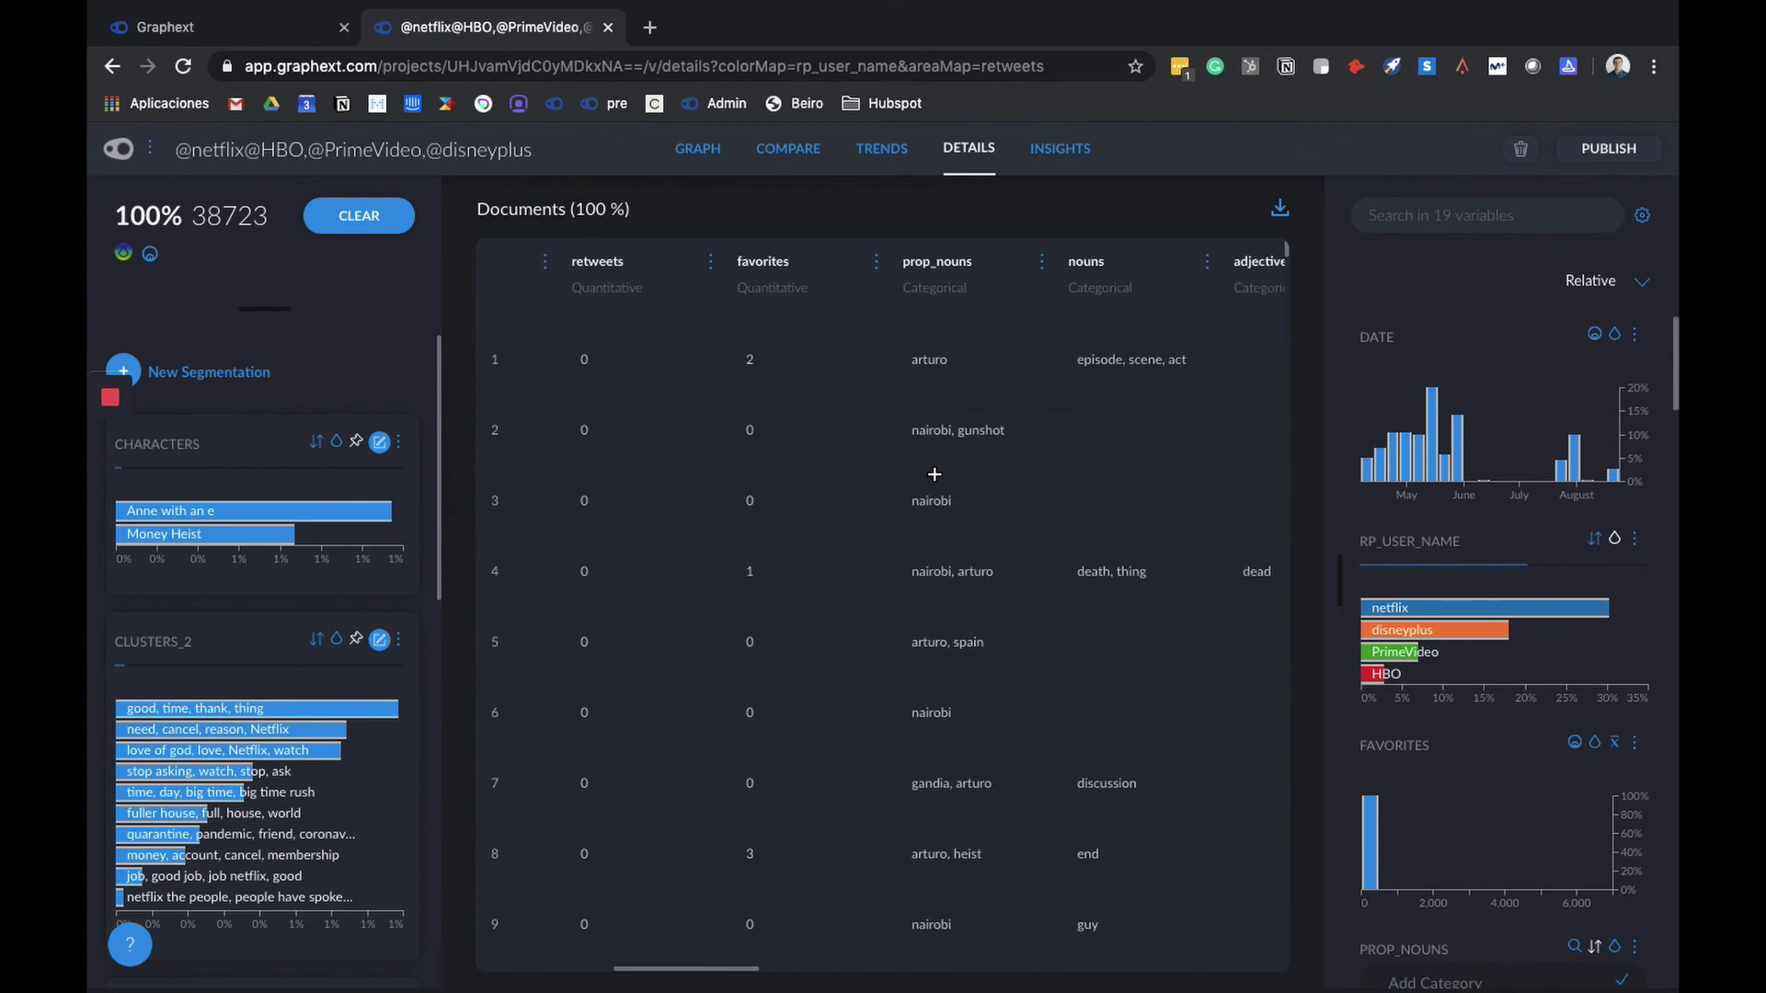
click(243, 27)
click(834, 150)
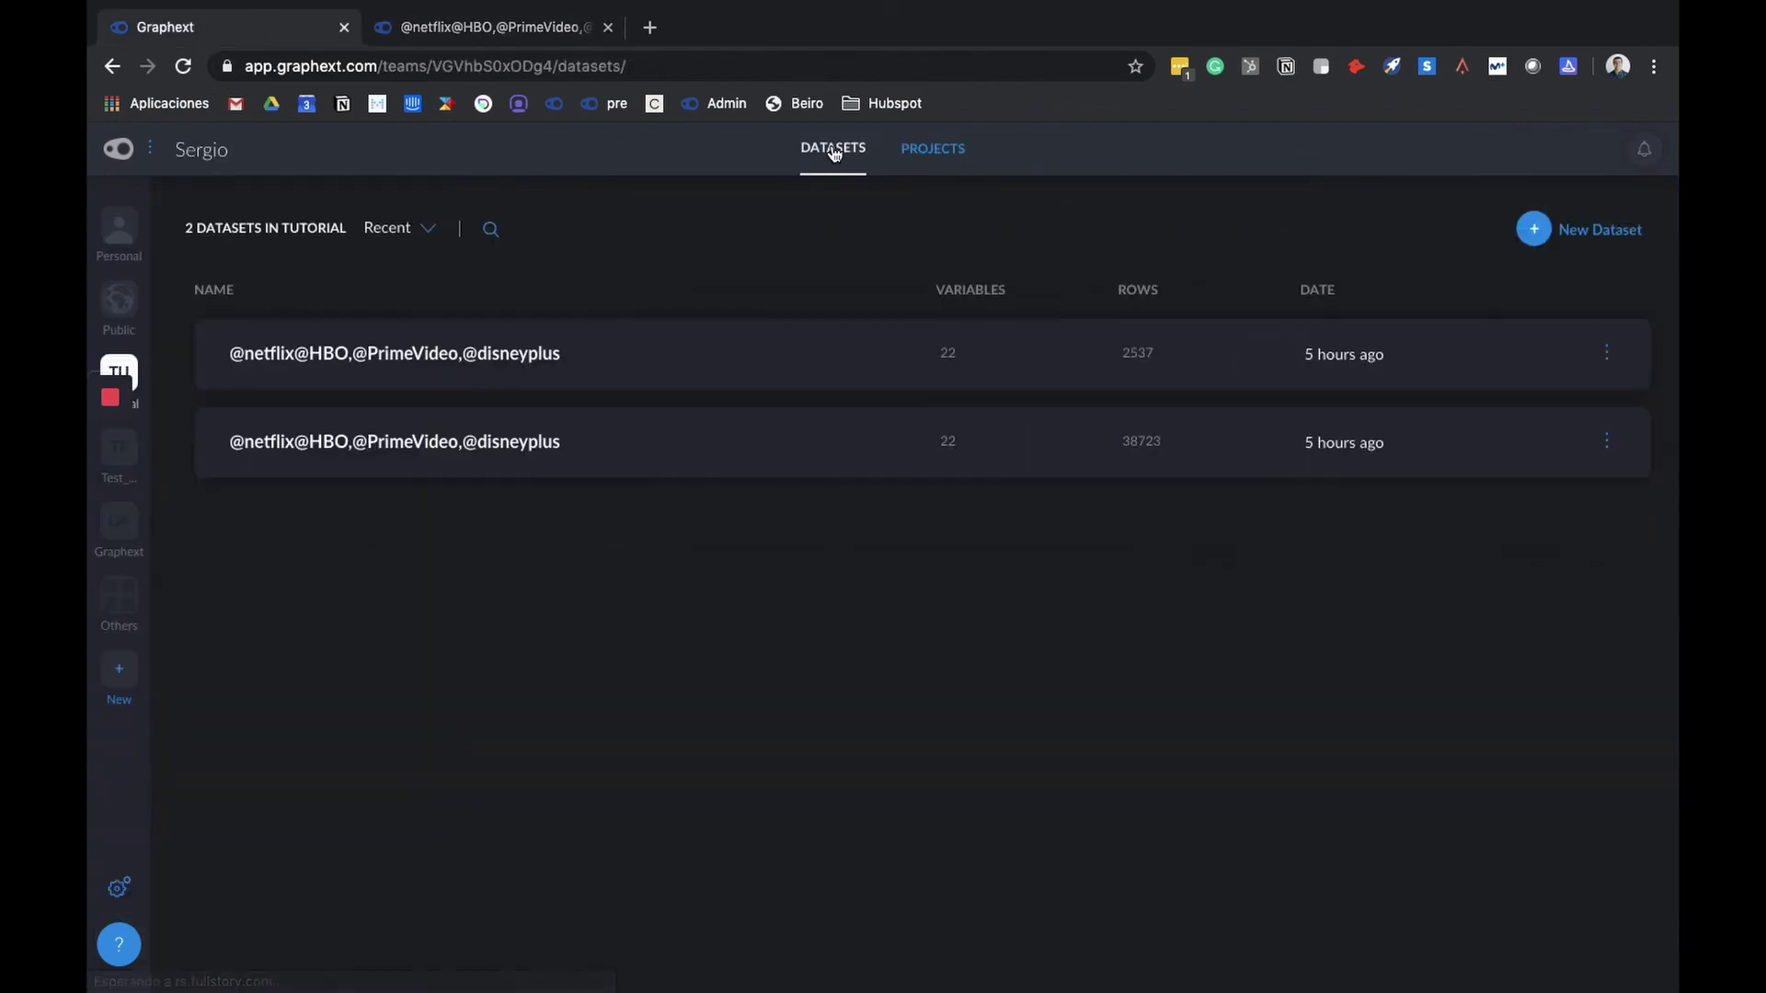
click(749, 434)
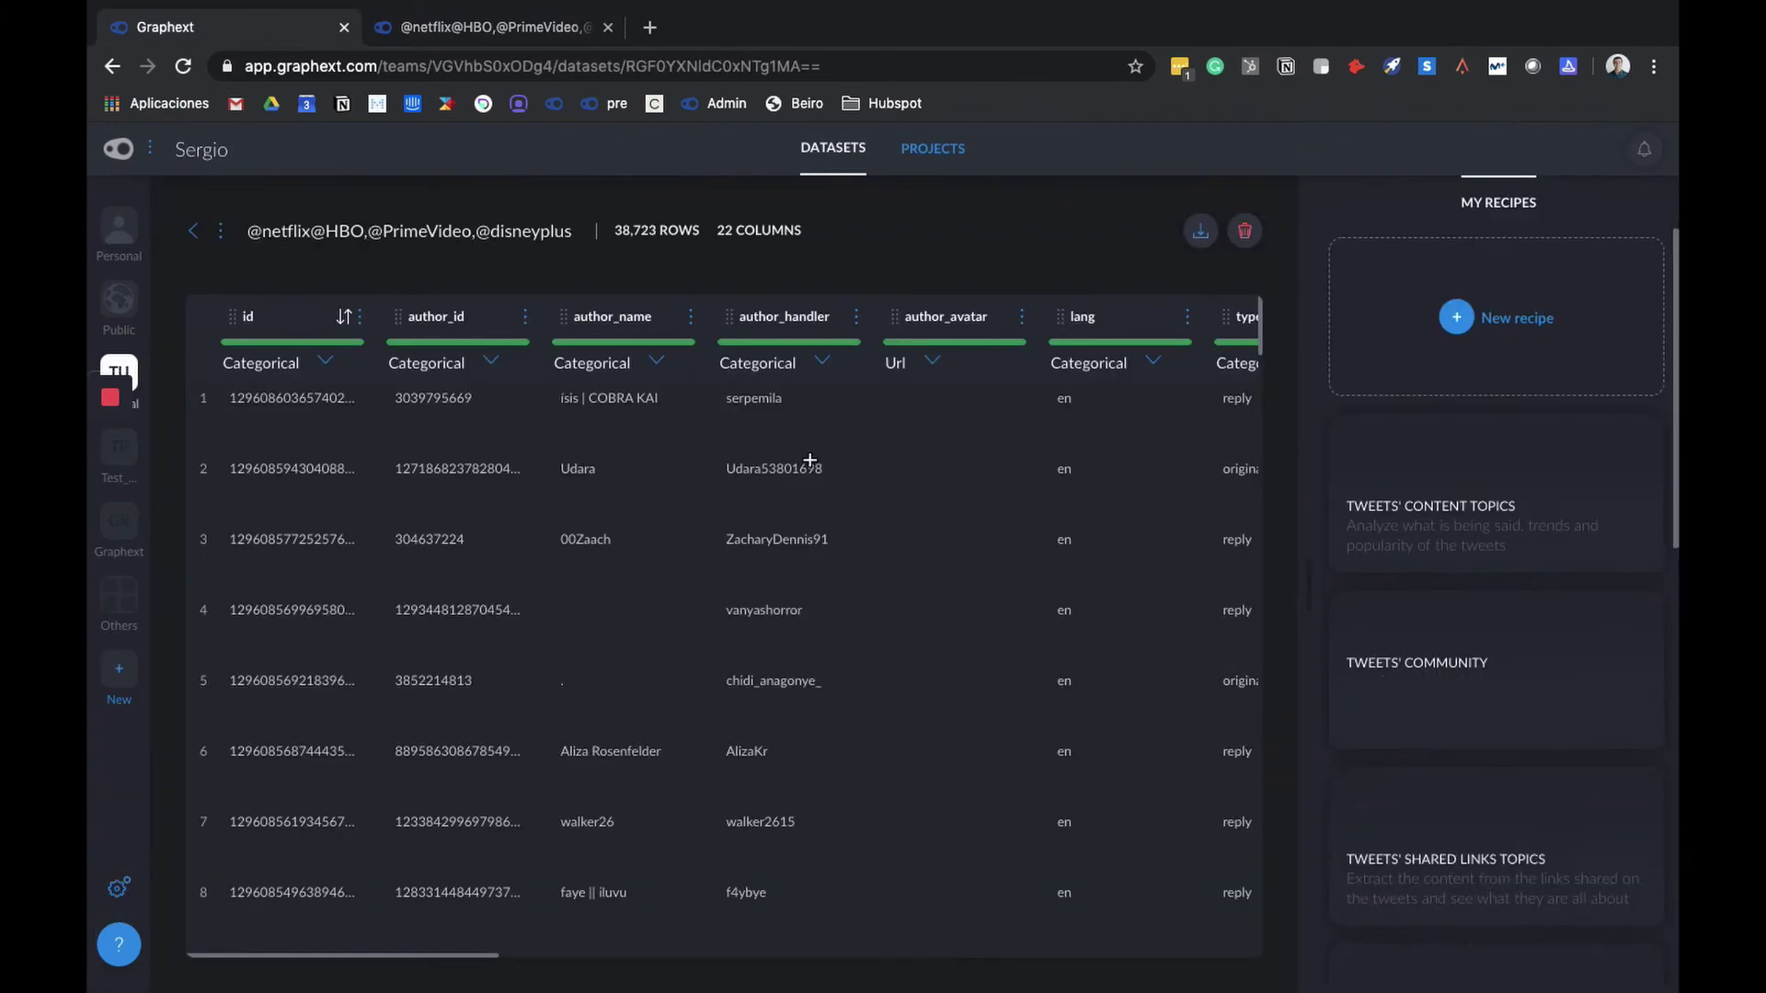
click(533, 30)
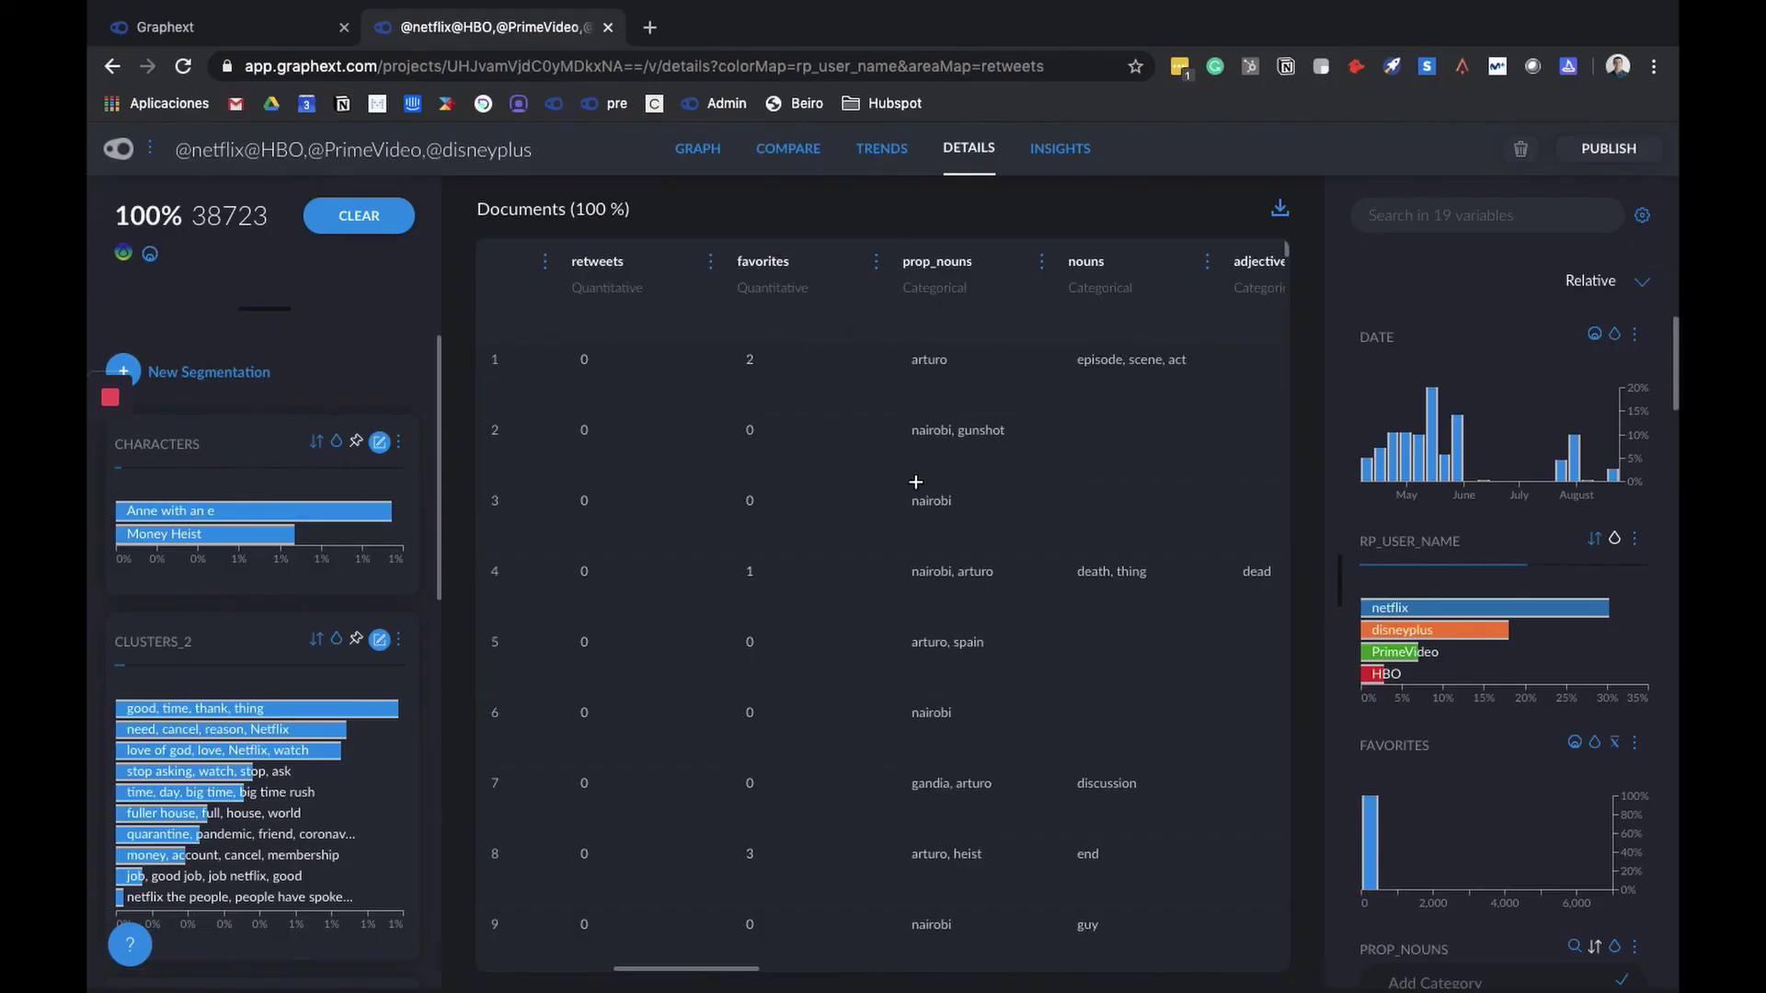
scroll(940, 505, left, 10)
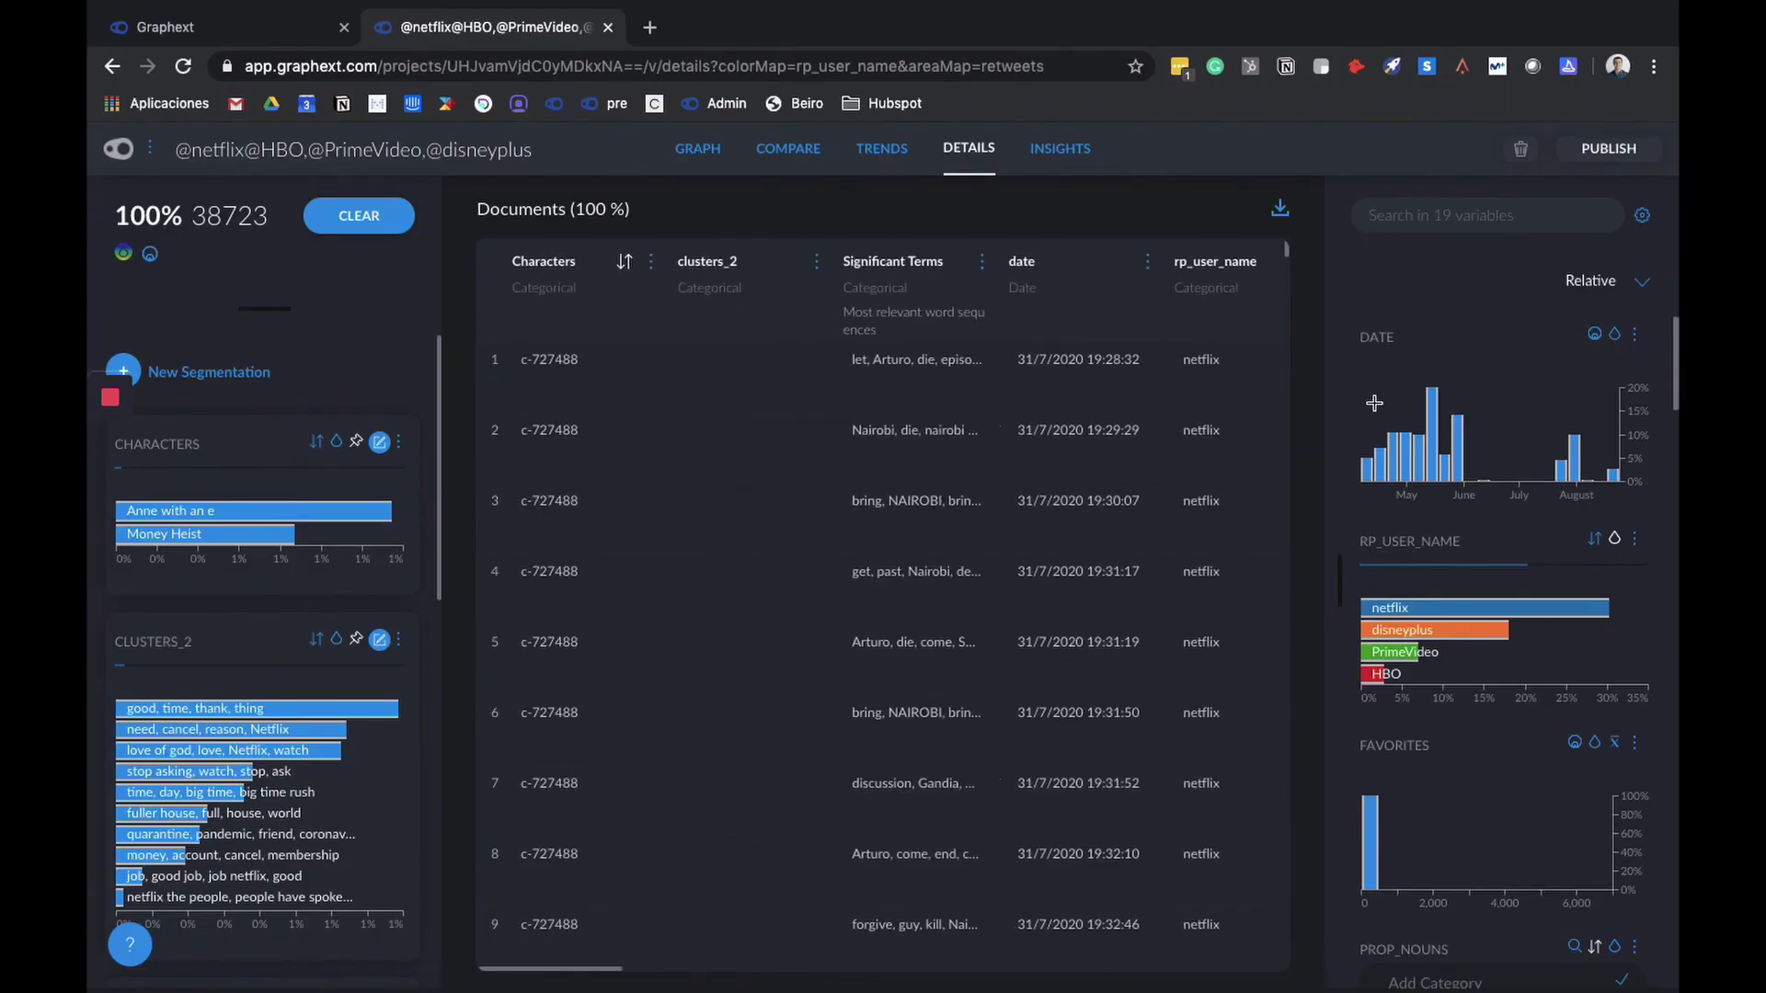
mouse_move(1452, 431)
Step: Narrow the tweets to a summer date range and at least 490 favorites, leaving 13 tweets
drag(1517, 429, 1583, 427)
scroll(1537, 607, down, 4)
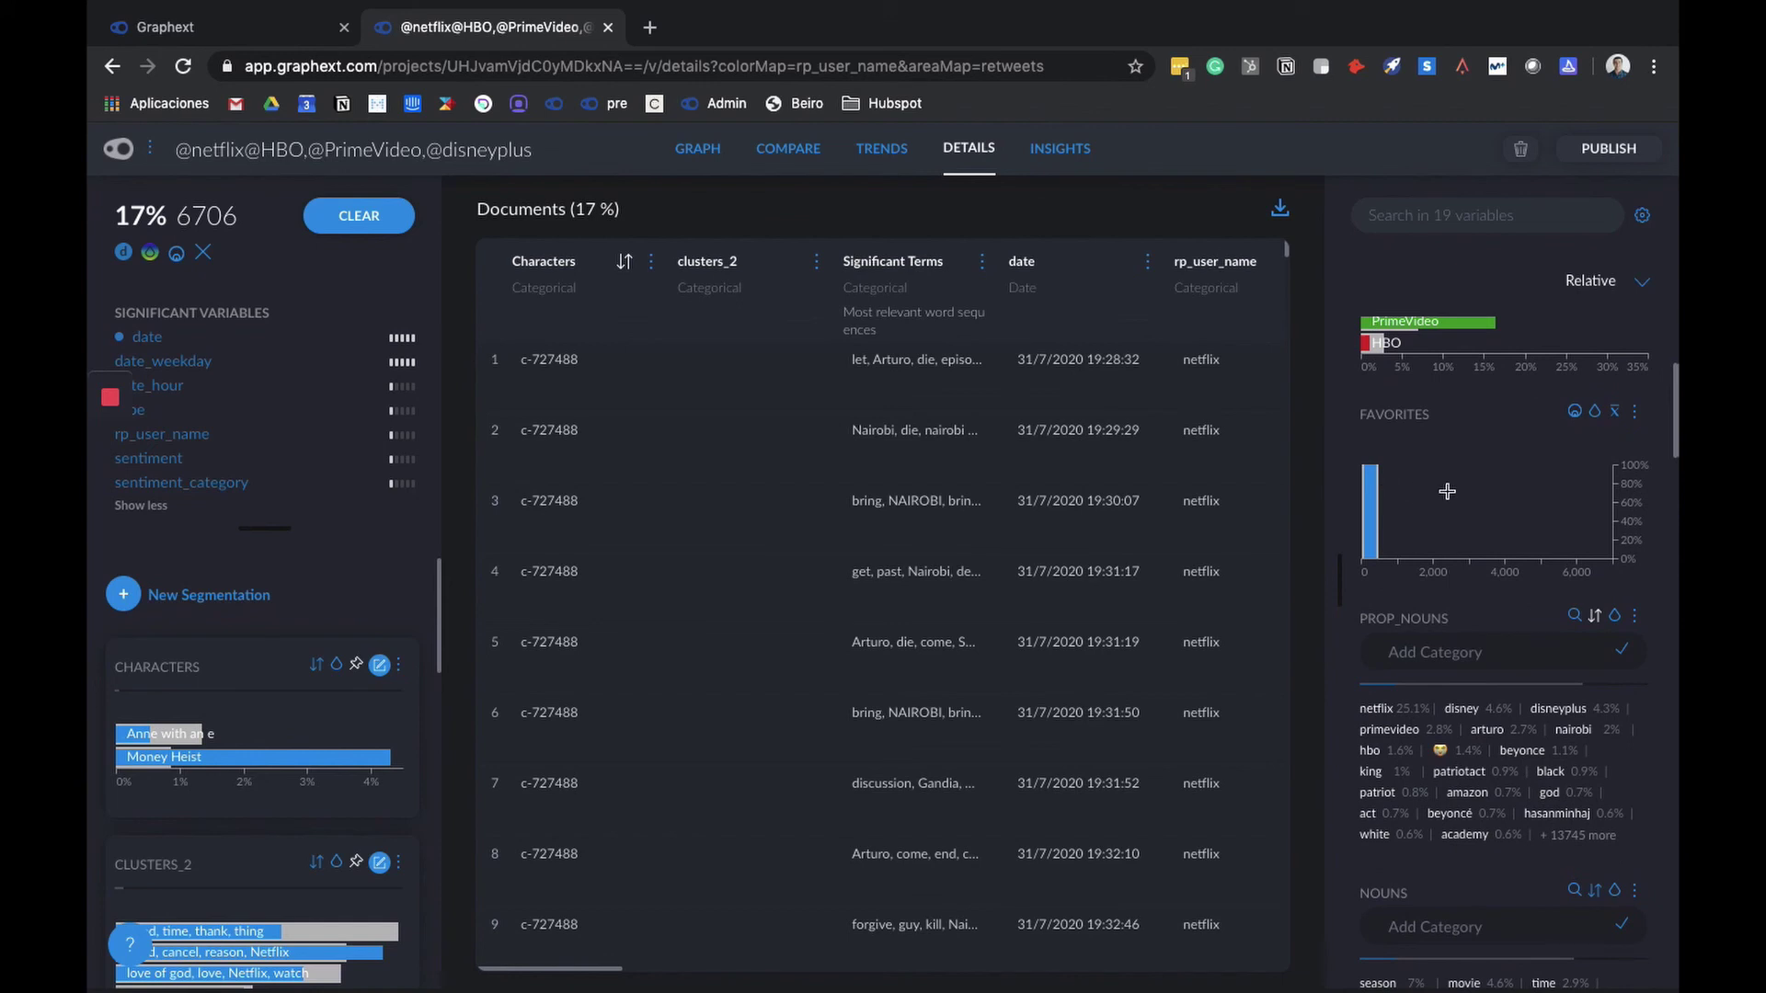
drag(1383, 497, 1619, 498)
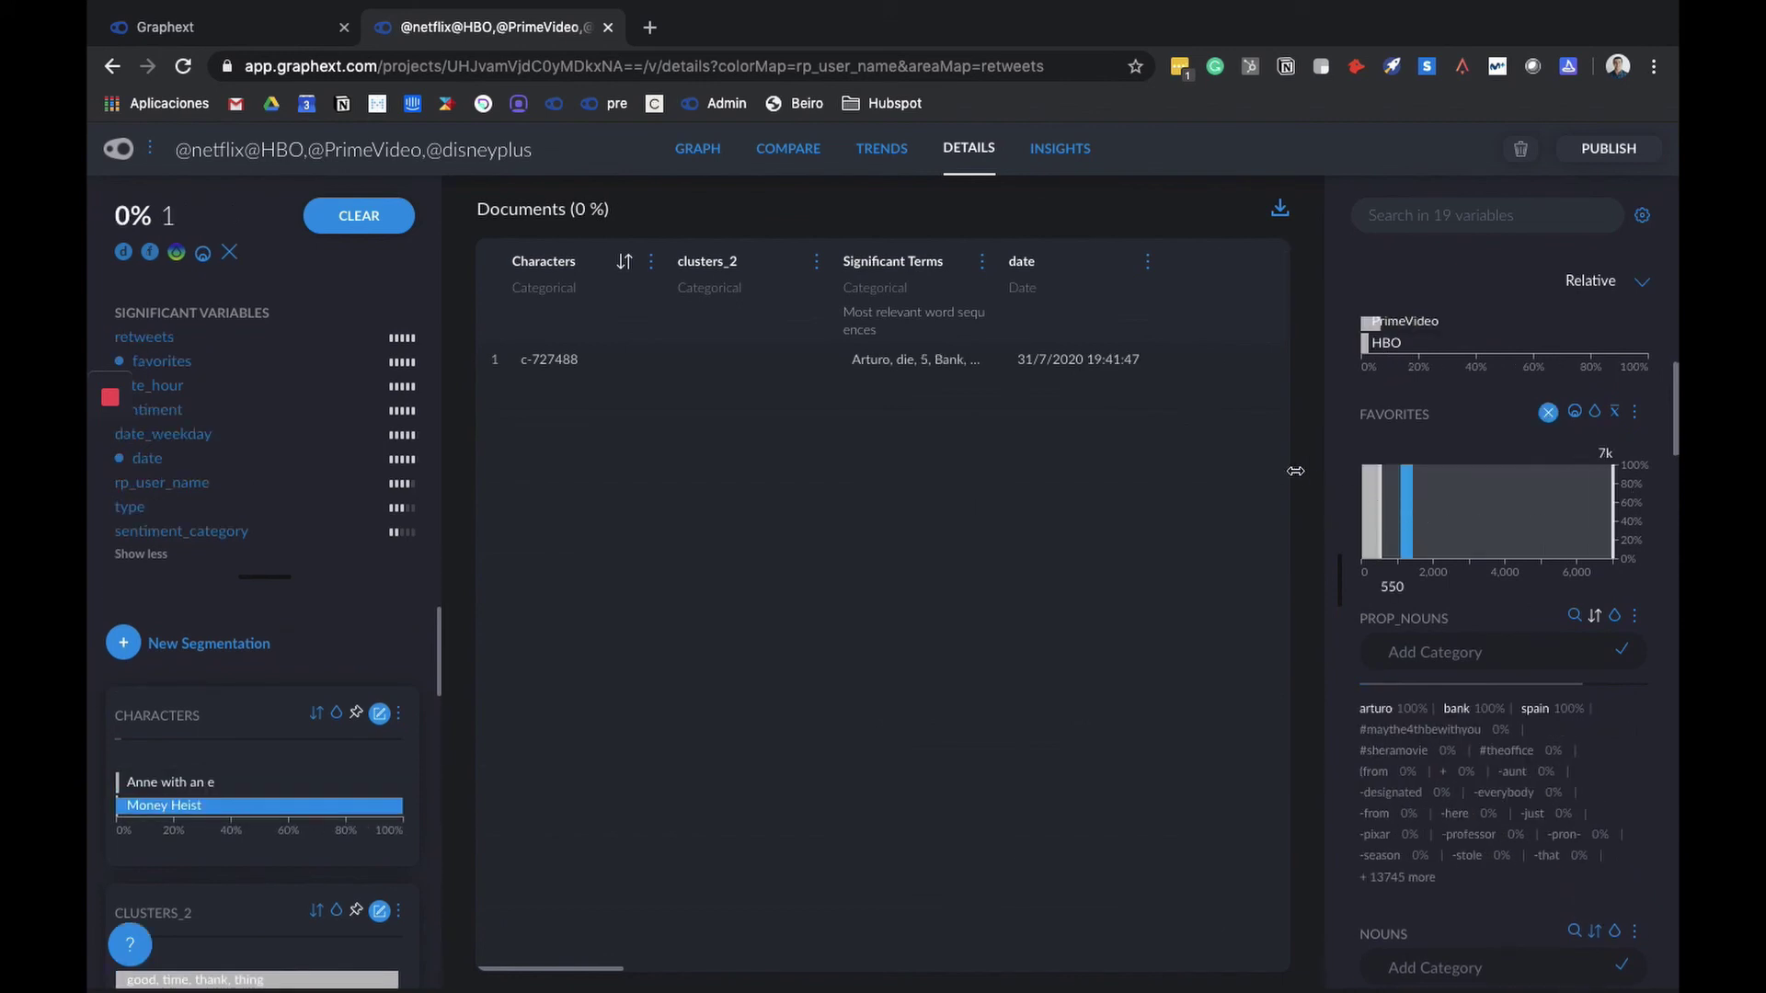
drag(1381, 526, 1367, 520)
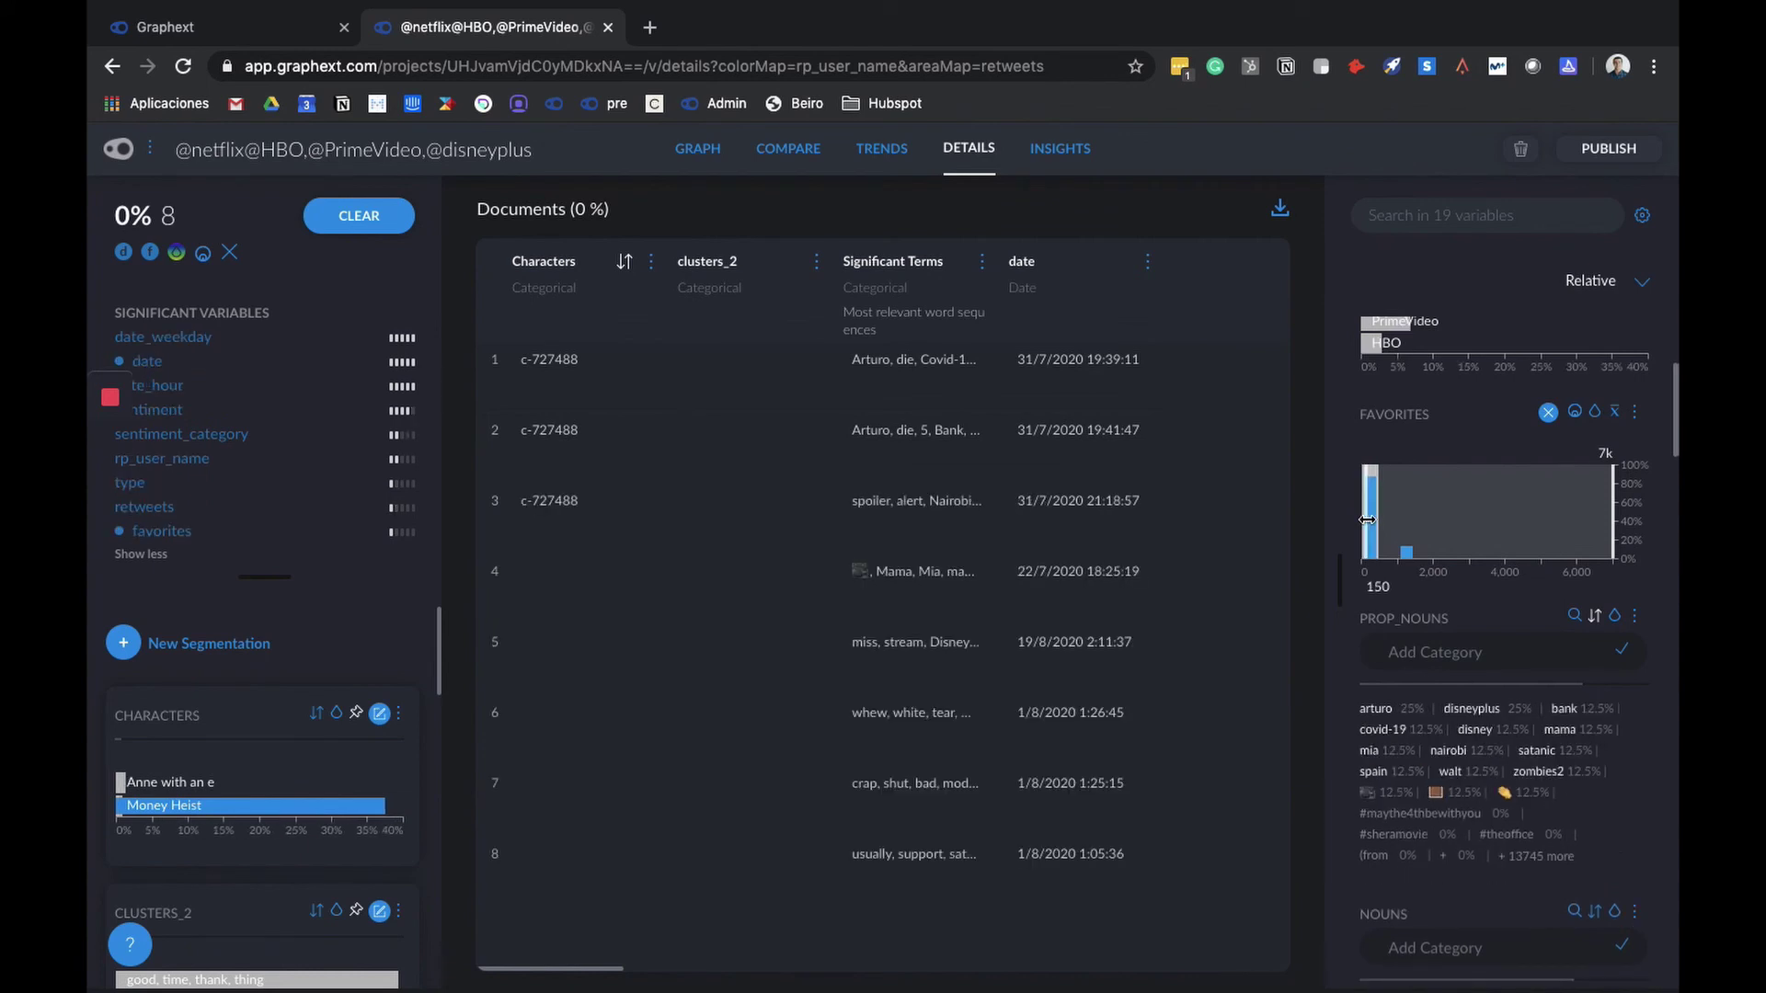
scroll(1557, 678, down, 6)
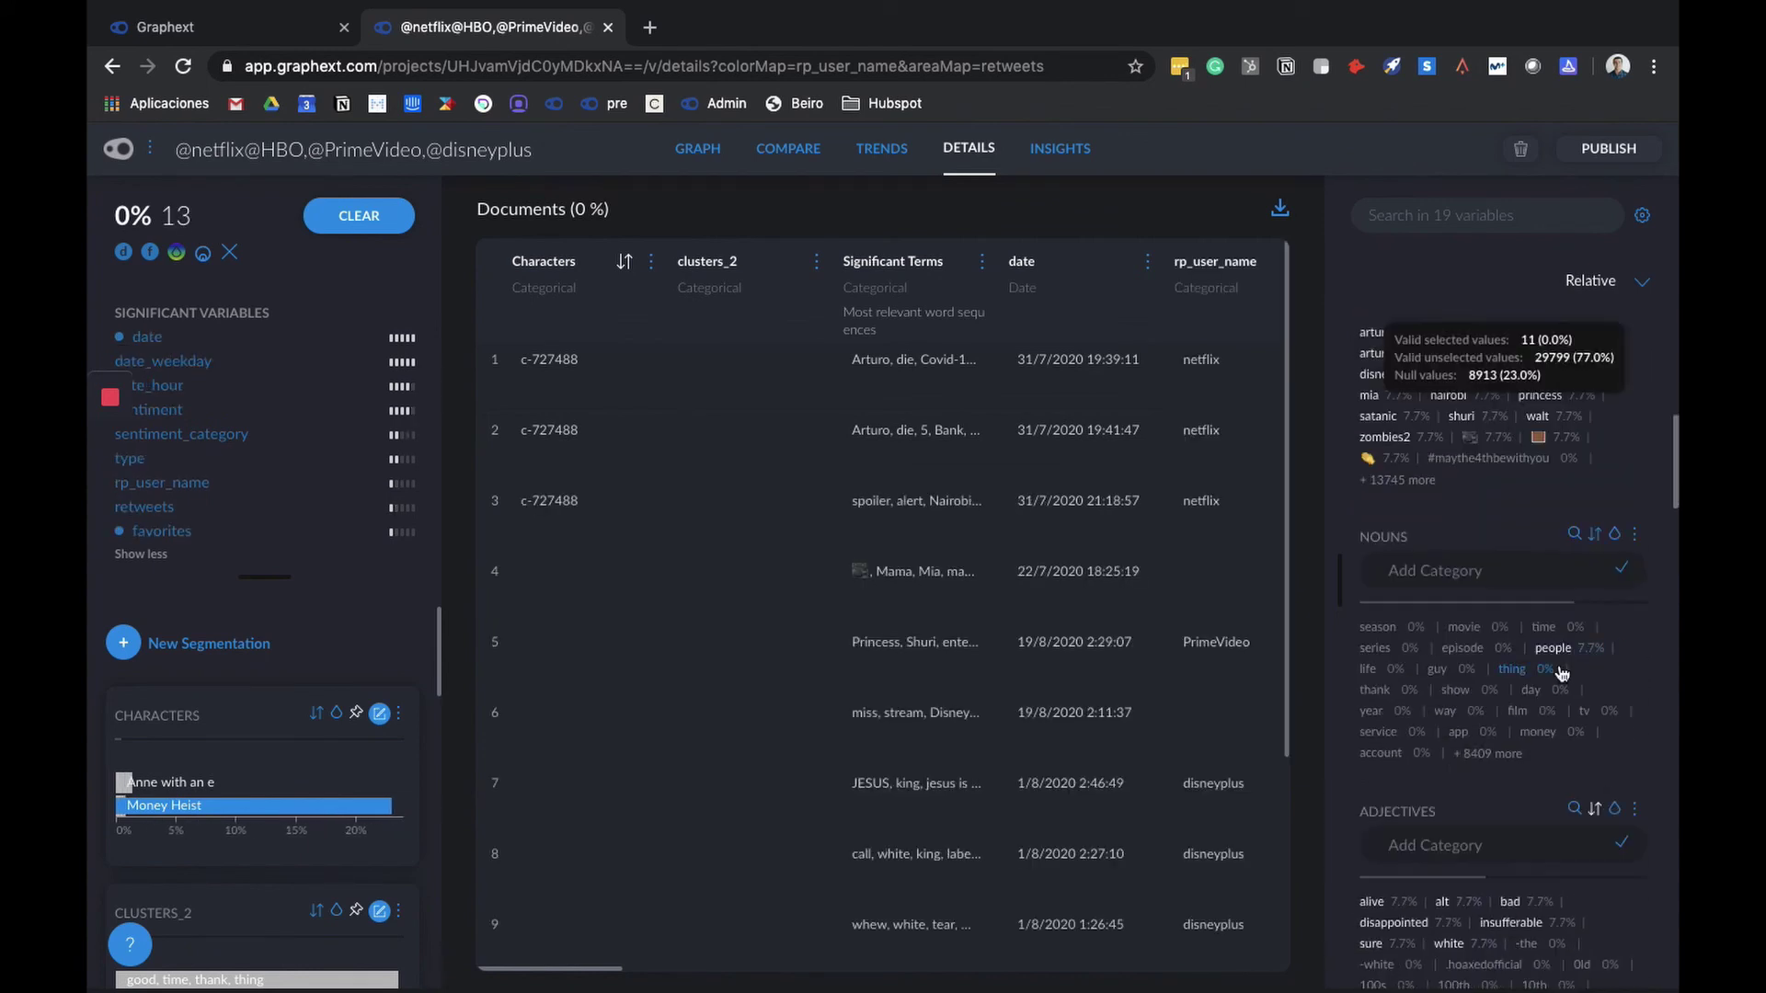
scroll(1561, 671, down, 10)
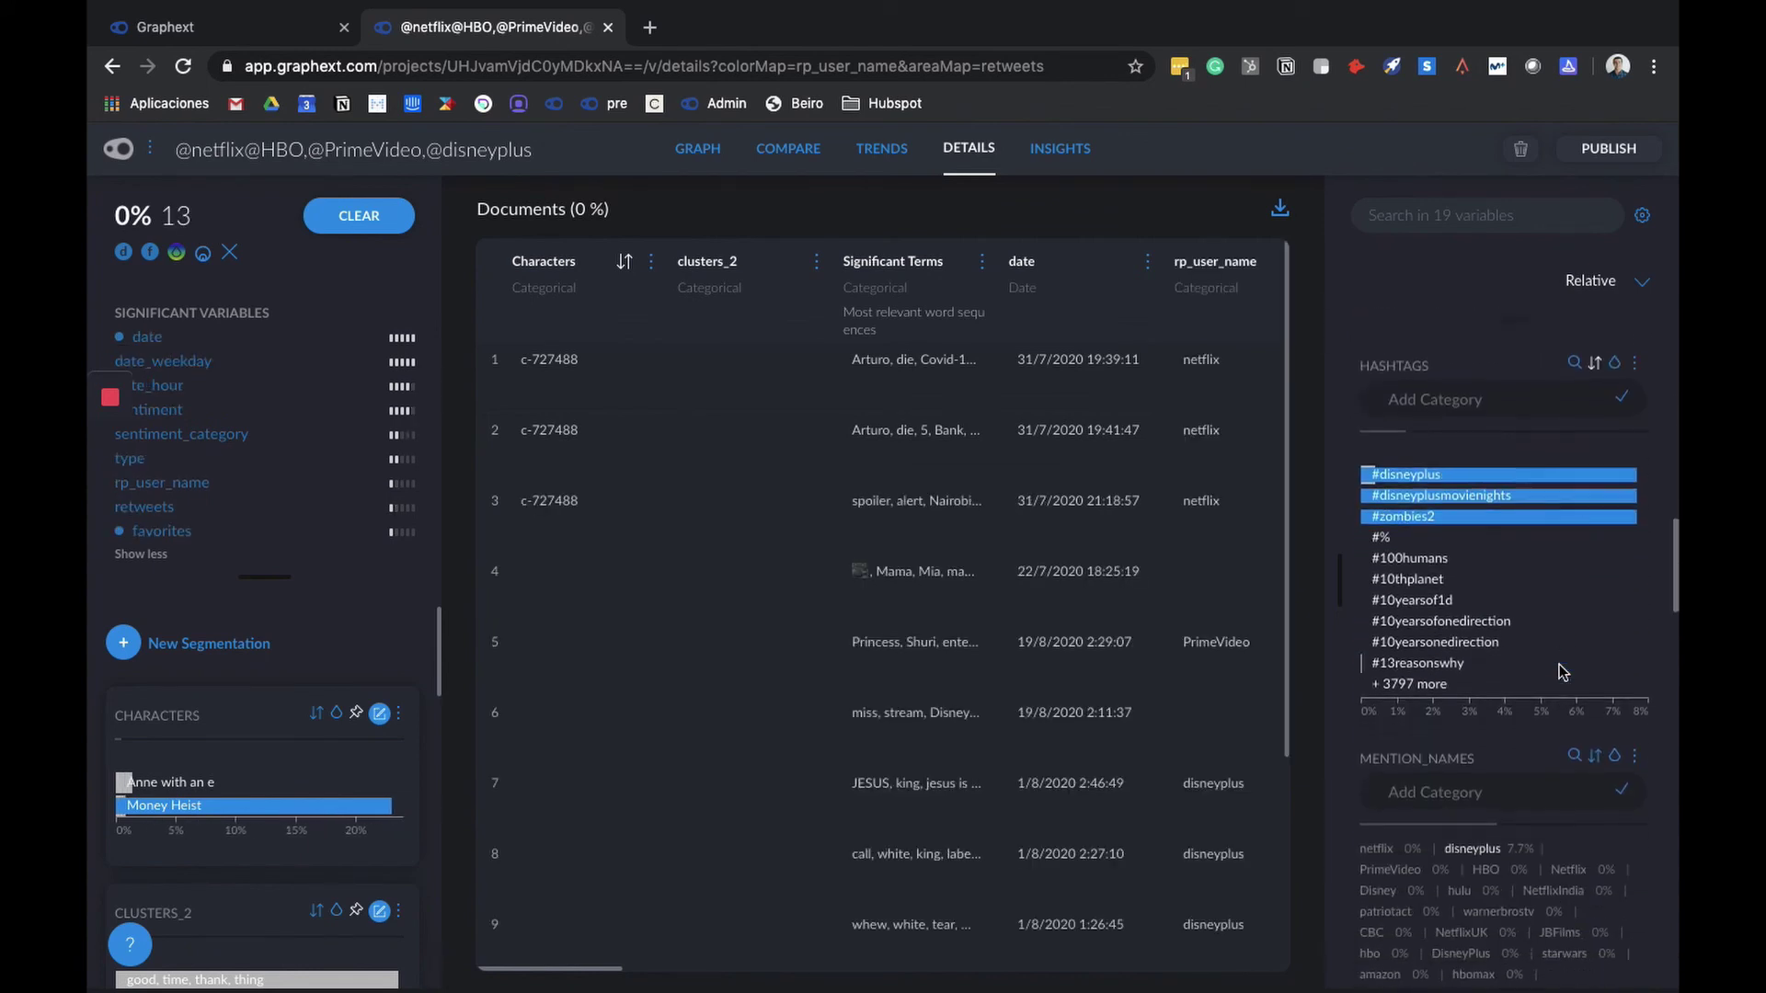
scroll(1561, 672, down, 3)
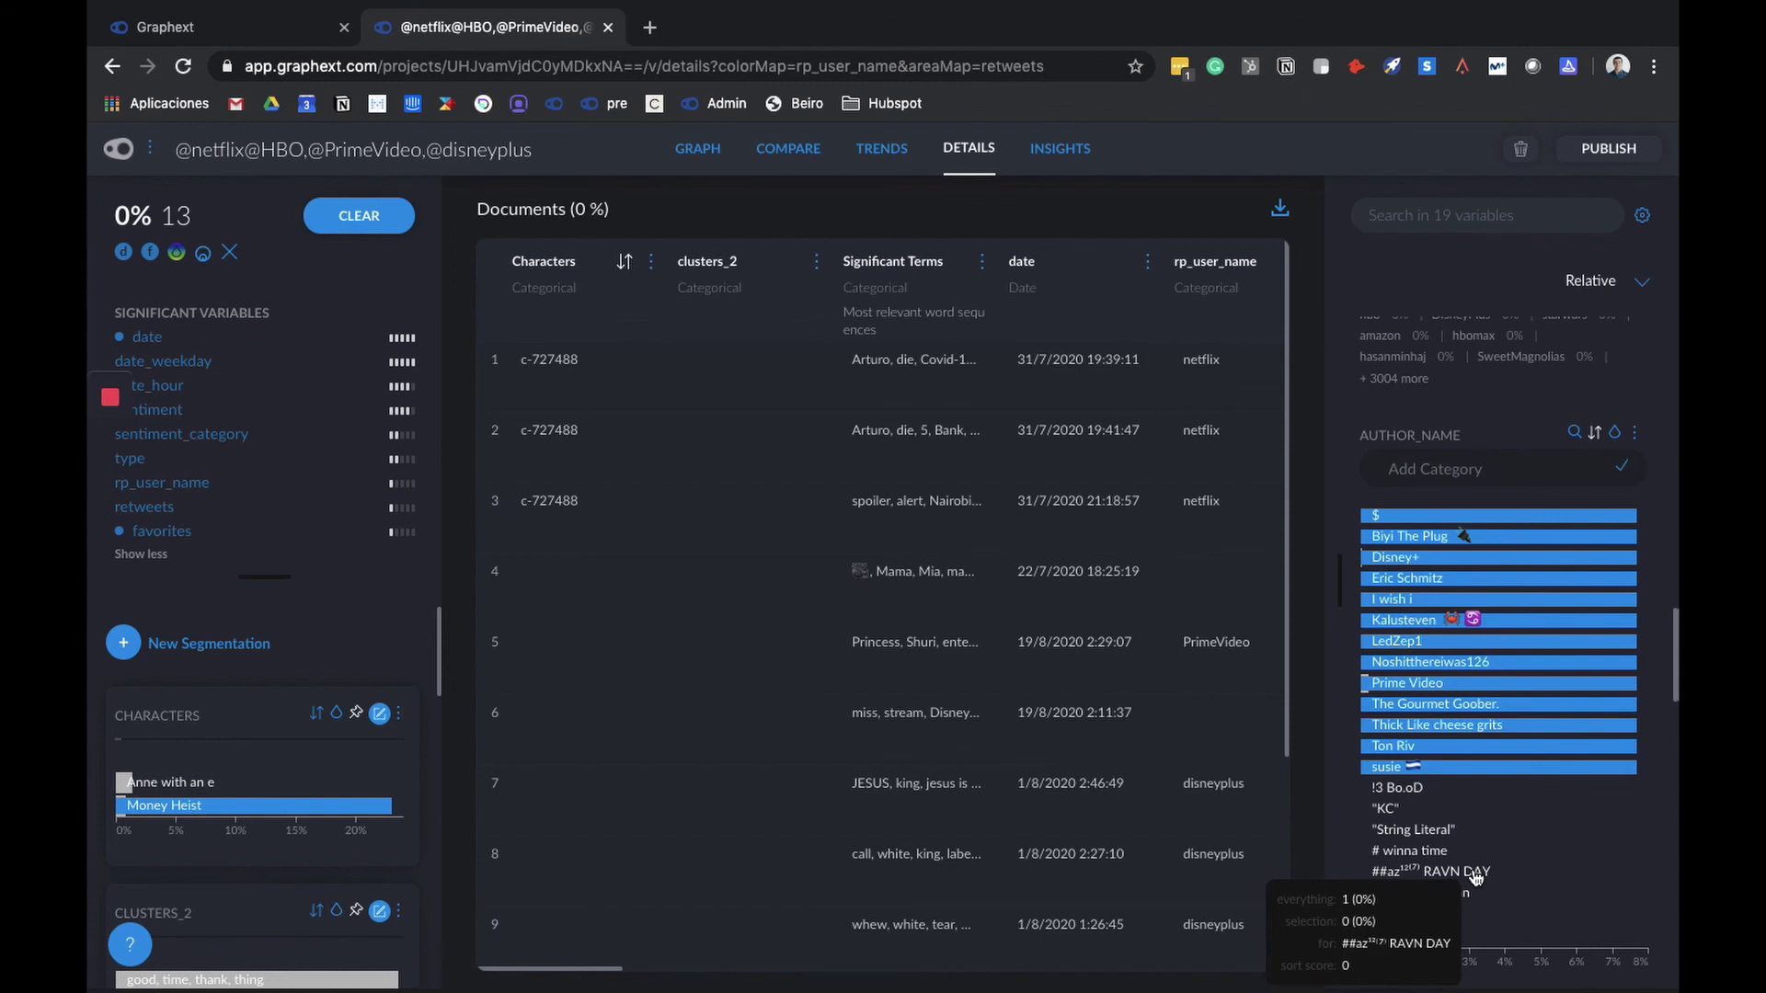
Step: Bring up the xlsx, csv and Dataset export options for the 13-tweet Details table
click(1280, 208)
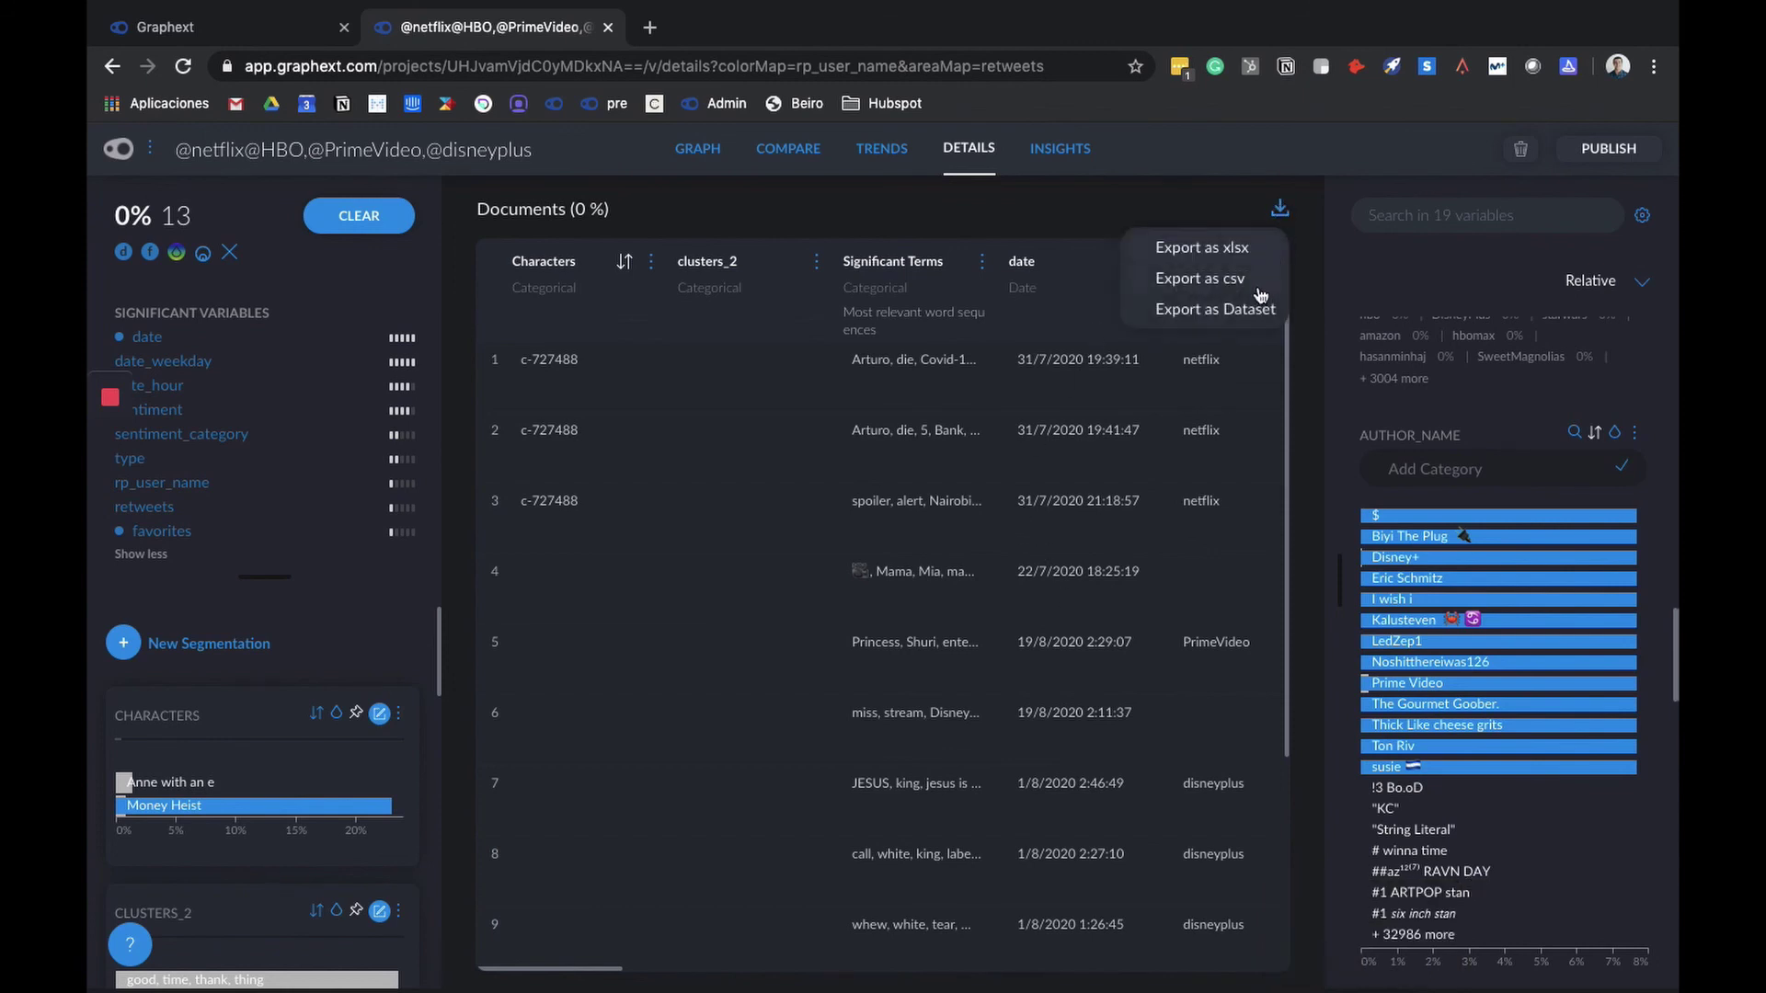